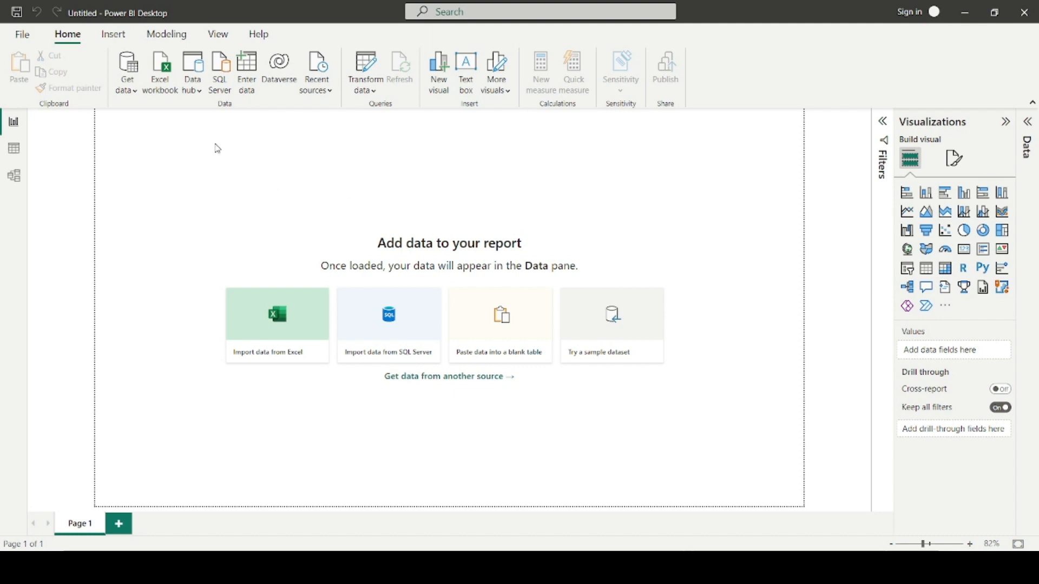
Import Sheet1 from the owid-covid-data.xlsx workbook and open it for transformation in the Power Query Editor
click(165, 85)
click(226, 111)
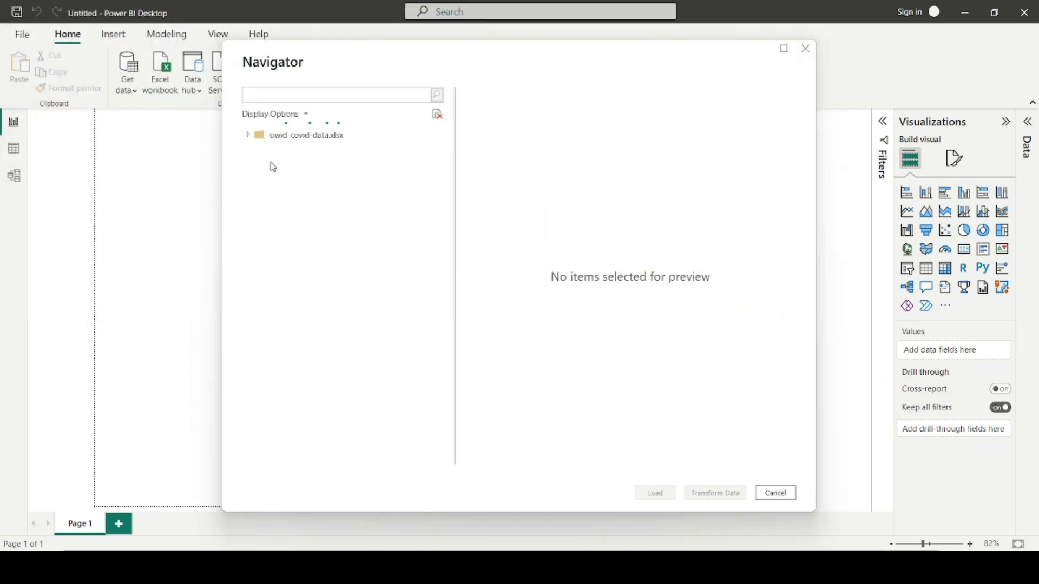
click(259, 152)
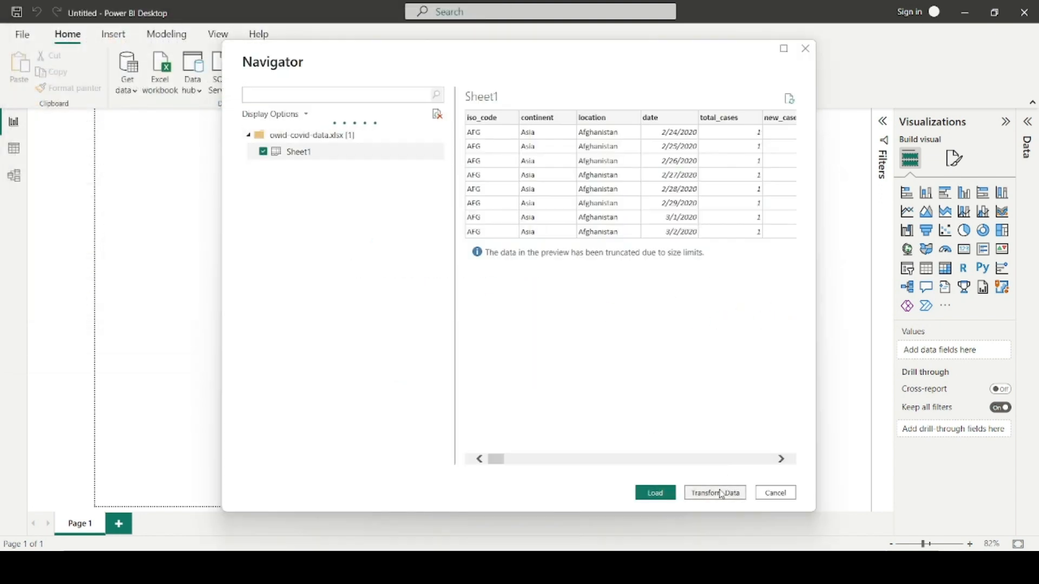
click(722, 493)
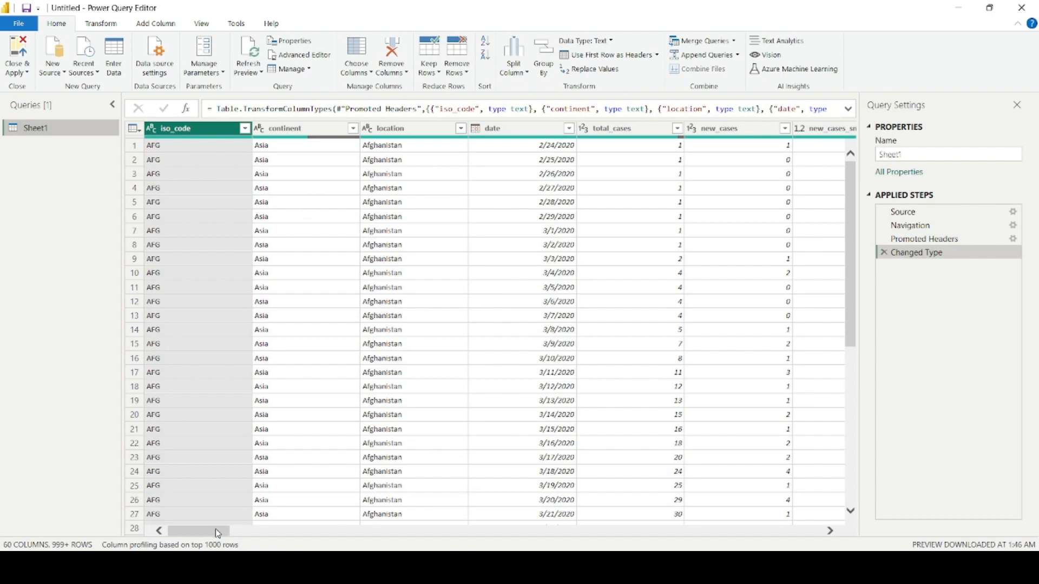
Examine the columns of the Sheet1 query and the available column removal options
drag(215, 528, 323, 530)
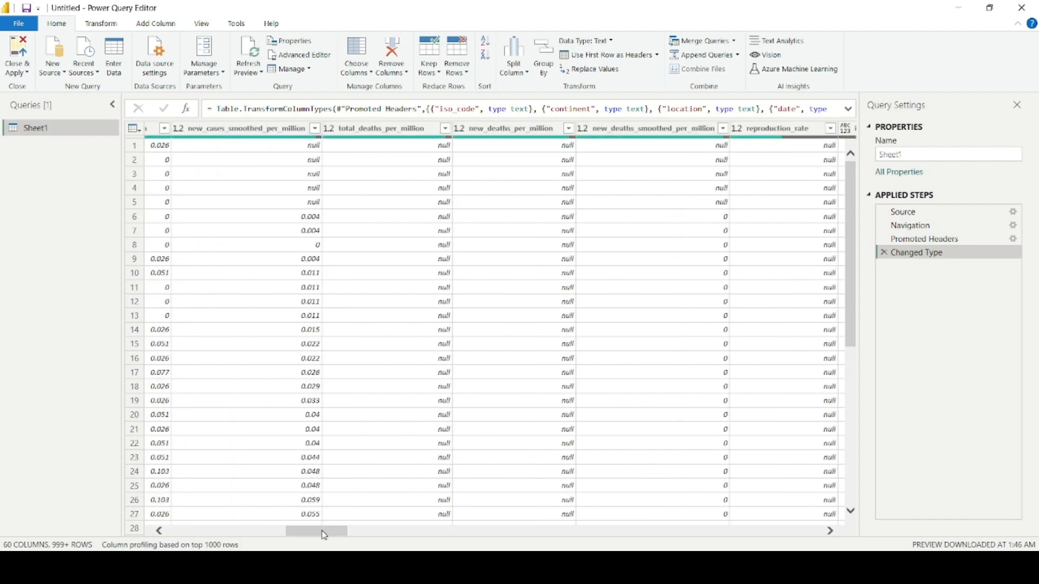
drag(324, 536, 357, 535)
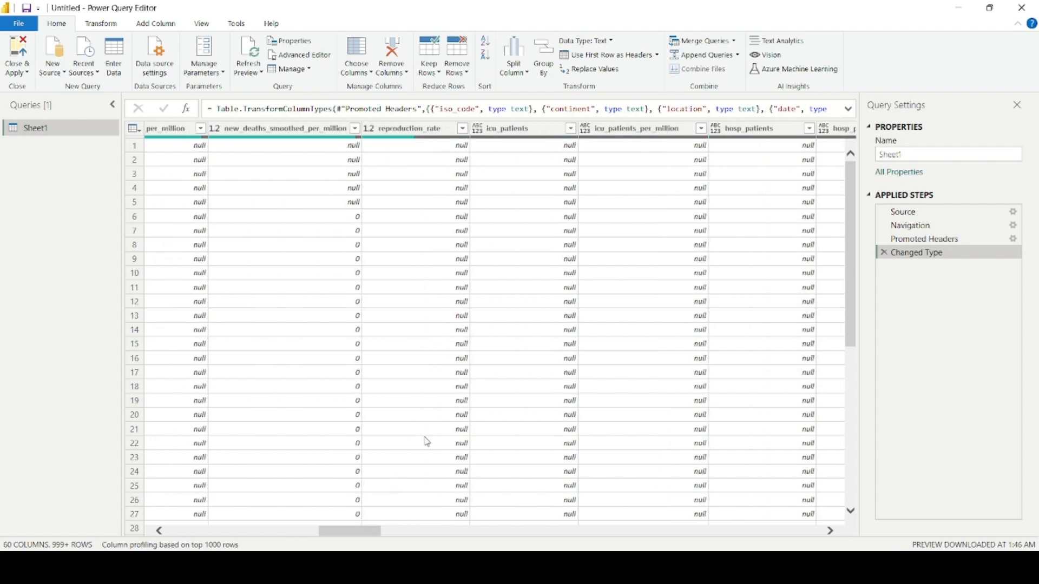
mouse_move(366, 532)
mouse_down()
mouse_move(348, 538)
mouse_move(376, 537)
mouse_up()
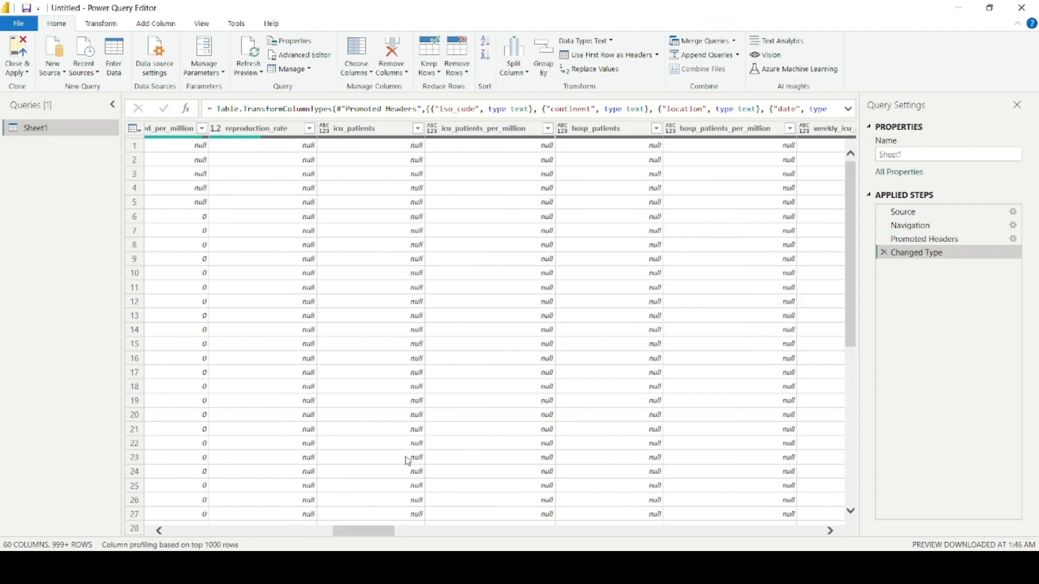
drag(385, 537, 221, 541)
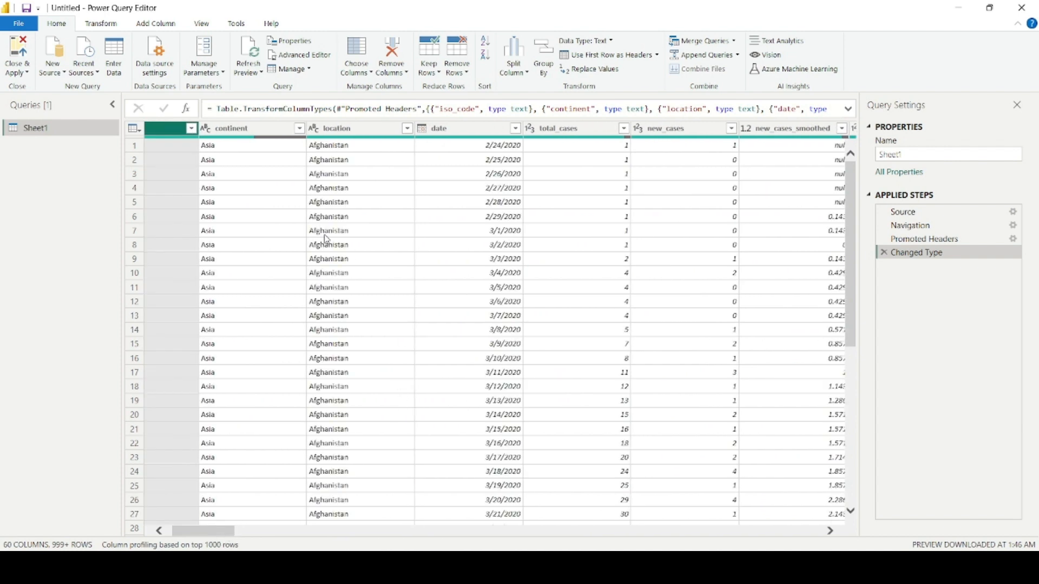
drag(208, 533, 201, 533)
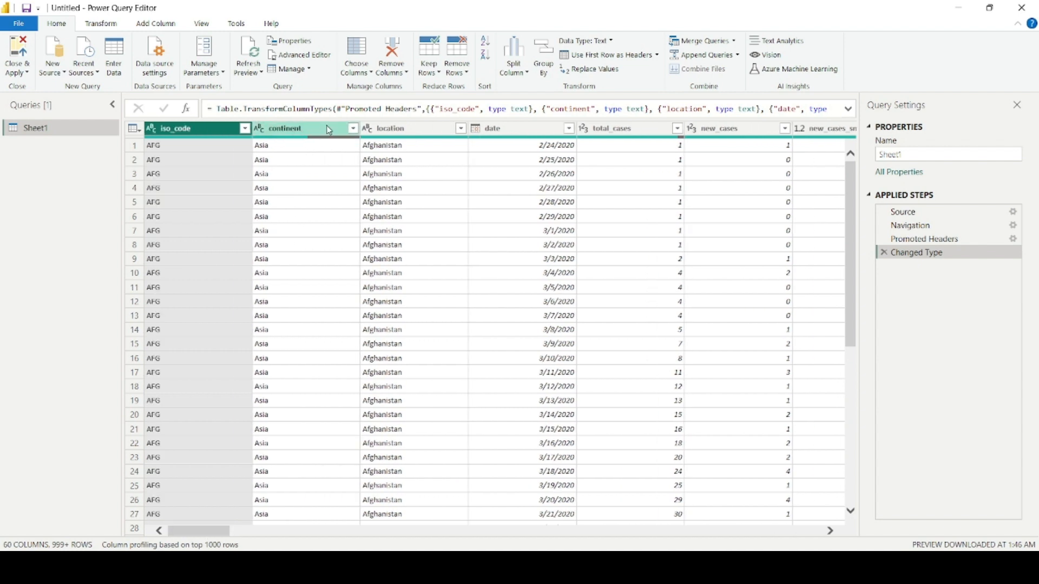
click(407, 73)
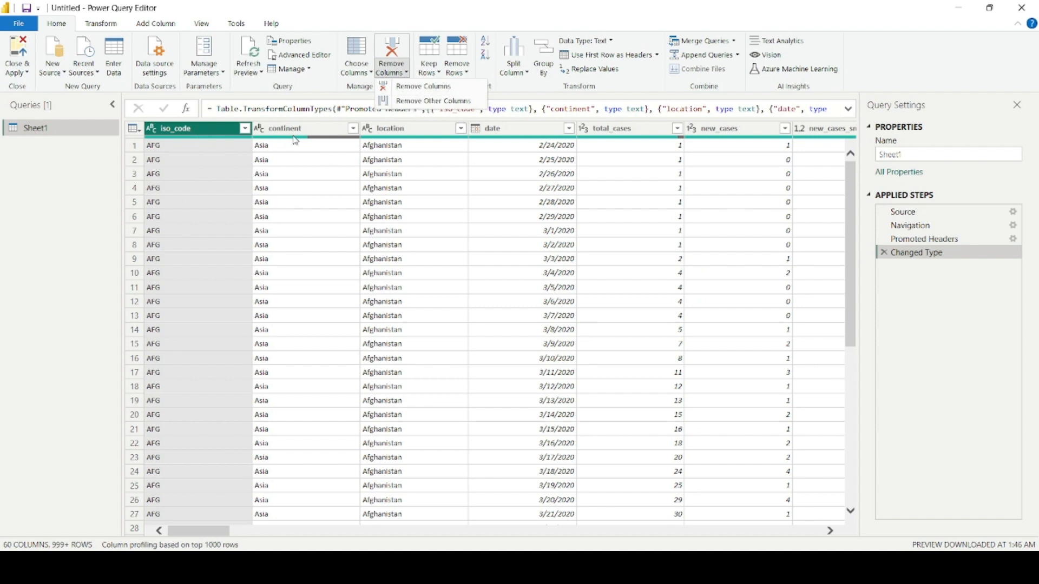
click(213, 530)
click(246, 531)
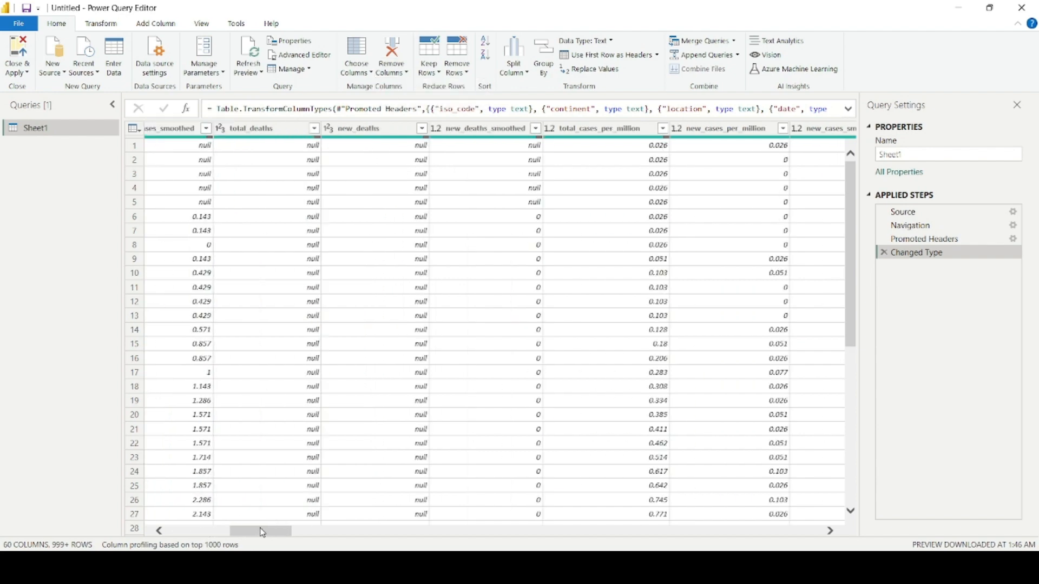
drag(263, 533, 183, 537)
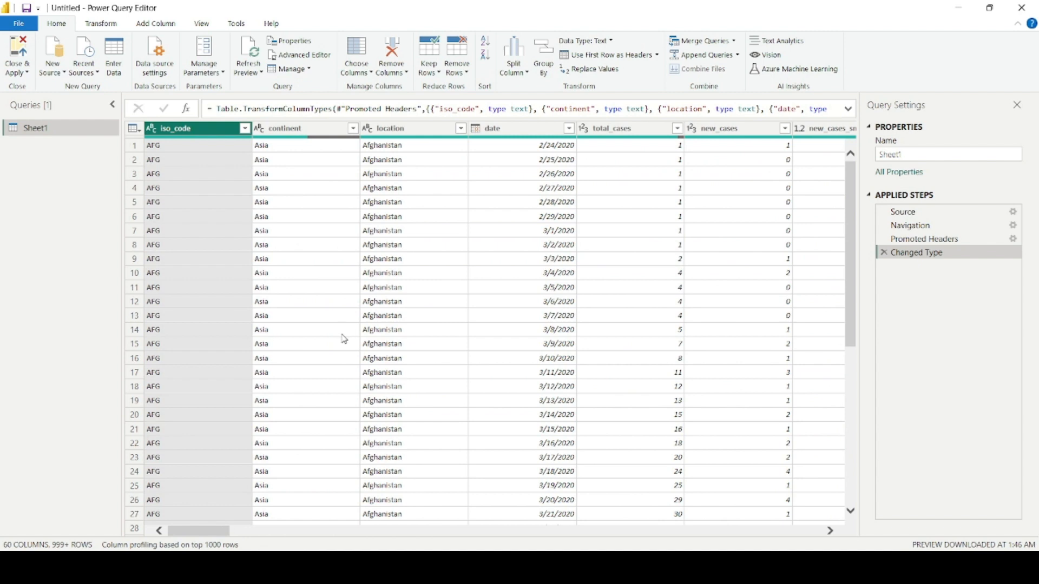
Select the continent, location, date, total_cases, new_cases, total_deaths and new_deaths columns together
click(279, 130)
ctrl+click(417, 130)
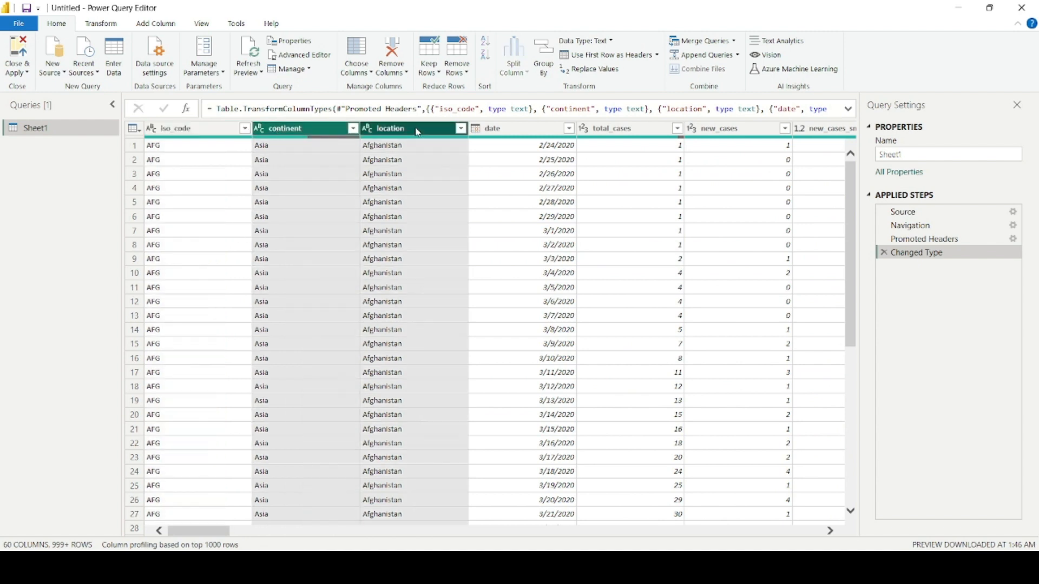
ctrl+click(520, 132)
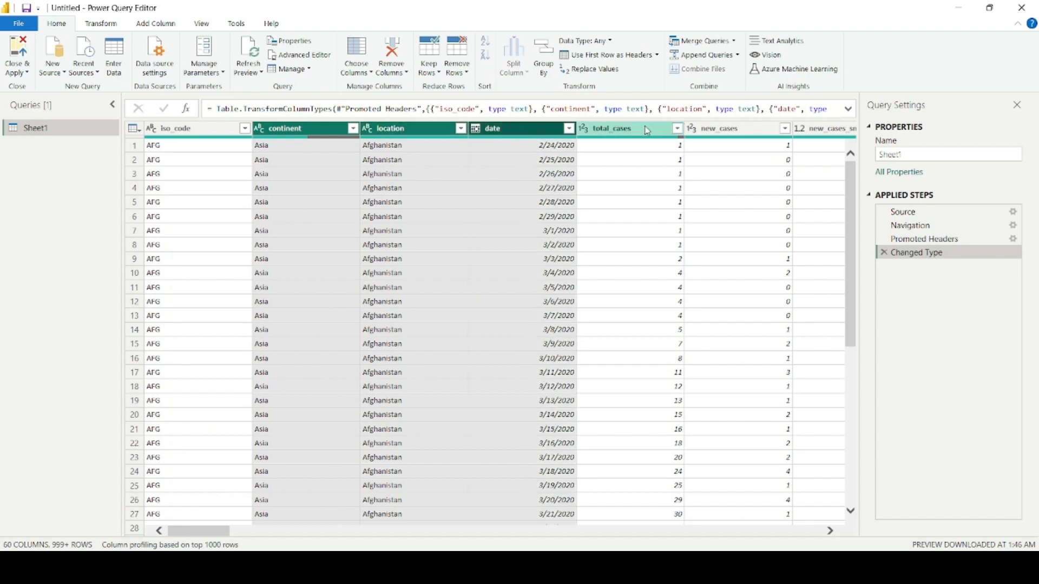
ctrl+click(636, 140)
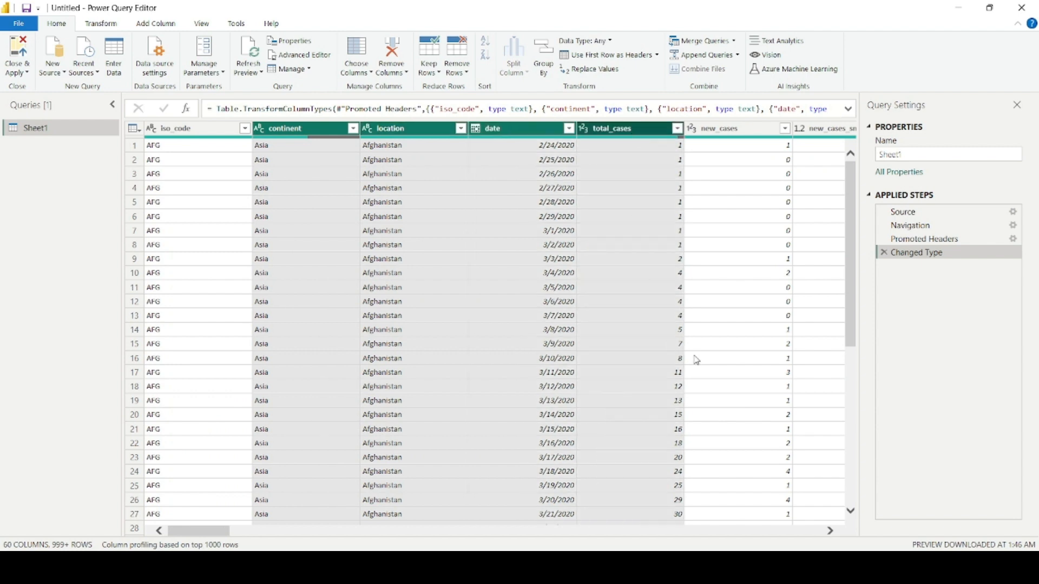
ctrl+click(740, 129)
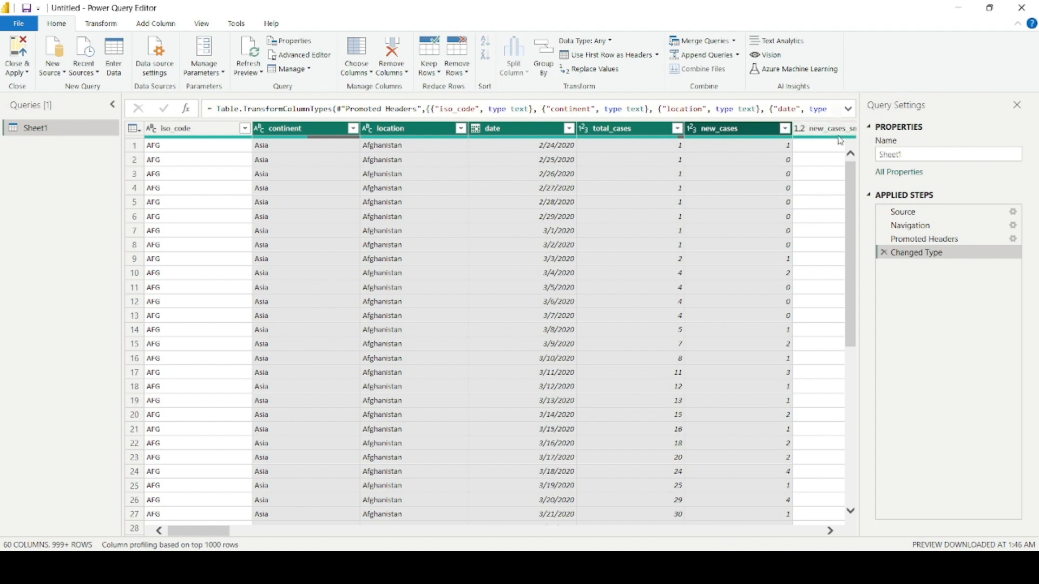
click(832, 533)
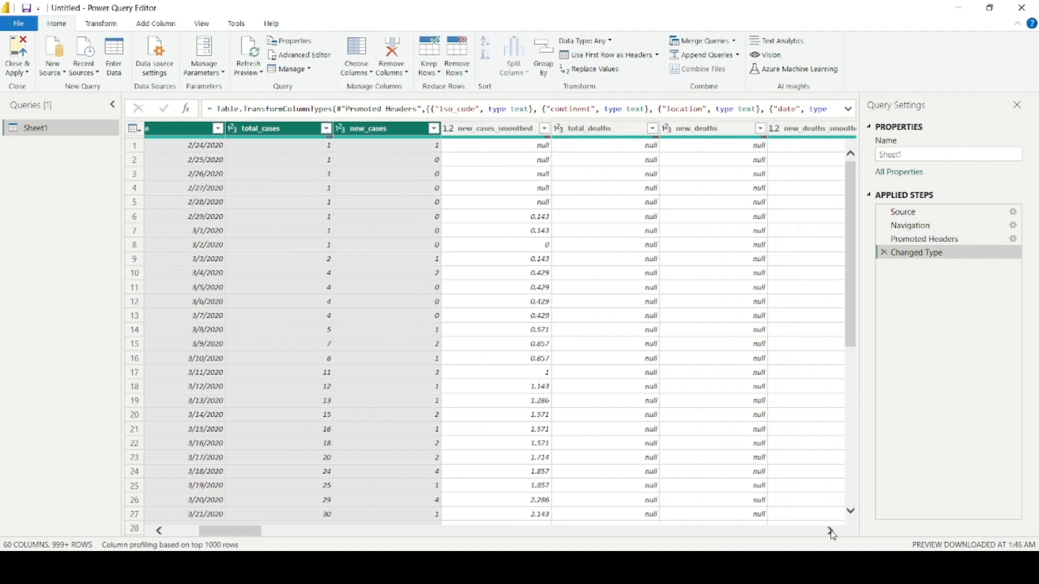
ctrl+click(430, 132)
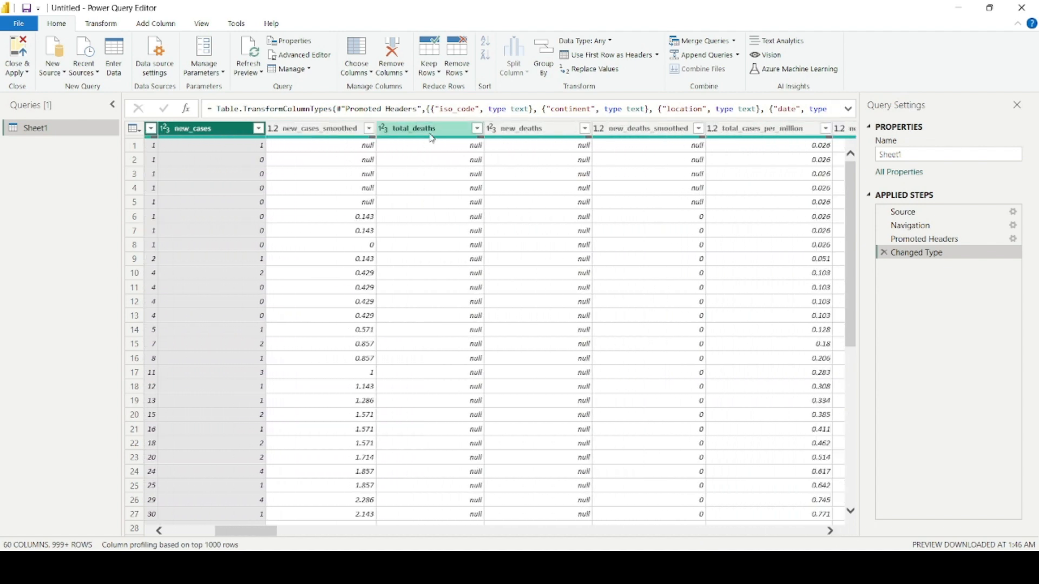
ctrl+click(522, 130)
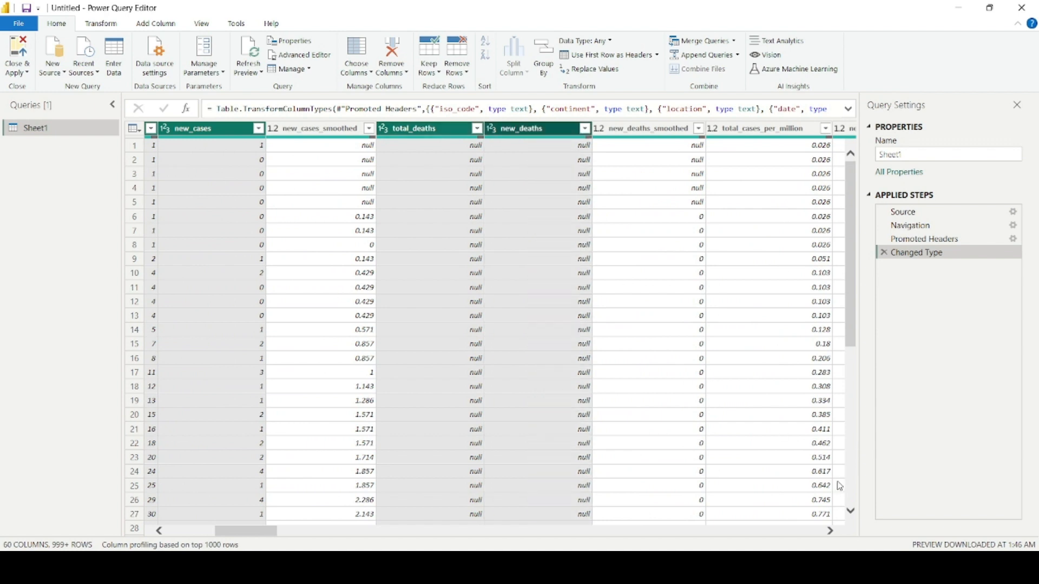
Add the population and median_age columns to the current multi-column selection
click(832, 531)
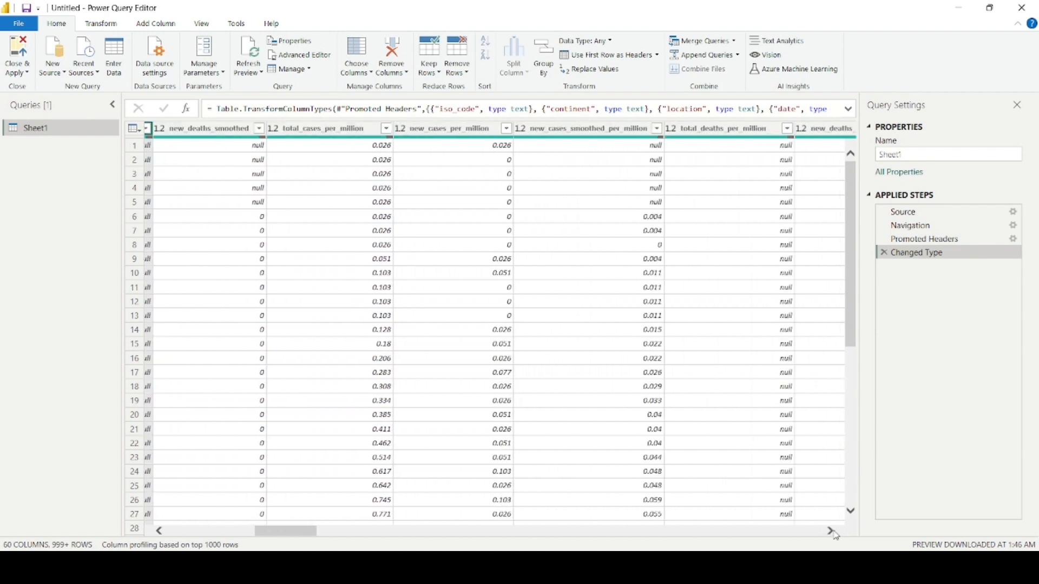
click(831, 532)
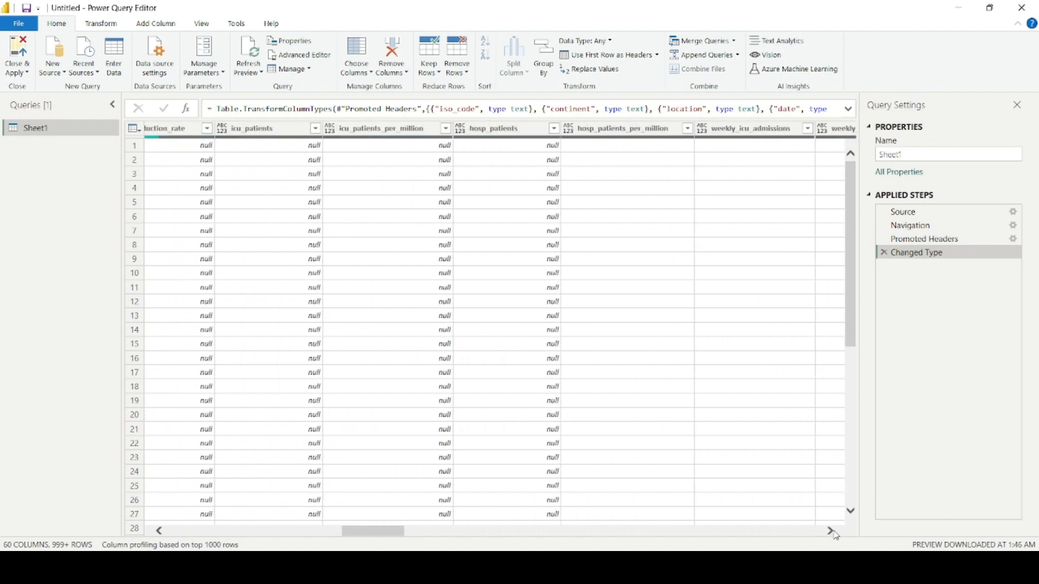
click(833, 532)
click(833, 532)
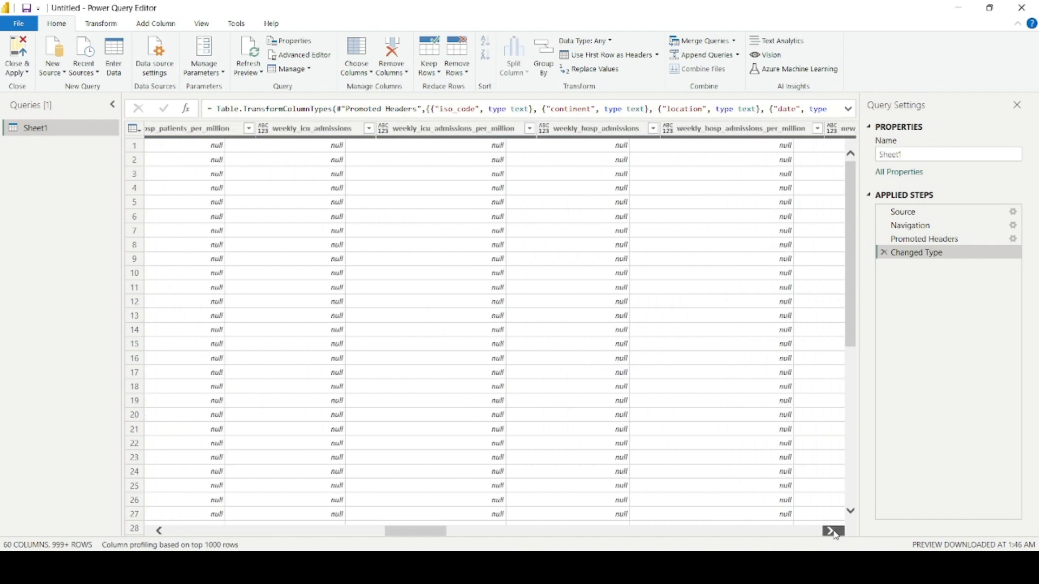
click(833, 532)
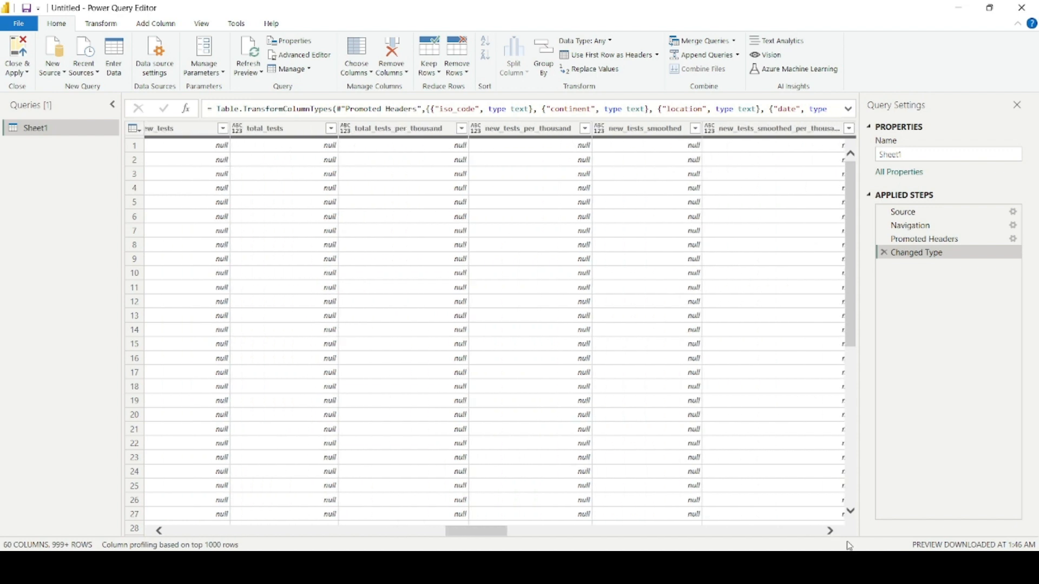
click(833, 533)
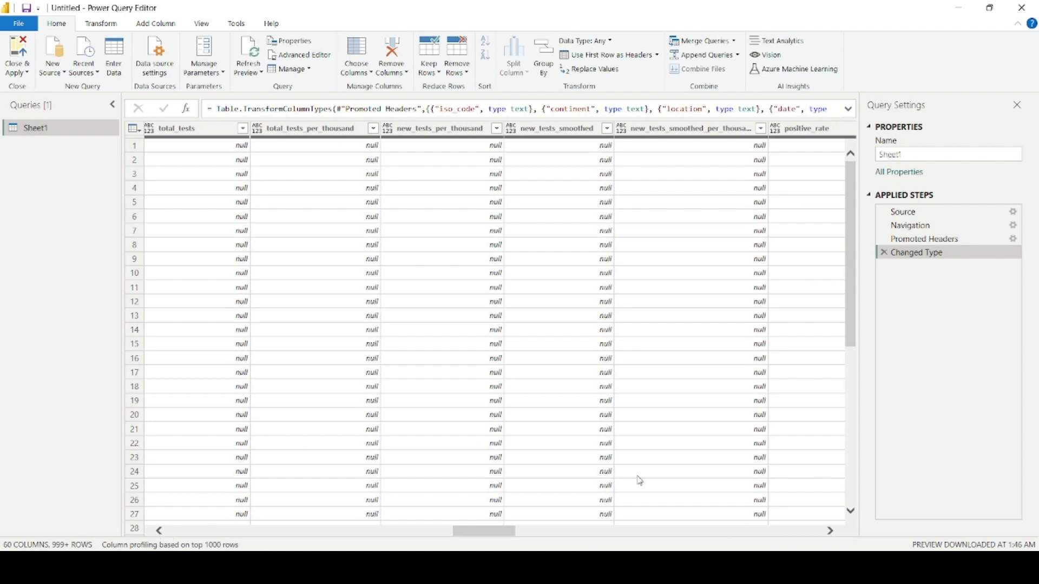
click(831, 532)
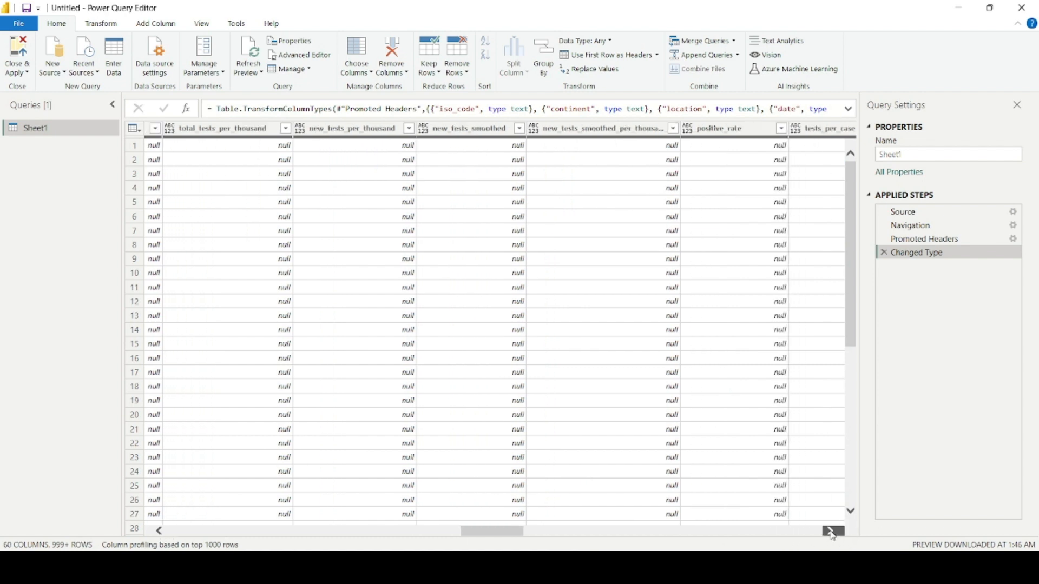
click(831, 532)
click(831, 531)
click(831, 532)
click(831, 532)
click(831, 531)
click(831, 532)
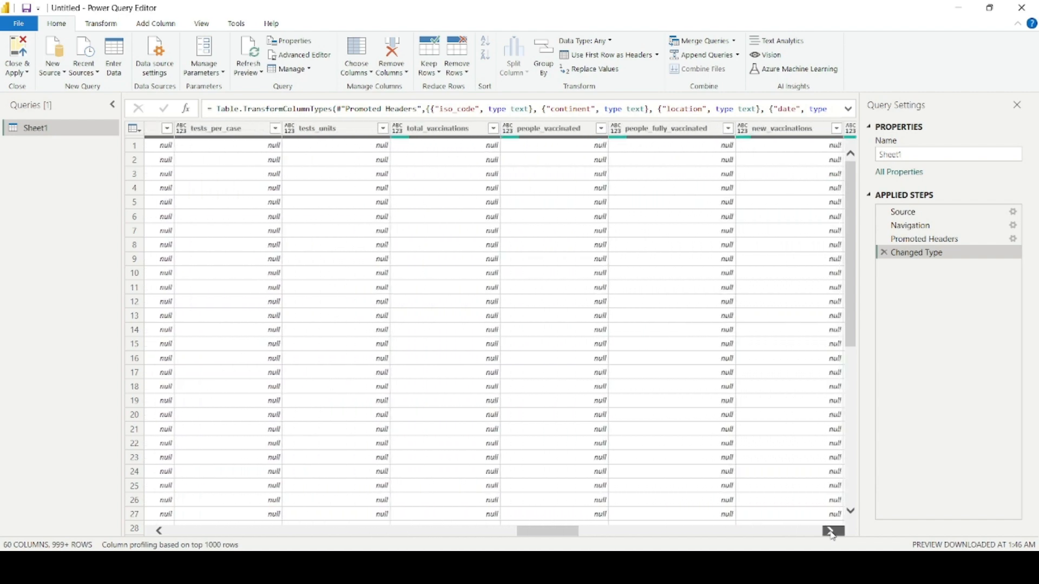
click(831, 532)
click(831, 532)
click(831, 531)
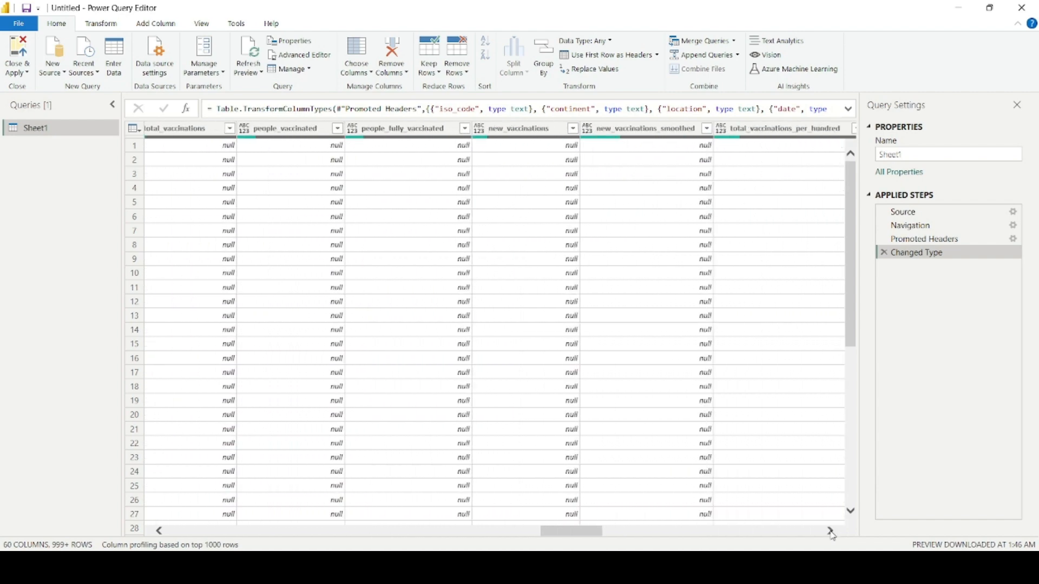
click(831, 531)
click(831, 532)
click(831, 532)
click(831, 532)
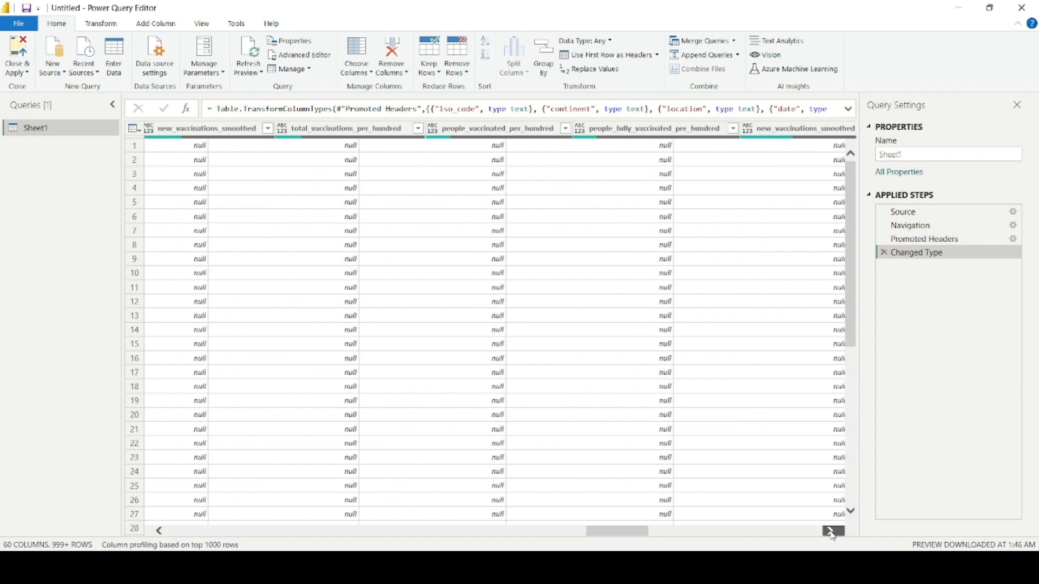
click(831, 532)
click(831, 531)
click(831, 532)
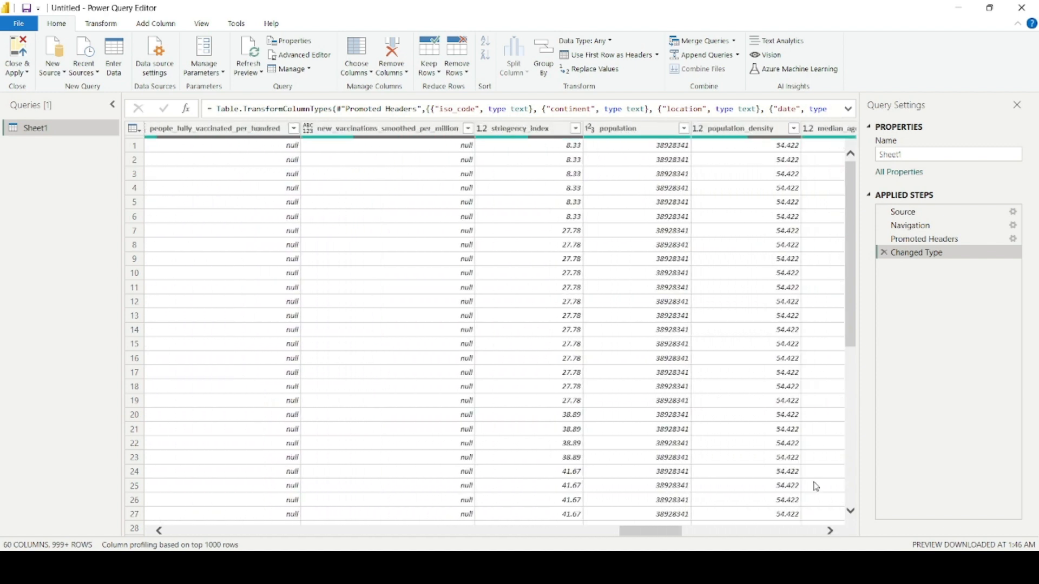
click(637, 128)
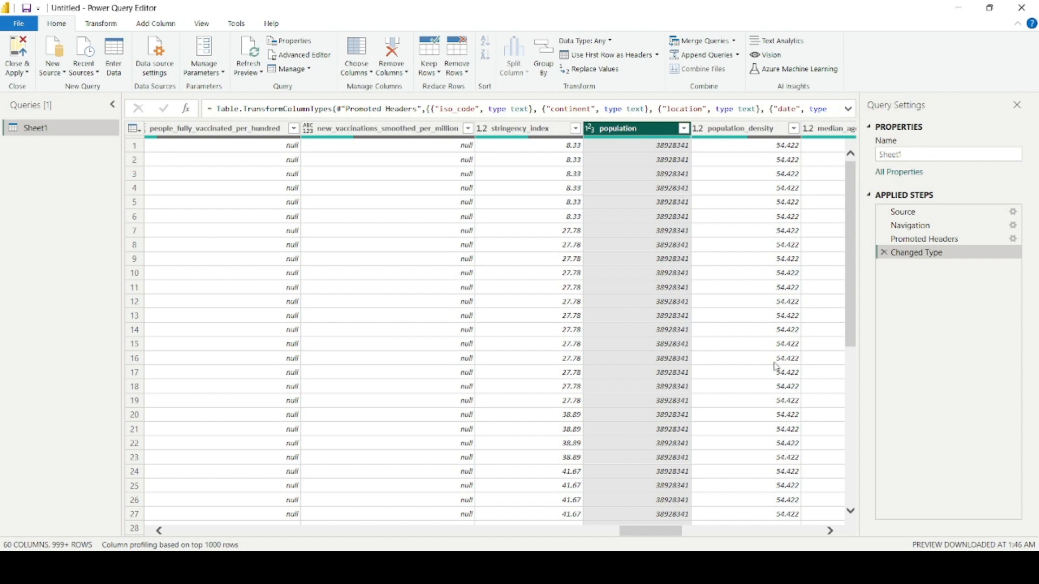
click(831, 531)
click(573, 130)
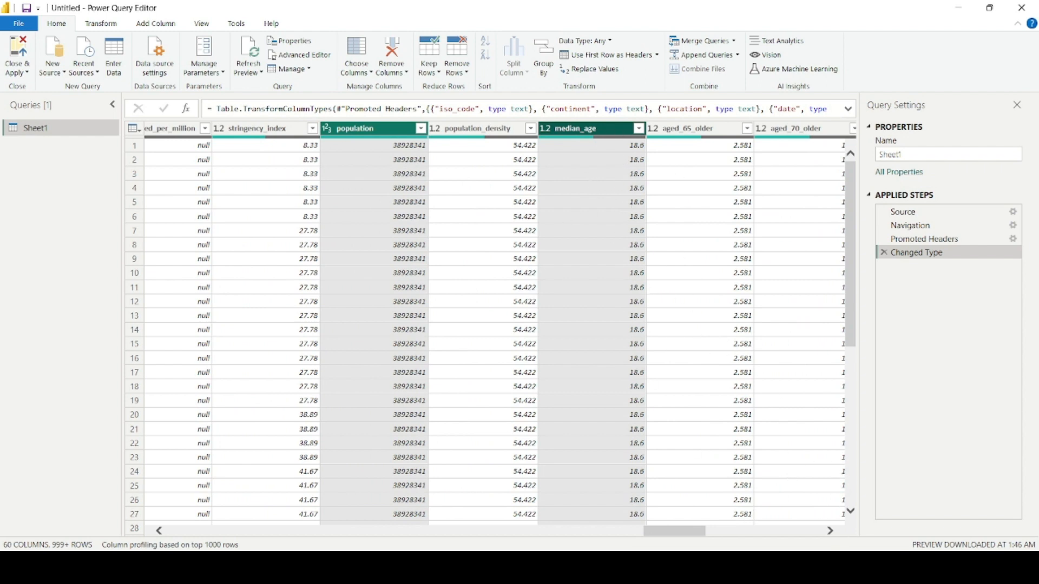
Add the human_development_index column to the current multi-column selection
click(830, 531)
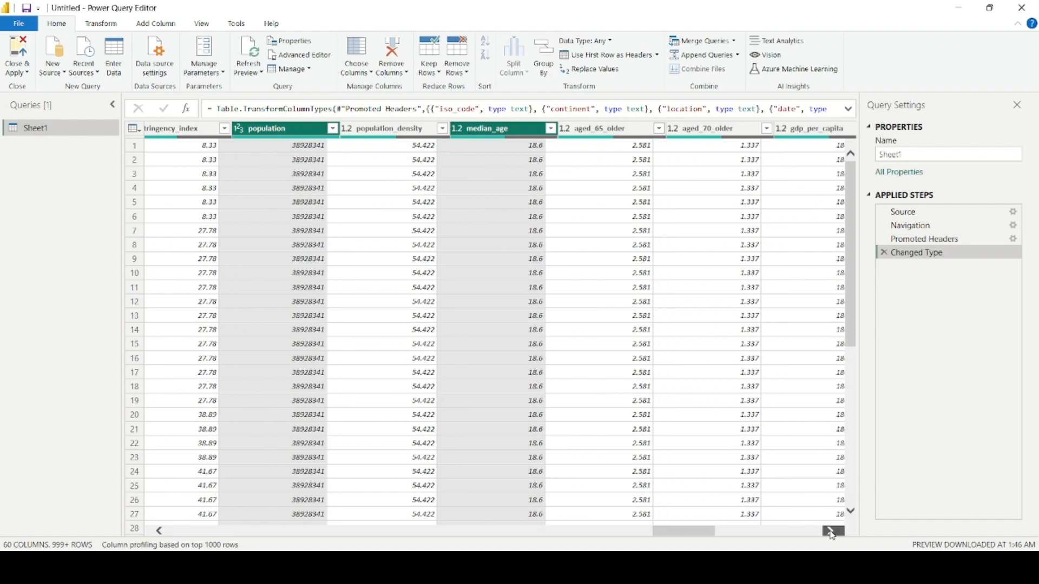
click(831, 531)
click(830, 531)
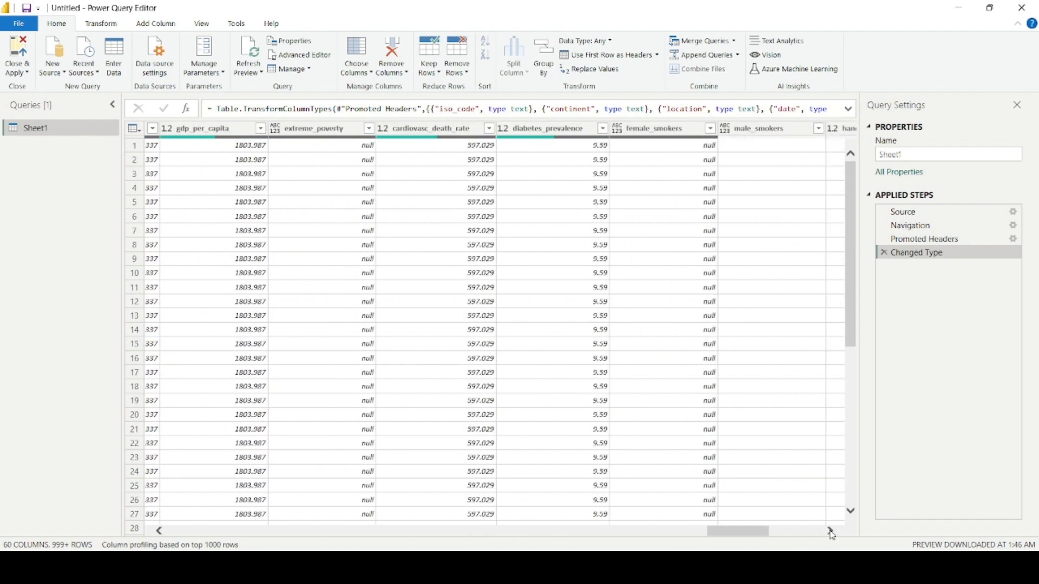
click(830, 530)
click(830, 531)
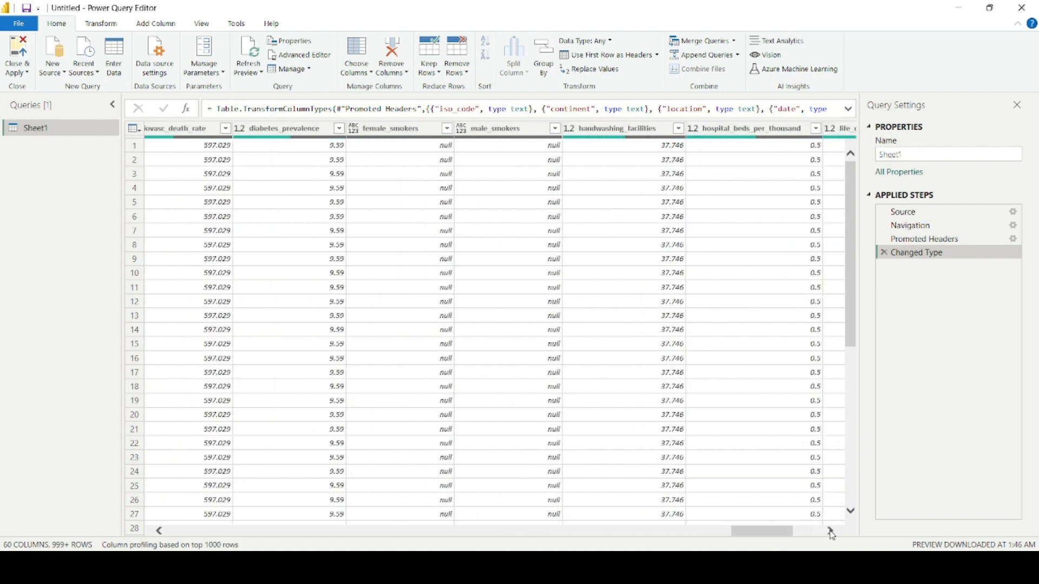
click(831, 531)
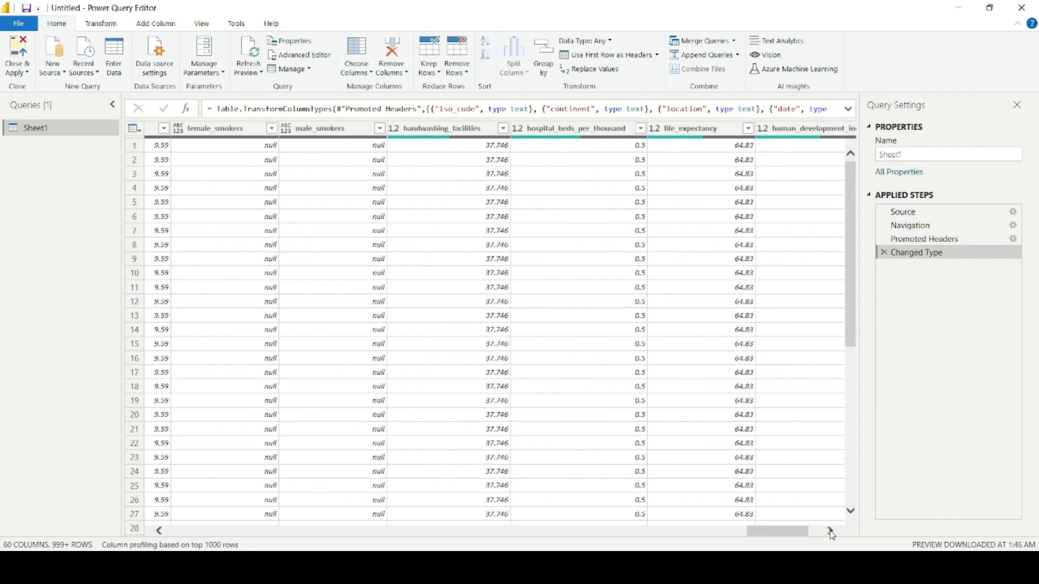
click(831, 532)
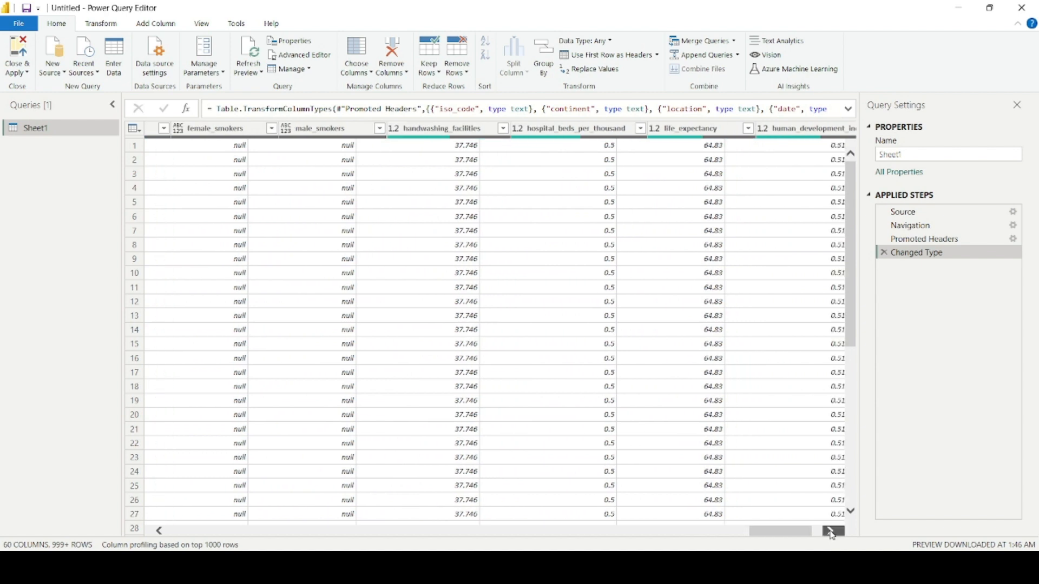
click(830, 533)
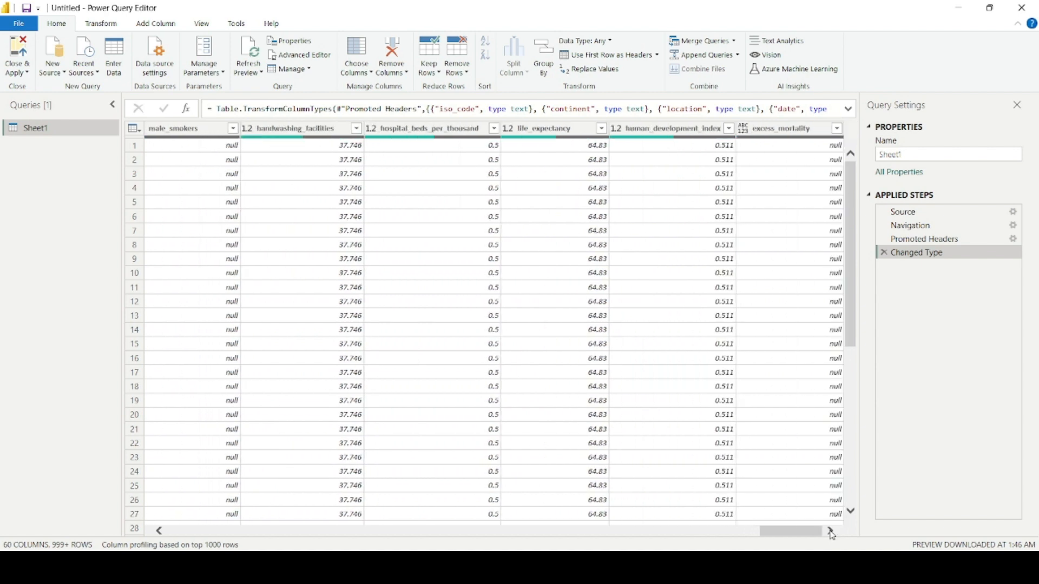
click(667, 129)
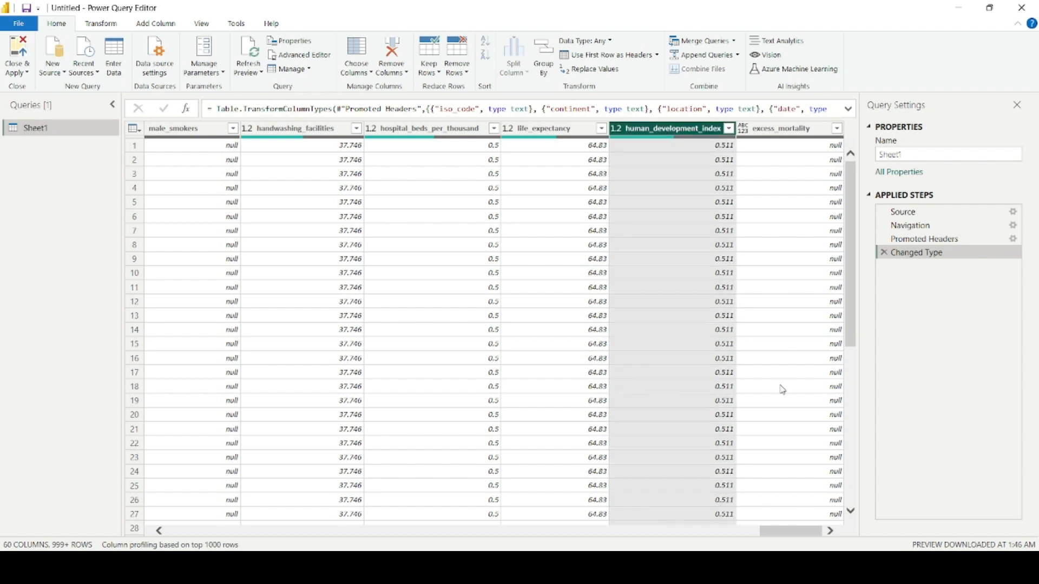
Remove all columns from the Sheet1 query except the selected ones
drag(809, 538, 217, 538)
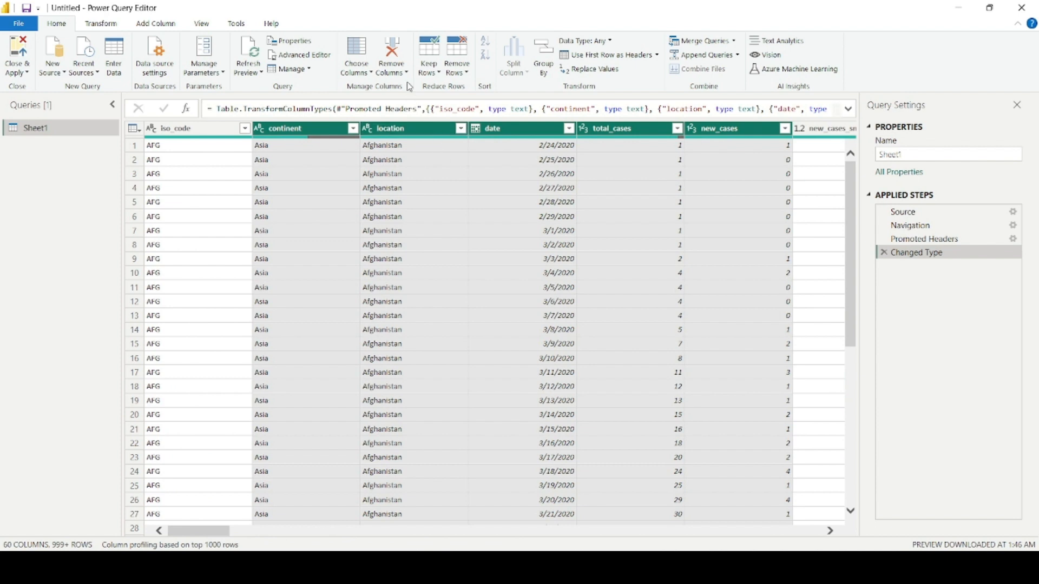
click(391, 71)
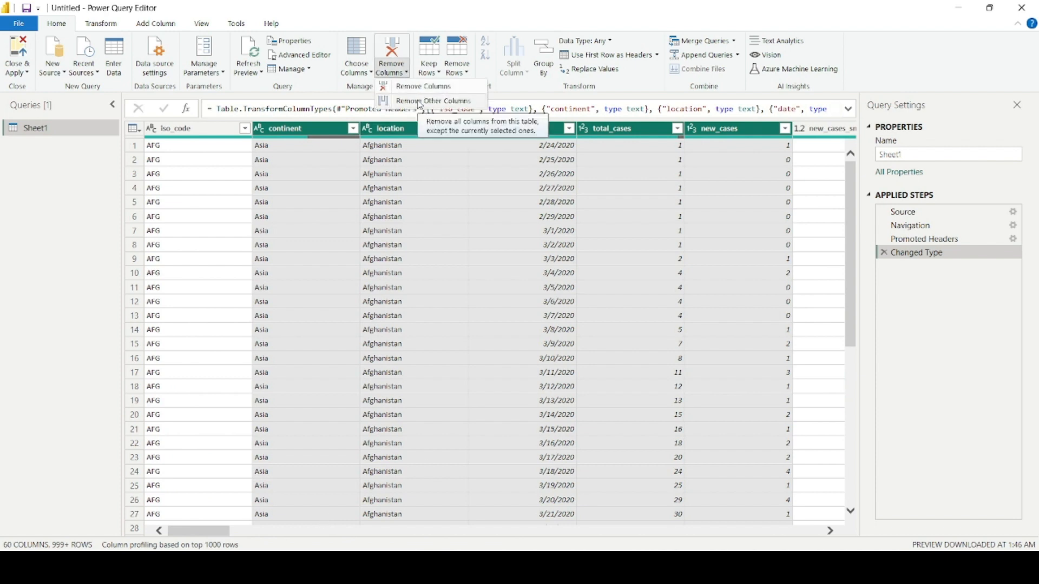
click(420, 102)
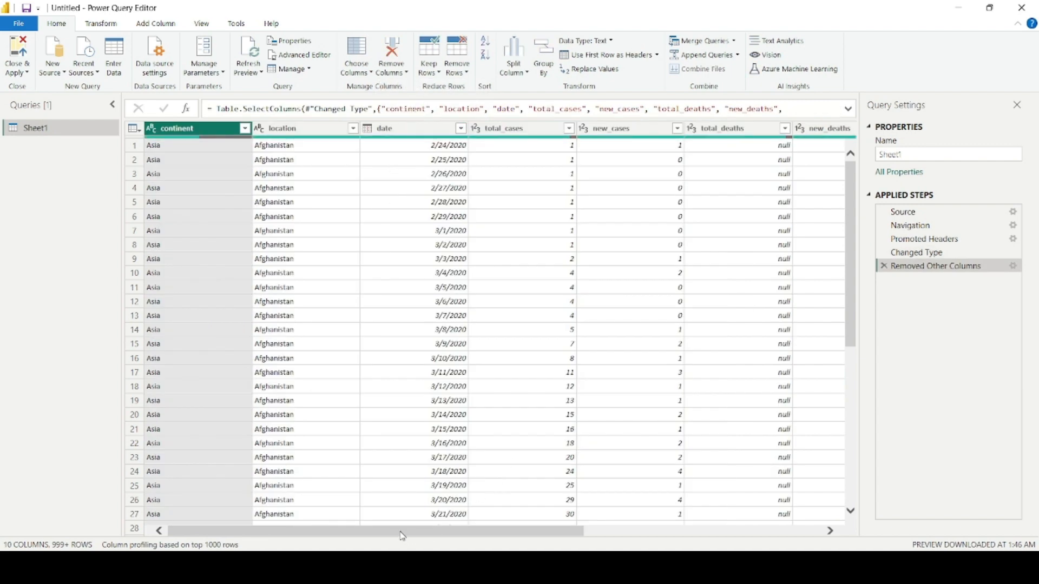
Filter the continent column to exclude the null values
drag(403, 535, 254, 532)
drag(320, 528, 240, 525)
click(245, 128)
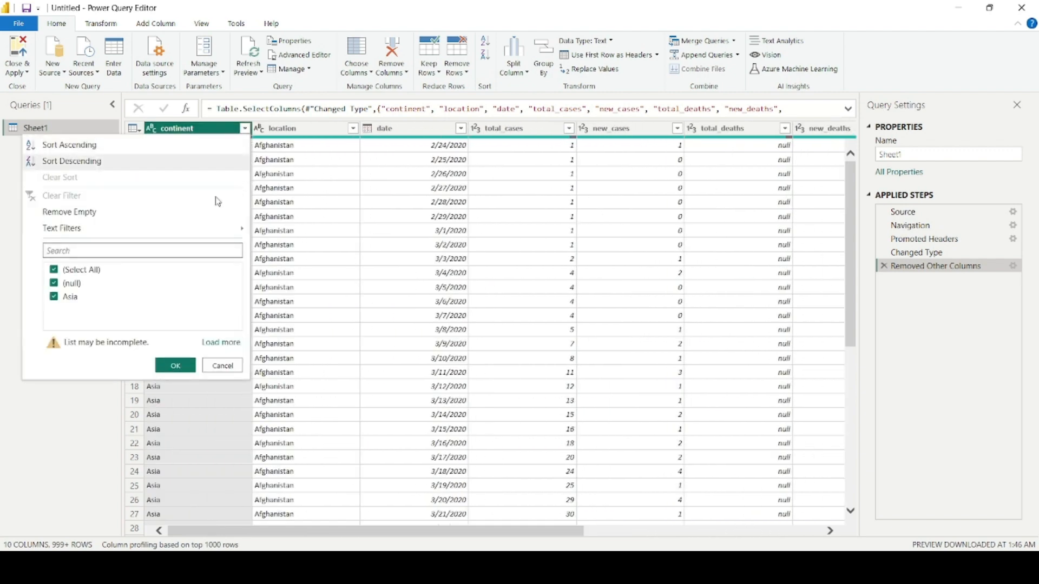
click(53, 285)
click(175, 366)
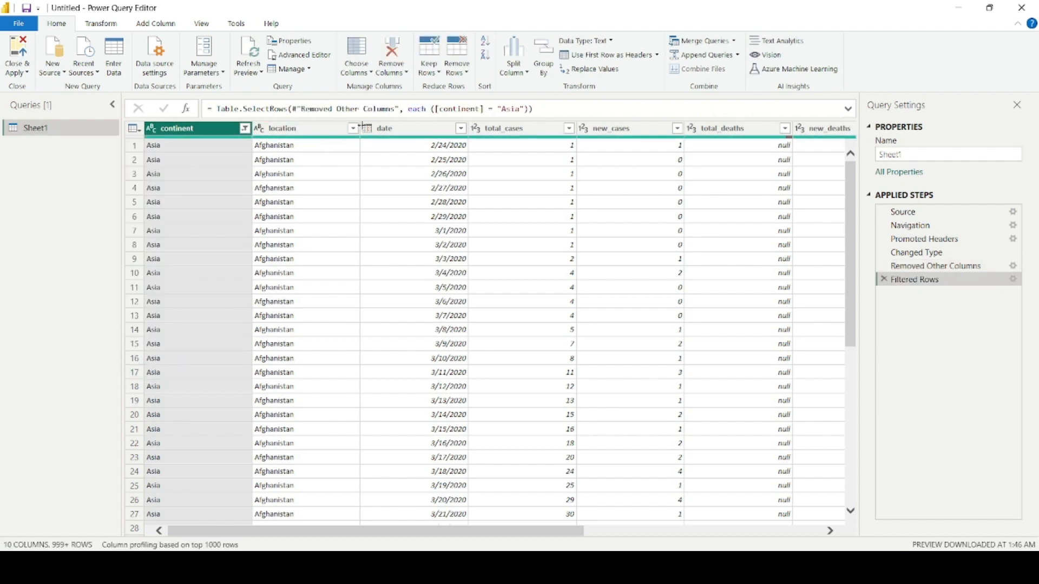
Check the filter values of the location, date, total_cases and new_cases columns for nulls
click(353, 128)
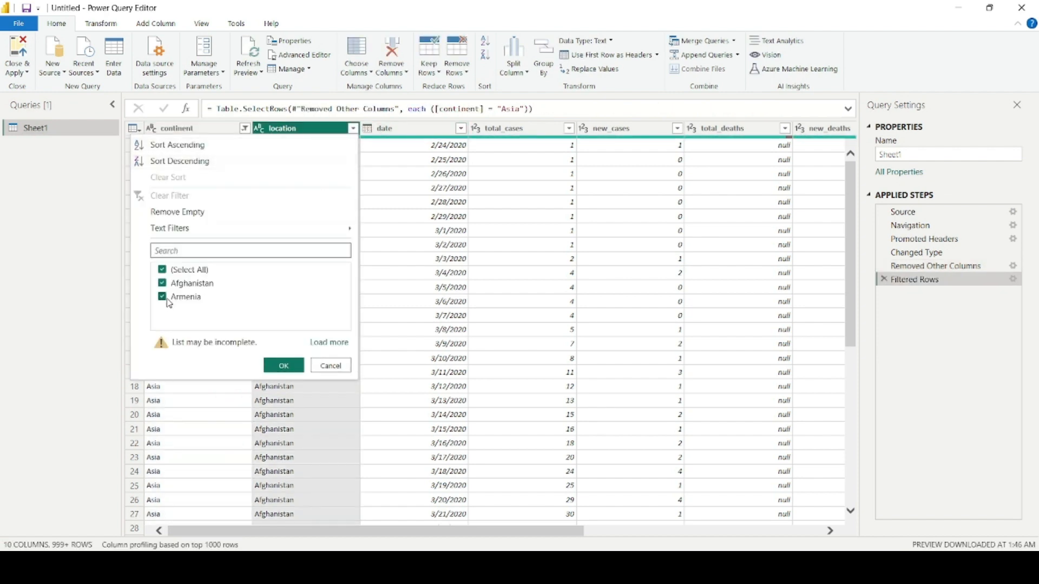
click(289, 366)
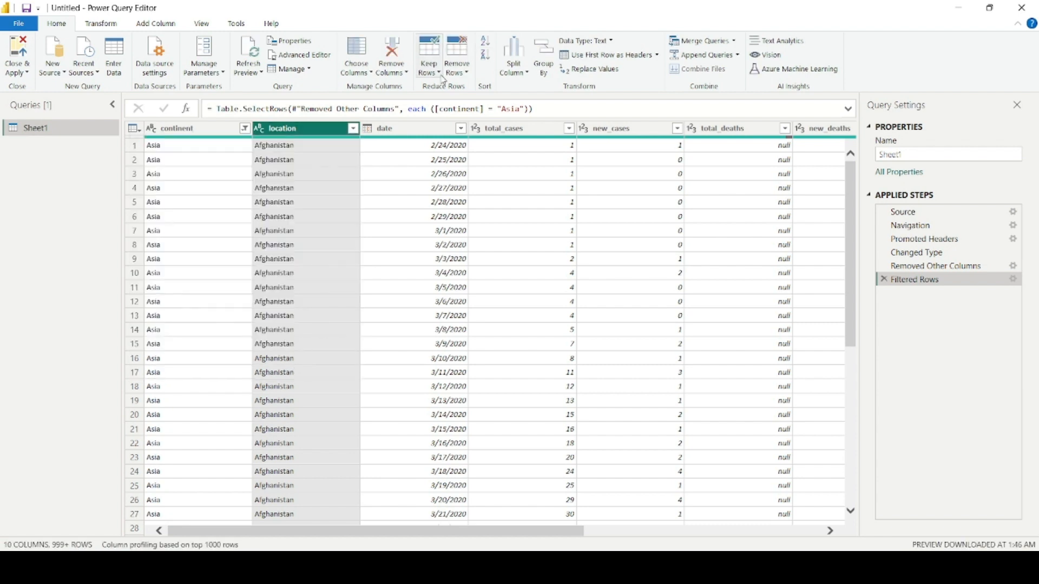
click(461, 128)
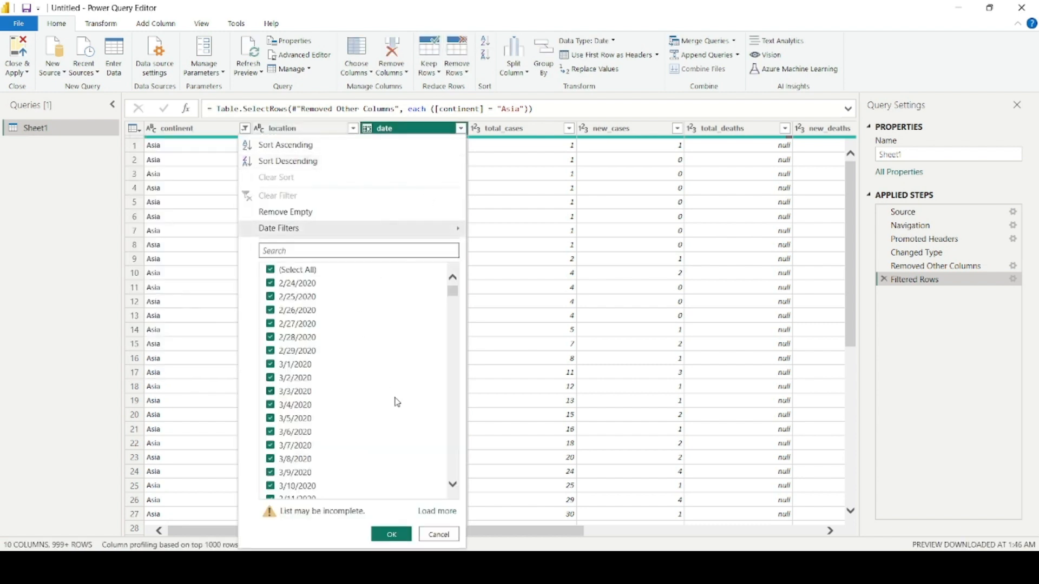
scroll(410, 404, down, 2)
scroll(411, 404, up, 2)
click(392, 535)
click(569, 128)
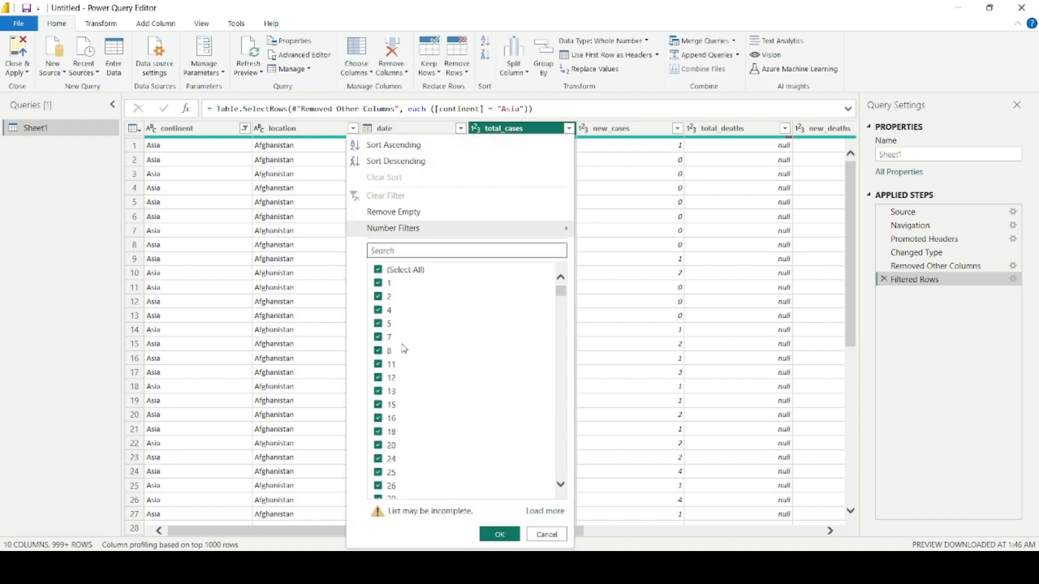
click(498, 534)
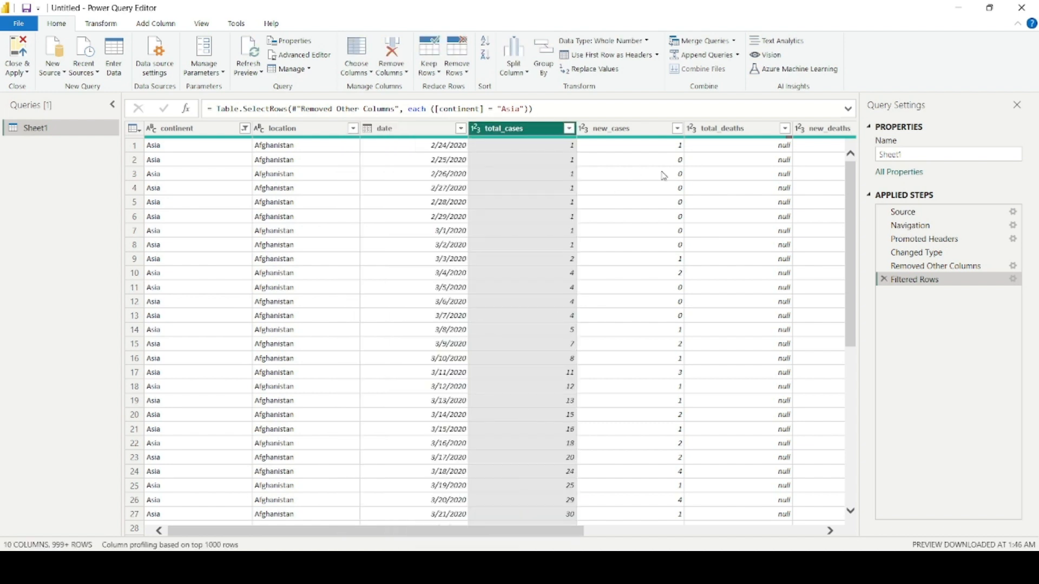
click(678, 129)
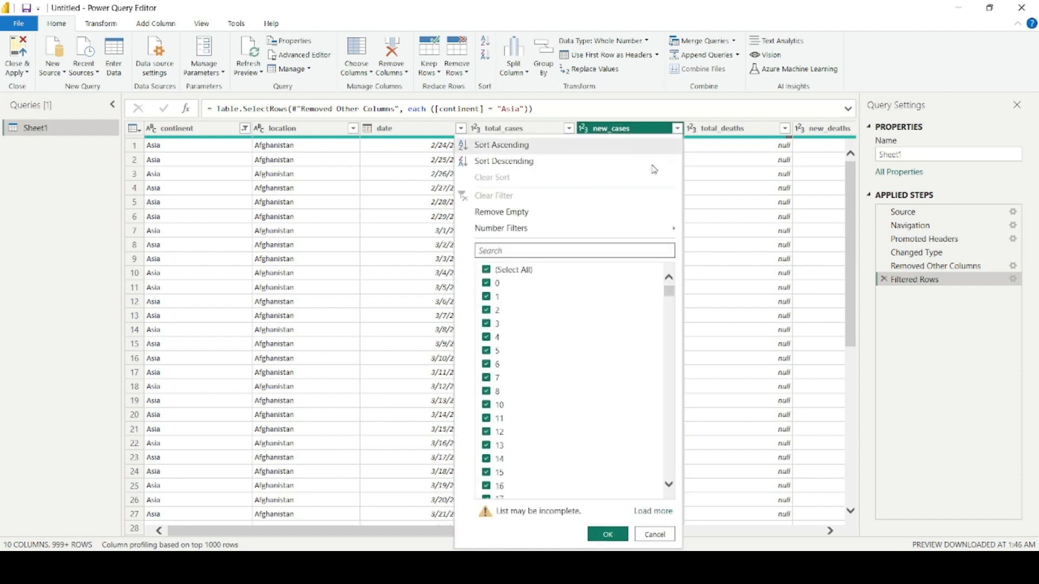
click(607, 535)
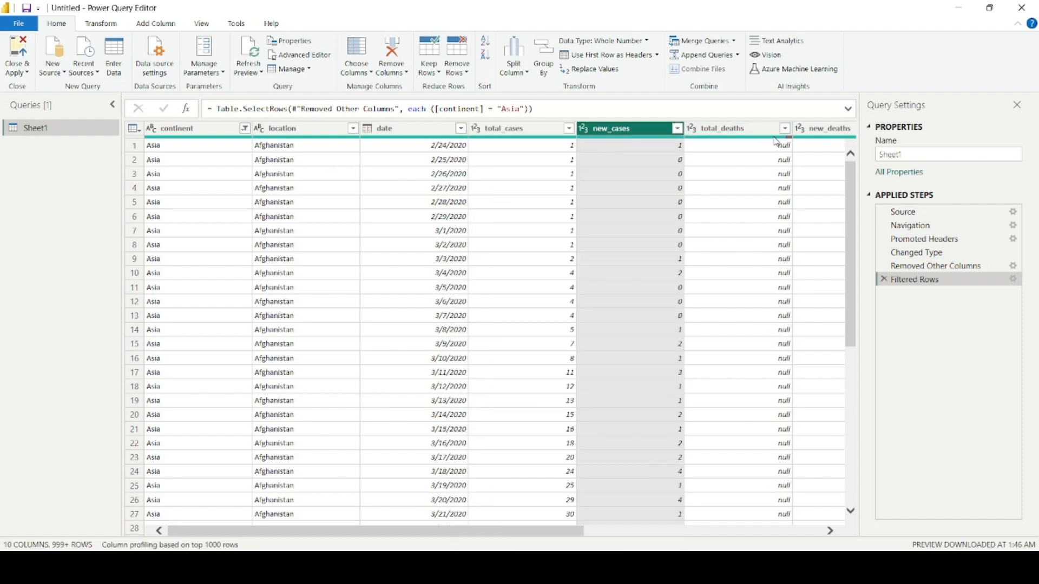
Filter the total_deaths column to exclude the null values
click(785, 128)
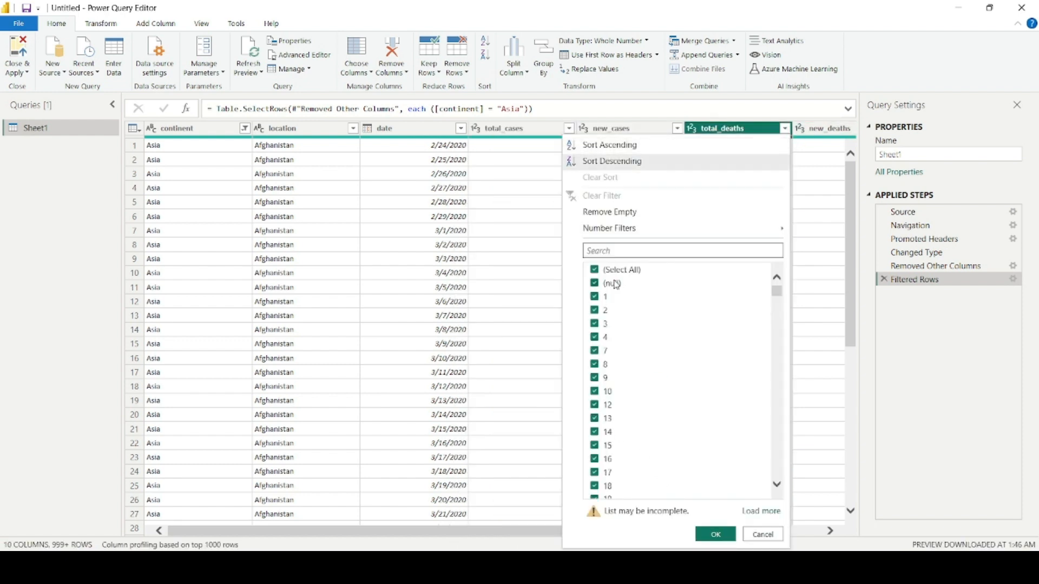
click(597, 285)
click(716, 535)
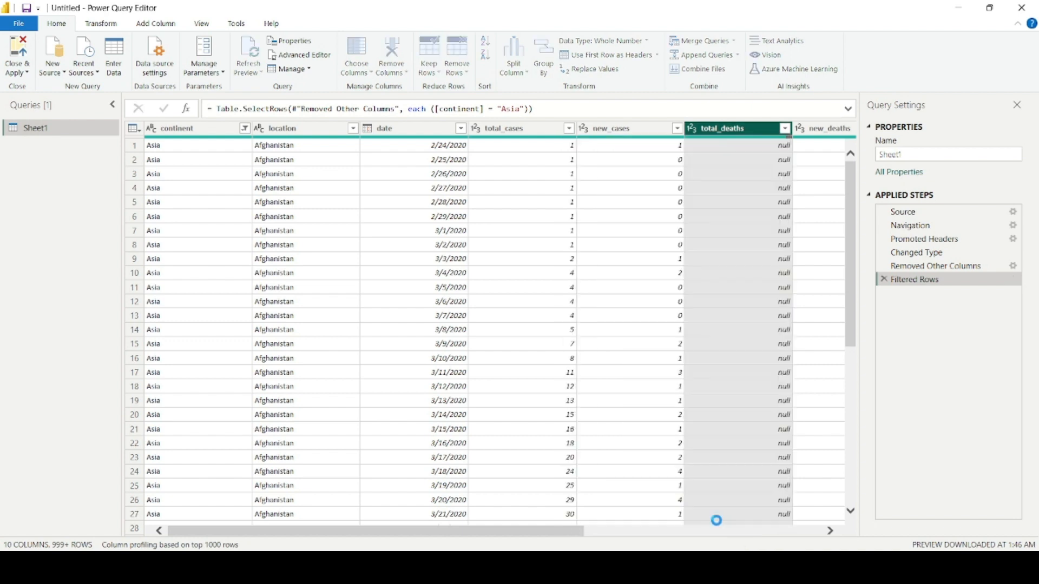
Check the new_deaths, population, median_age and human_development_index columns for null values
drag(499, 533, 622, 533)
click(684, 128)
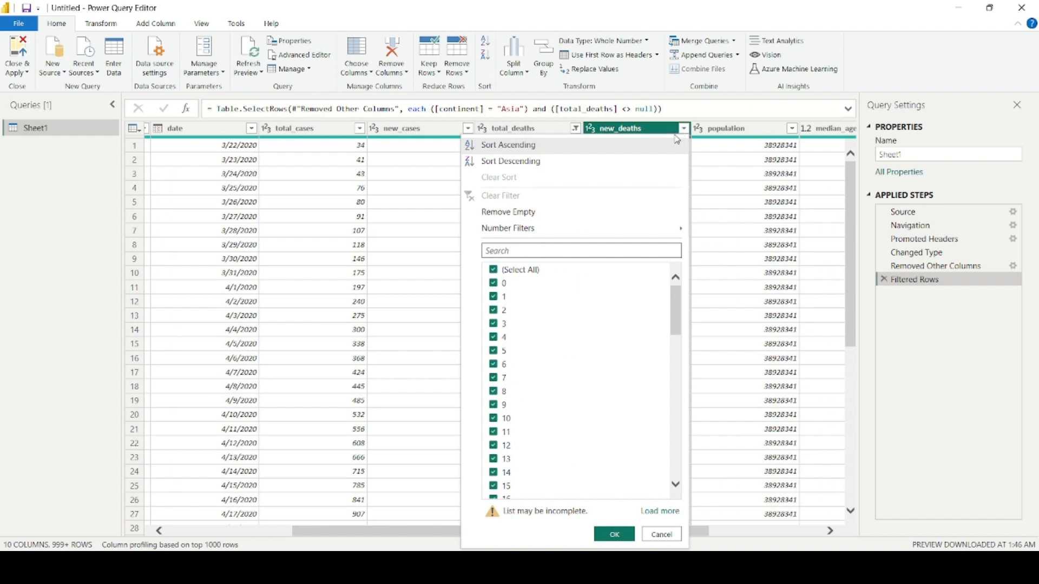
click(608, 535)
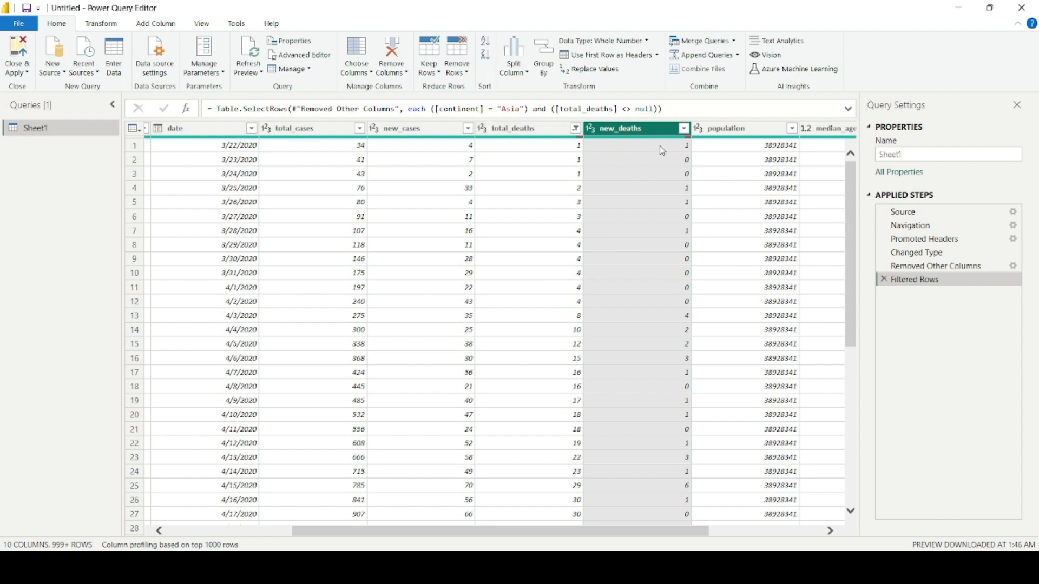
drag(620, 532, 710, 532)
click(644, 129)
click(643, 129)
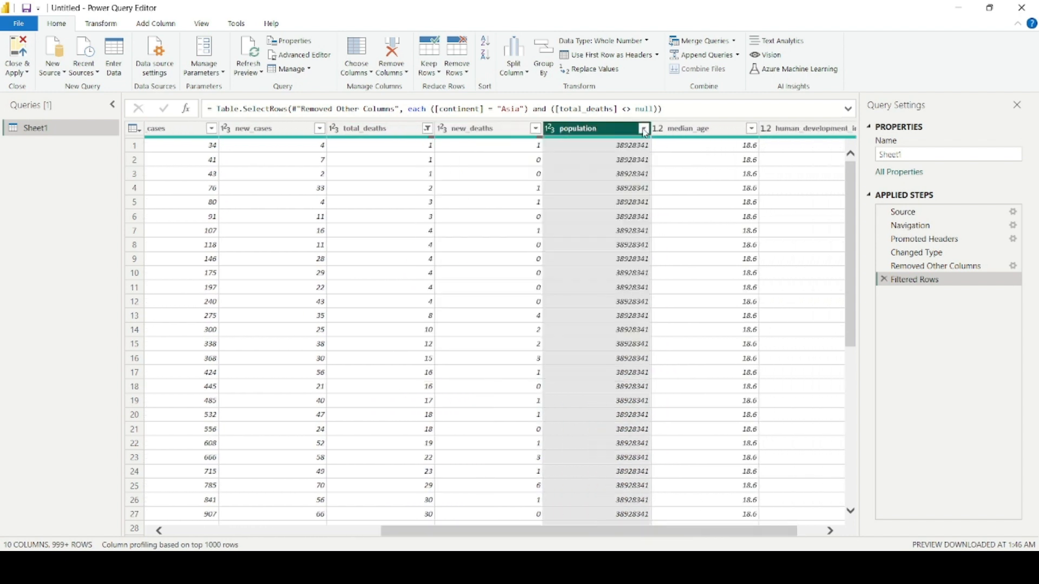
click(752, 128)
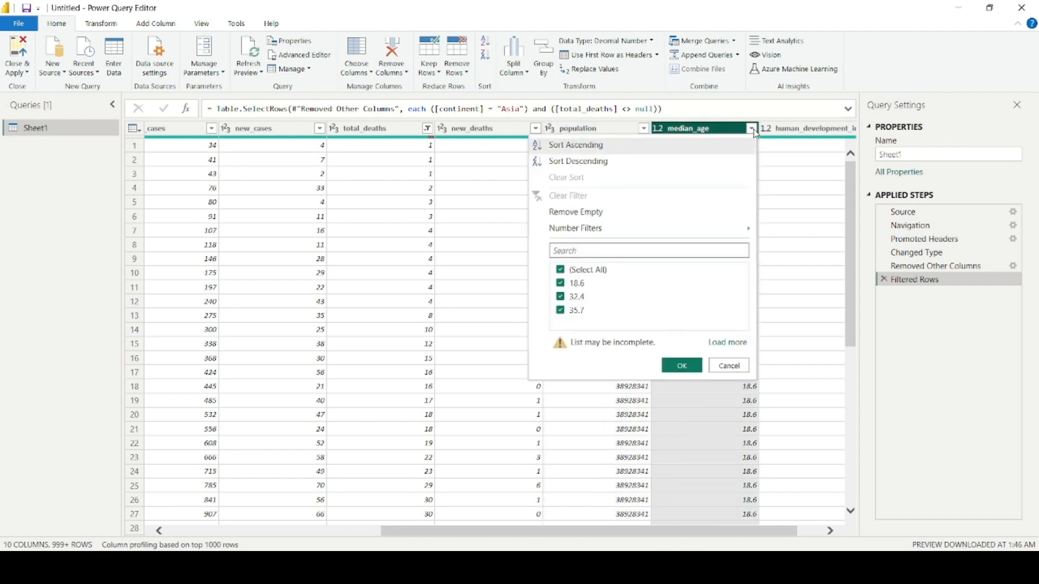
click(752, 128)
drag(593, 543, 618, 538)
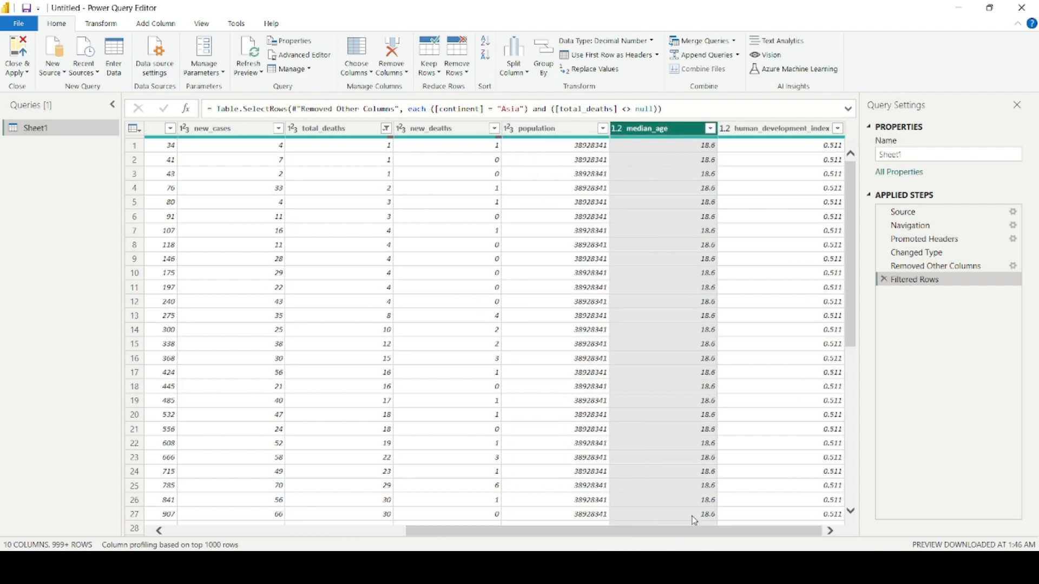
click(839, 130)
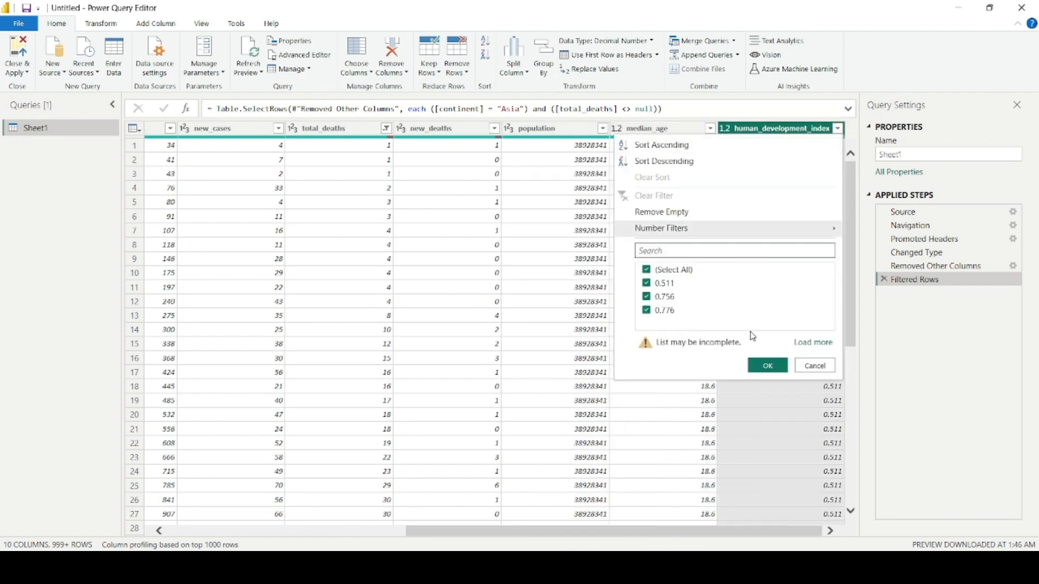
click(768, 365)
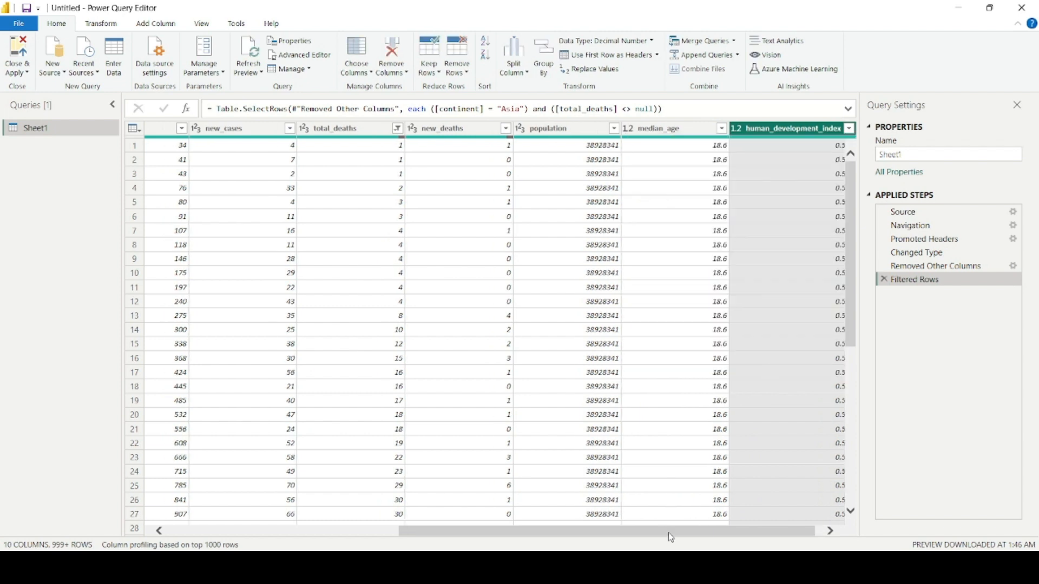
Rename the continent column as Continent
drag(672, 535, 417, 549)
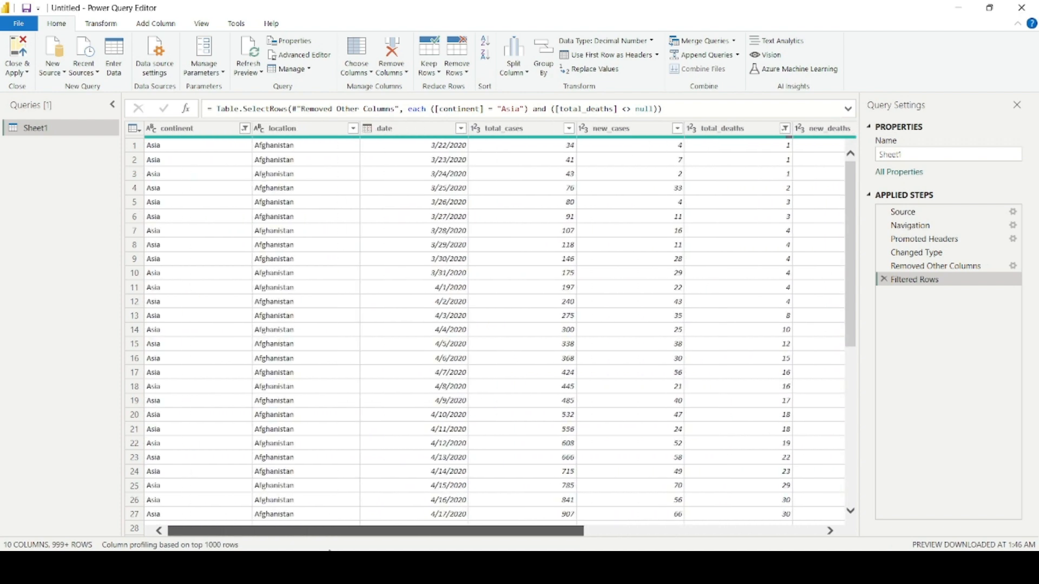
click(180, 130)
double_click(181, 130)
text(c)
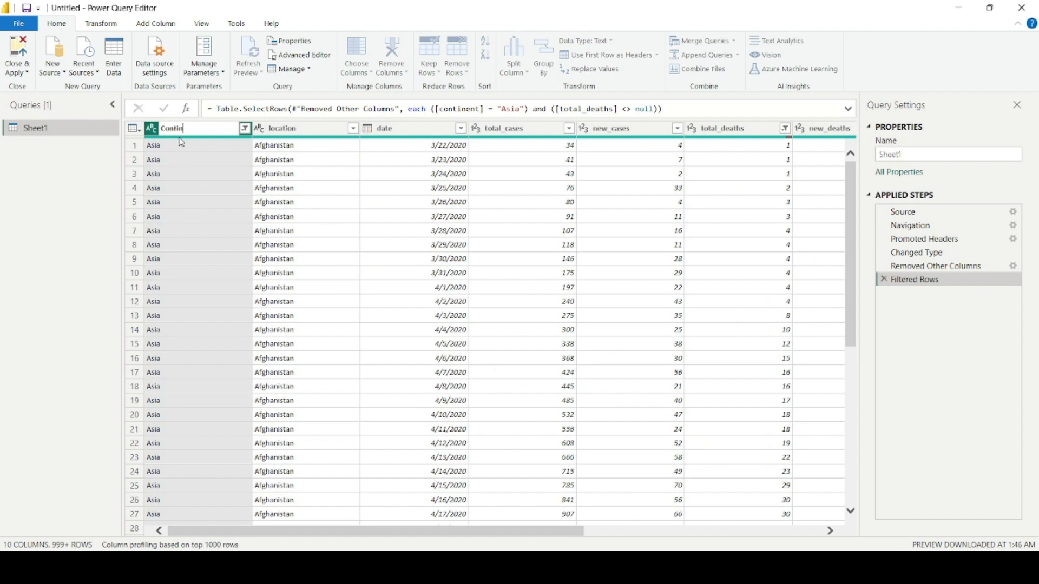
text(ontinent)
key(Return)
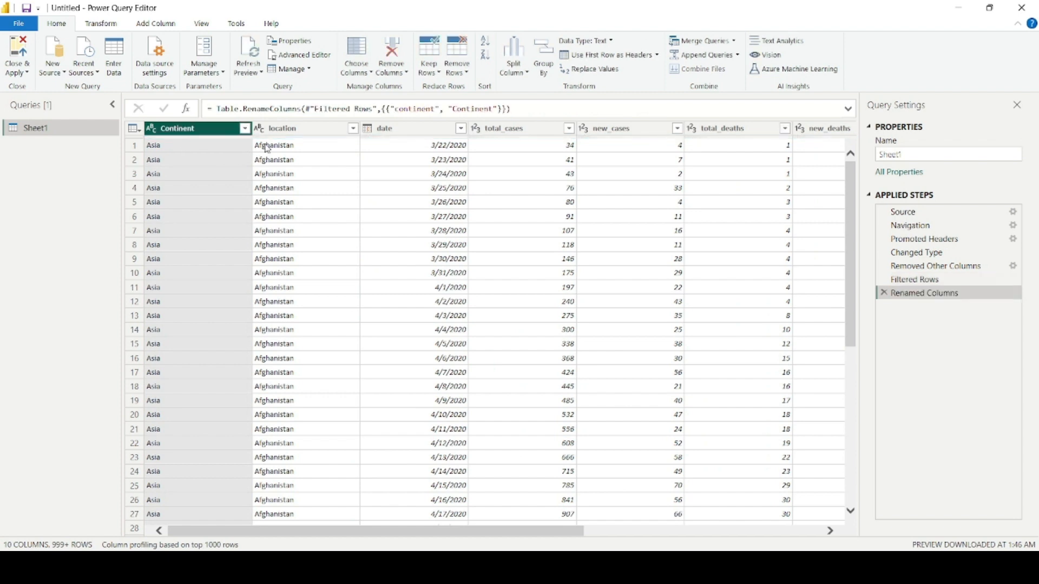
Rename the location column as Country
double_click(281, 129)
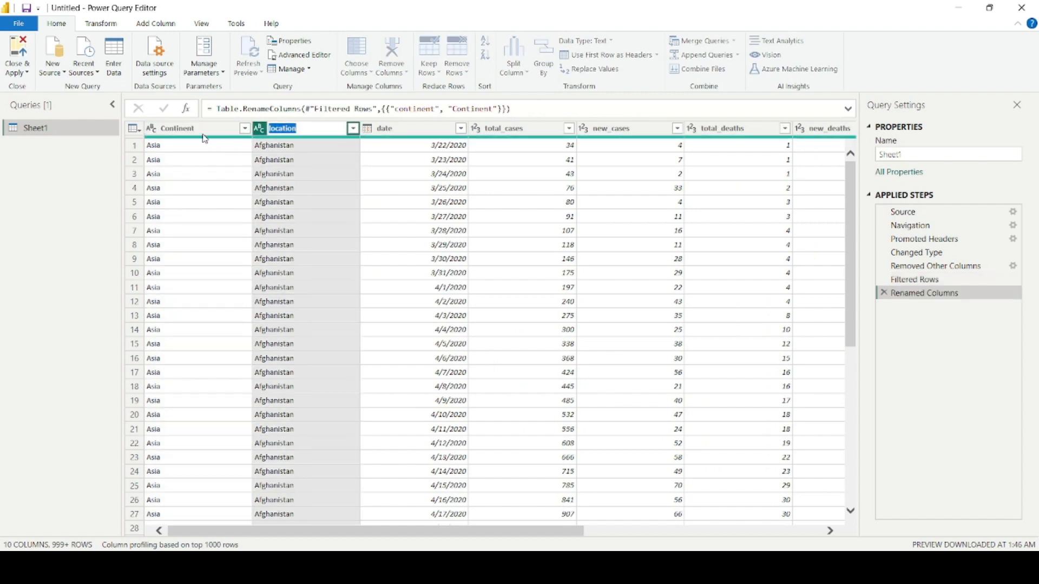
double_click(201, 128)
click(294, 126)
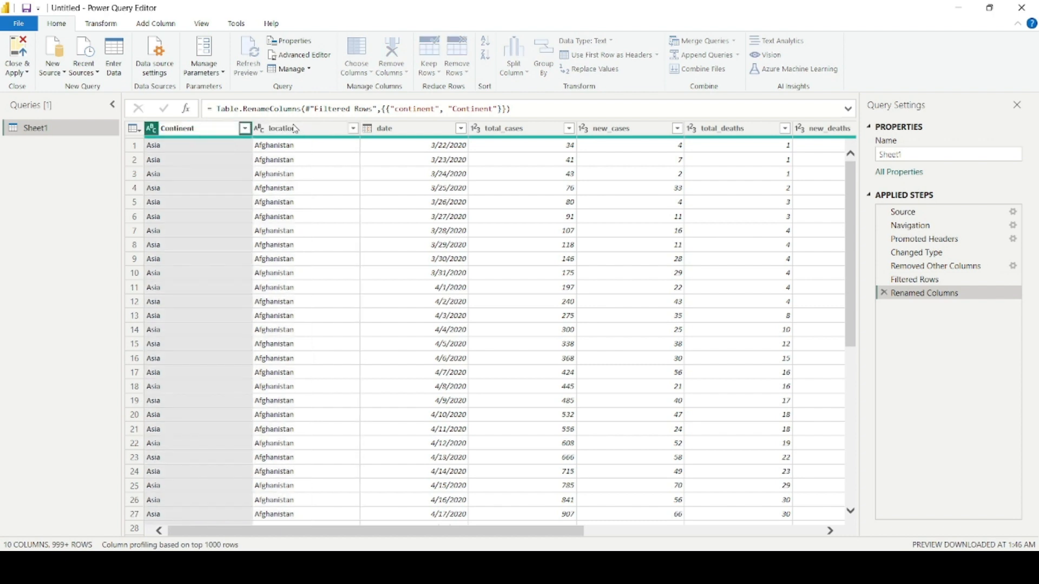
double_click(294, 126)
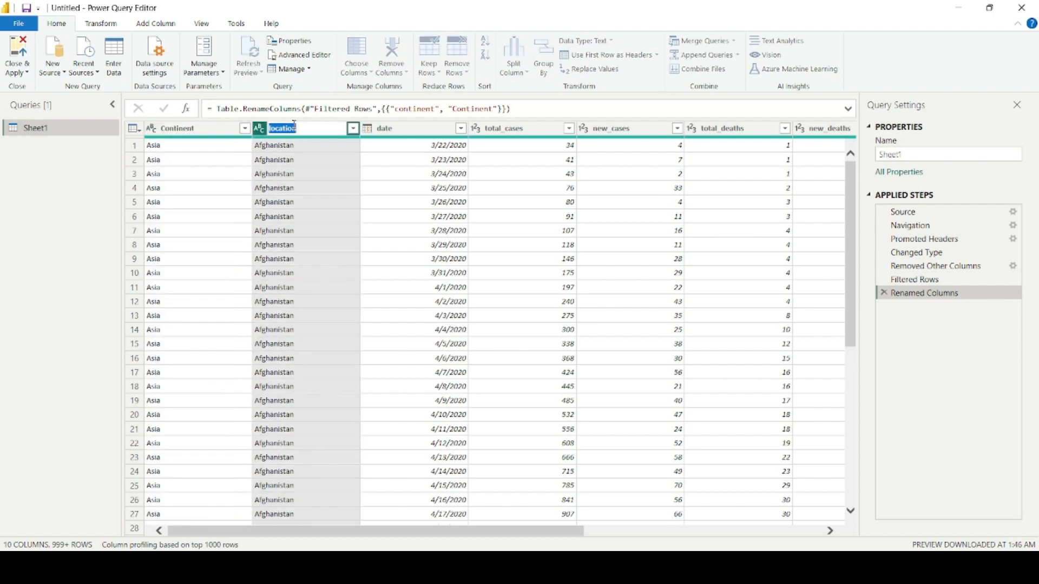
text(Country)
key(Return)
Rename the date column as Date
click(401, 130)
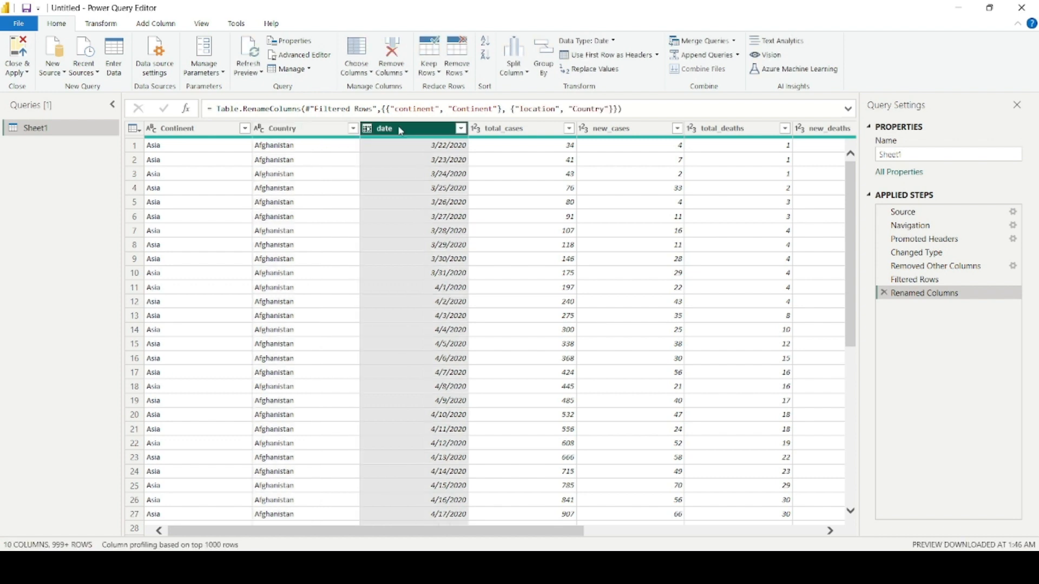
double_click(400, 130)
text(Date)
key(Return)
Rename the total_cases column as Total Cases
click(508, 129)
double_click(522, 129)
text(Total Ca)
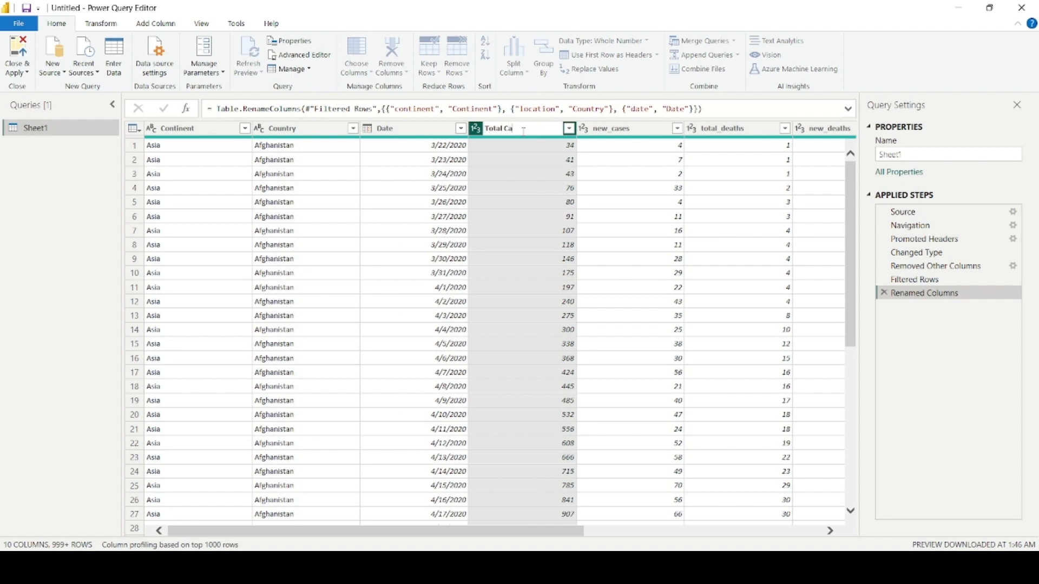
text(ses)
key(Return)
Rename the new_cases column as New Cases
click(639, 128)
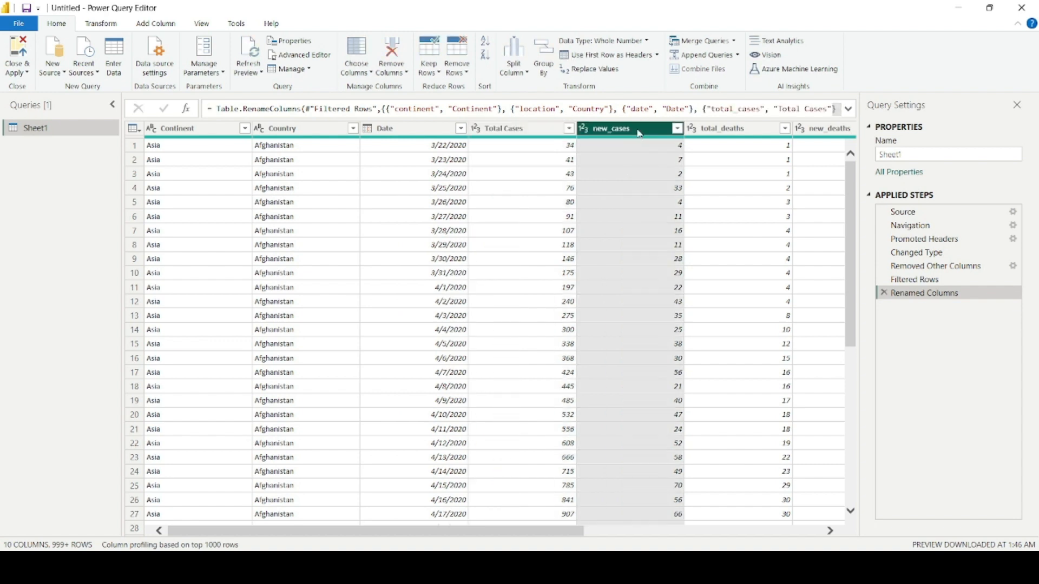
double_click(638, 130)
text(New C)
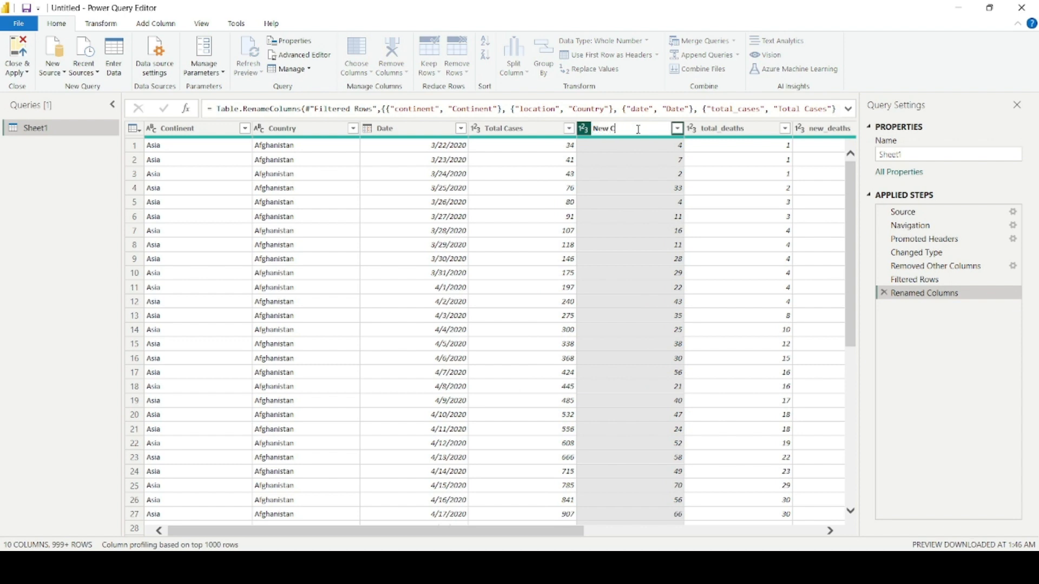
text(ases)
key(Return)
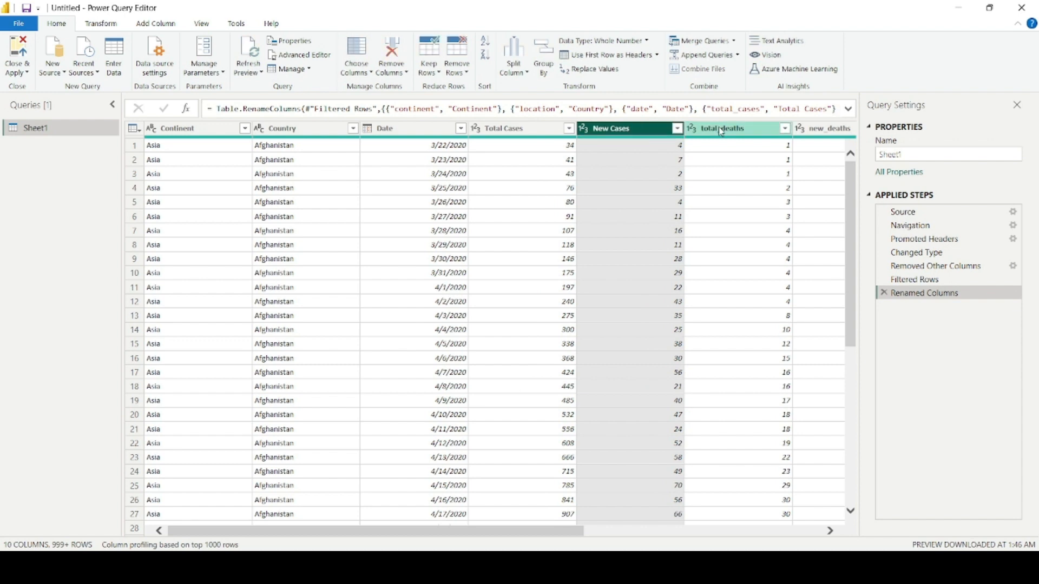
Rename the total_deaths column as Total Deaths
double_click(720, 129)
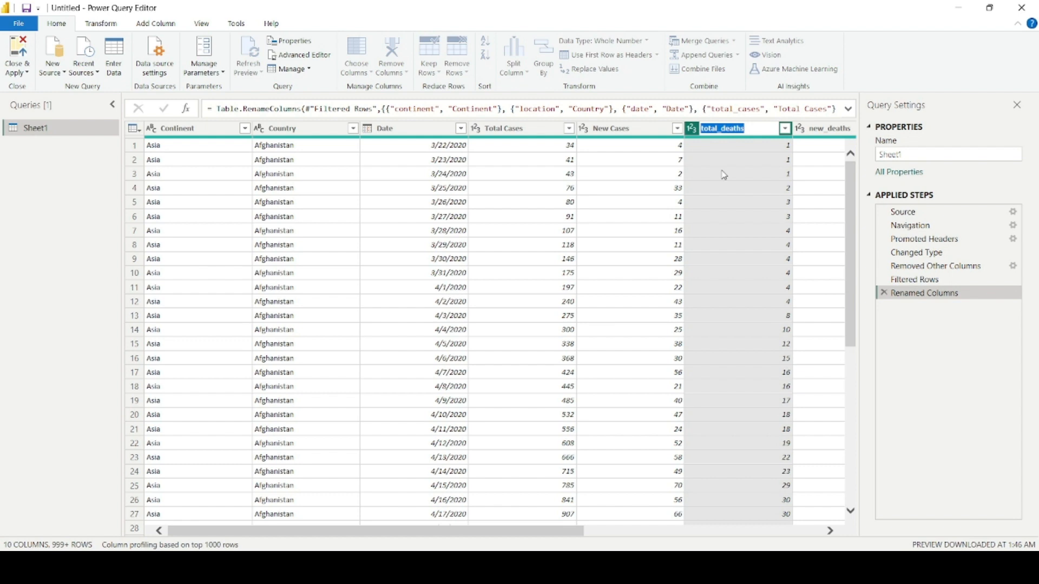
text(Tot)
key(Return)
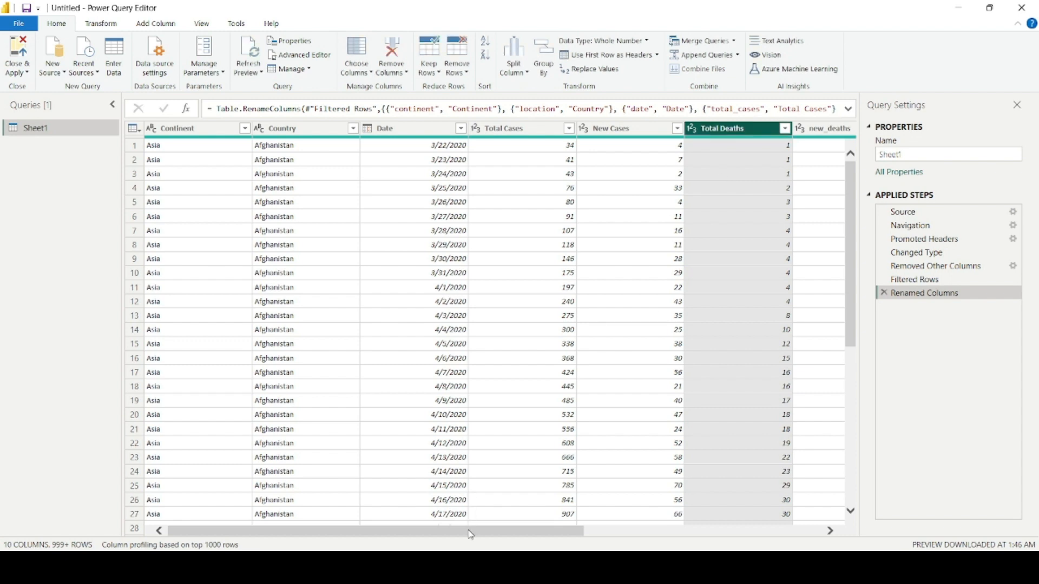
Rename the new_deaths column as New Deaths
drag(470, 533, 687, 535)
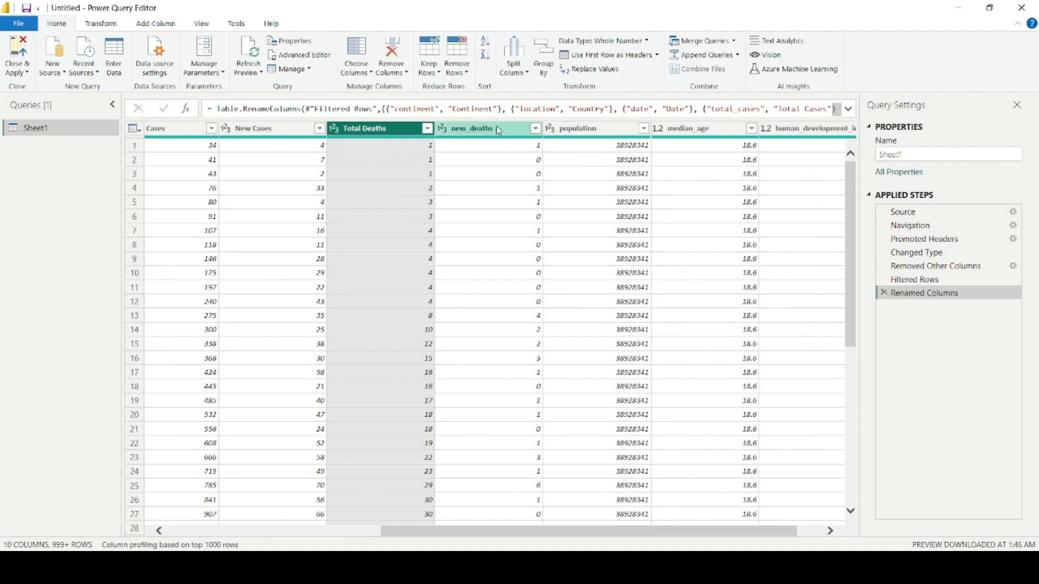
double_click(496, 129)
text(New D)
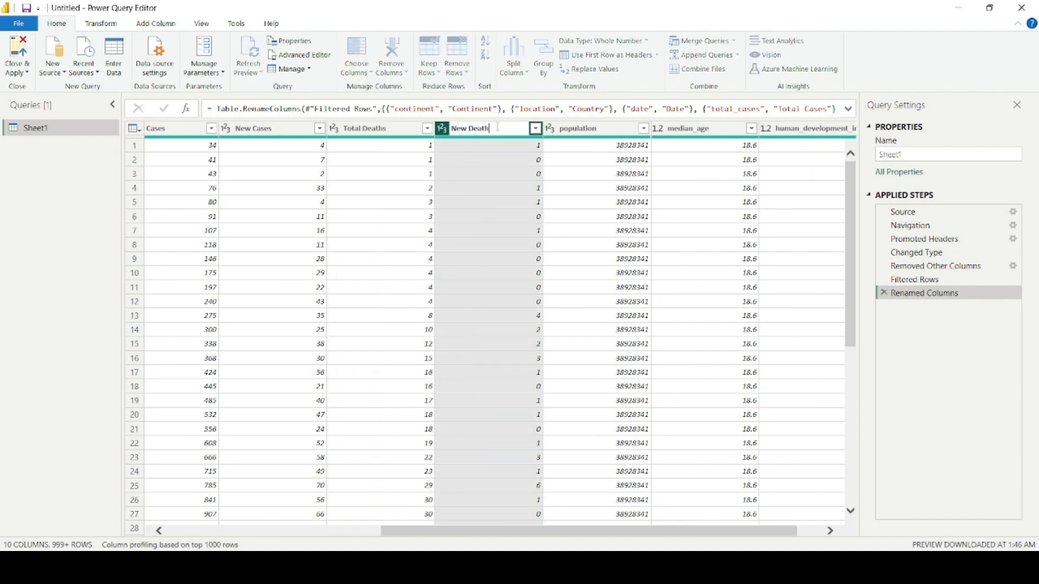
text(eaths)
key(Return)
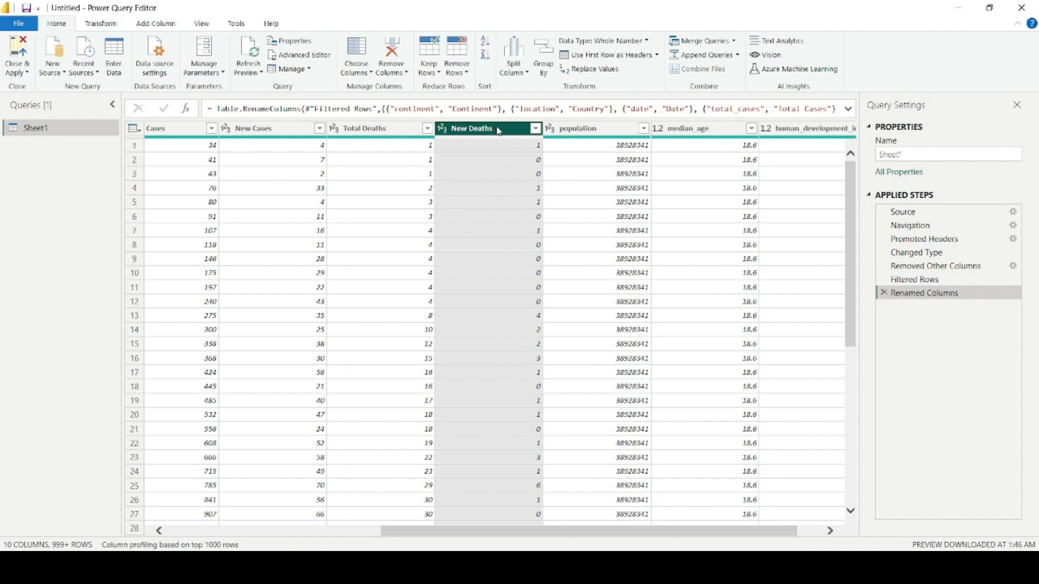
Rename the population column as Population
double_click(577, 128)
text(Pop)
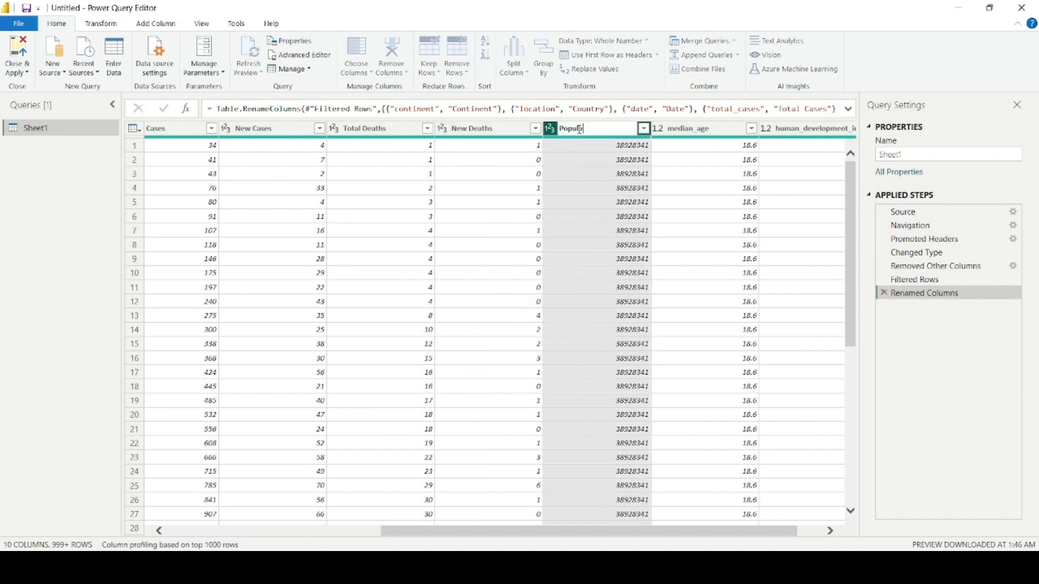
text(ulation)
key(Return)
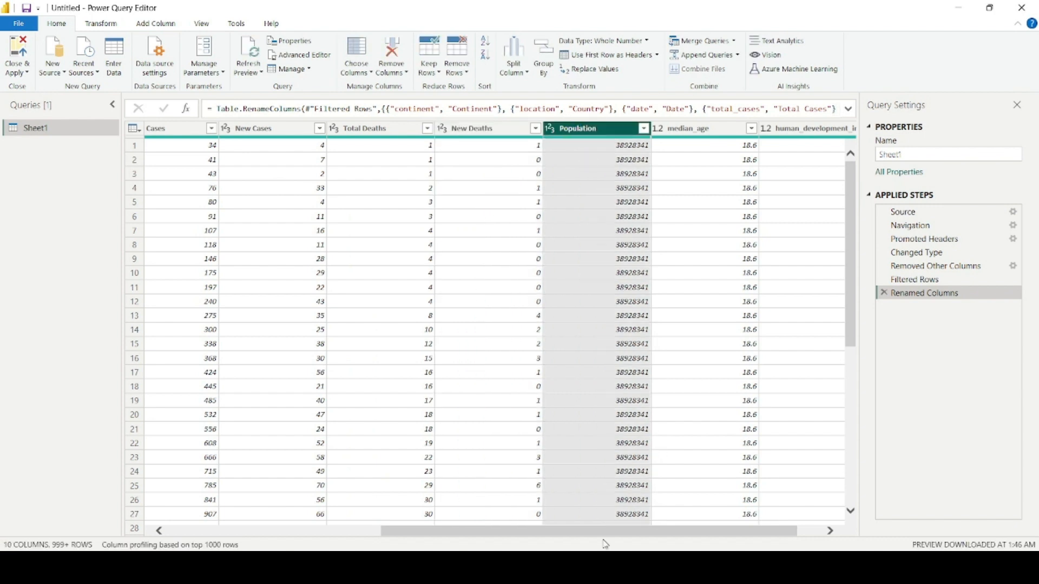
Rename the median_age column as Median Age
drag(553, 534, 579, 535)
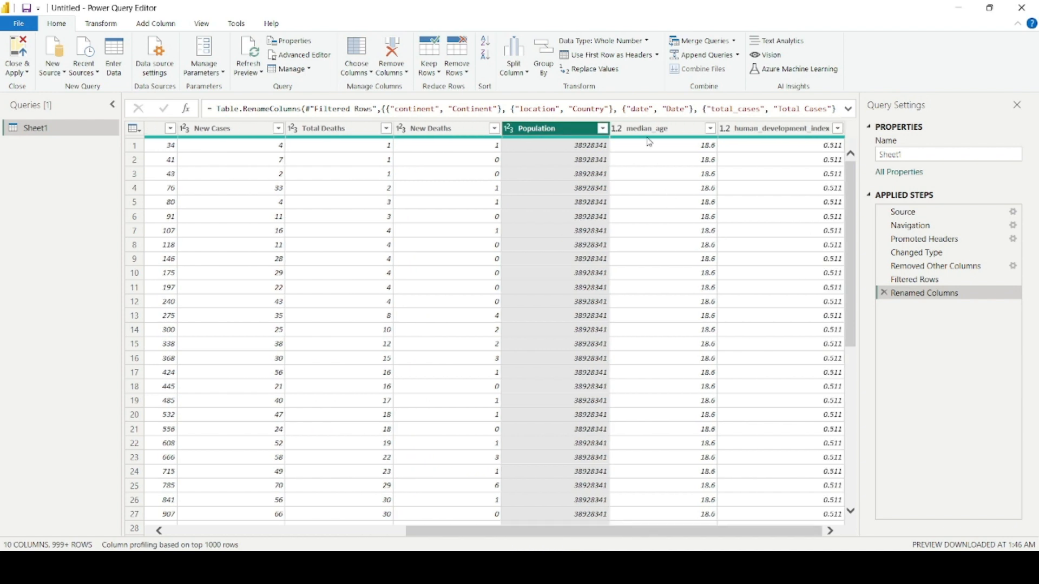
click(650, 130)
double_click(650, 132)
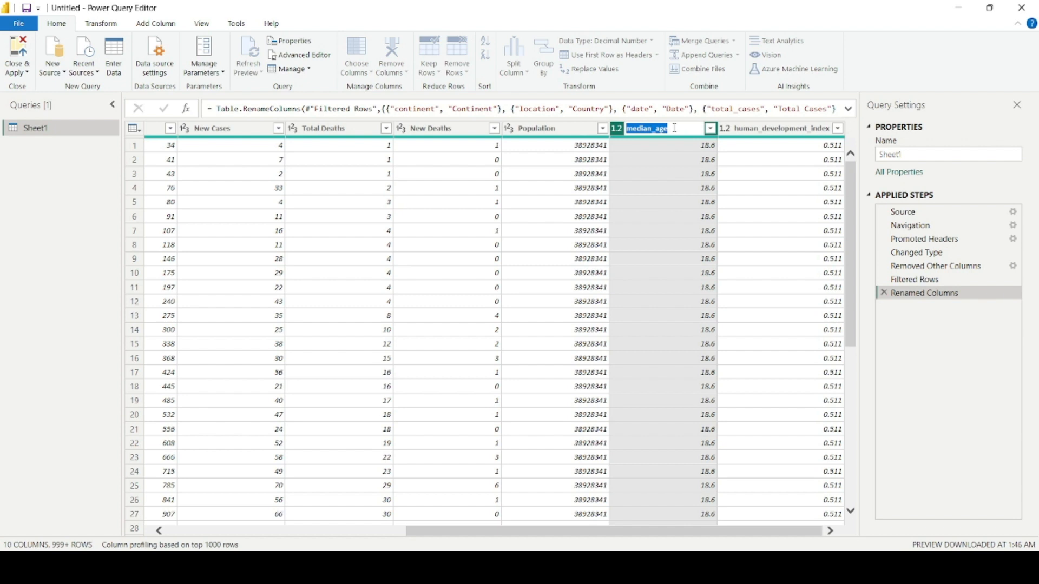
text(Median Age)
key(Tab)
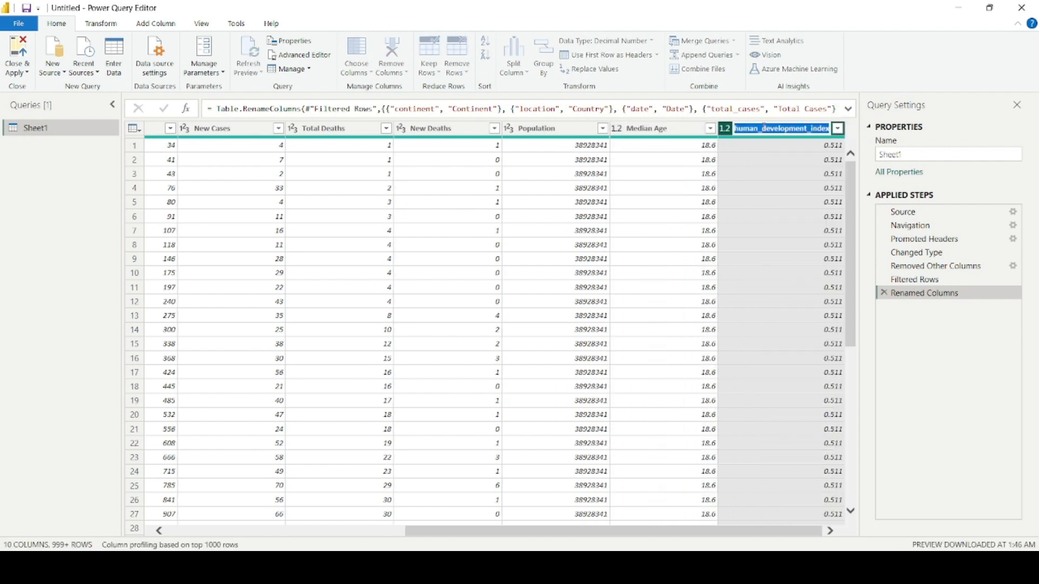
Rename the human_development_index column as HDI
text(HDI)
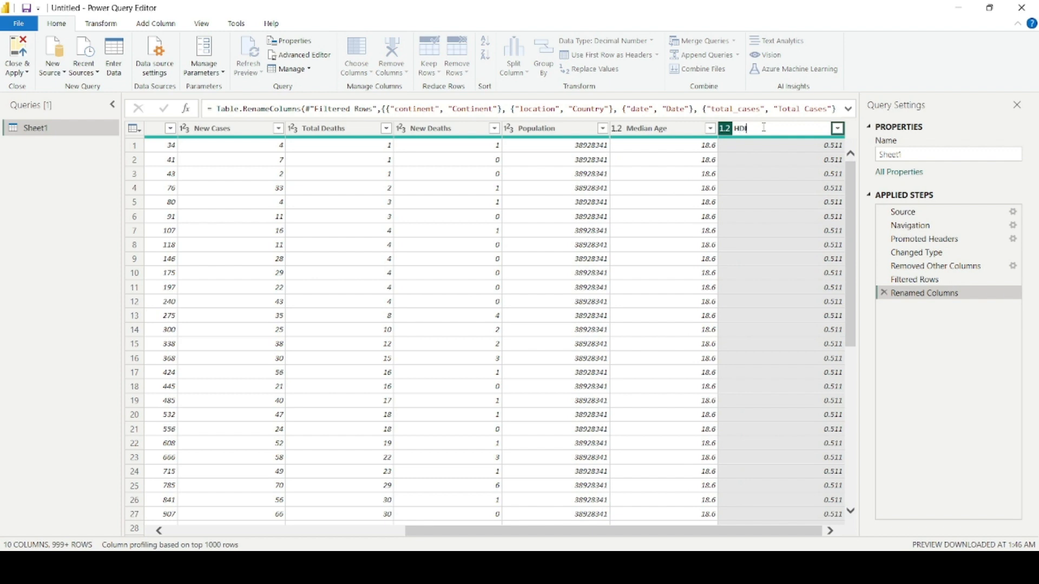
key(Return)
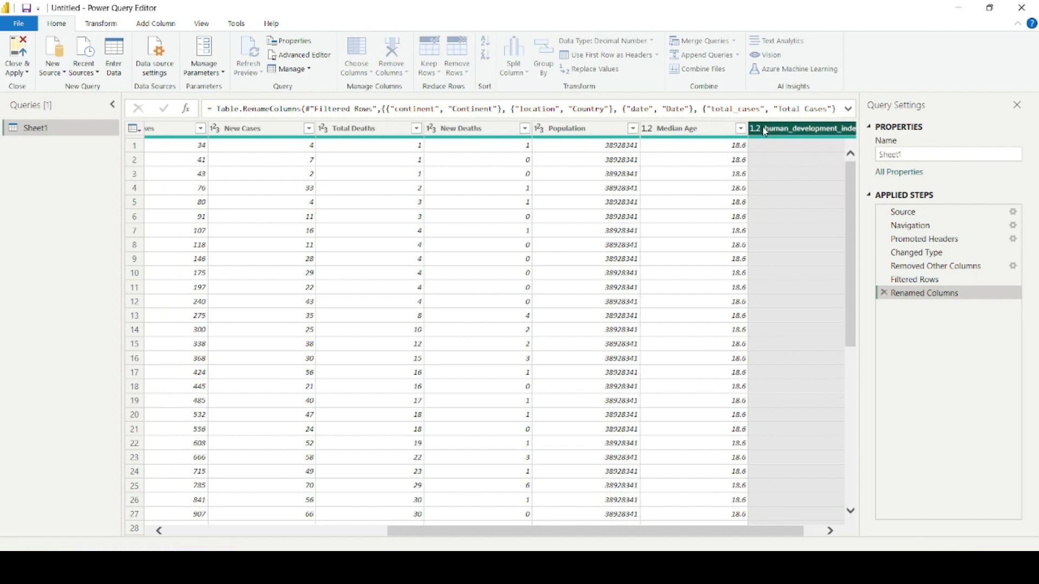
drag(664, 534, 746, 534)
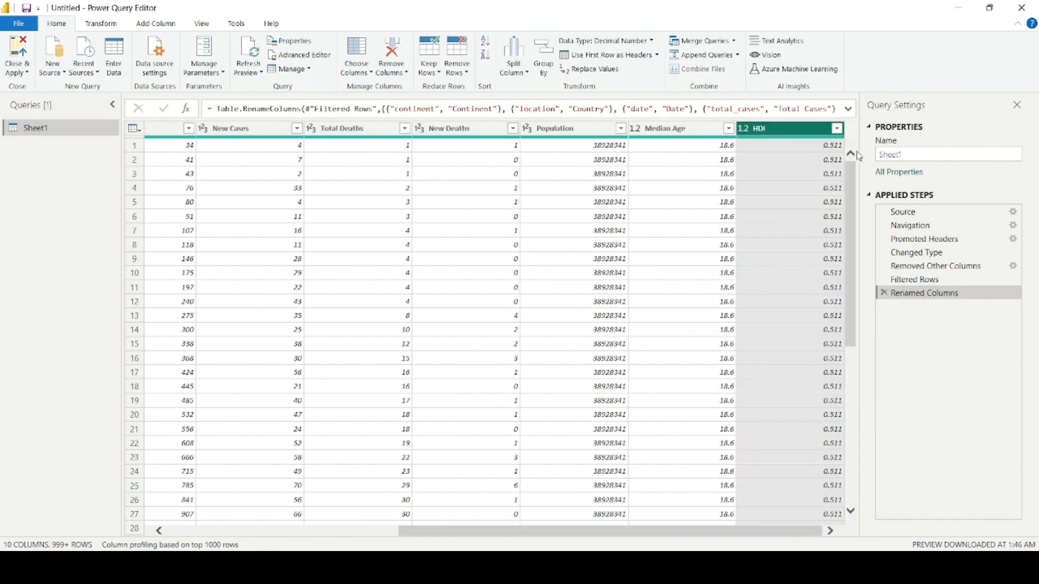
Check the filter values of the HDI, Median Age, Population, New Deaths and Total Deaths columns for nulls
click(838, 128)
click(837, 128)
click(717, 129)
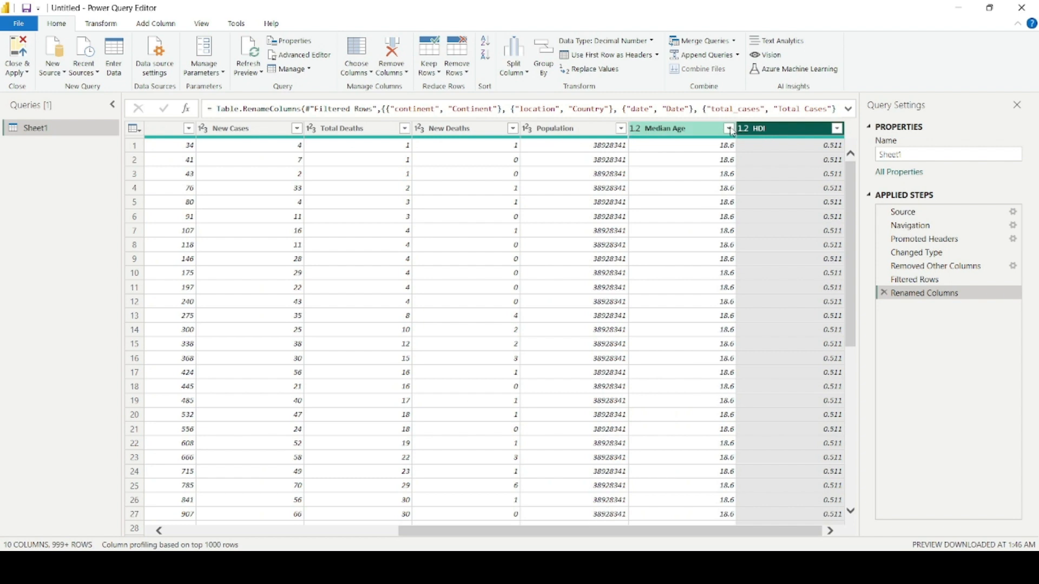
click(728, 129)
click(728, 128)
click(609, 130)
click(621, 128)
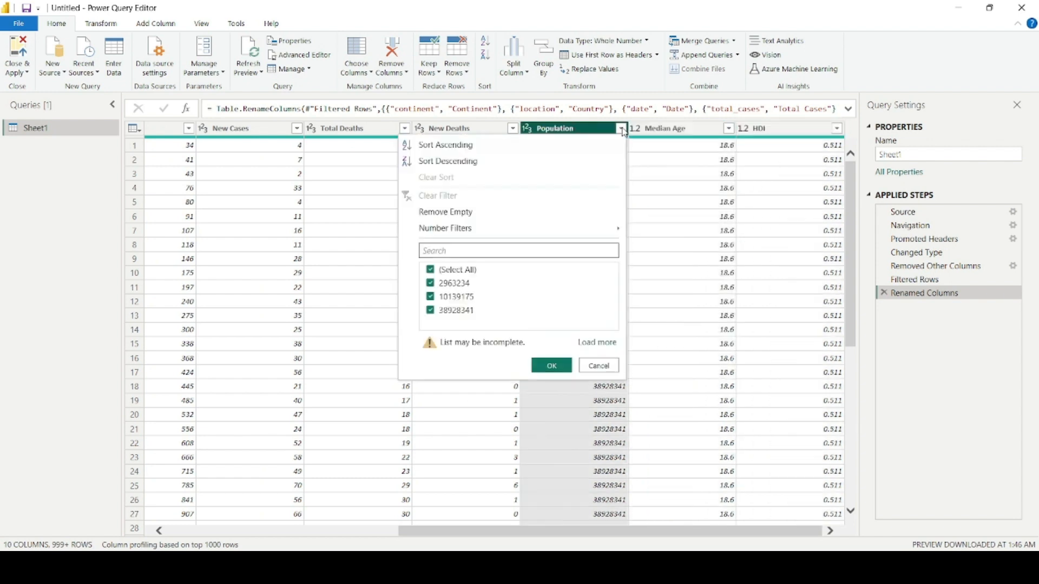
click(621, 128)
click(490, 129)
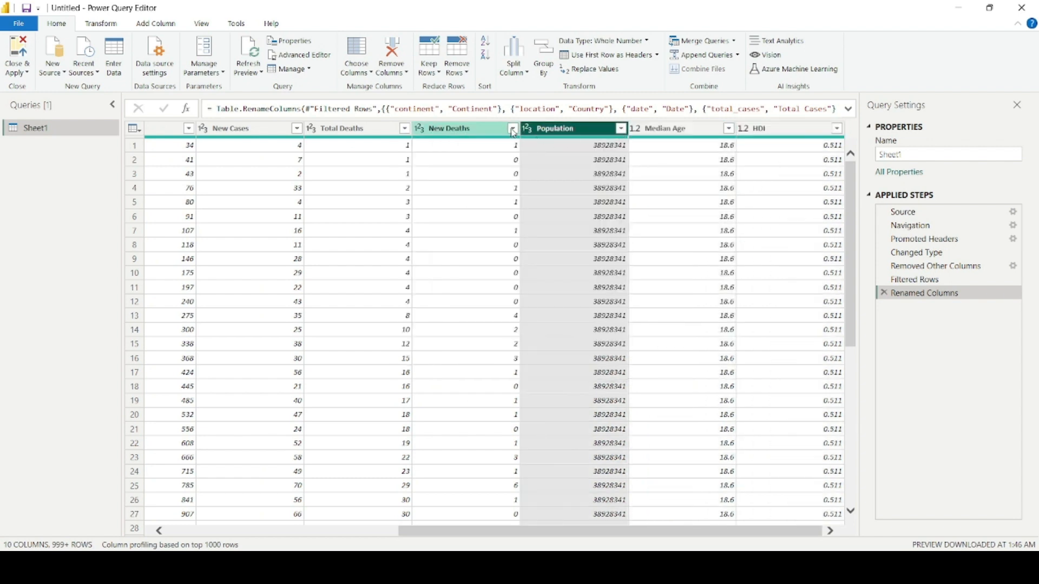
click(512, 128)
click(512, 128)
click(382, 130)
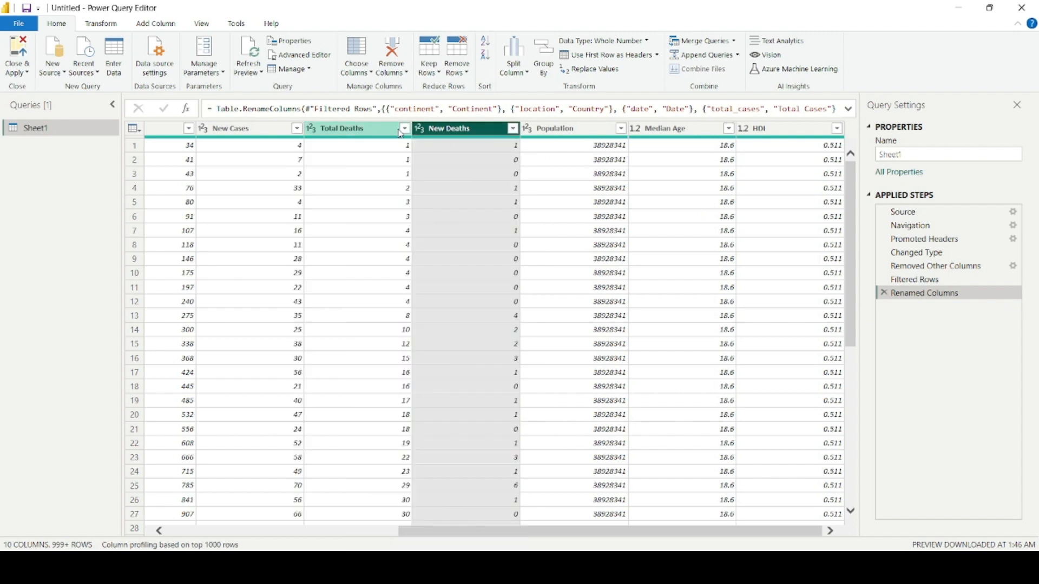
click(404, 128)
click(404, 129)
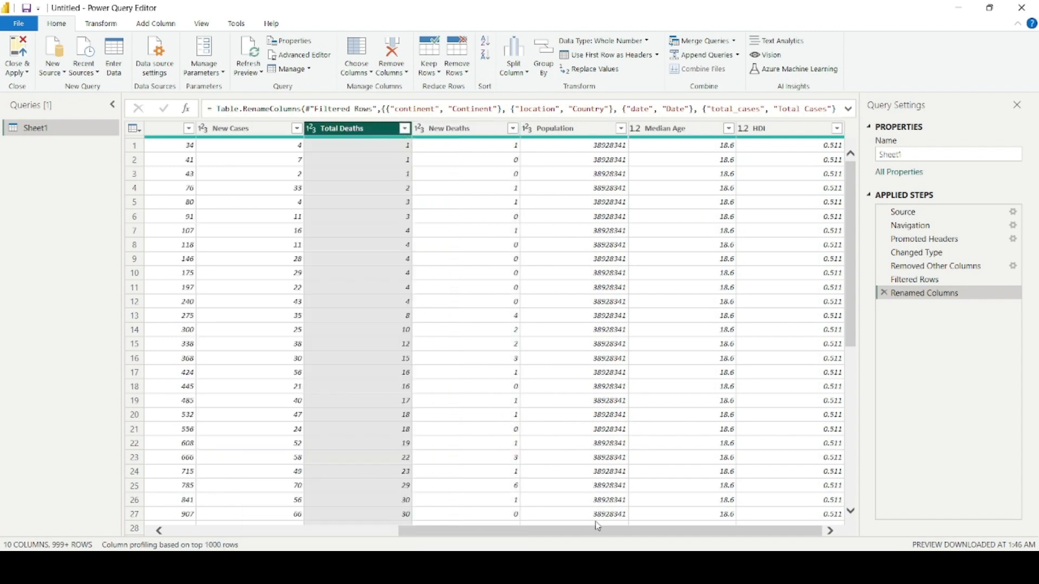
Check the filter values of the New Cases and Total Cases columns for nulls
drag(597, 526, 487, 531)
click(476, 130)
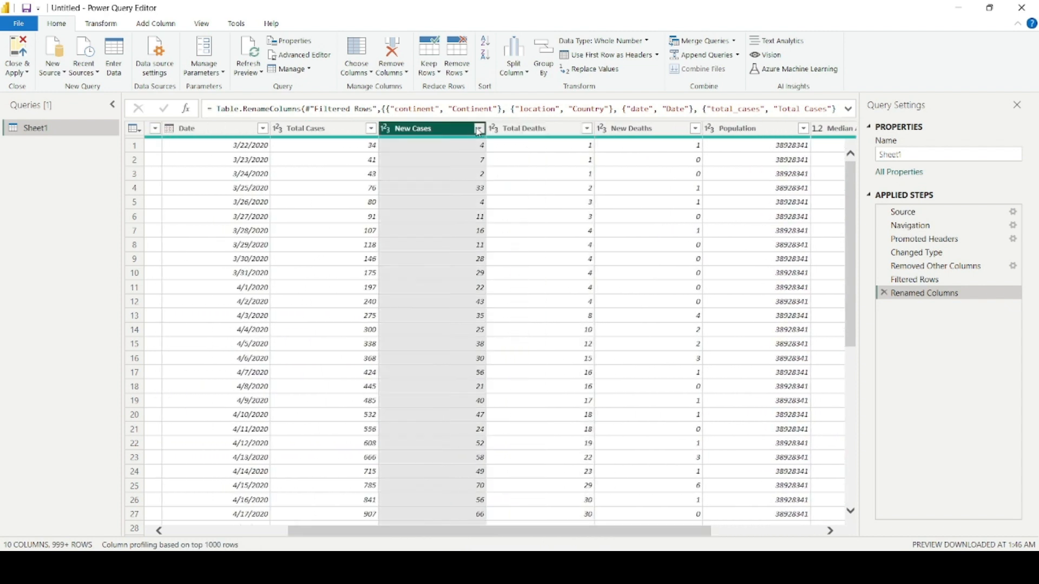
click(479, 129)
click(479, 130)
click(363, 129)
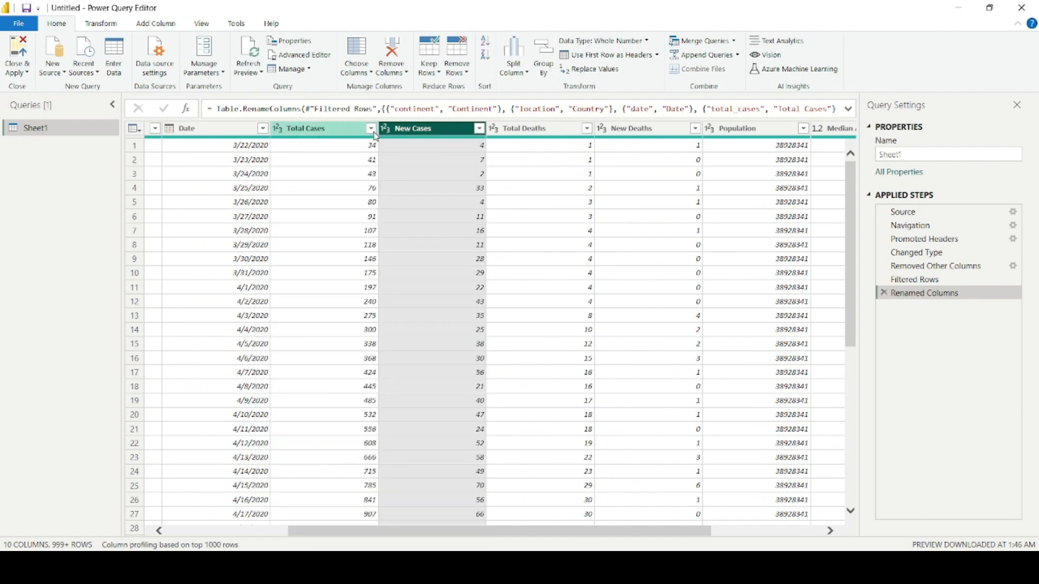
click(371, 128)
Recheck the filter values of the Total Deaths, New Deaths and Population columns for nulls
click(585, 144)
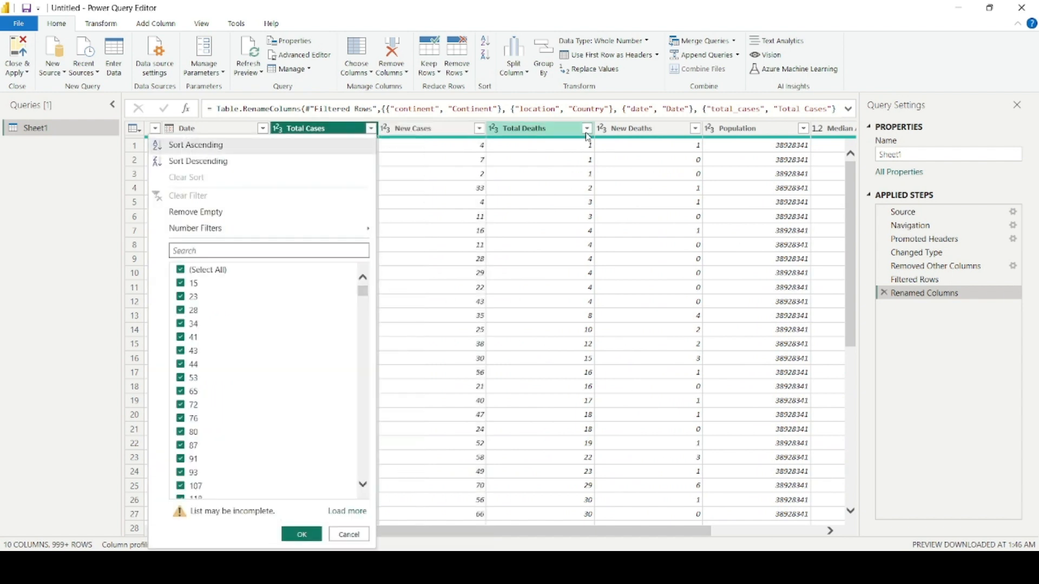
click(587, 129)
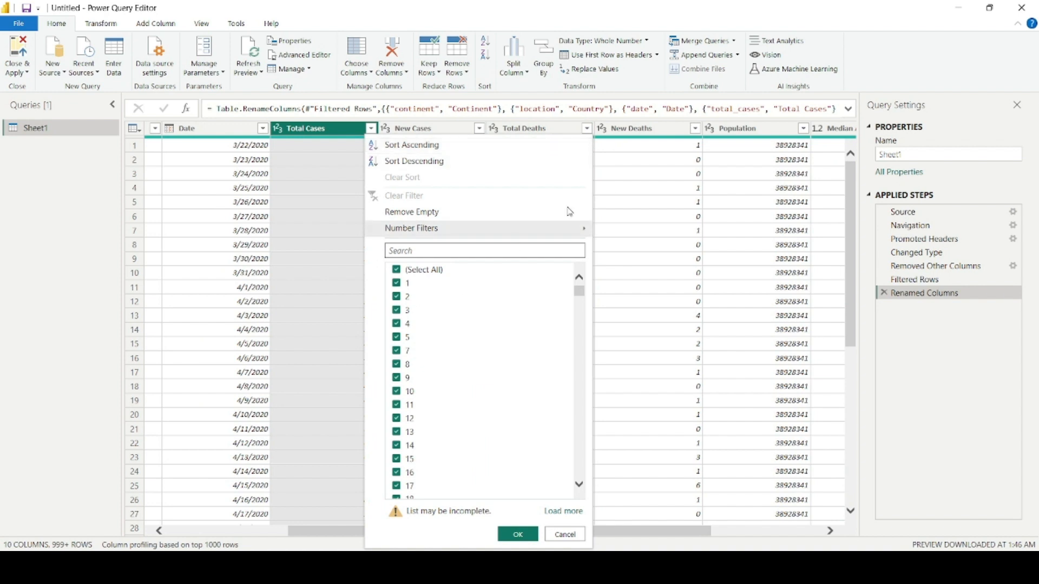
click(694, 130)
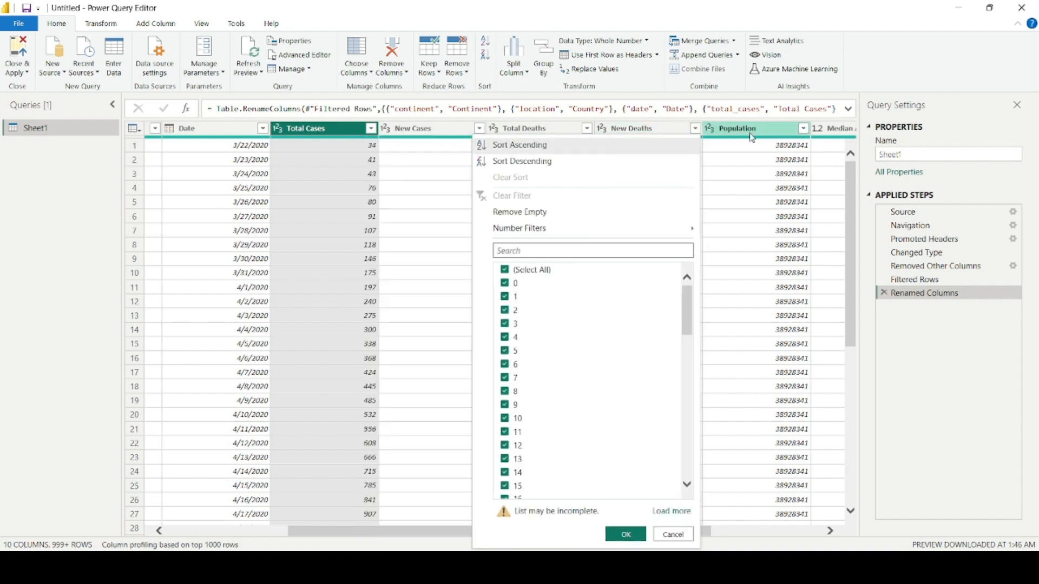
click(803, 128)
click(804, 129)
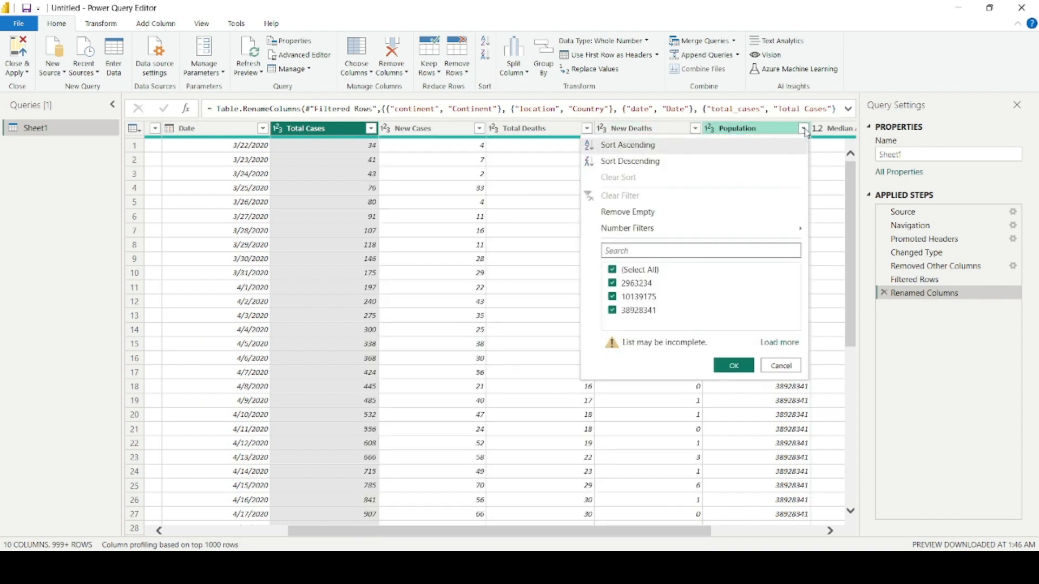
click(804, 130)
drag(579, 535, 660, 534)
click(776, 129)
click(778, 130)
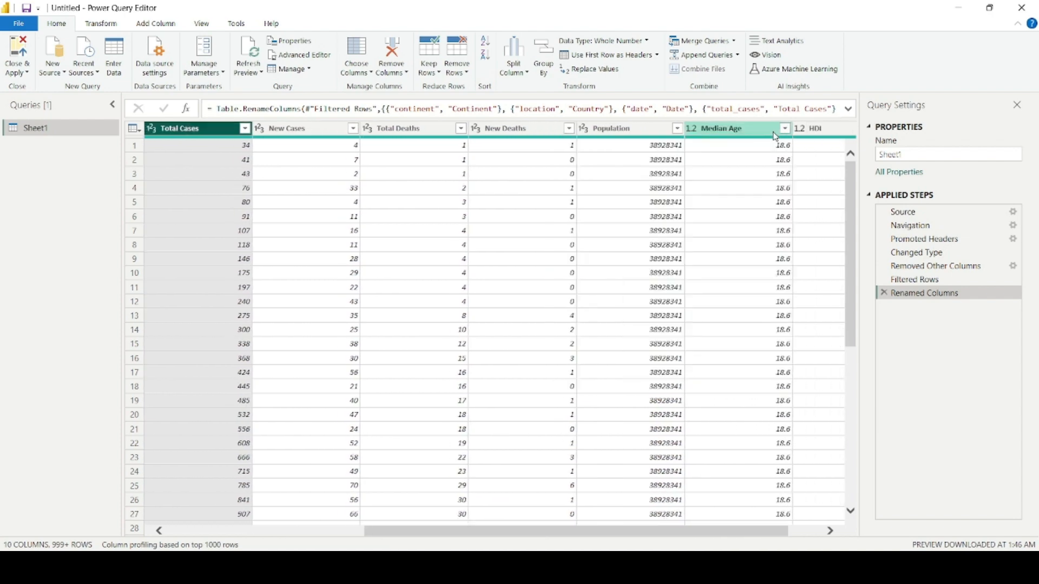
Go back to the Filtered Rows applied step and inspect the filter set on the total_deaths column
drag(675, 533, 474, 529)
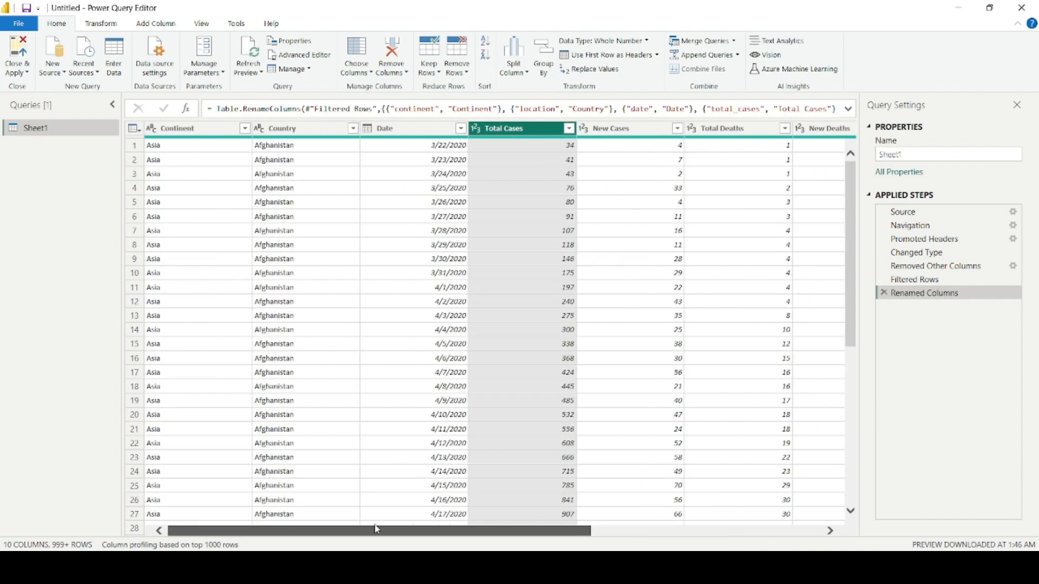
click(914, 281)
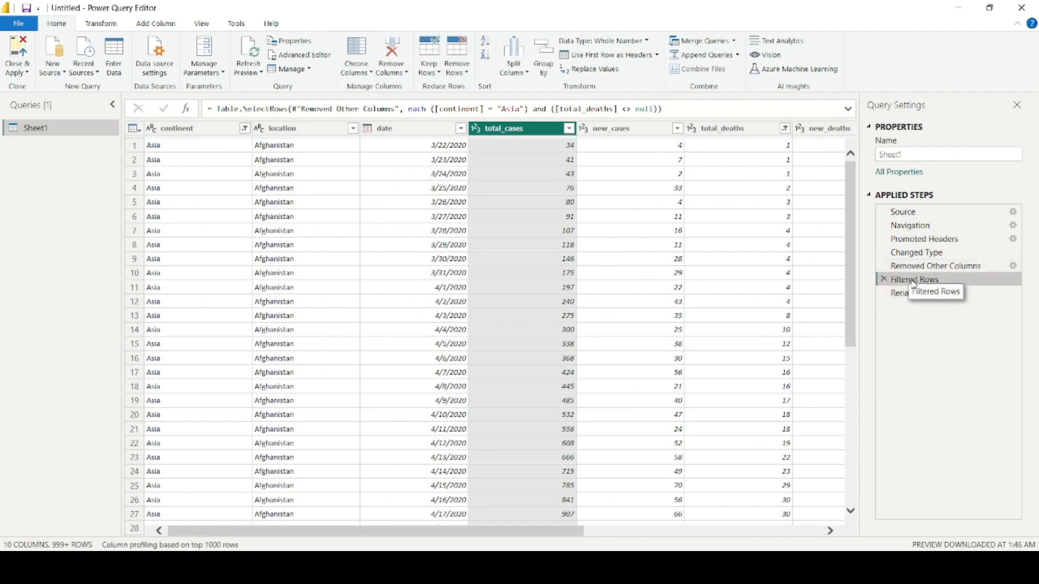
drag(476, 533, 597, 536)
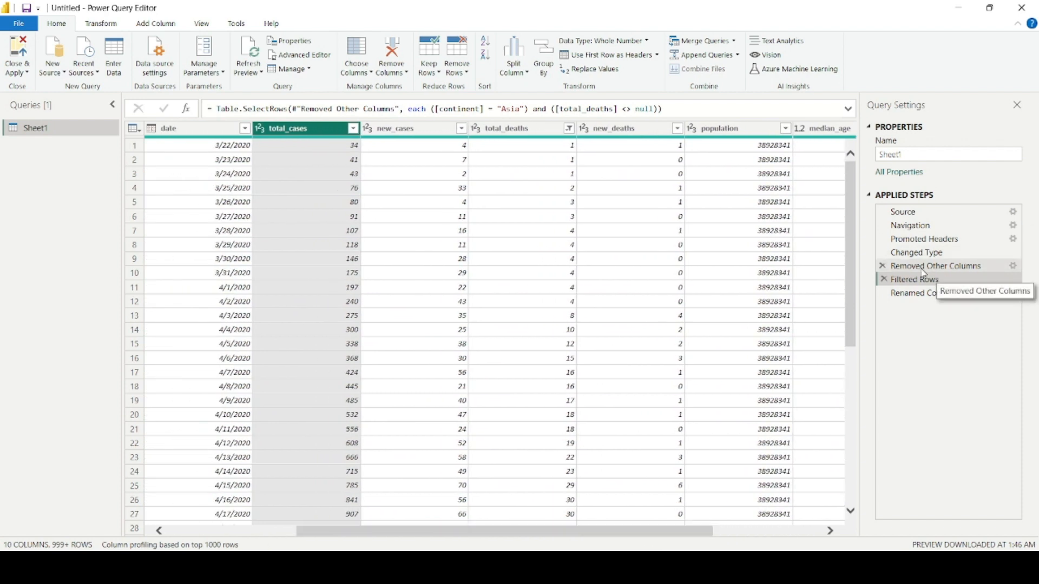
click(509, 129)
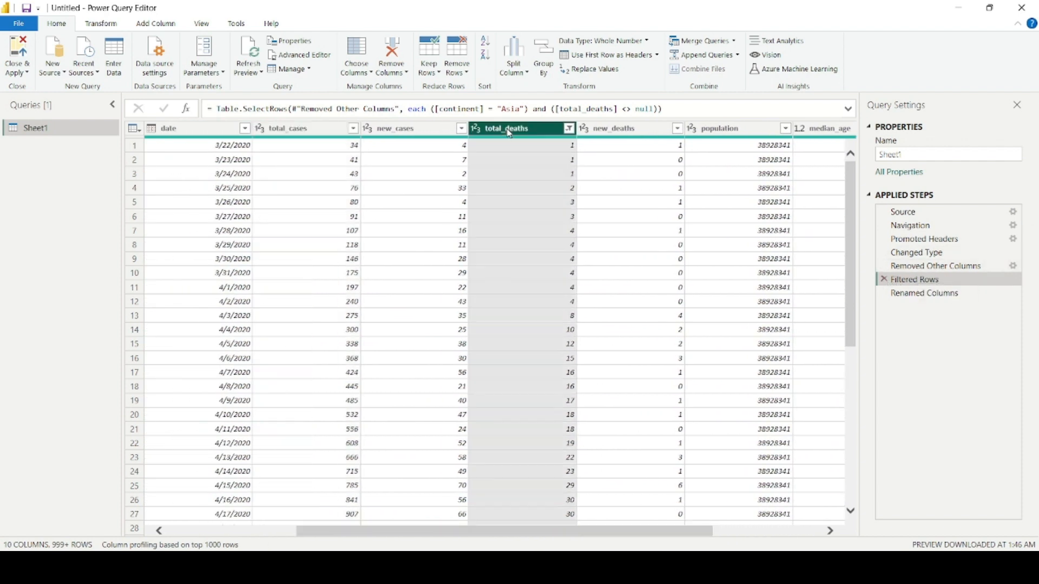
click(569, 128)
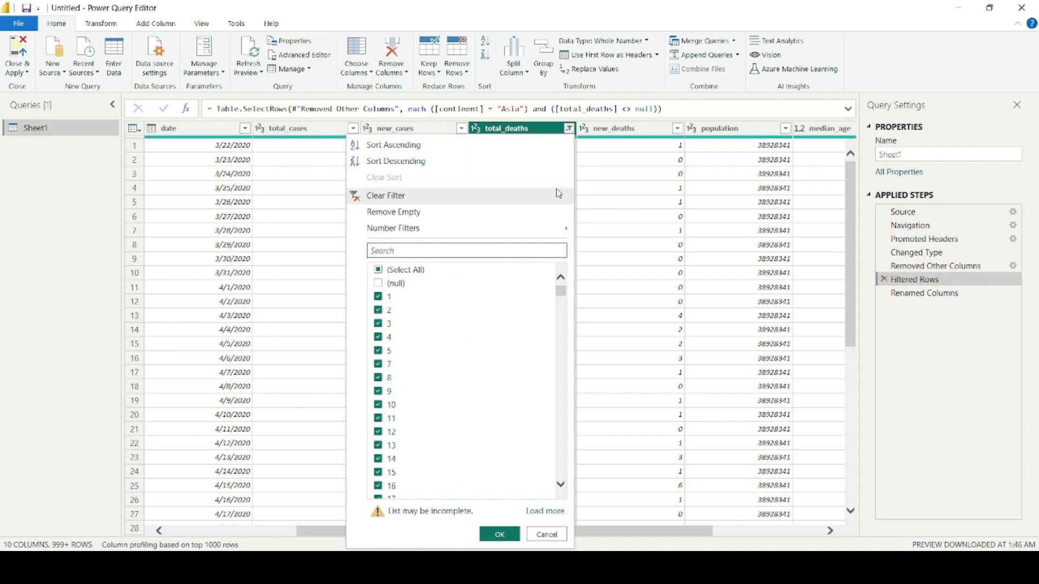
Close the total_deaths filter list and look through the filtered values of that column and the remaining columns
click(613, 134)
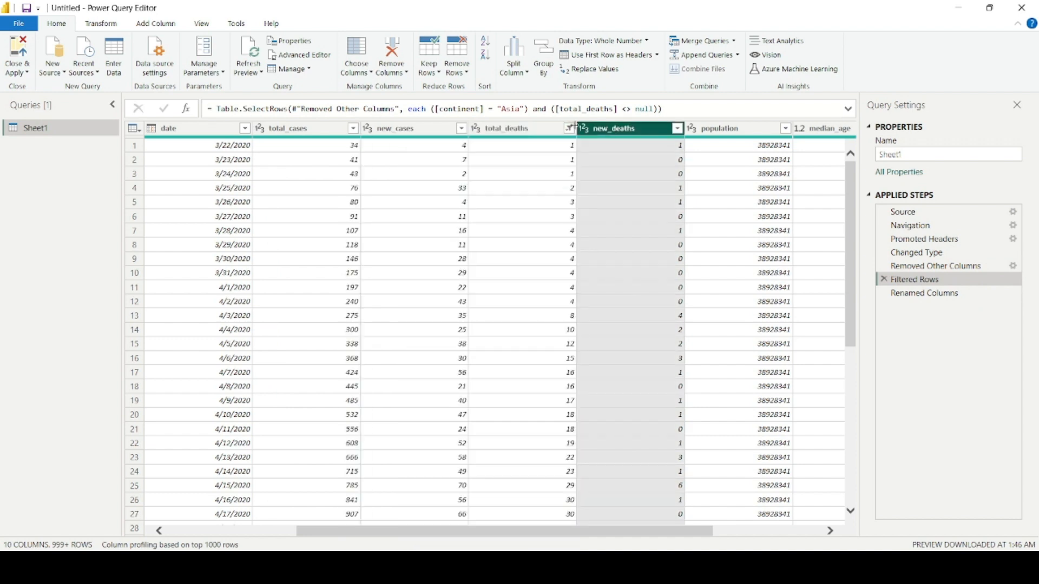
click(534, 132)
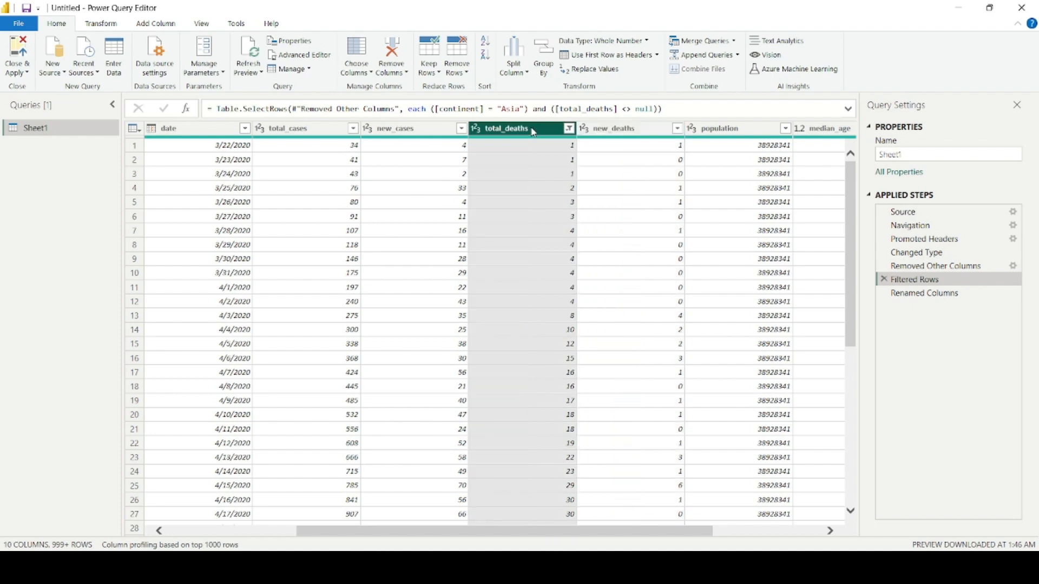
scroll(718, 428, down, 5)
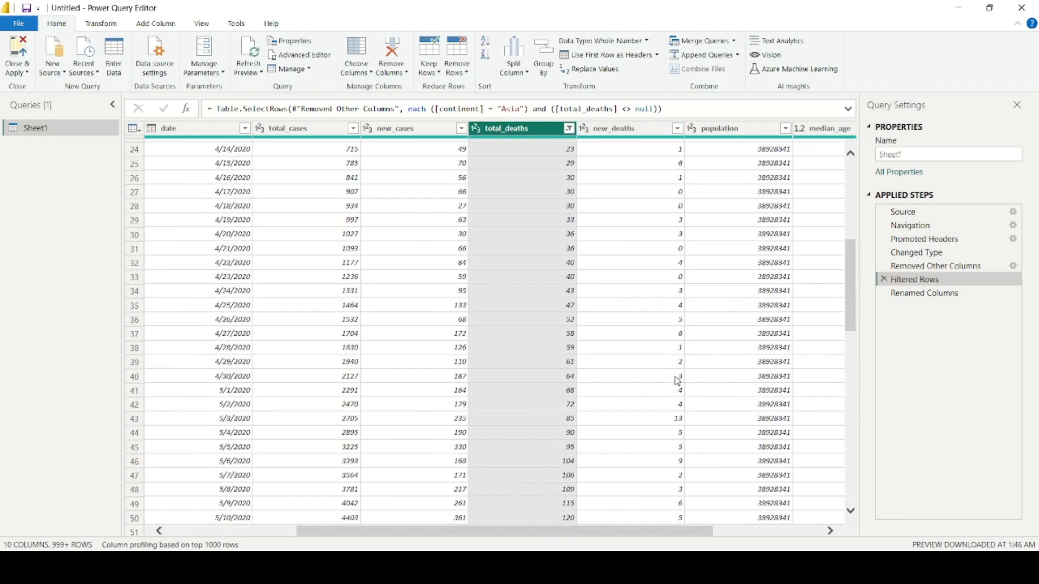
scroll(682, 382, up, 5)
drag(522, 535, 696, 533)
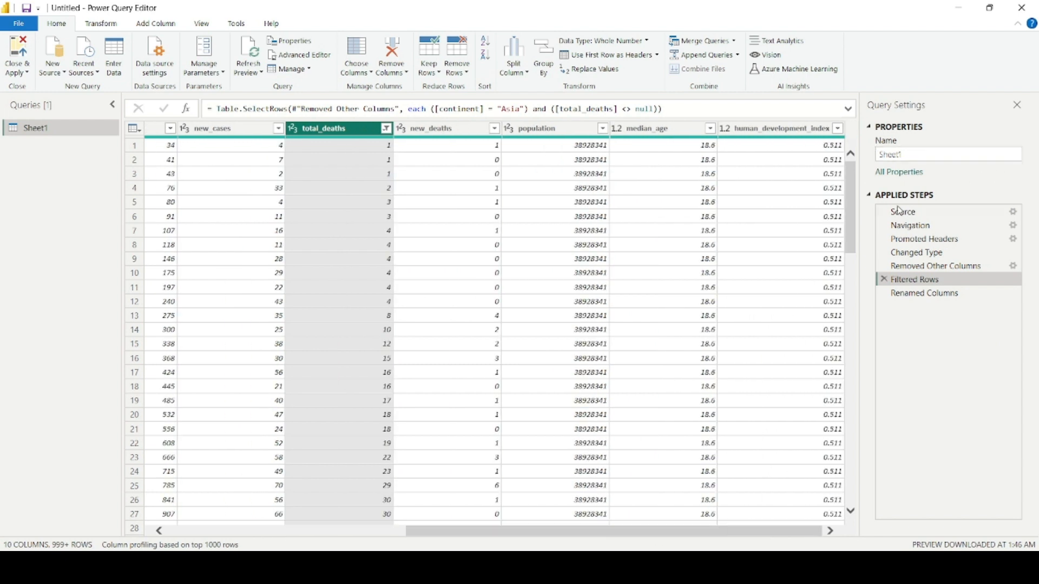
Rename the query to Covid 19 Dataset and return to the Renamed Columns applied step
double_click(910, 155)
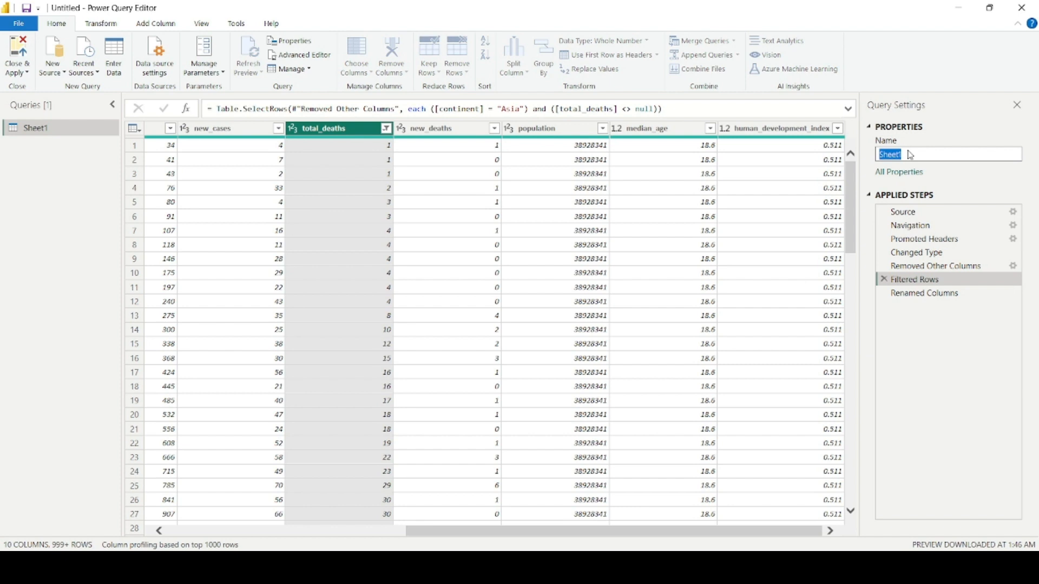
text(Covid 19 Dataset)
click(924, 293)
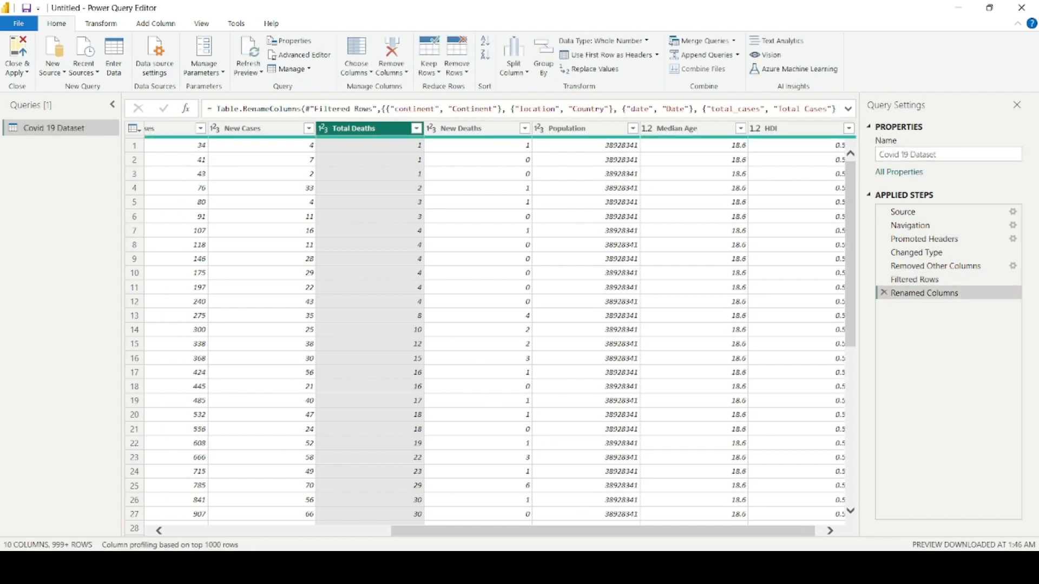
Review the columns from Continent onward, and close the query editor with the changes applied to the report
drag(613, 532, 299, 519)
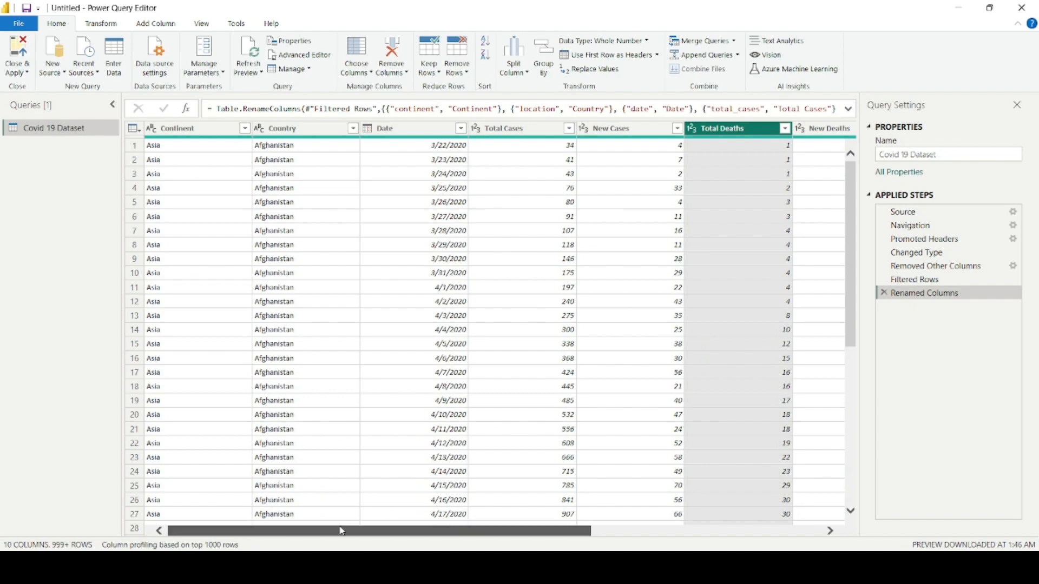
drag(344, 532, 302, 430)
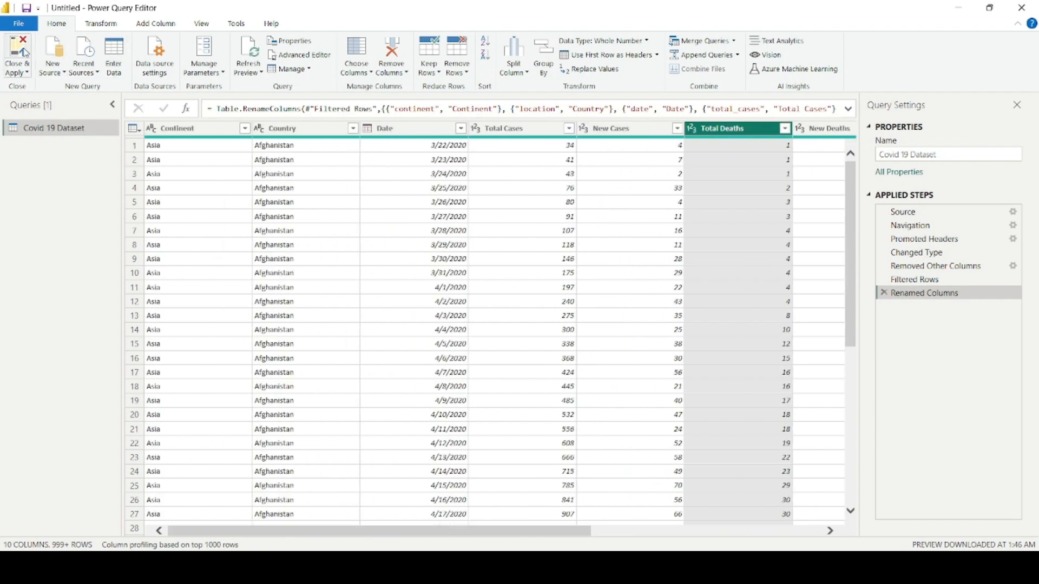
click(20, 54)
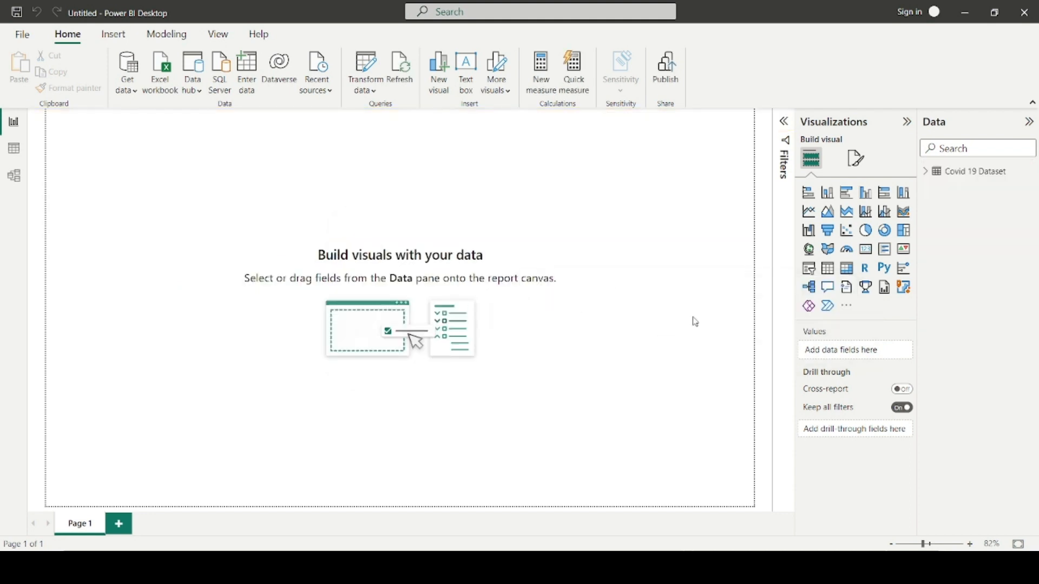
Look through the fields of the Covid 19 Dataset table, including the hierarchy under Date
click(927, 172)
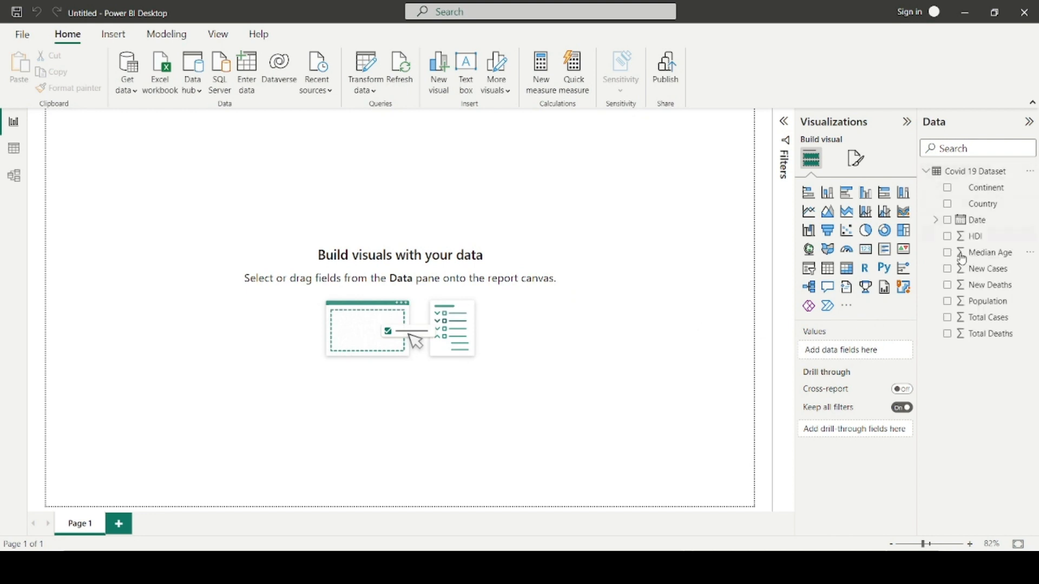
click(939, 222)
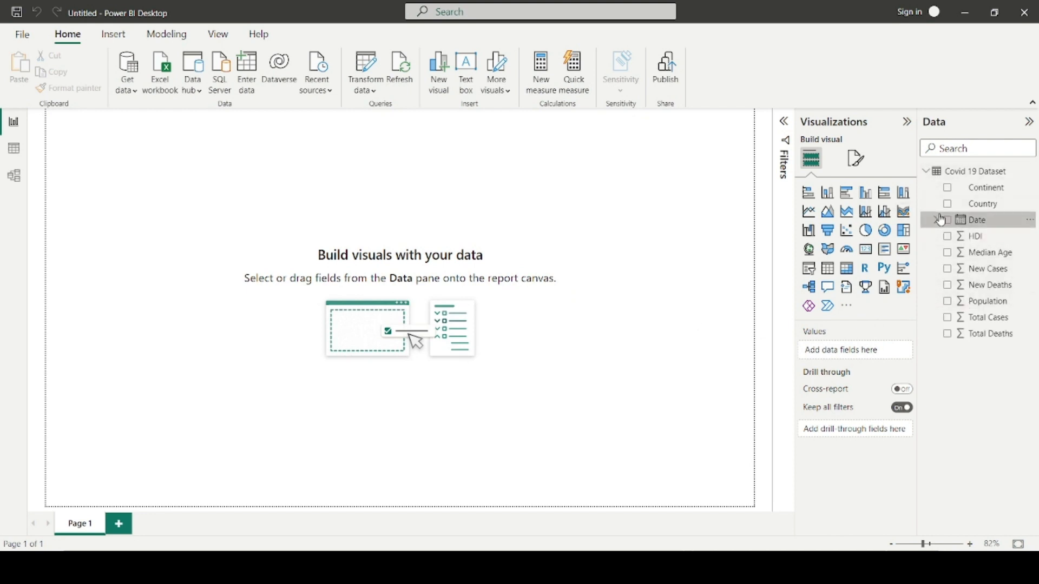
click(938, 224)
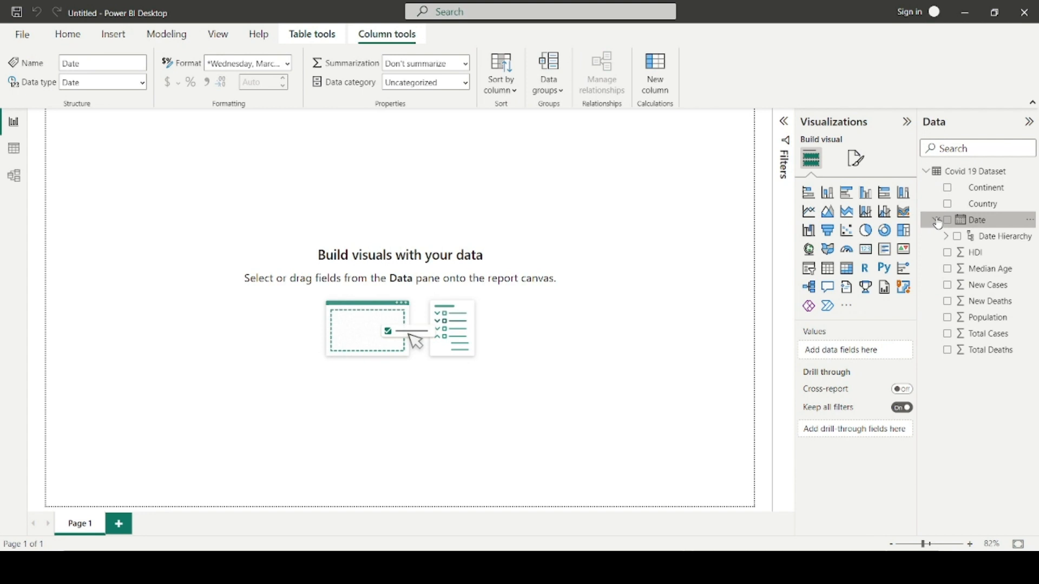
click(938, 224)
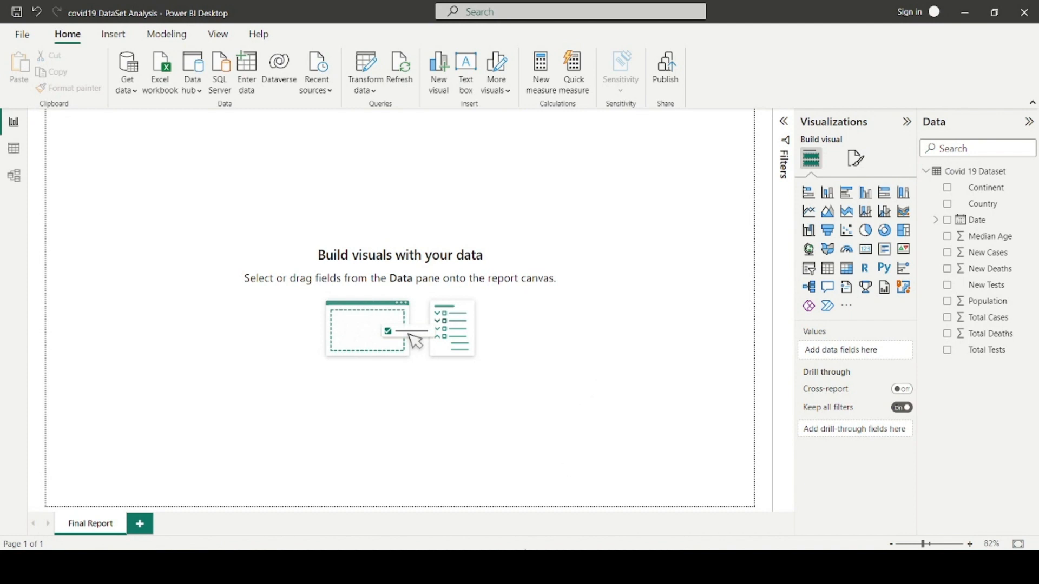
Switch to the Objectives note in Notepad, review the objective Top 10 Countries by Total Cases, and return to Power BI Desktop
key(alt+Tab)
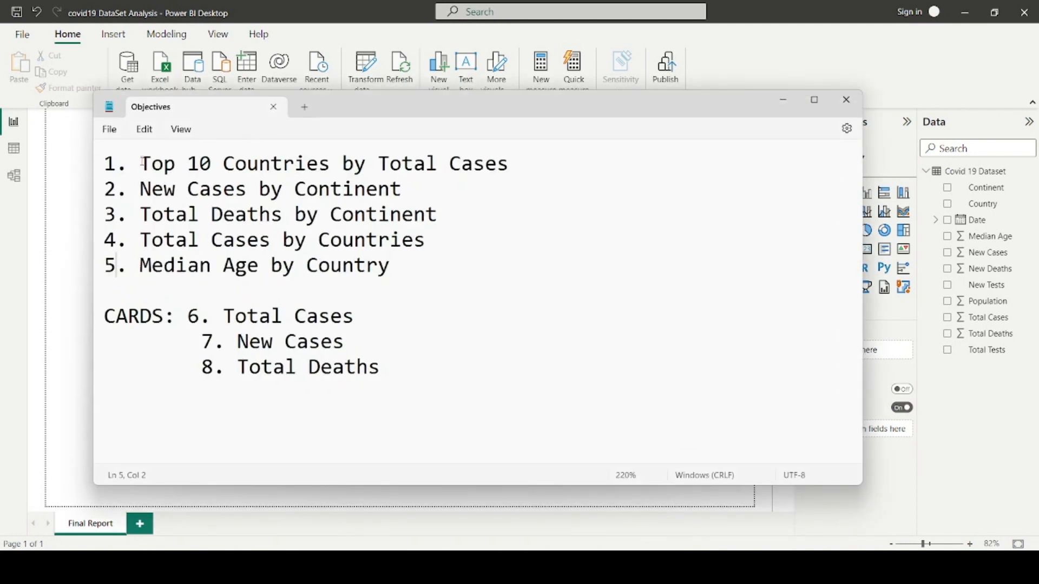
drag(142, 162, 525, 158)
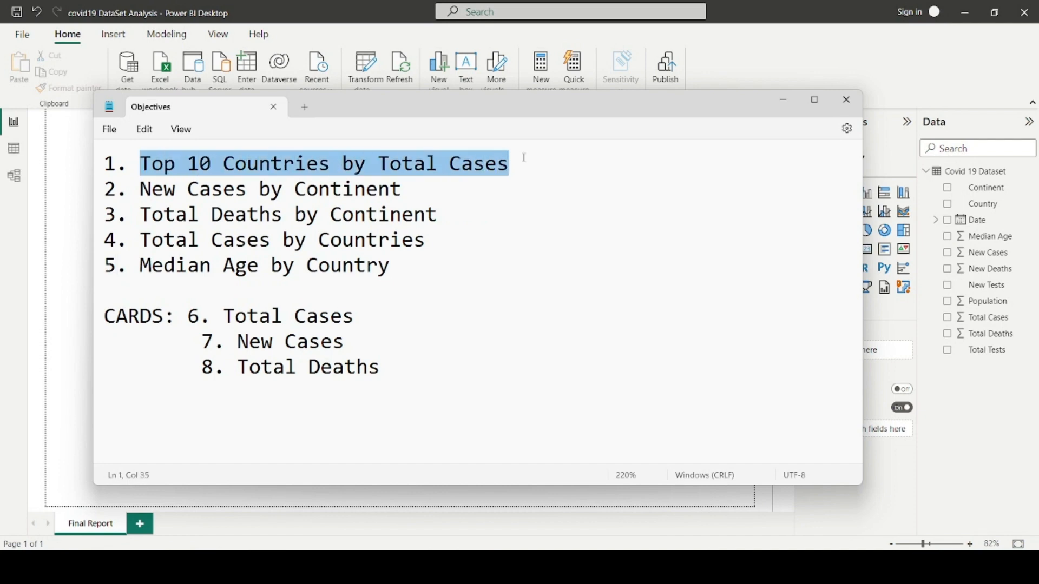
click(462, 207)
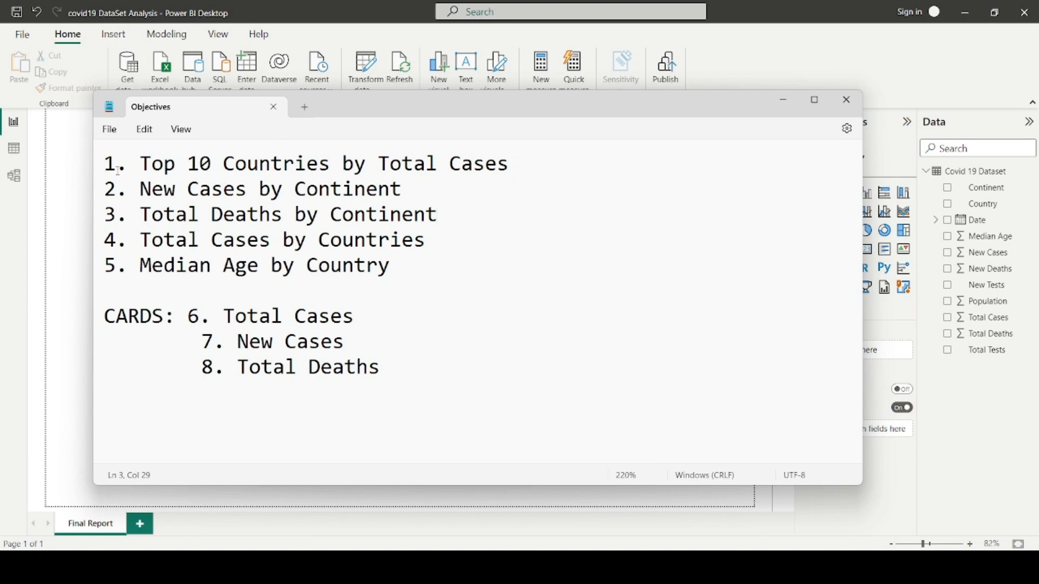
drag(144, 163, 634, 161)
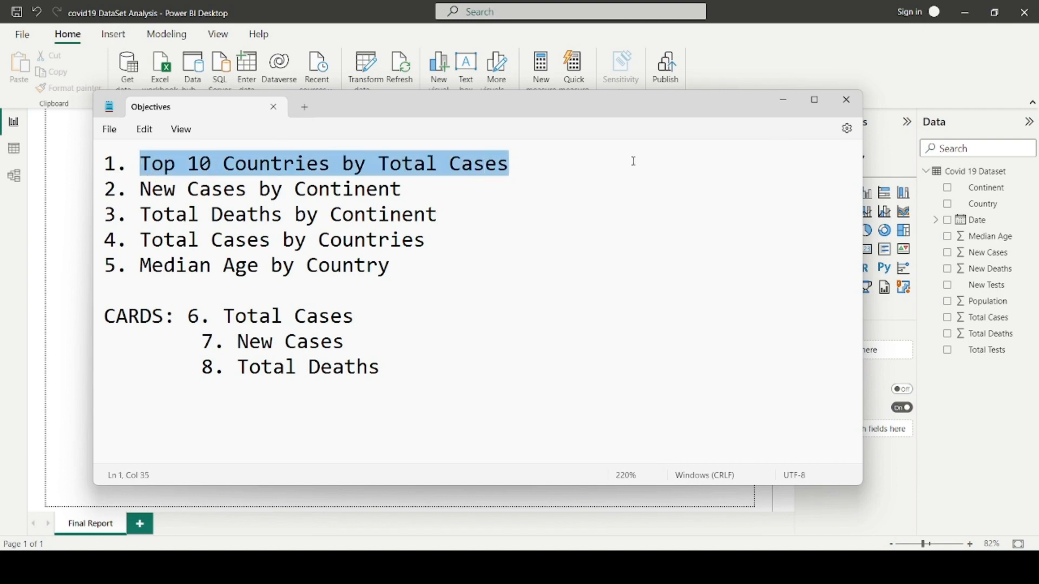
click(787, 102)
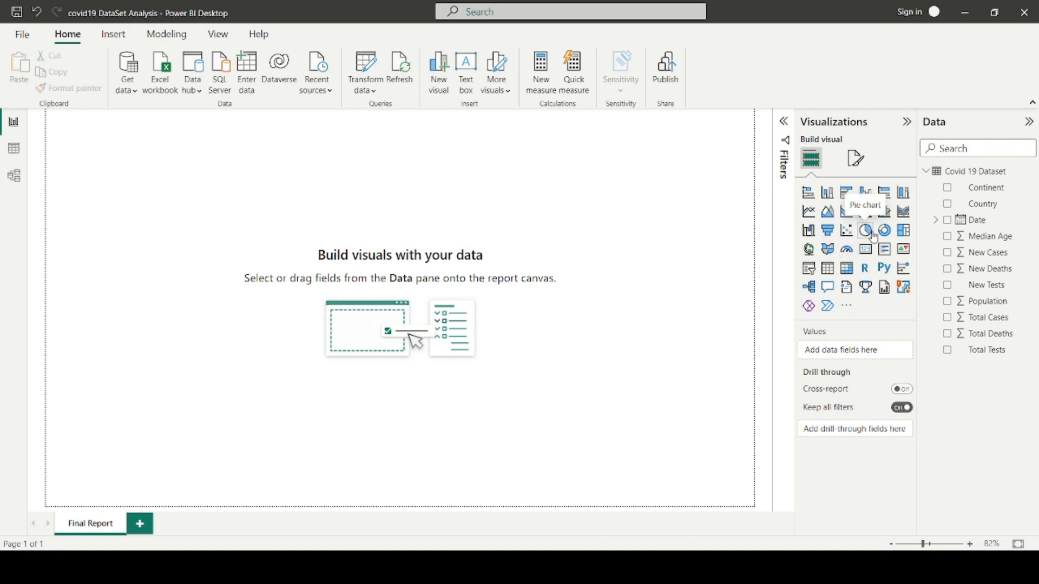
Add an area chart to the Final Report page with Country on the X-axis and Total Cases on the Y-axis
click(828, 211)
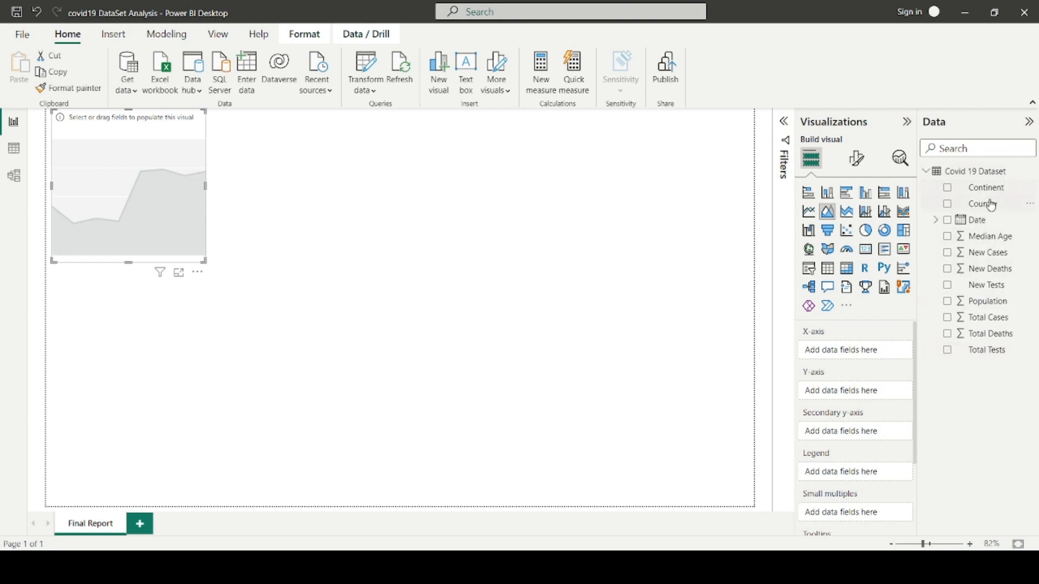
drag(987, 206, 872, 356)
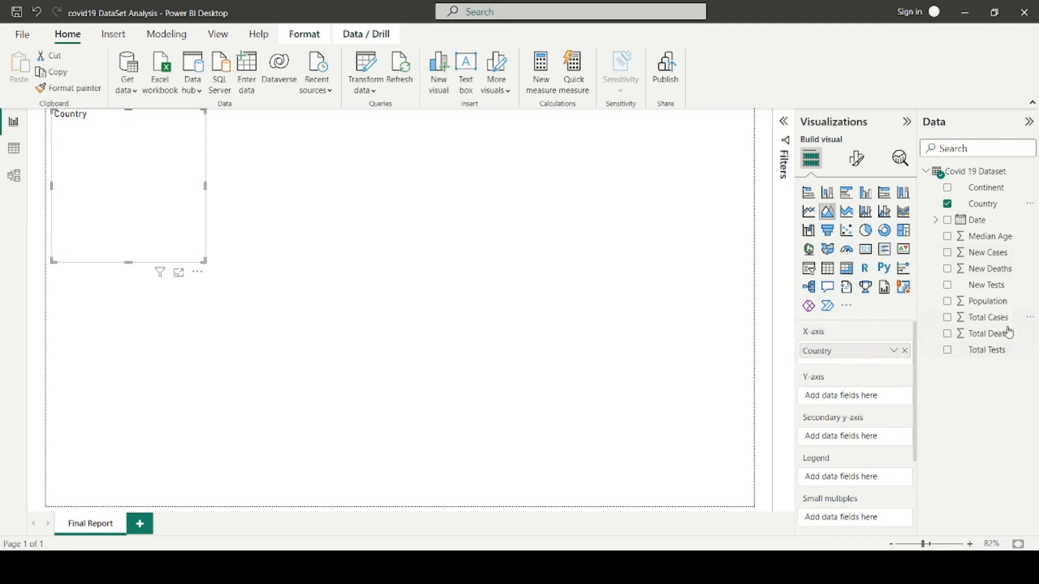
drag(979, 318, 871, 401)
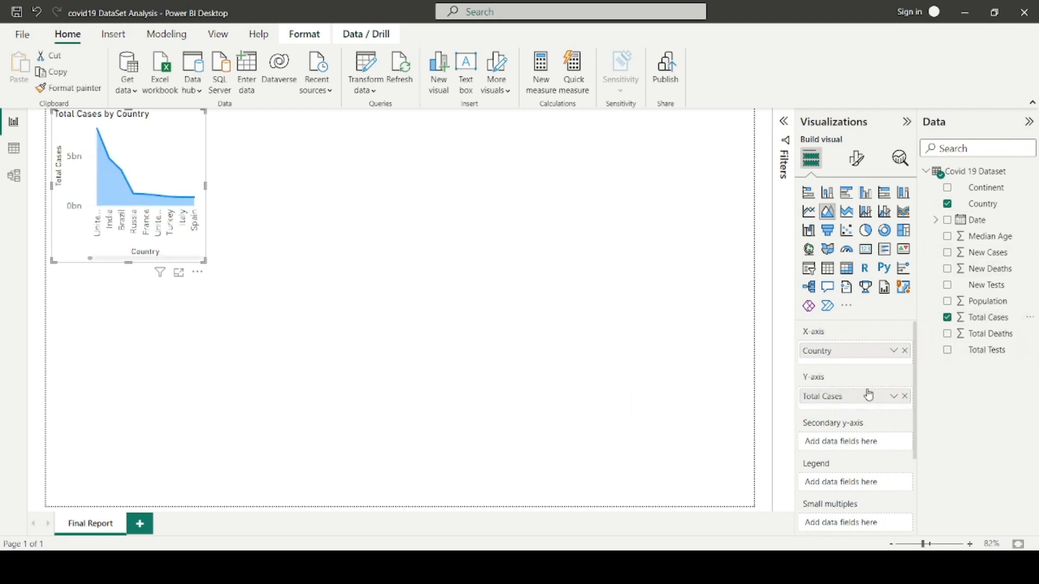
Enlarge the Total Cases by Country area chart in focus mode and look through its range of countries
click(179, 273)
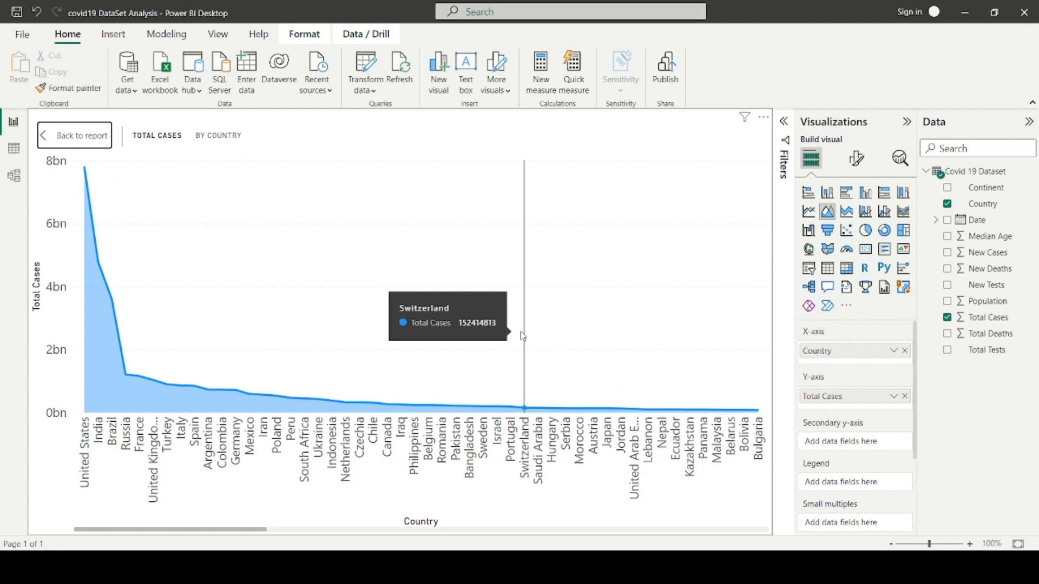
scroll(374, 423, down, 5)
scroll(374, 423, up, 5)
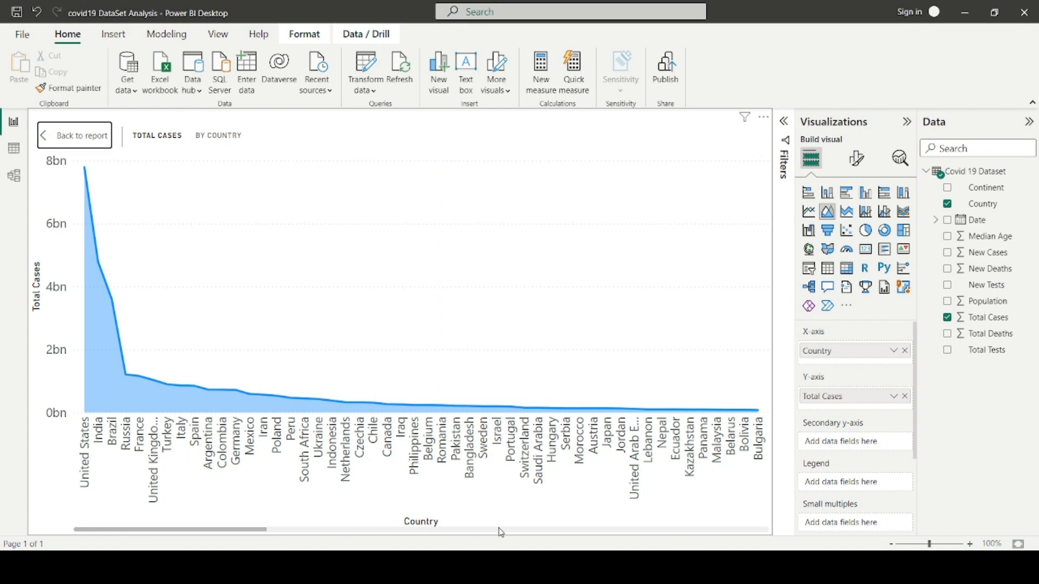
click(479, 530)
click(190, 530)
Apply a Top N filter on Country to show the top 10 items by Total Cases in the area chart
click(781, 138)
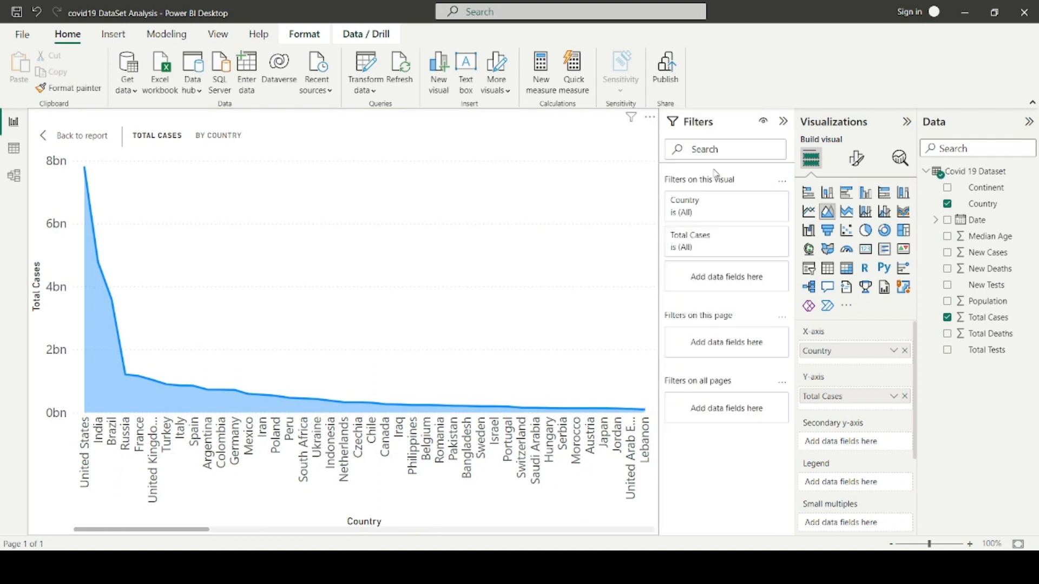
click(762, 200)
click(727, 246)
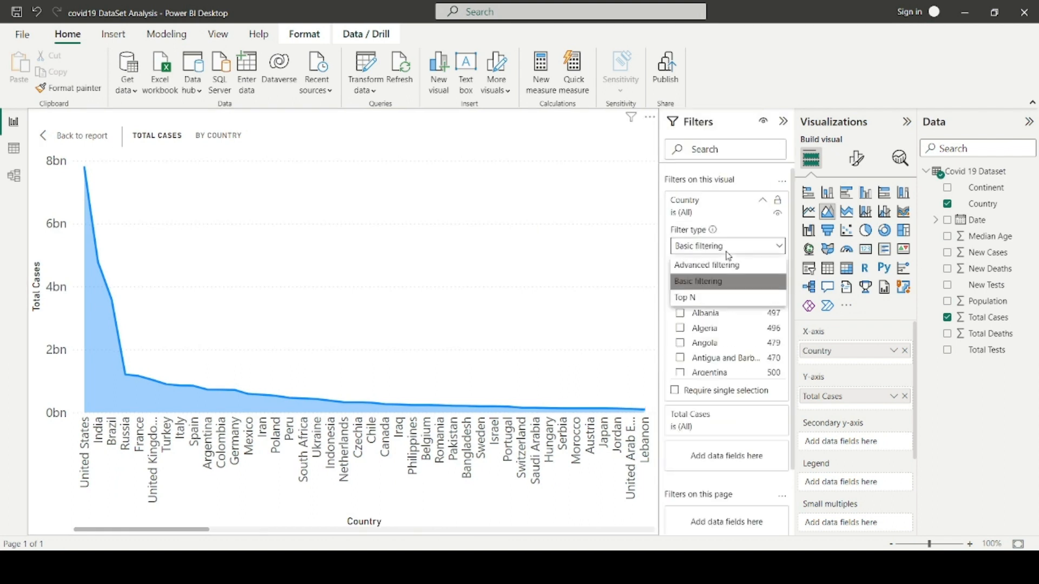
click(704, 299)
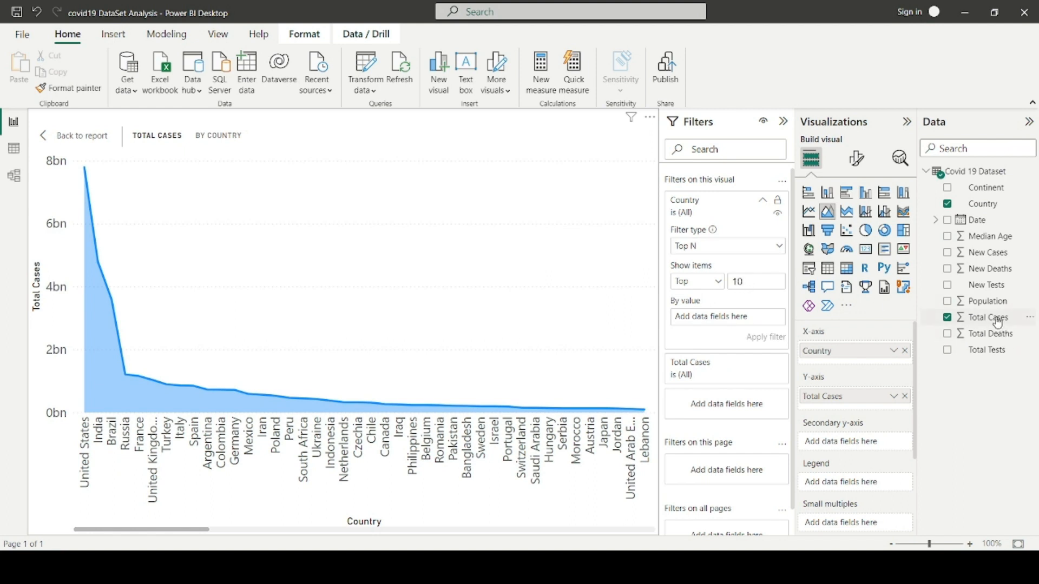
drag(985, 322, 734, 319)
click(762, 336)
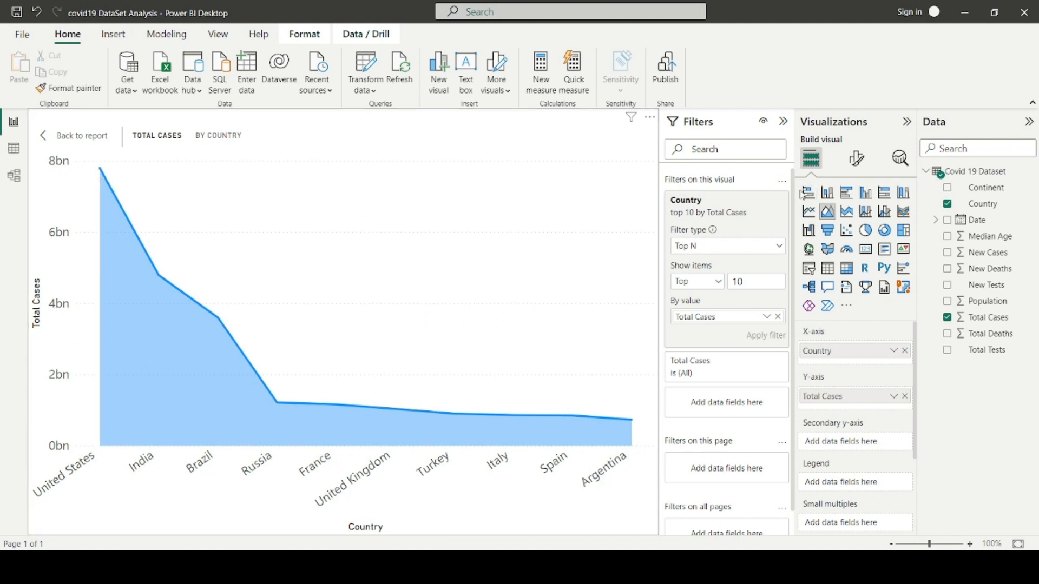
Open the area chart's Y-axis formatting and expand its Values settings
click(856, 158)
click(855, 280)
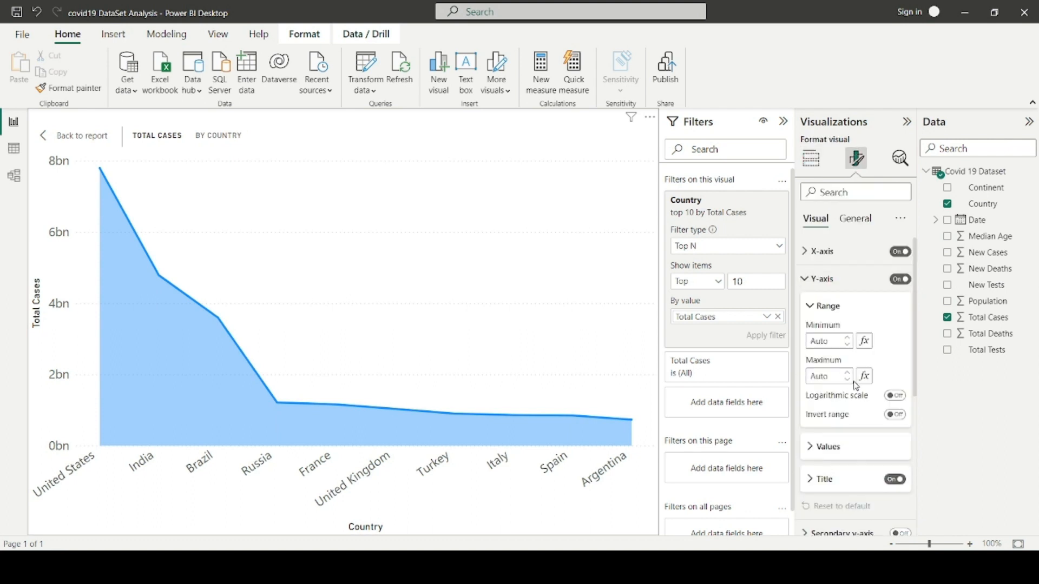
scroll(844, 373, down, 3)
click(836, 366)
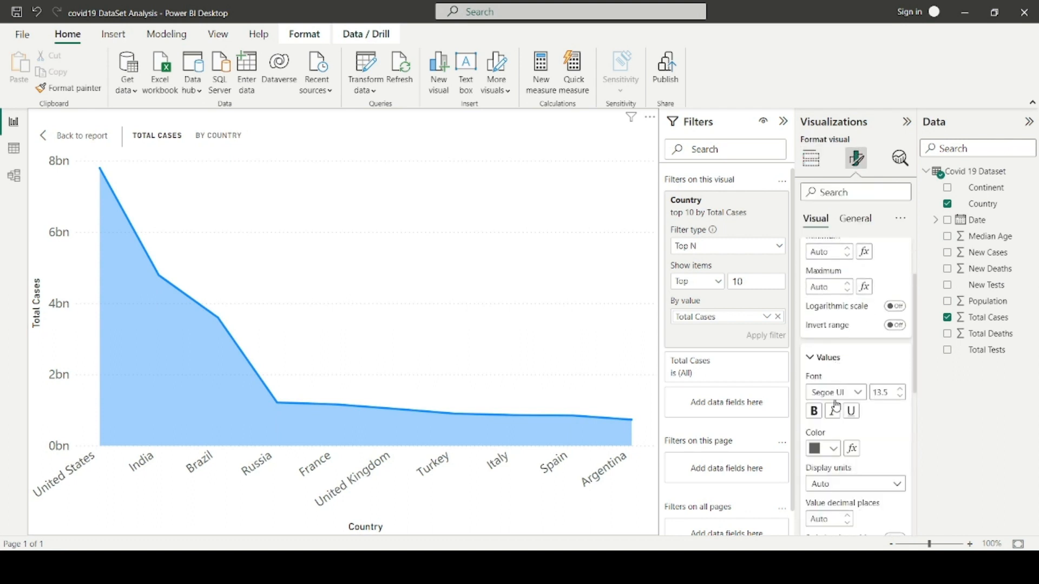
scroll(844, 416, down, 3)
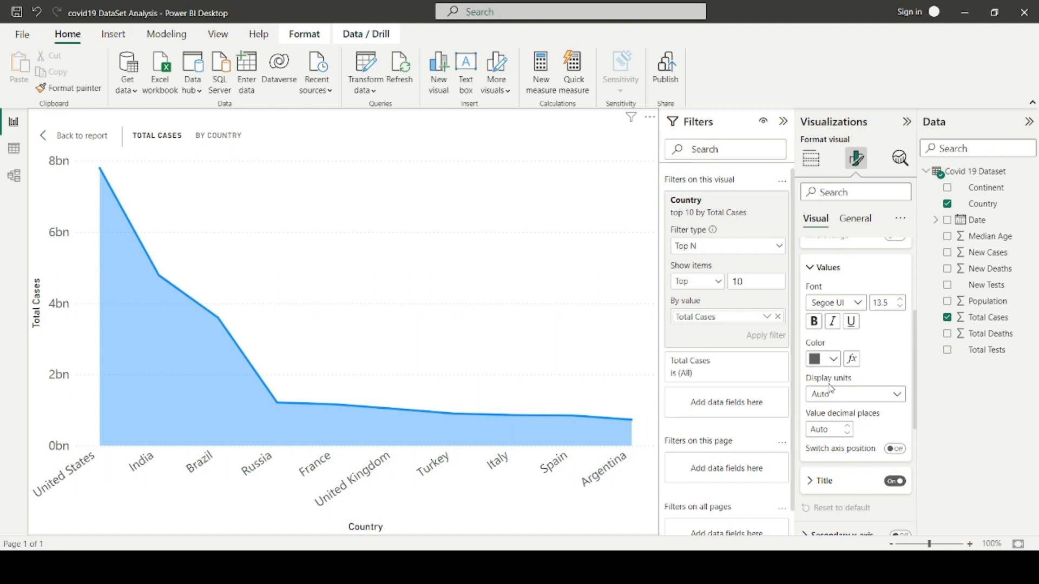
Try Thousands and Millions as the Y-axis display units, and set them back to Auto
click(858, 396)
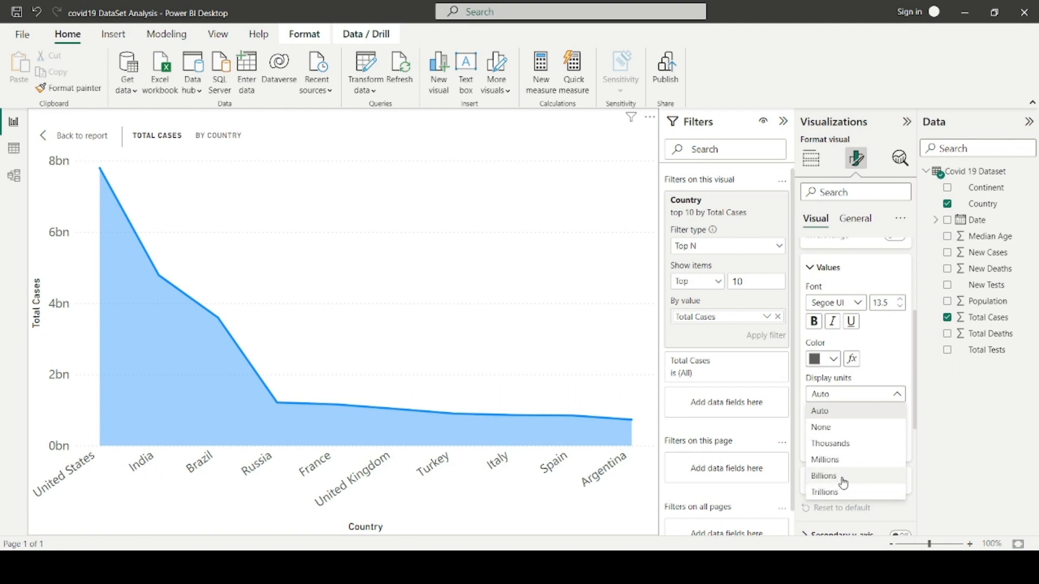
click(836, 443)
click(849, 396)
click(848, 459)
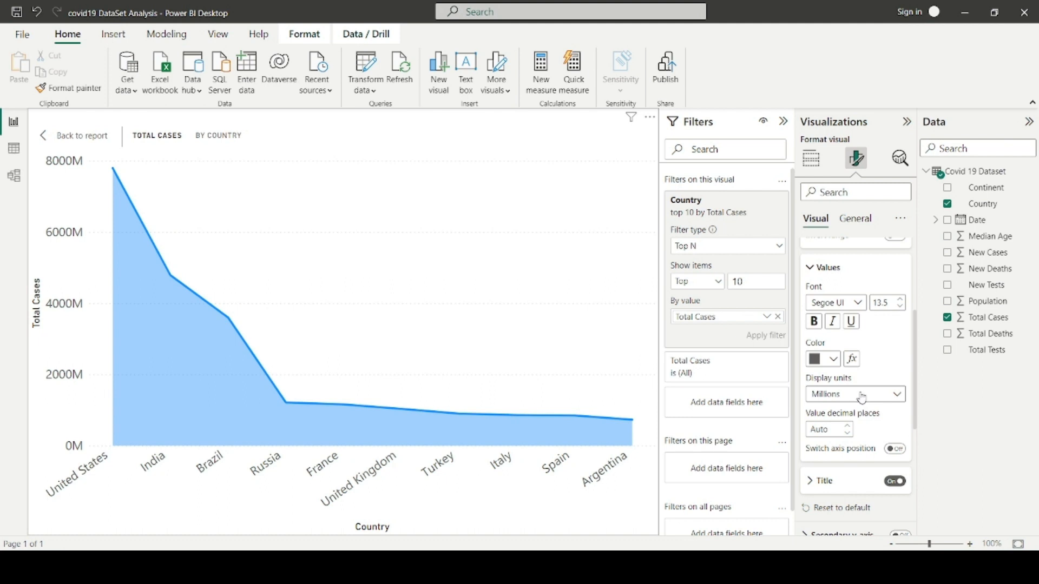
click(862, 397)
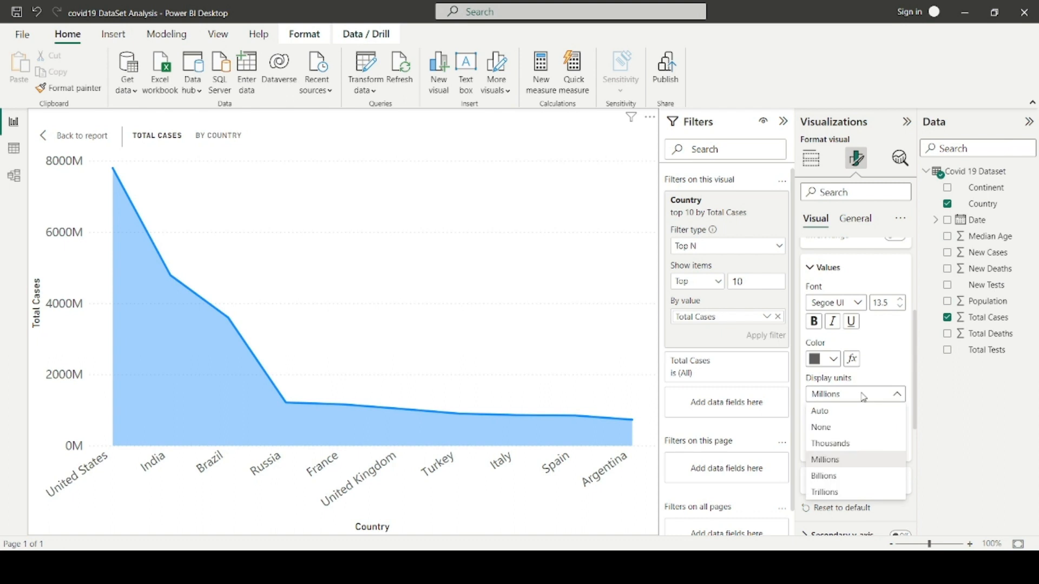
click(828, 417)
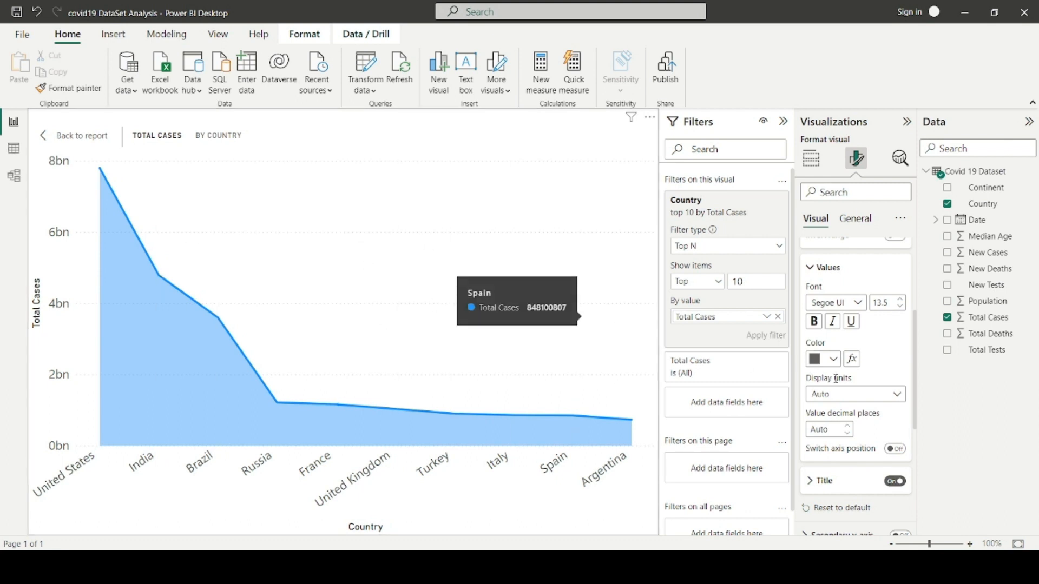
scroll(834, 288, up, 3)
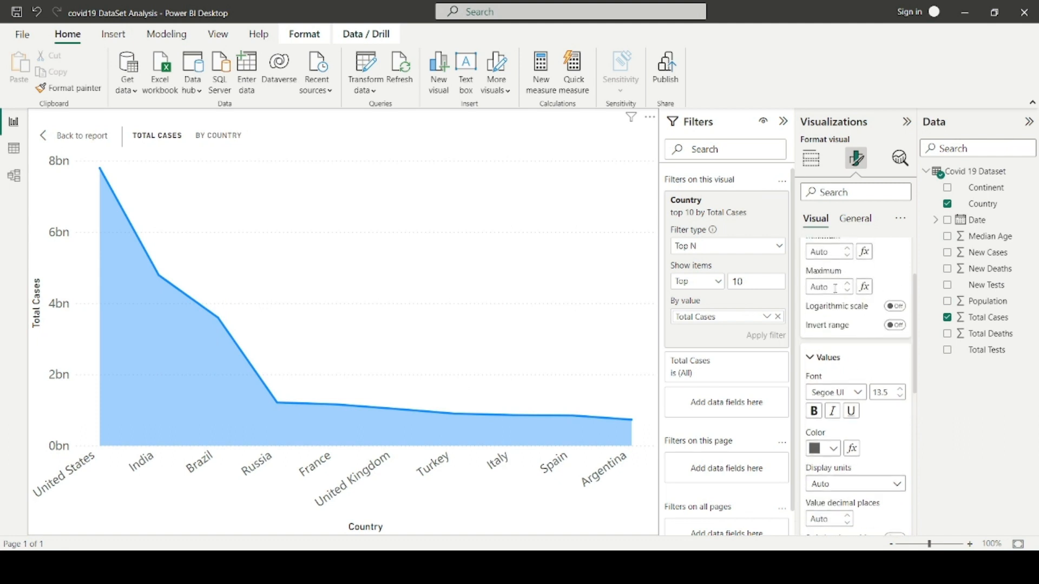
Collapse the area chart's Y-axis settings and turn on its data labels
scroll(835, 287, up, 3)
click(822, 278)
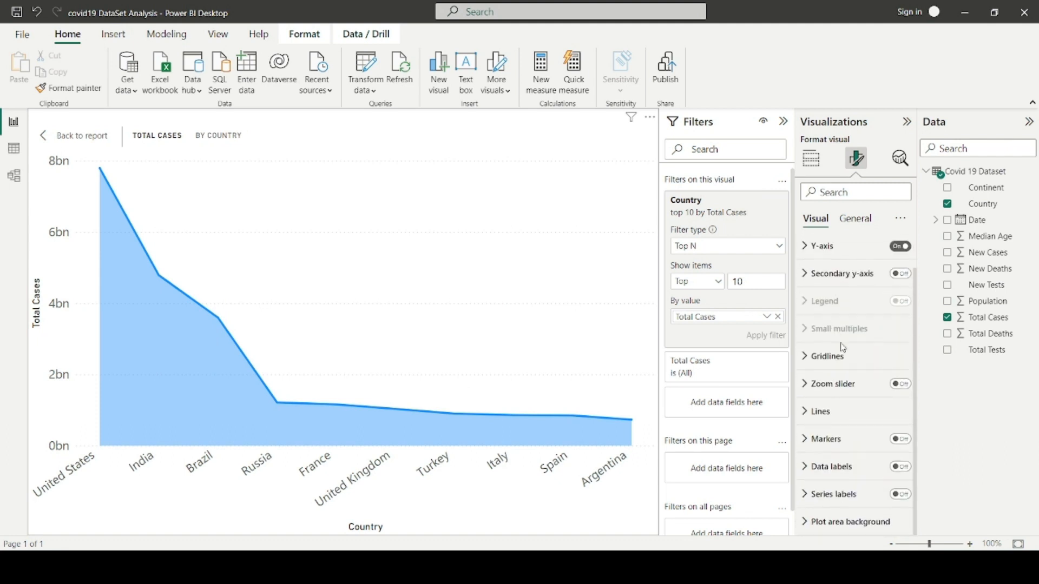
scroll(840, 343, down, 1)
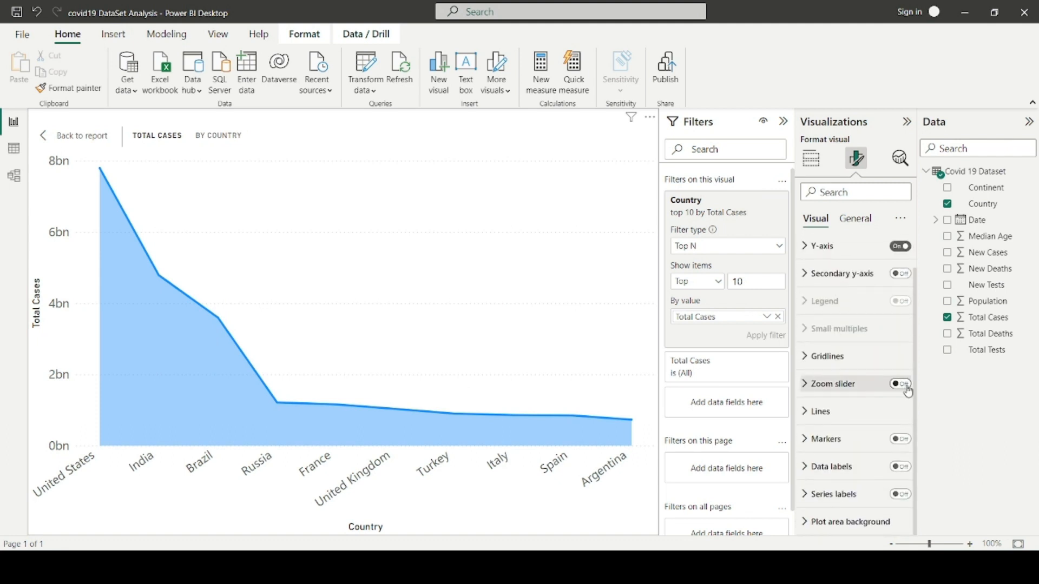
click(900, 469)
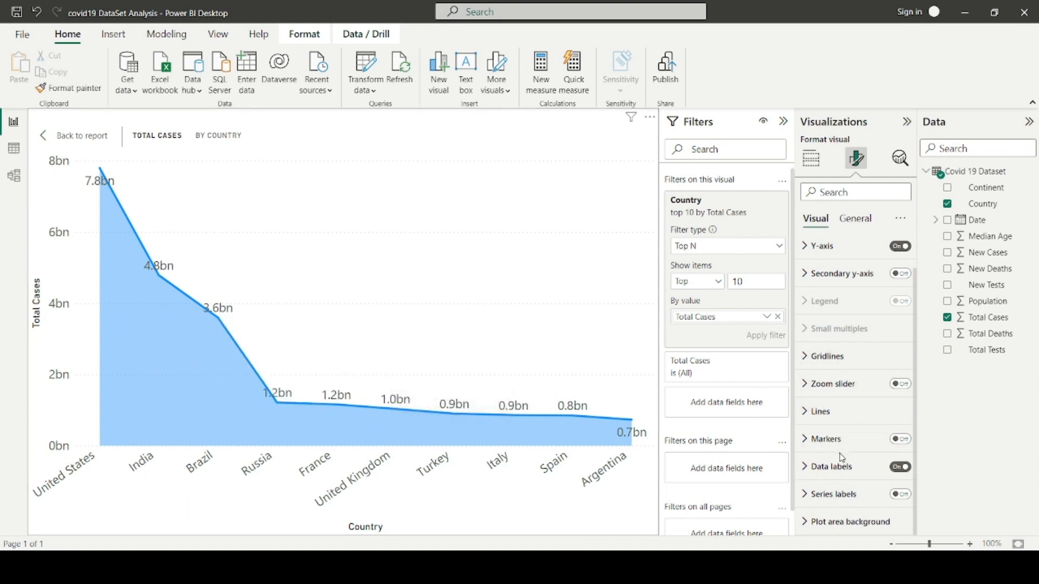
Set the Total Cases line color of the area chart to the orange among the recent colors
click(828, 412)
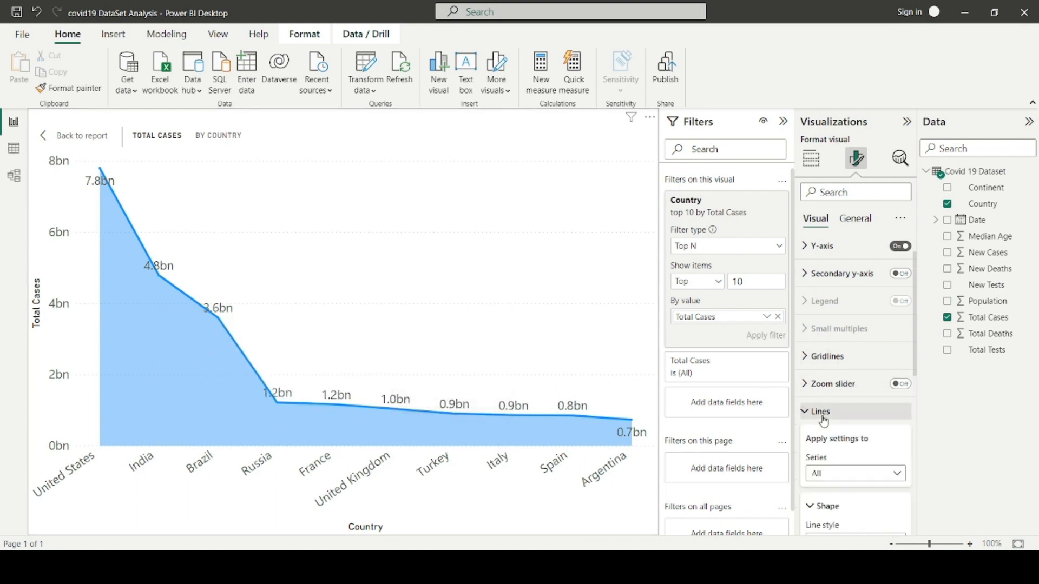
scroll(831, 411, down, 3)
scroll(841, 409, down, 2)
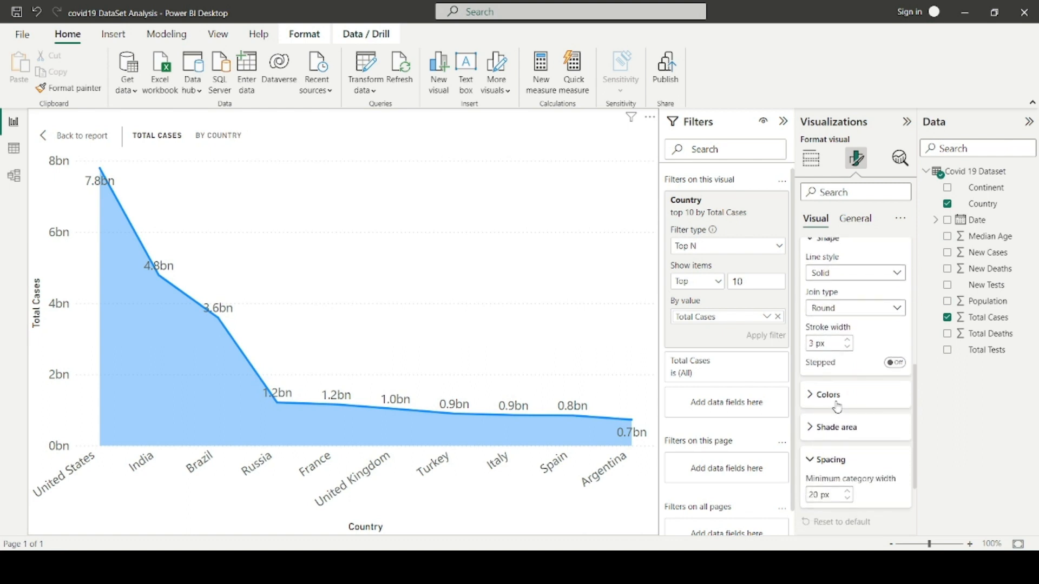
click(837, 405)
scroll(837, 408, down, 2)
click(828, 342)
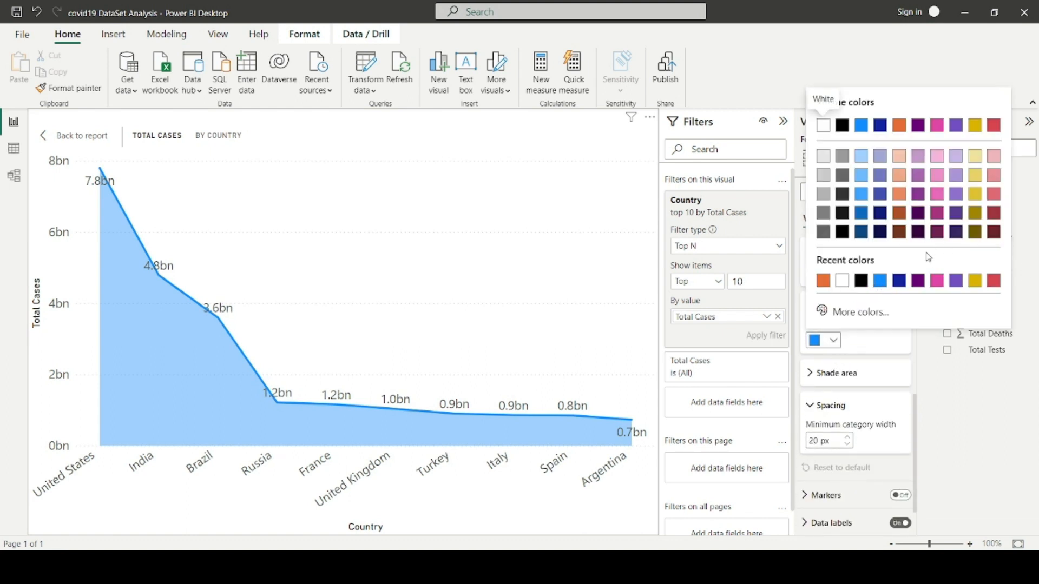
click(822, 280)
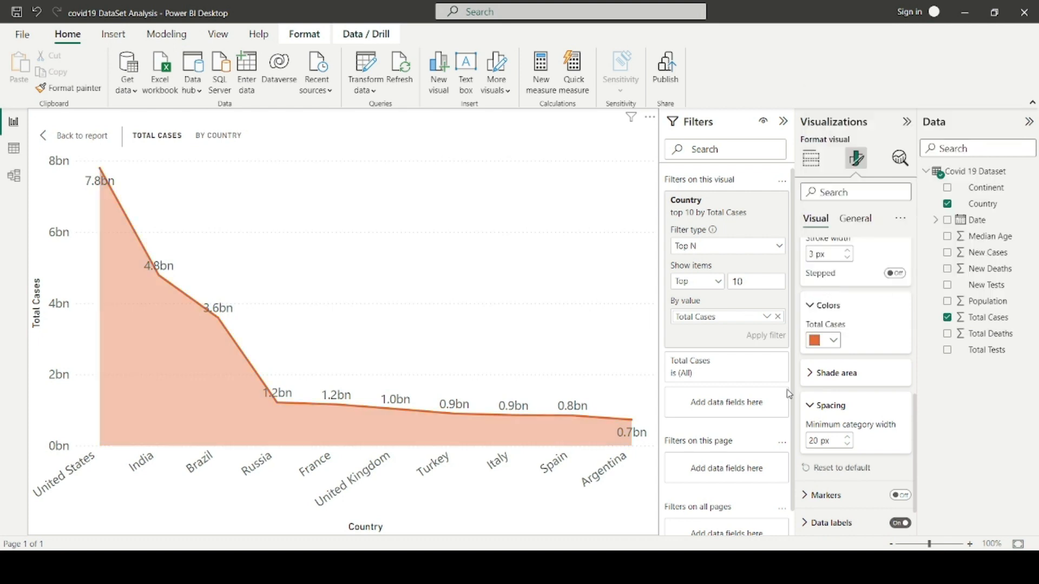
Return to the report and enlarge the area chart to nearly half the page width, so all ten countries fit without scrolling
click(82, 142)
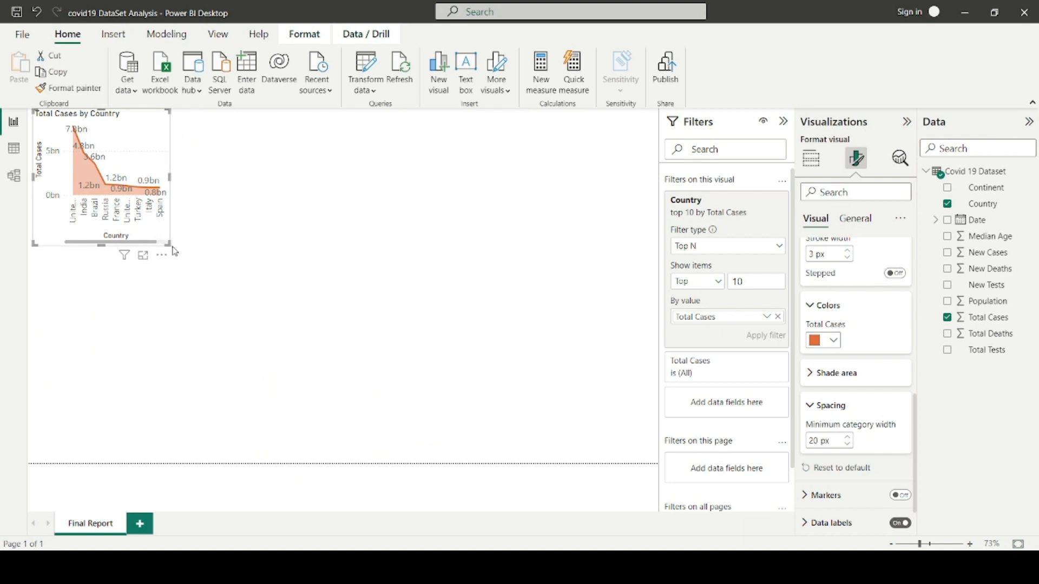
drag(168, 244, 288, 284)
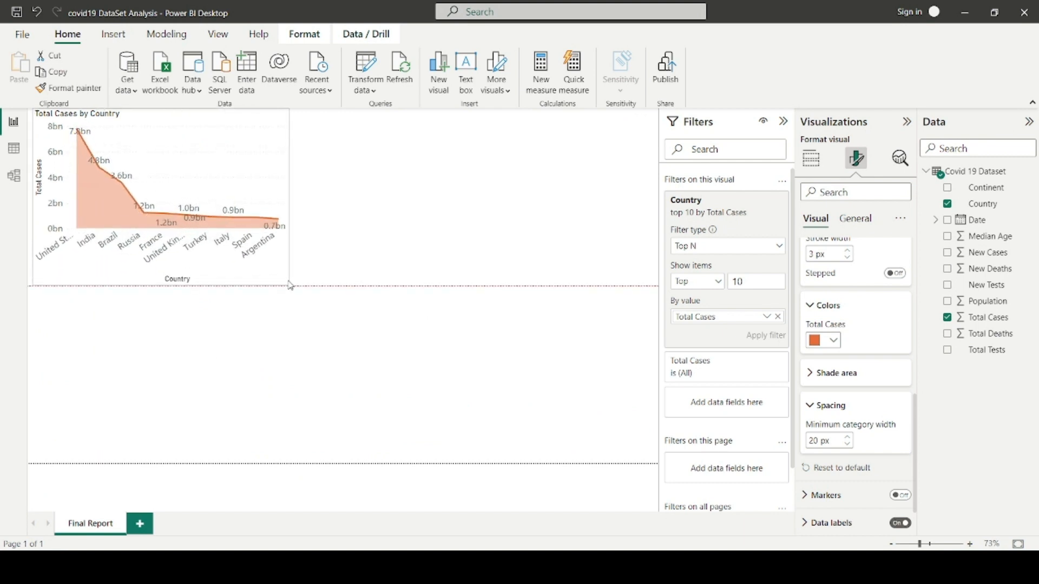
mouse_move(251, 195)
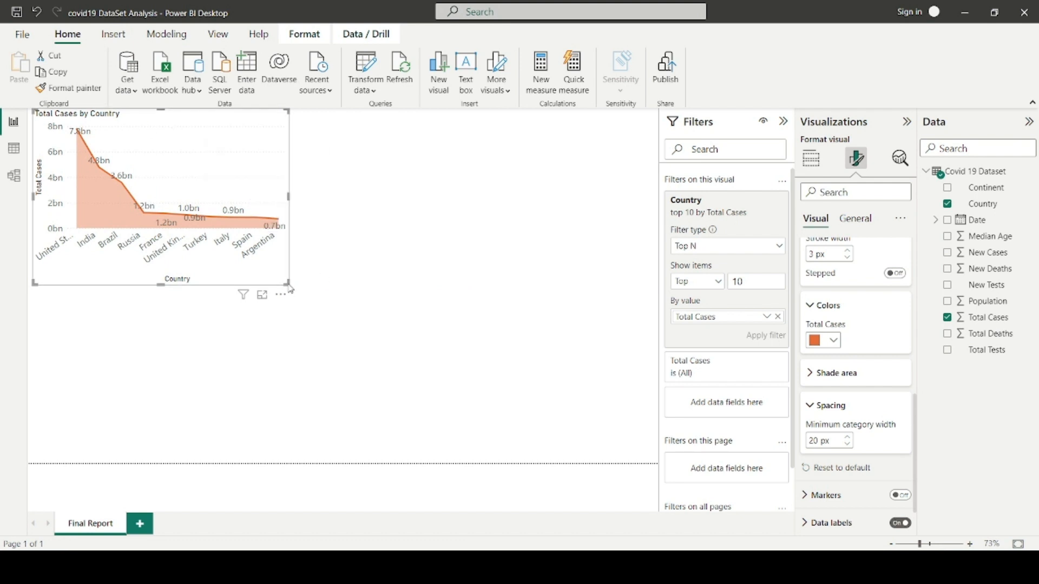
drag(290, 289, 318, 287)
click(350, 278)
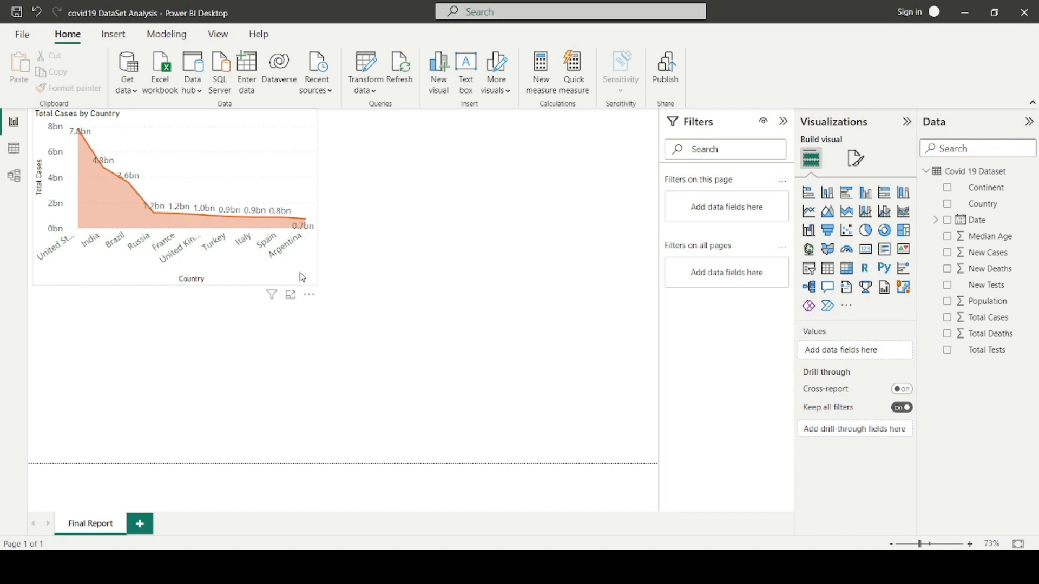
click(302, 277)
drag(317, 284, 305, 282)
click(376, 256)
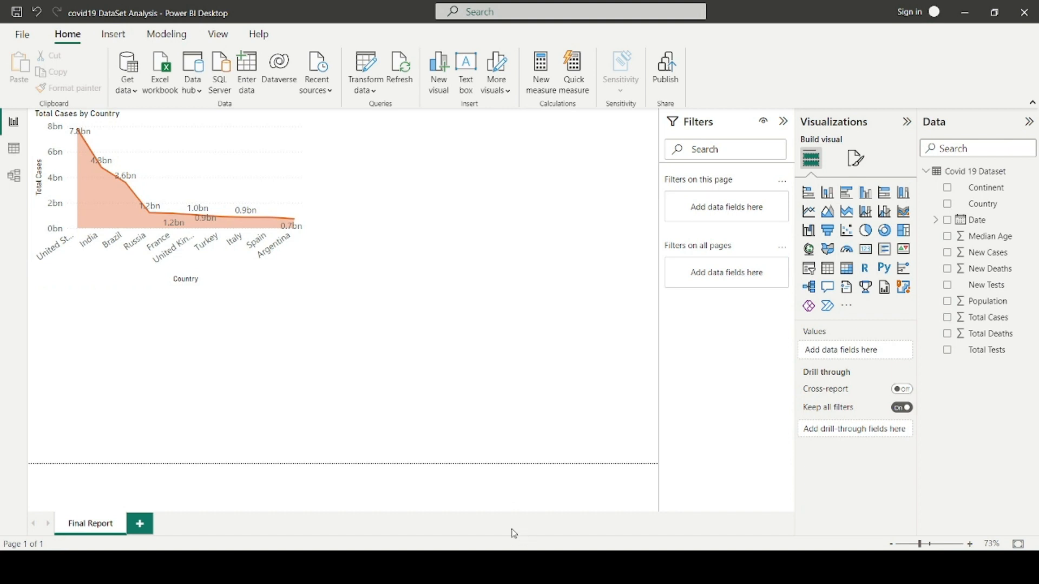
Switch to the Objectives notes, highlight the second objective, New Cases by Continent, and return to the Power BI report
key(alt+Tab)
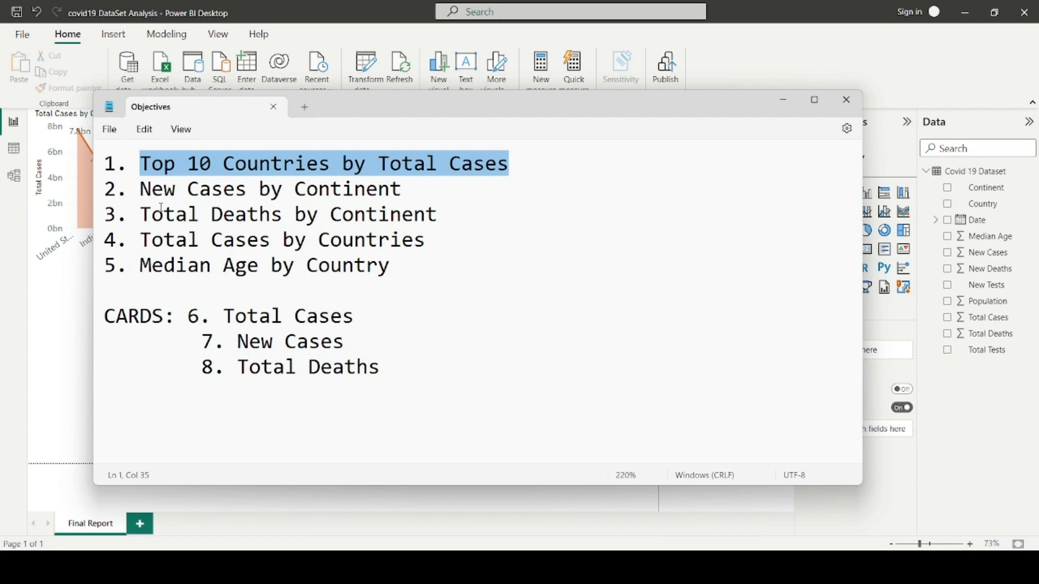
click(139, 191)
drag(330, 187, 443, 177)
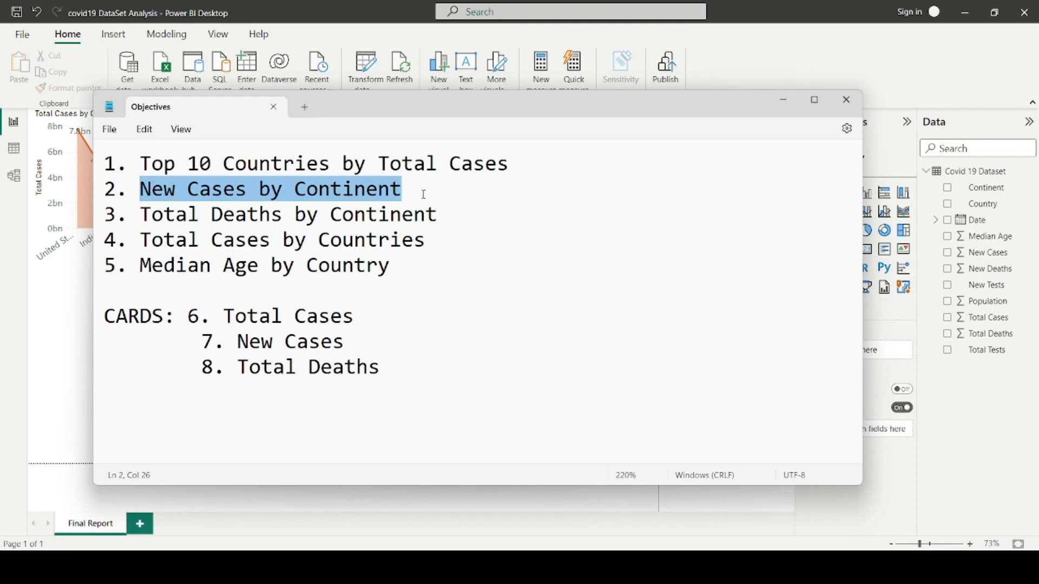
click(539, 234)
click(782, 100)
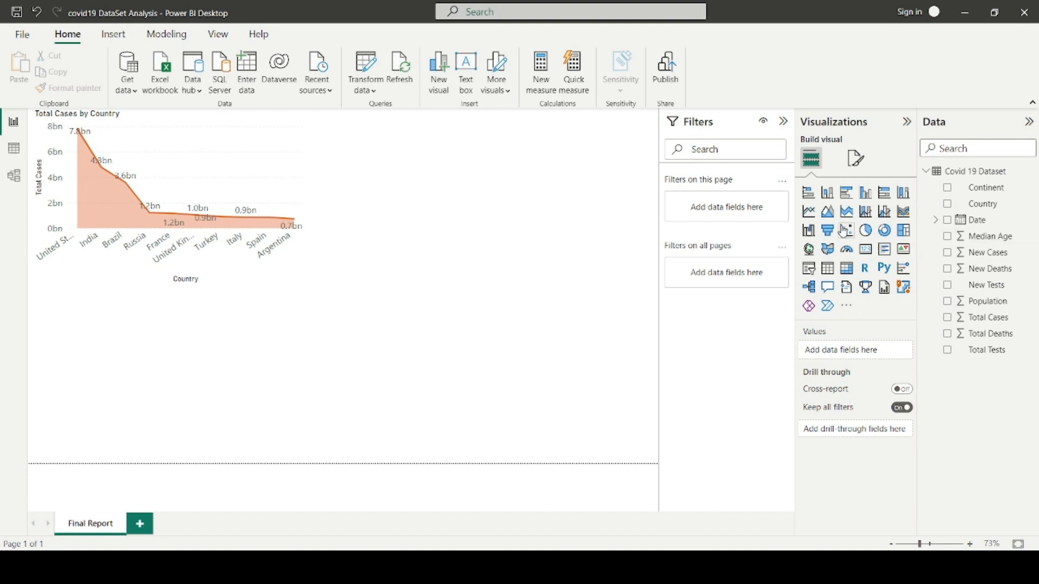
Add a pie chart and, in focus mode, assign Continent as its legend and Total Cases as its values
click(865, 229)
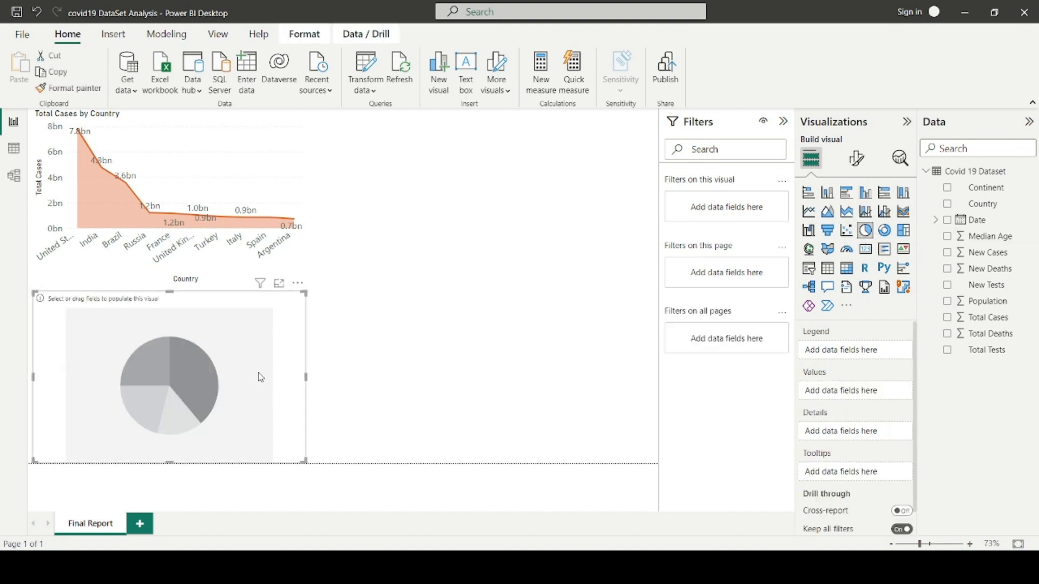
drag(260, 377, 525, 335)
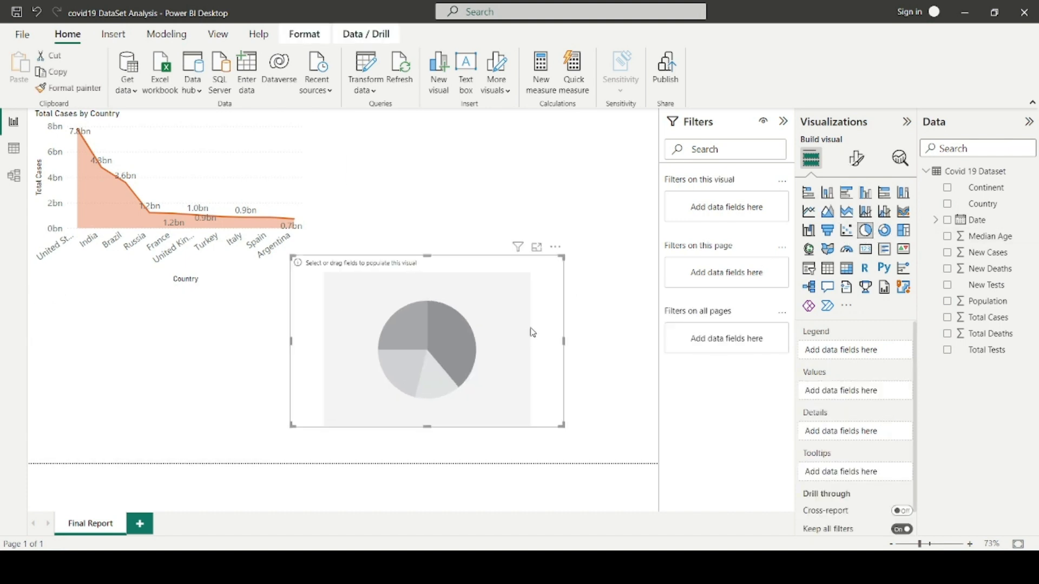
click(539, 248)
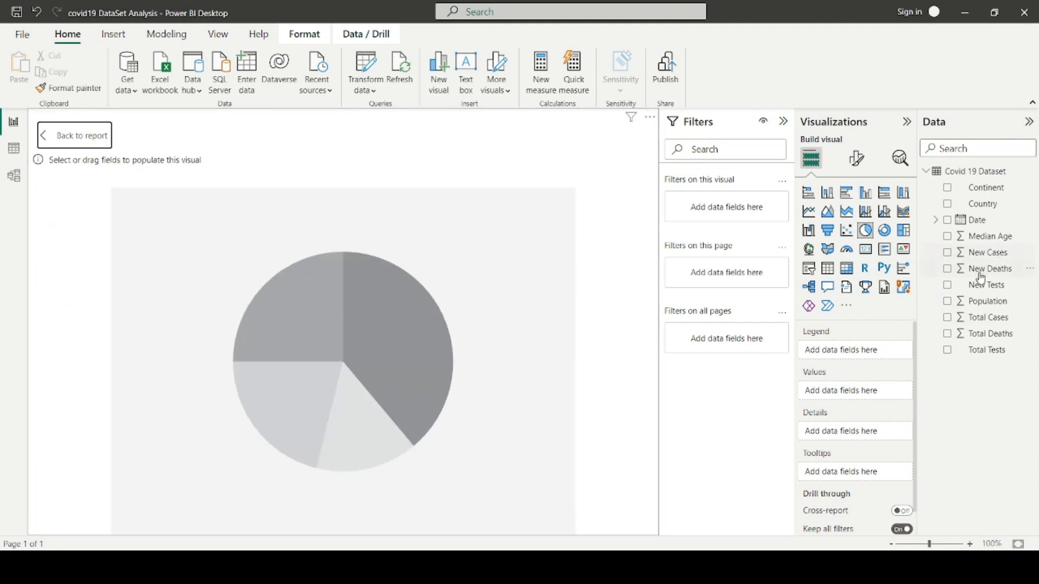
drag(976, 187, 854, 350)
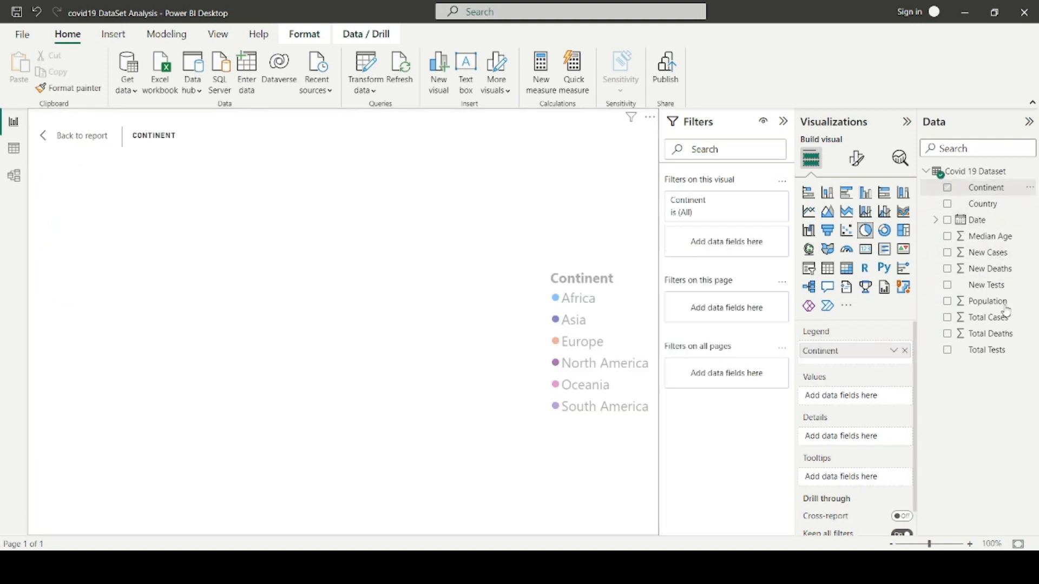
drag(985, 318, 860, 395)
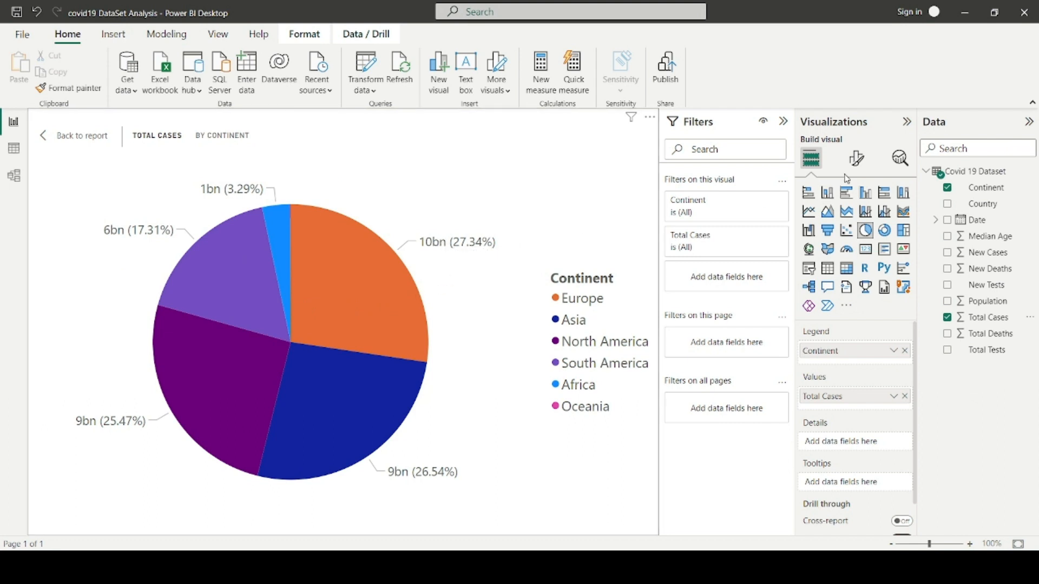
Turn off the pie chart's detail labels and place it, slightly smaller, beneath the area chart in the report
click(855, 158)
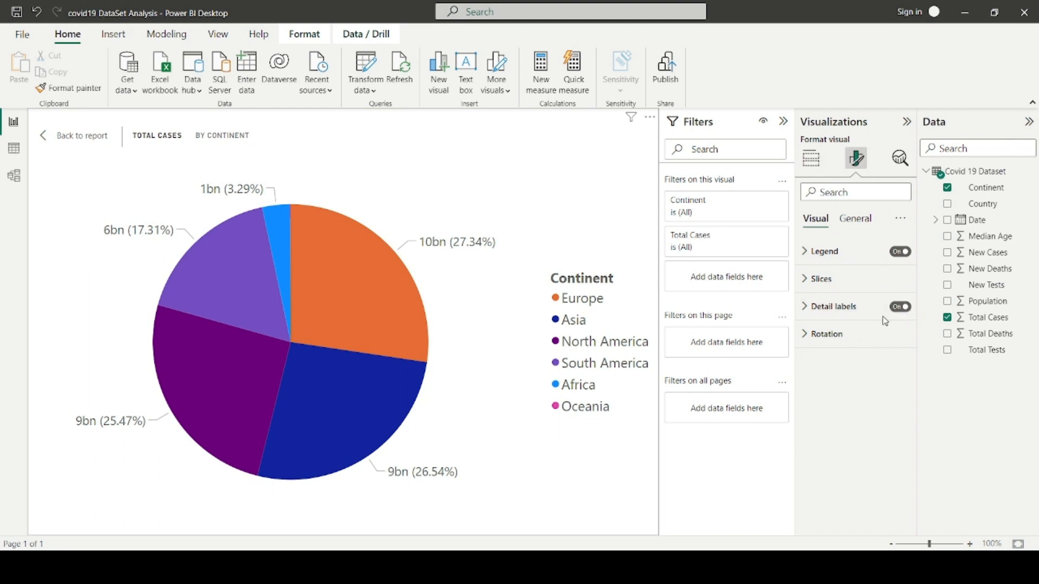
click(900, 314)
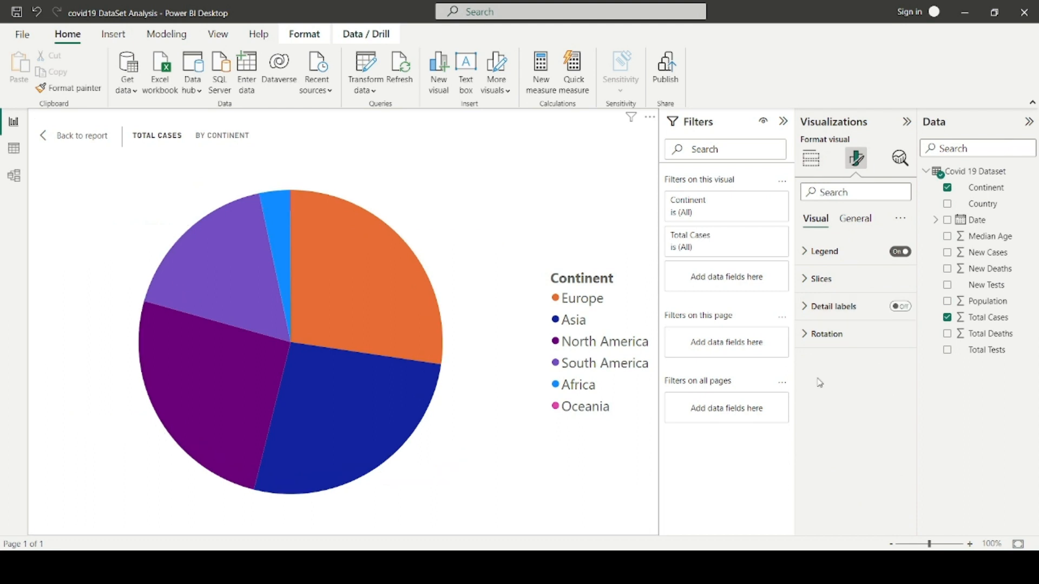
click(57, 138)
drag(349, 348, 88, 366)
drag(301, 444, 279, 447)
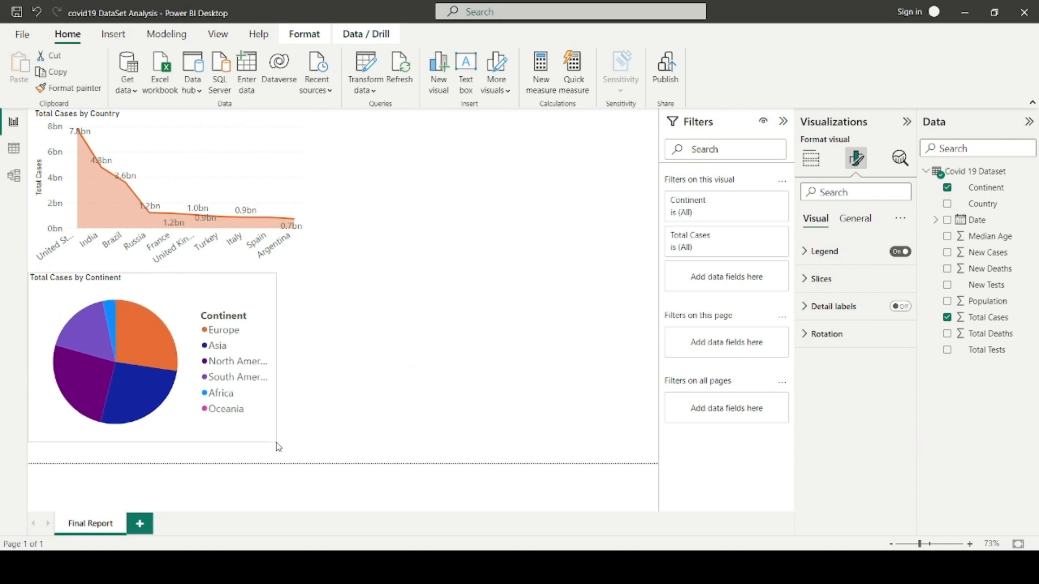
click(352, 391)
Check the objectives list and add a second pie chart with Total Deaths as values and Continent as legend
click(478, 545)
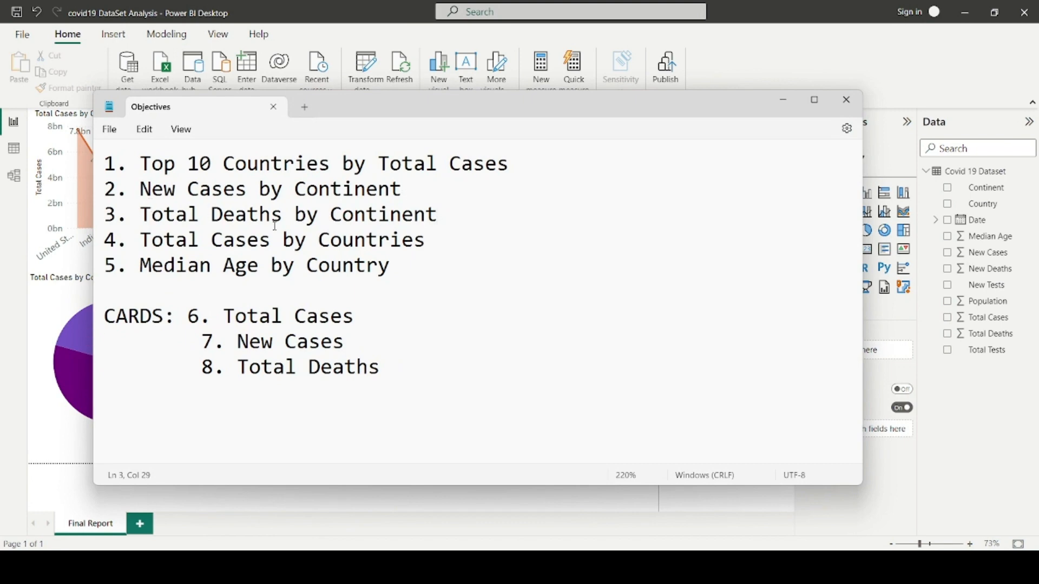
click(783, 100)
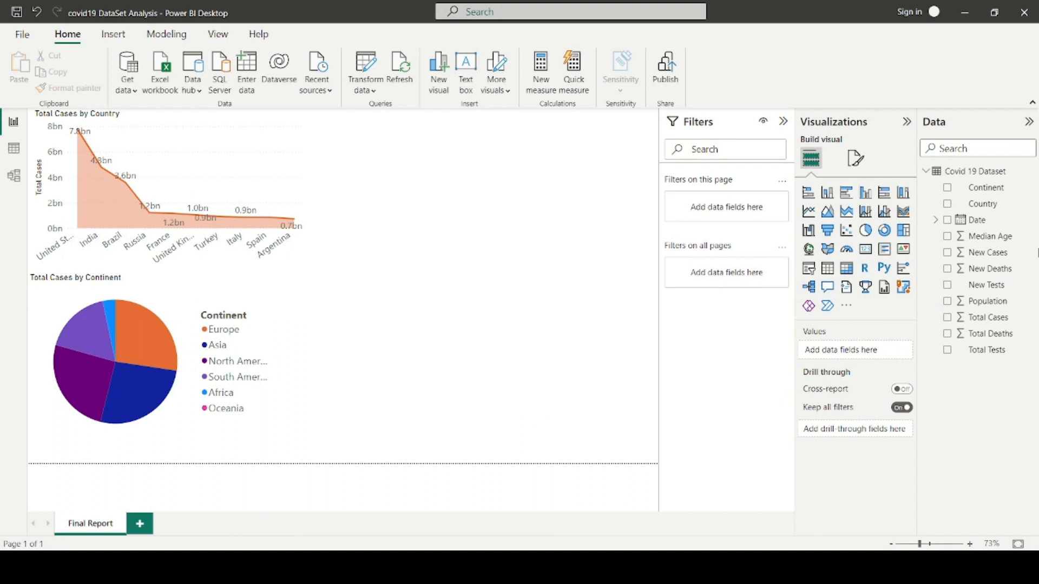
click(865, 230)
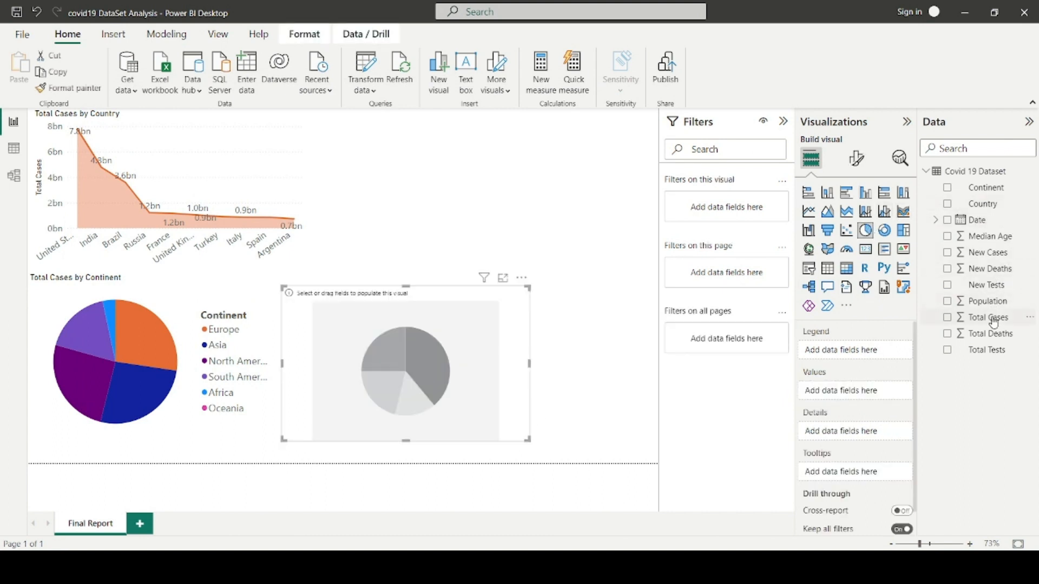
drag(990, 333, 833, 398)
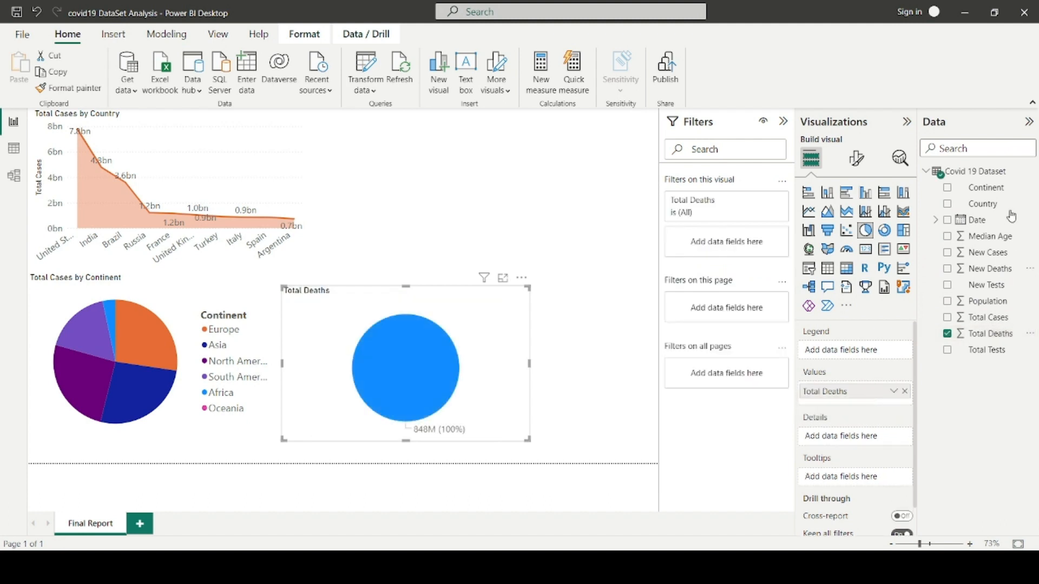
drag(985, 189, 861, 358)
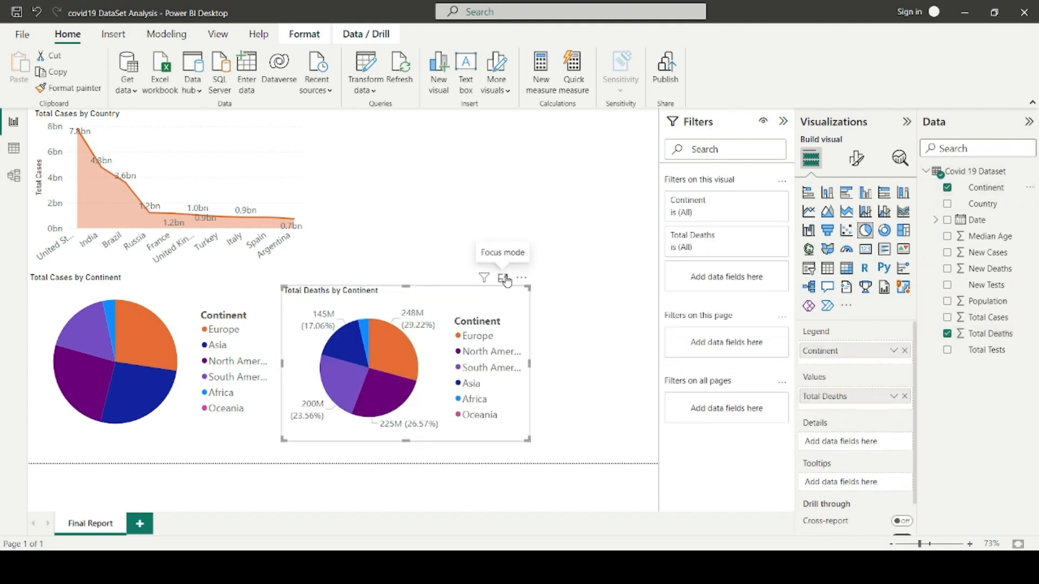
Turn off the detail labels of the Total Deaths by Continent pie chart in focus mode and return to the report
click(506, 280)
click(855, 158)
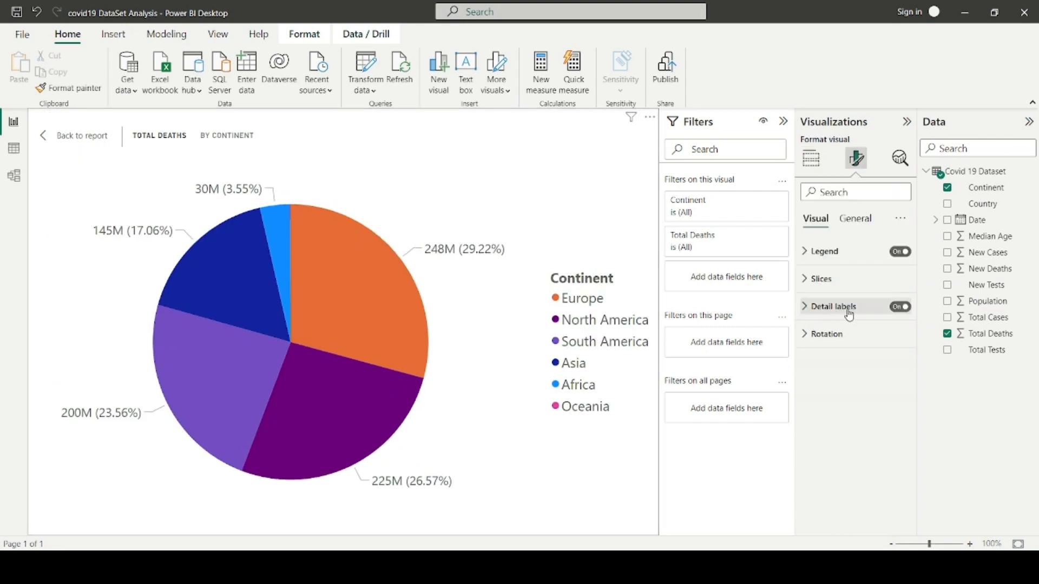
click(900, 307)
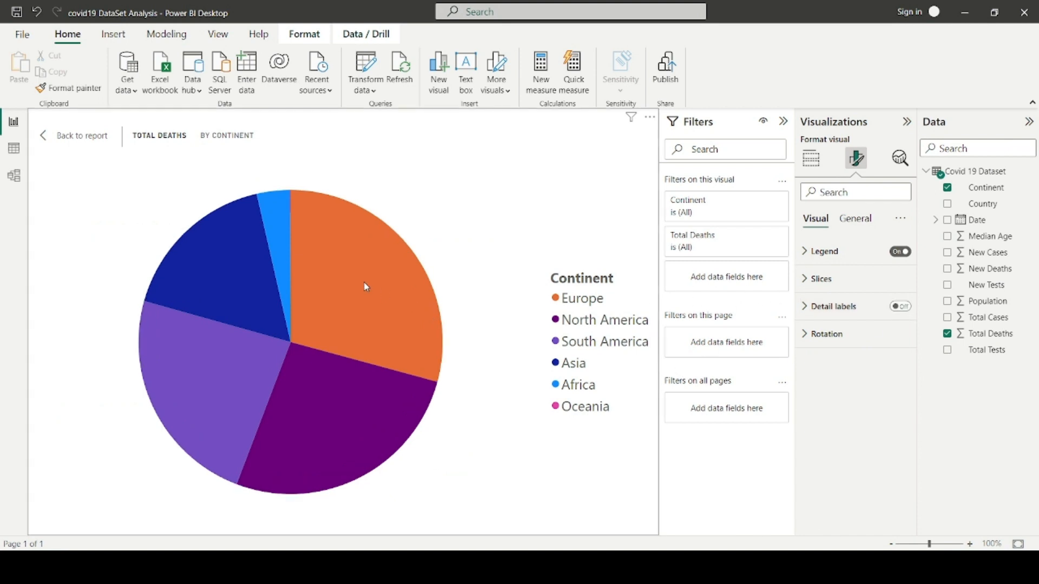
click(82, 135)
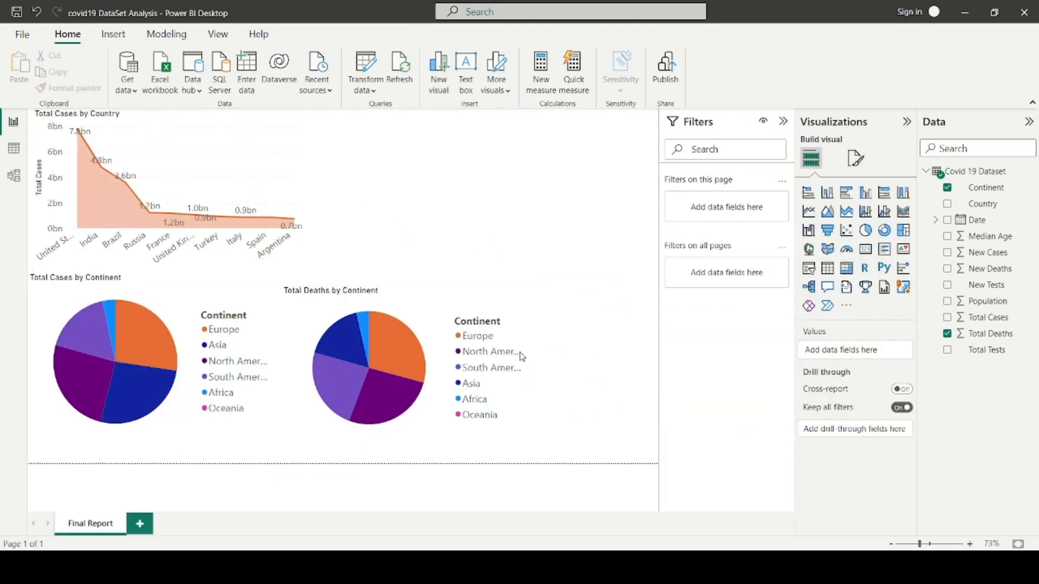
Place the Total Deaths by Continent pie chart directly beside the Total Cases by Continent pie and enlarge it slightly
drag(373, 293, 371, 287)
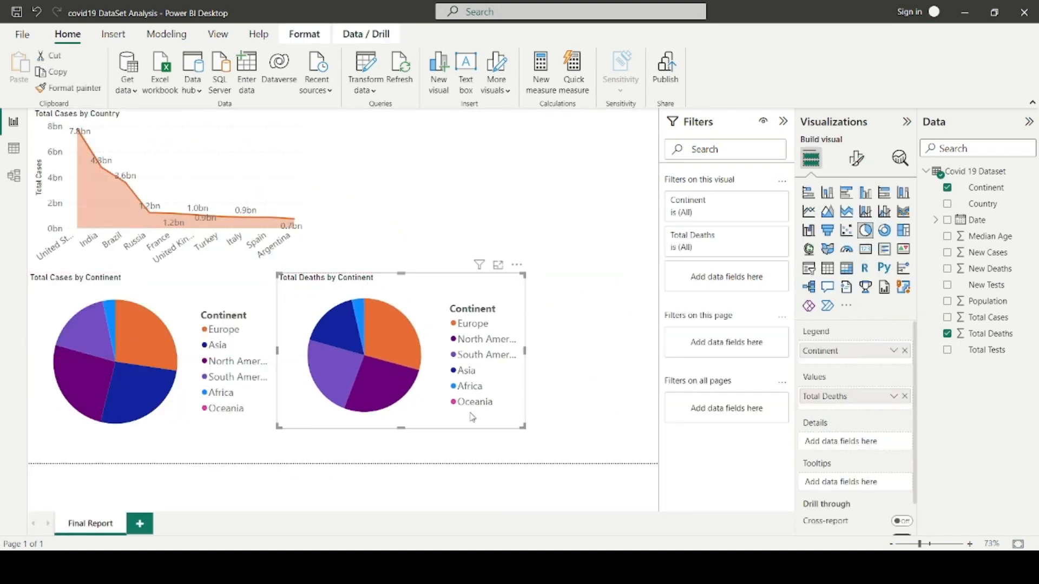
drag(523, 429, 533, 440)
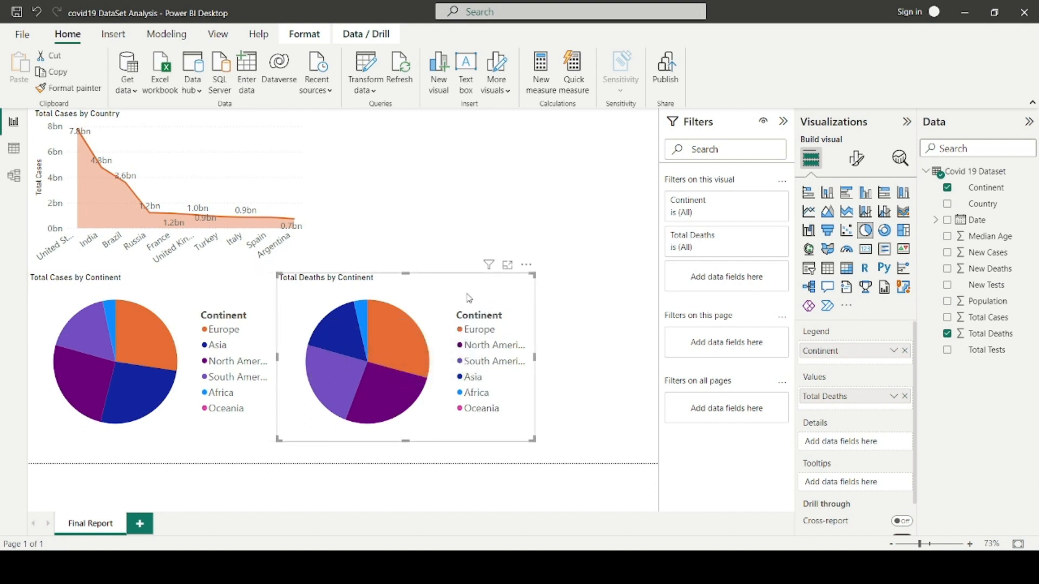
drag(468, 298, 467, 305)
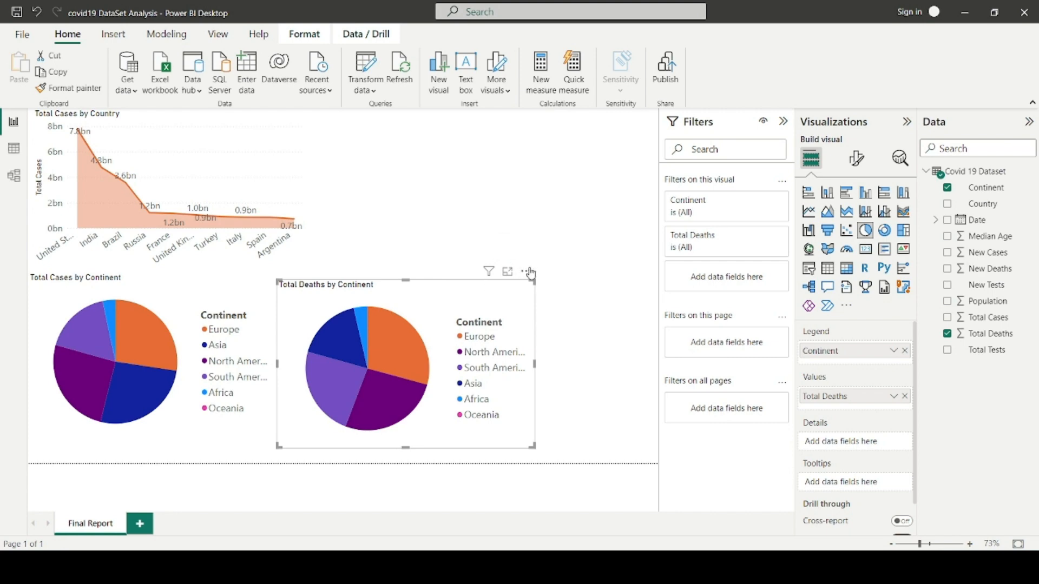
Turn off the legend of the Total Deaths by Continent pie chart and move it closer to the Total Cases by Continent pie
click(854, 158)
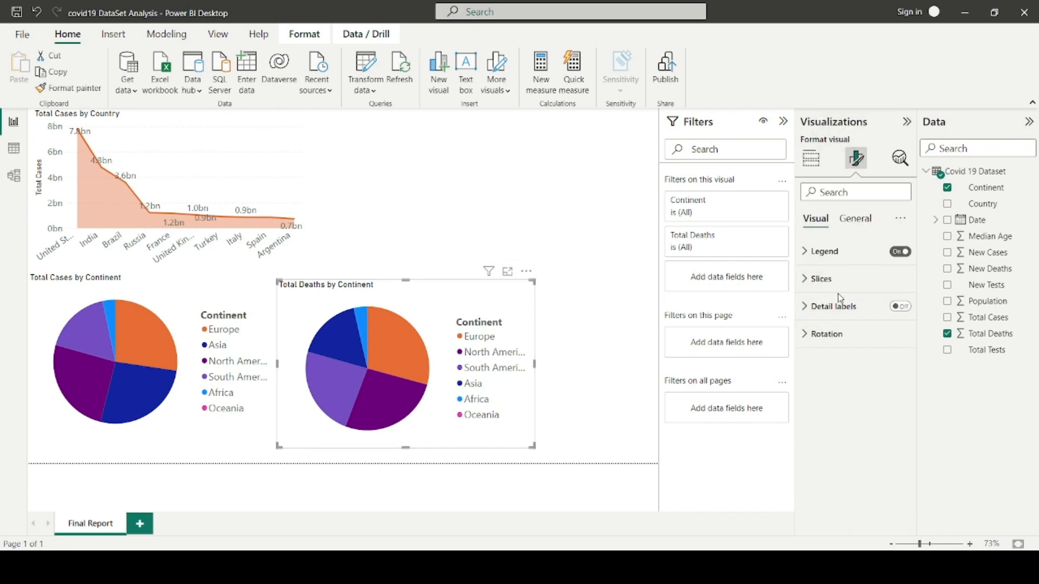
click(900, 251)
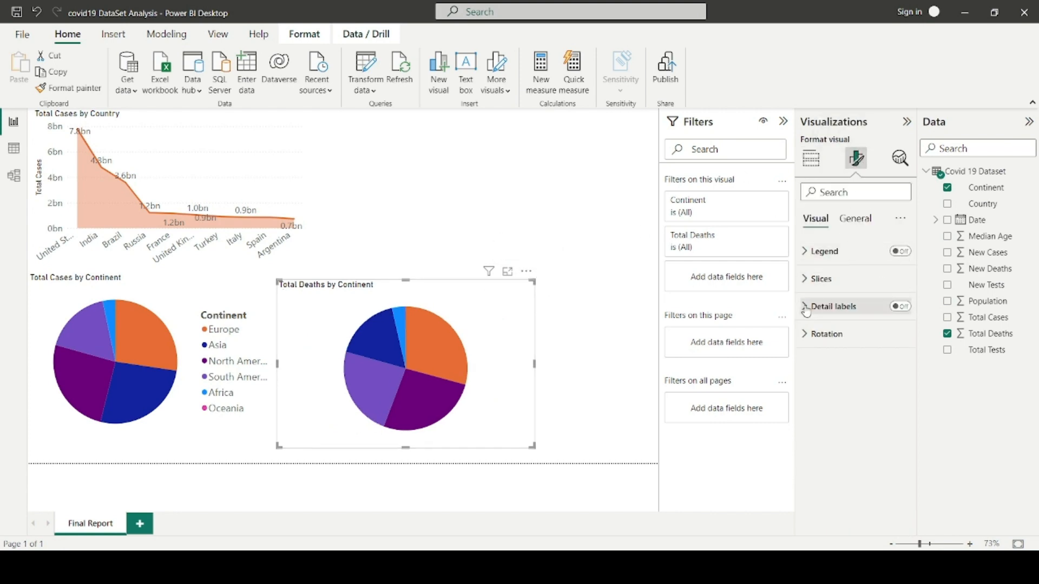
click(535, 349)
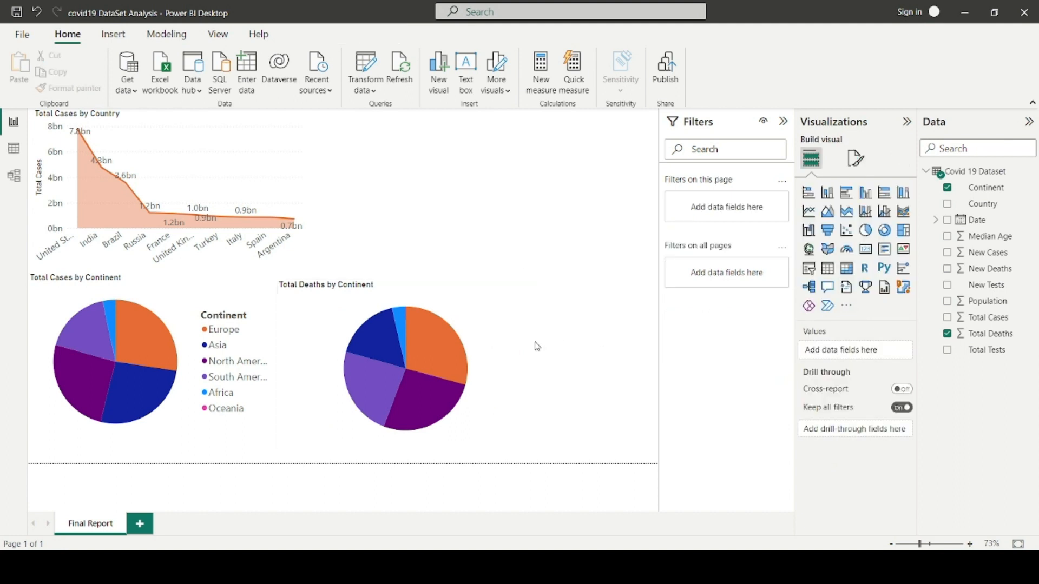
click(503, 361)
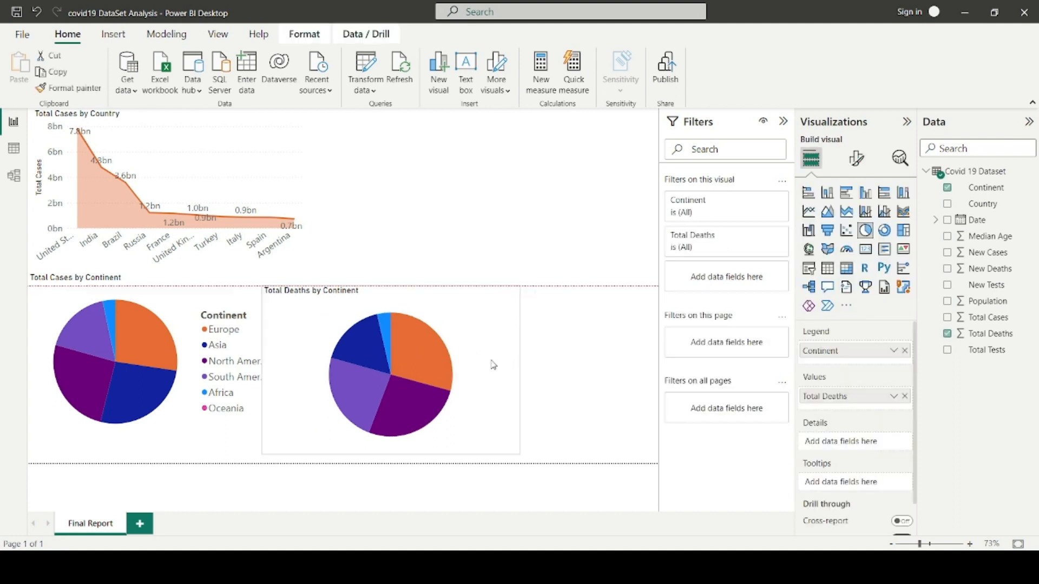
click(432, 240)
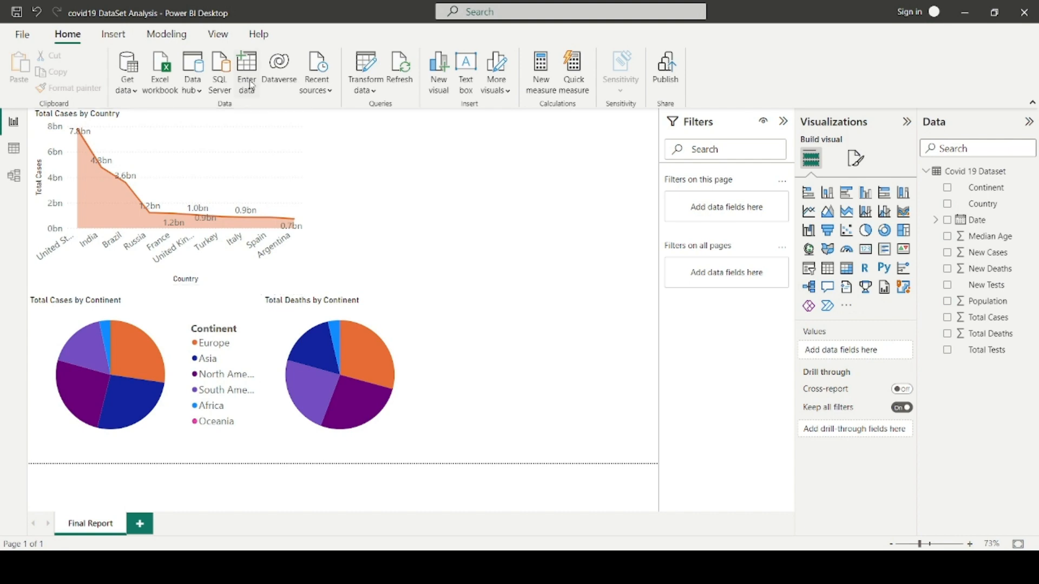
Customize the current report theme with a larger general text font size
click(218, 34)
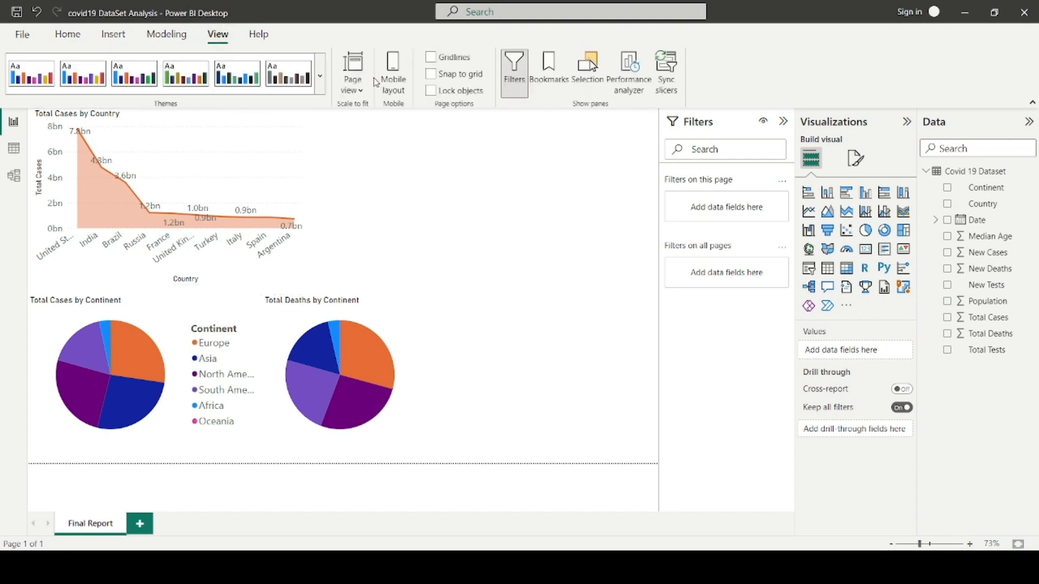
click(320, 75)
scroll(157, 403, down, 2)
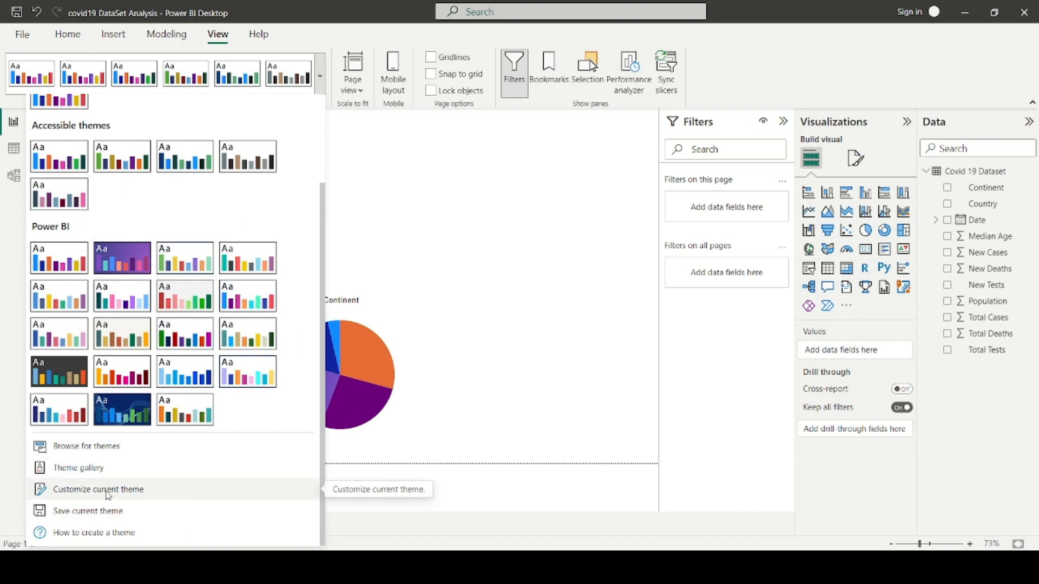
click(91, 490)
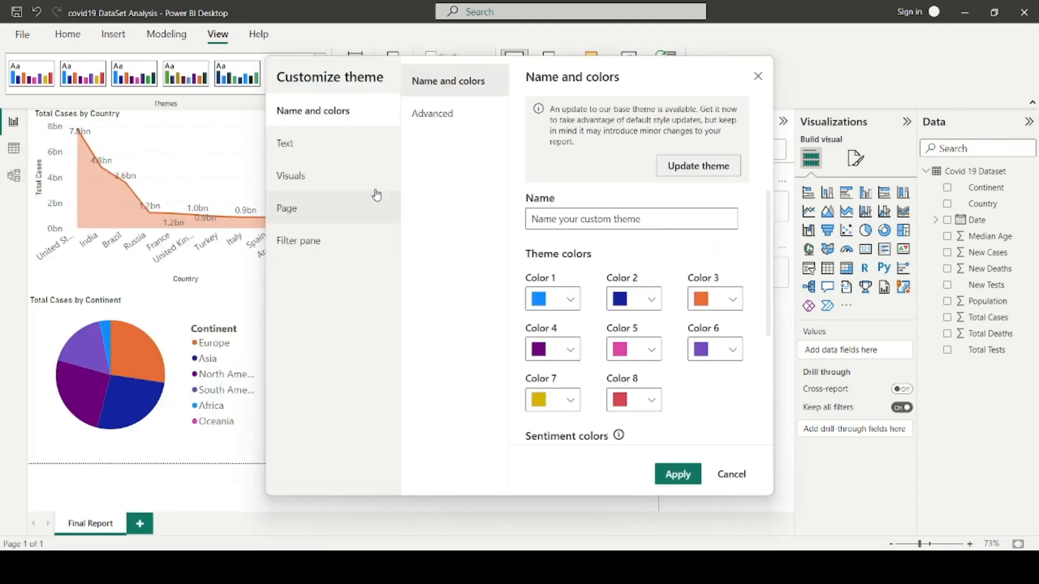
click(312, 152)
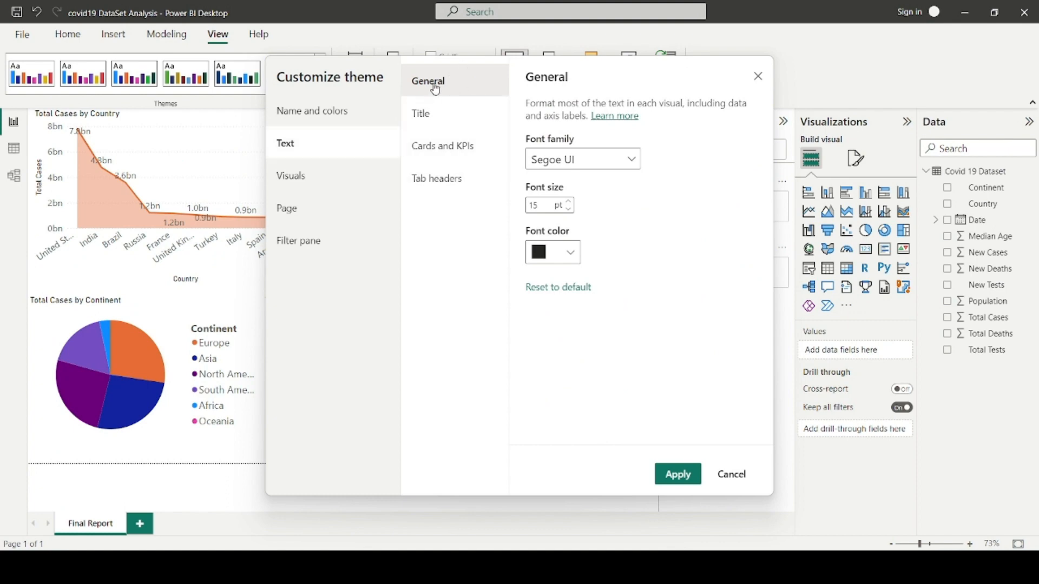
click(678, 475)
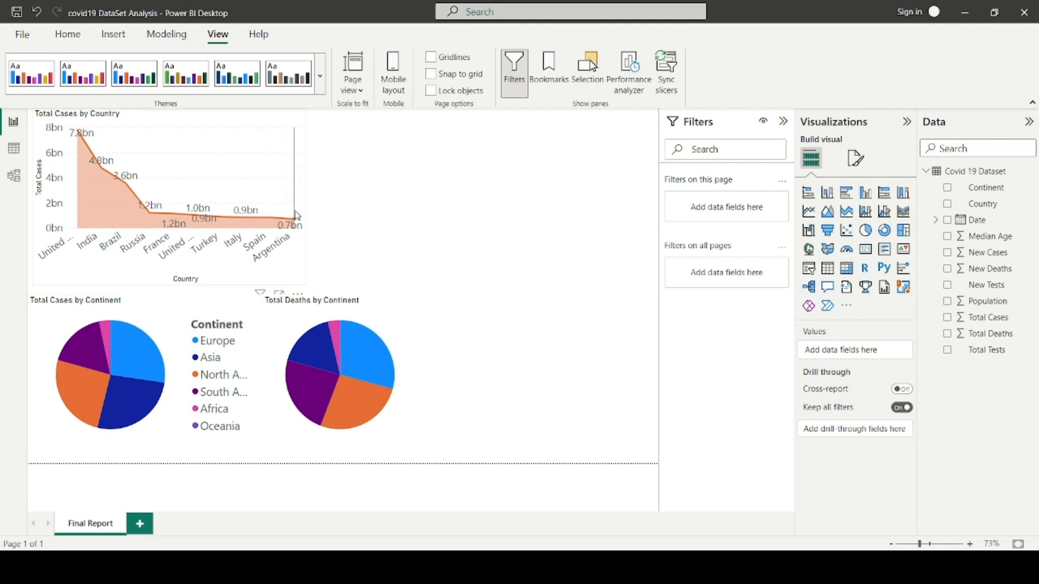
Set the general text font size of the current theme to 15 pt
click(319, 76)
scroll(162, 449, down, 3)
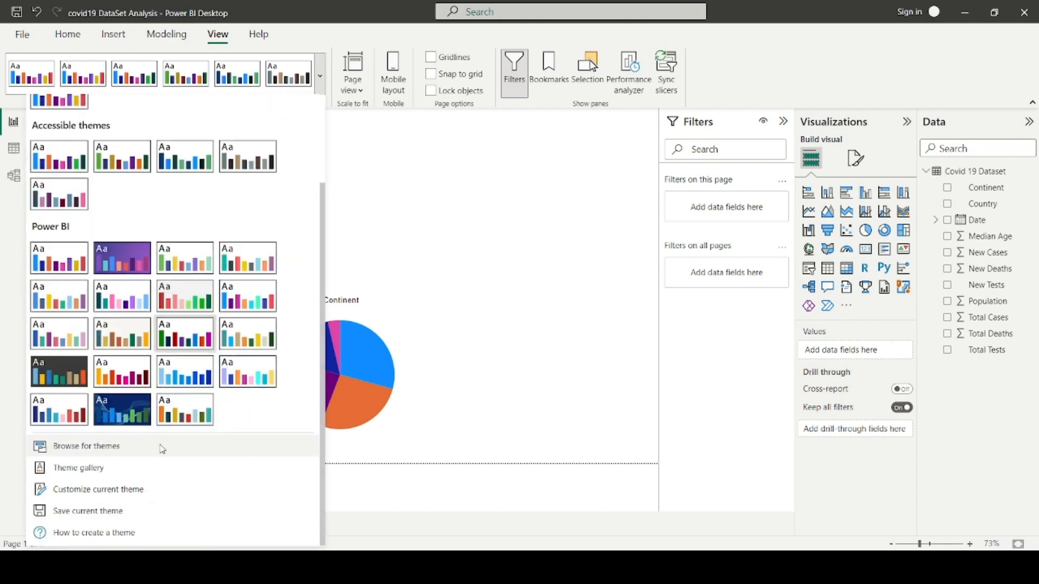
click(123, 490)
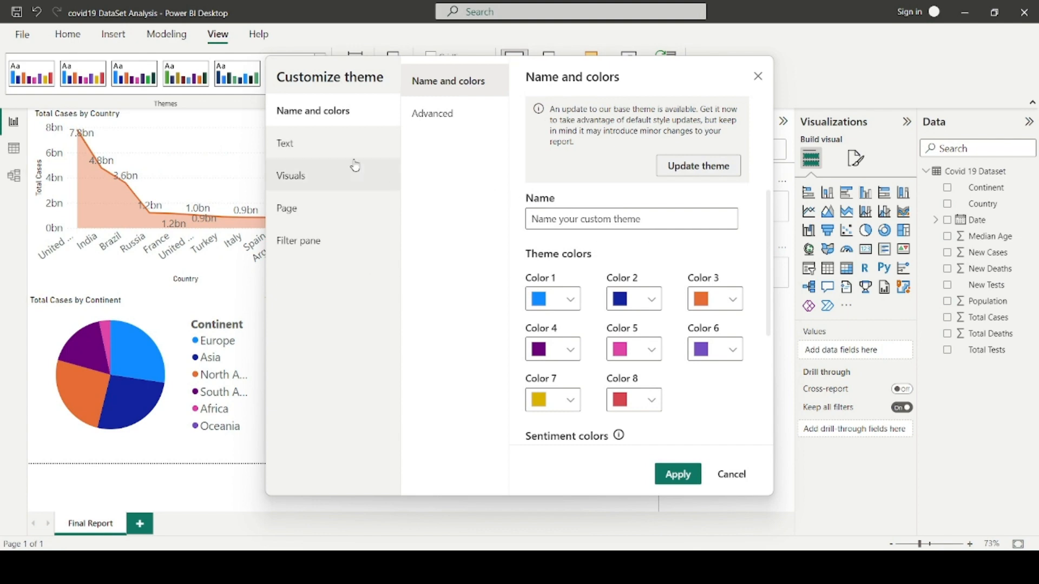
click(289, 153)
click(435, 116)
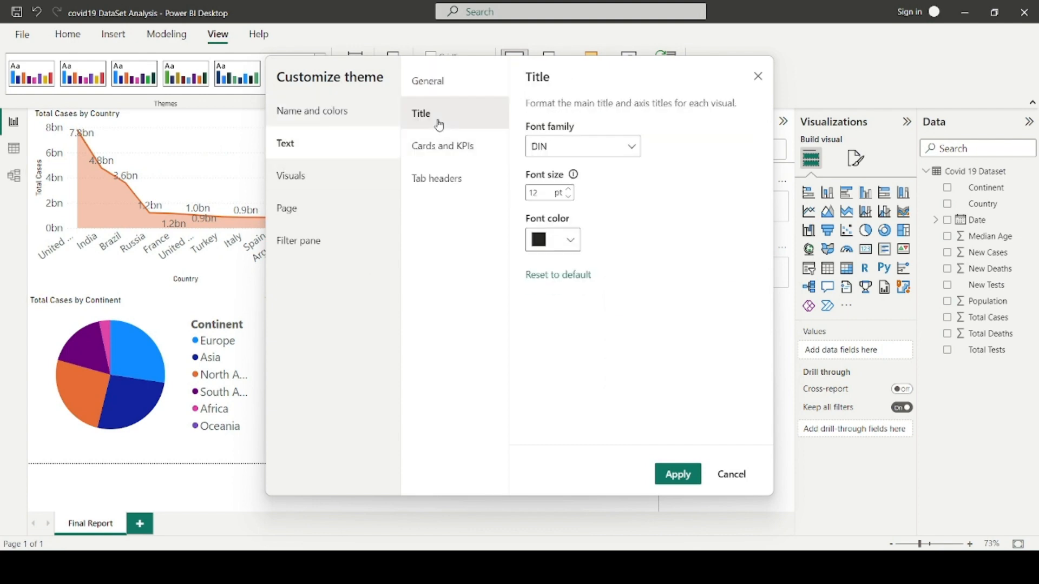
click(428, 85)
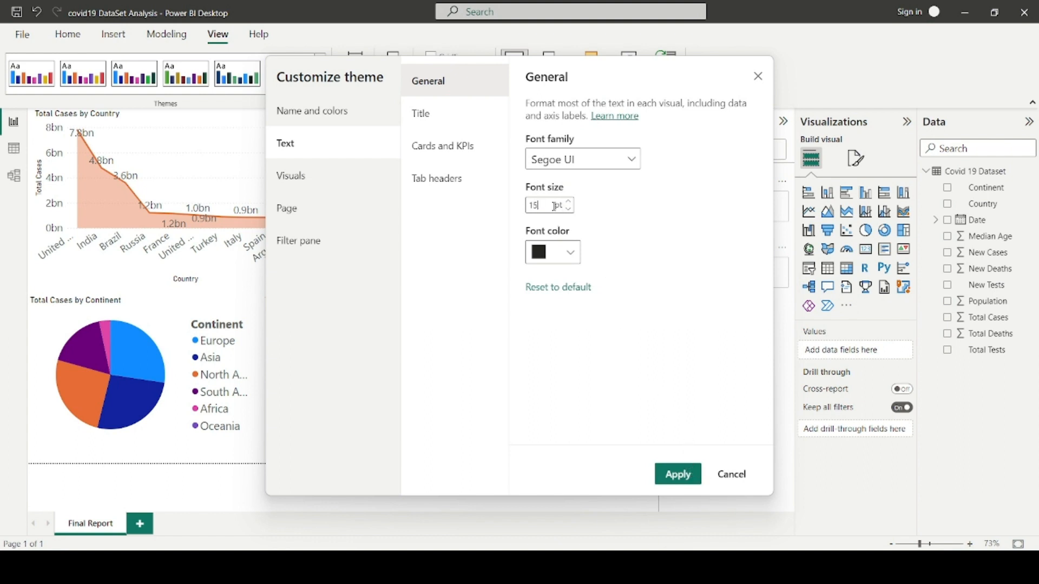
click(675, 480)
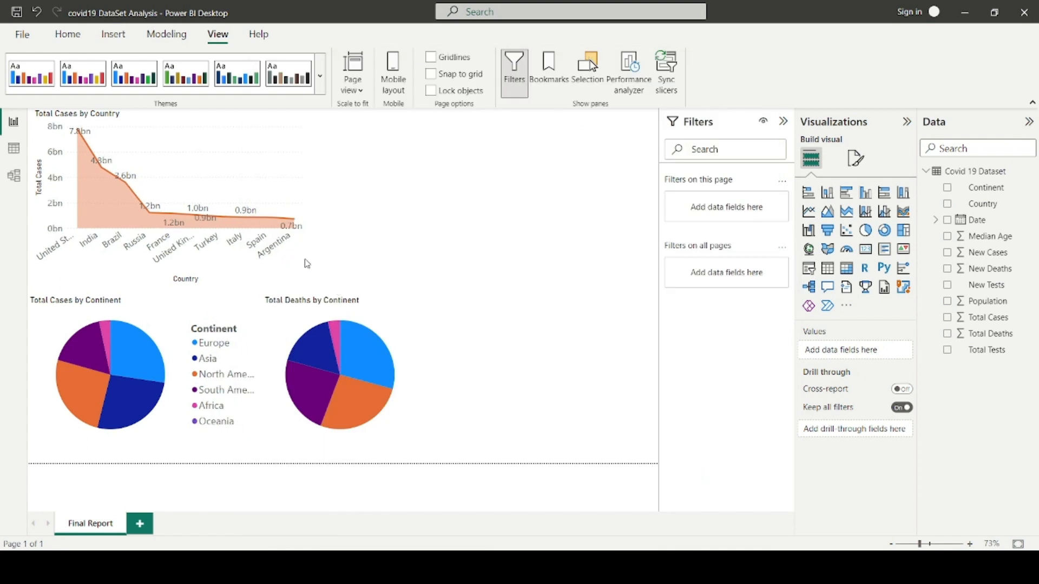
click(302, 277)
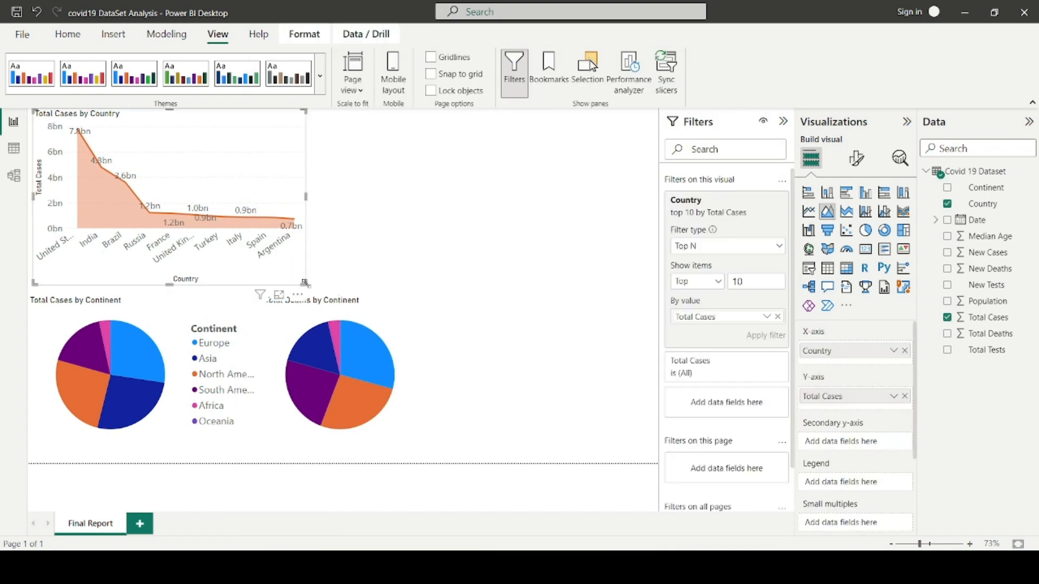
click(419, 256)
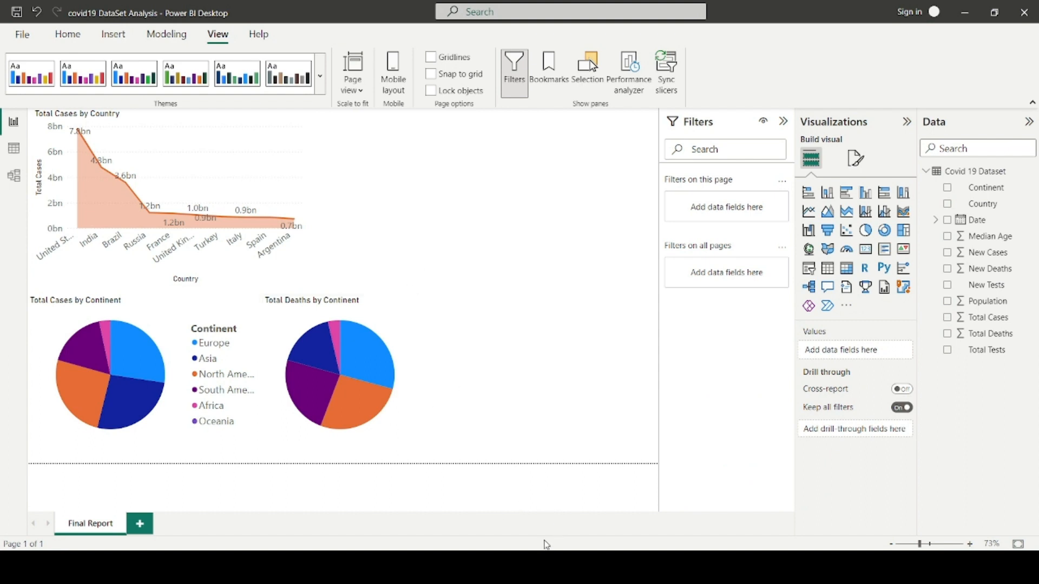
Check the objective Total Cases by Countries in the Objectives list and add a new page to the report
click(498, 566)
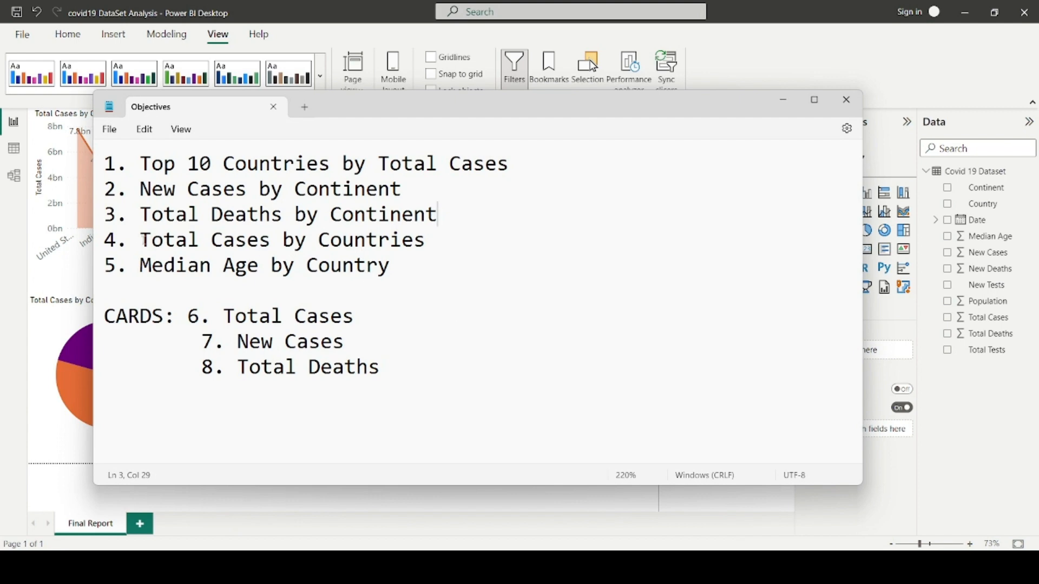
drag(144, 240, 438, 240)
click(494, 247)
click(783, 101)
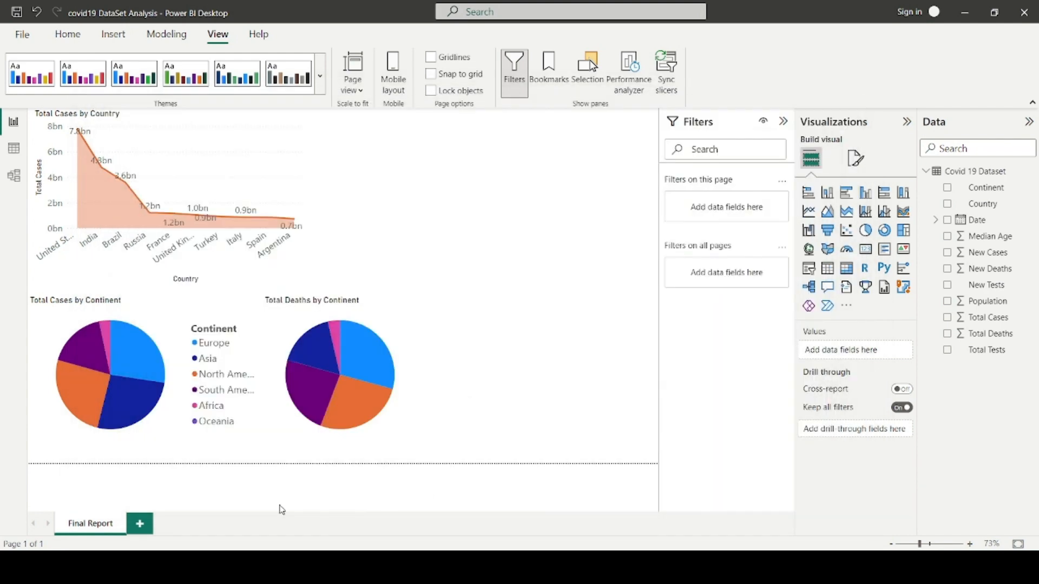
click(140, 523)
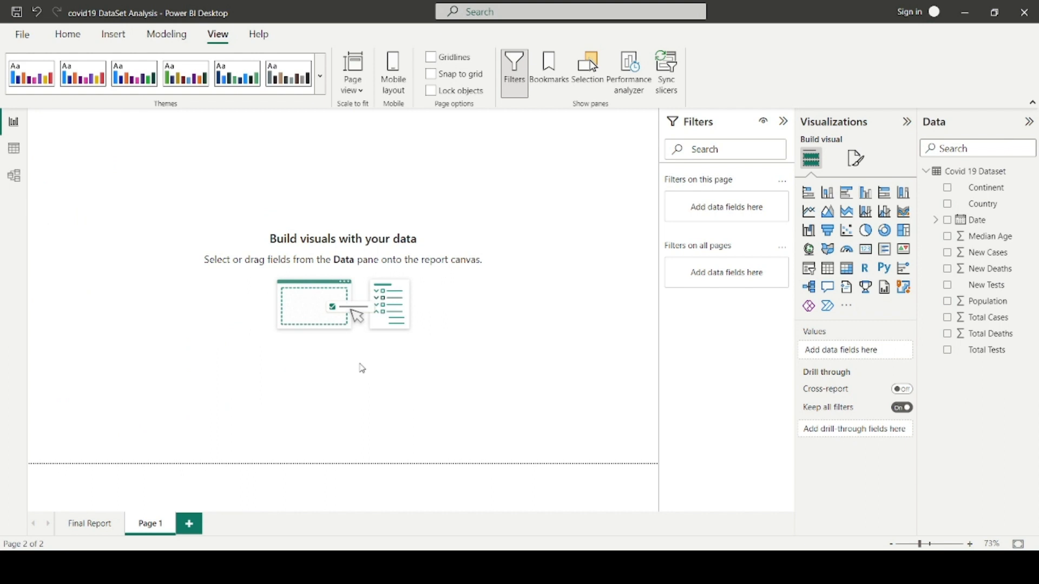
click(82, 527)
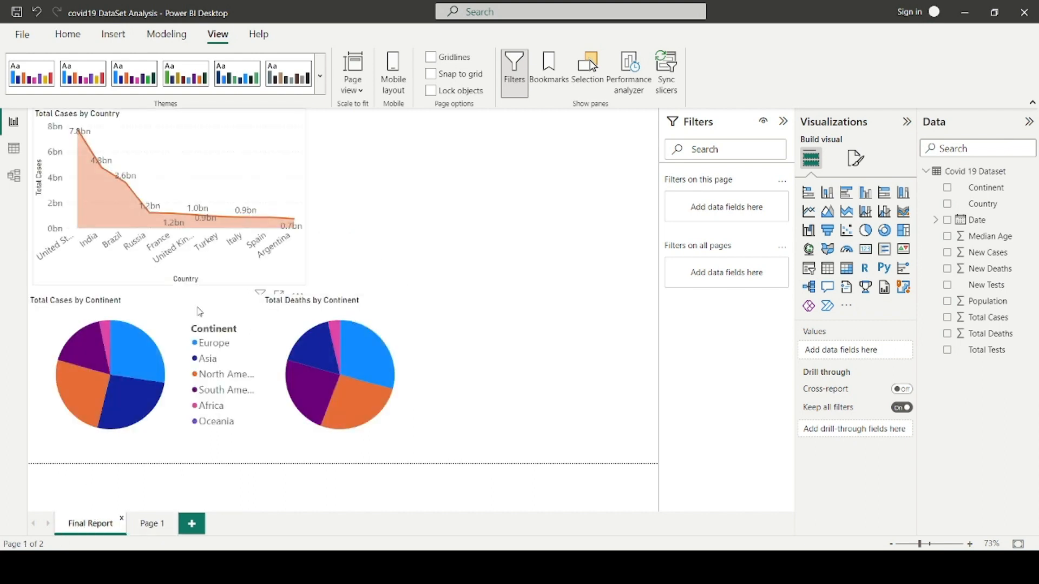
click(157, 523)
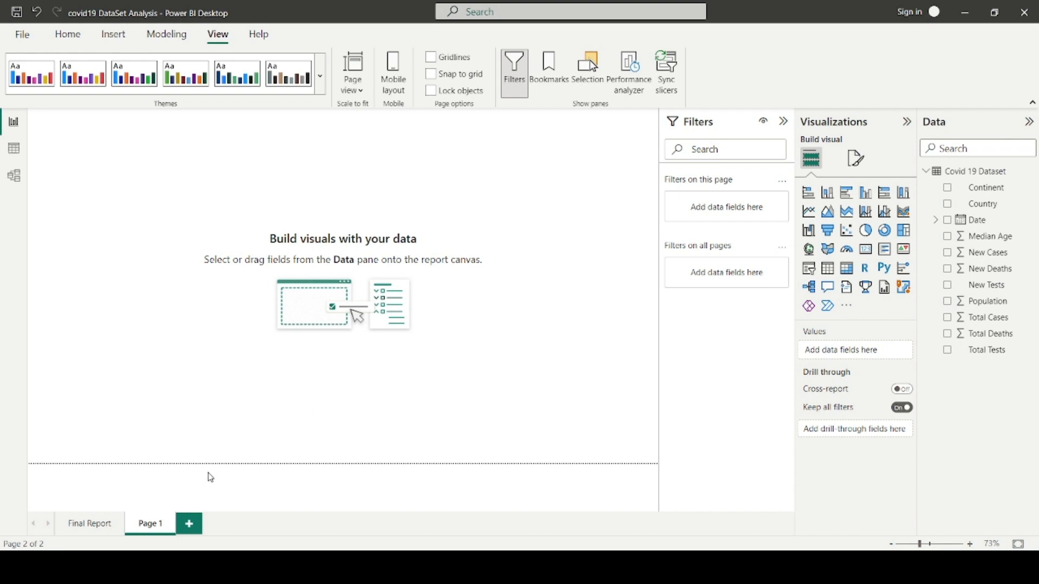
Recheck the Total Cases by Countries objective, insert an empty line chart on the new page and open it in focus mode
key(alt+Tab)
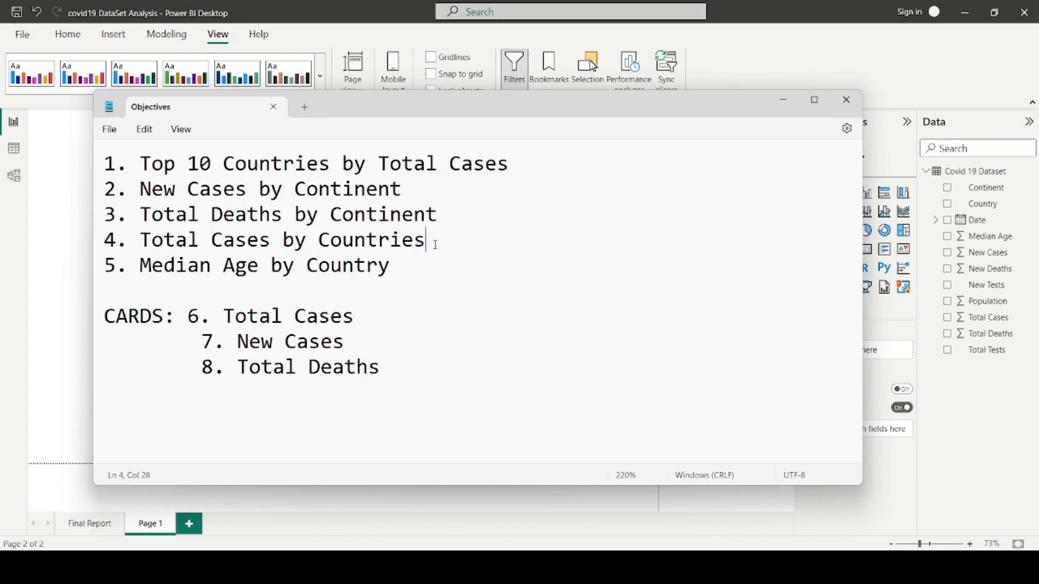
drag(142, 239, 443, 240)
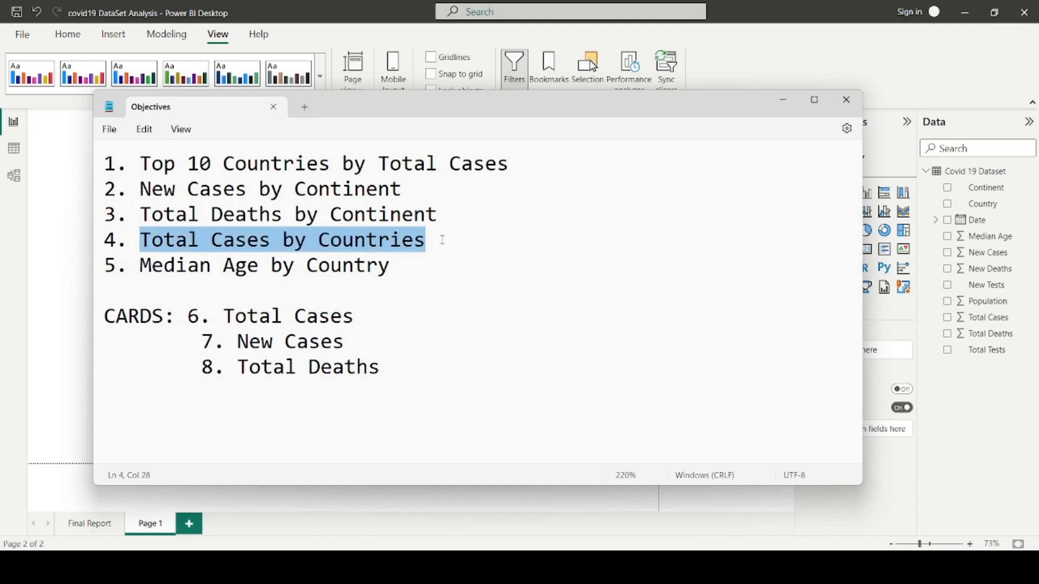
click(783, 100)
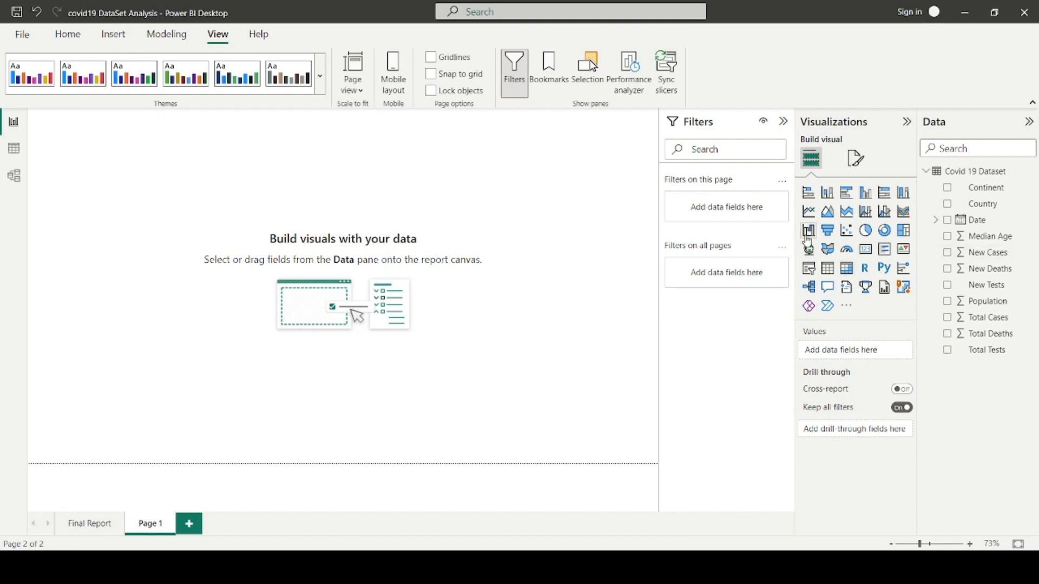
click(808, 211)
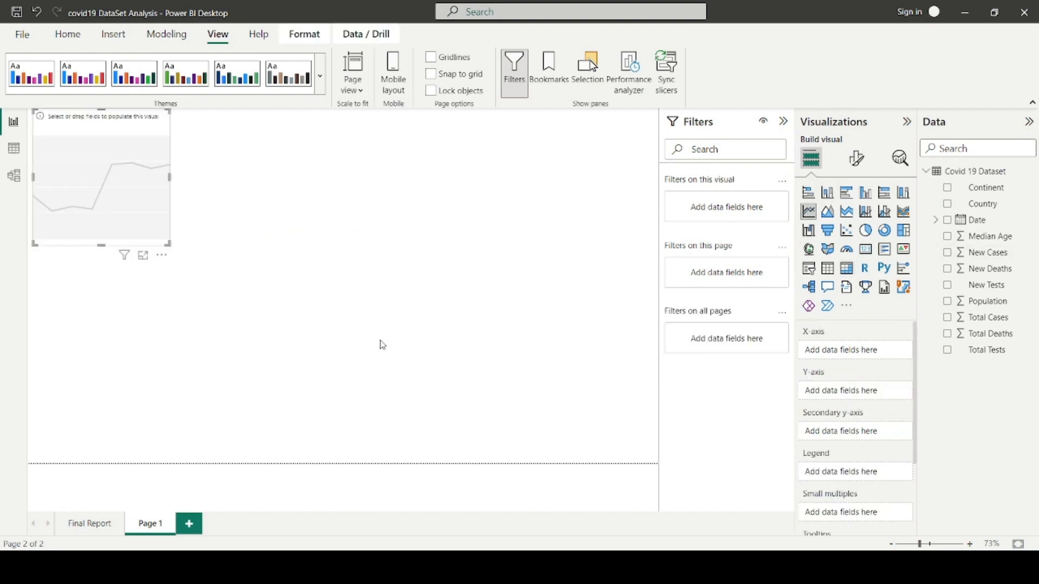
click(144, 255)
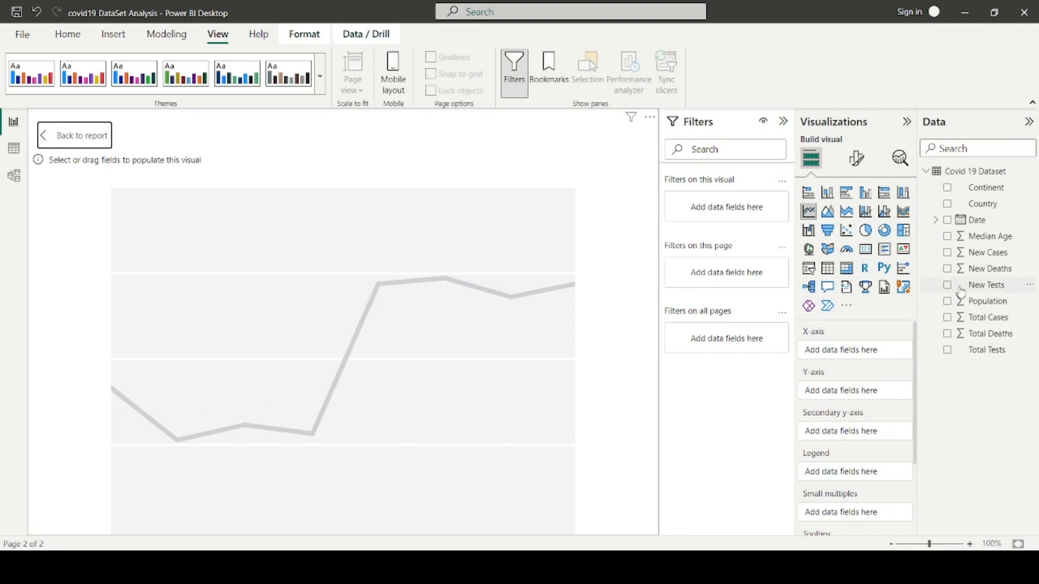
Assign Date to the line chart's X-axis, Country to its legend and Total Cases to its Y-axis
drag(978, 222, 874, 357)
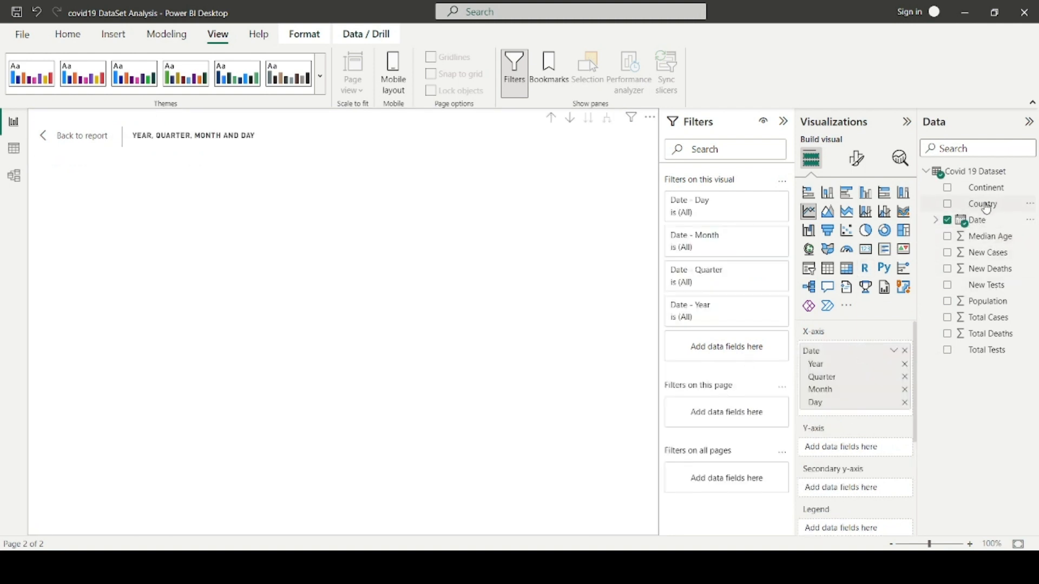
drag(977, 205, 860, 530)
drag(974, 317, 855, 449)
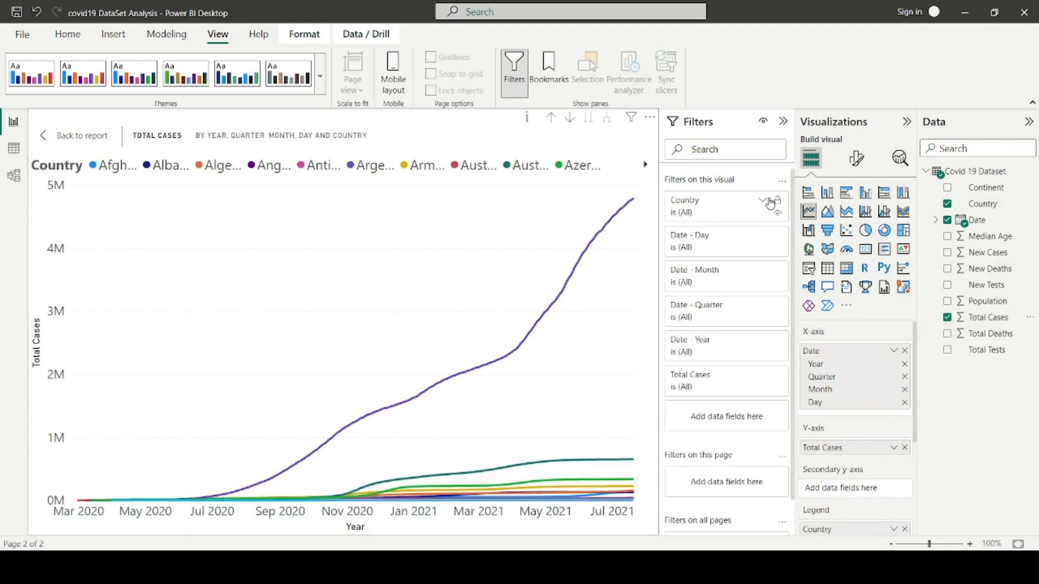
Filter the line chart to the top 5 countries by Total Cases and inspect its values along the date axis
click(753, 207)
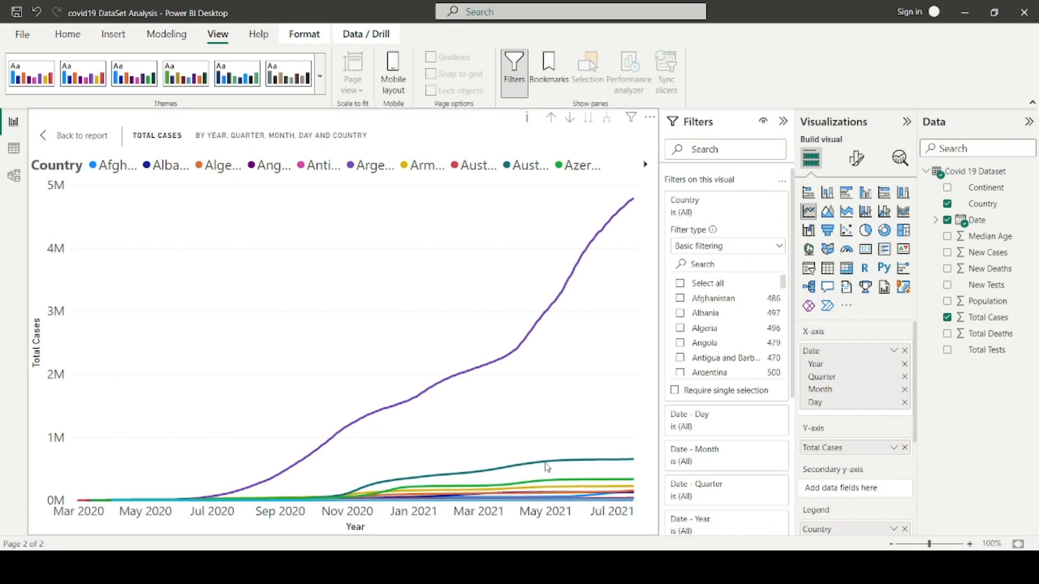
click(758, 248)
click(710, 300)
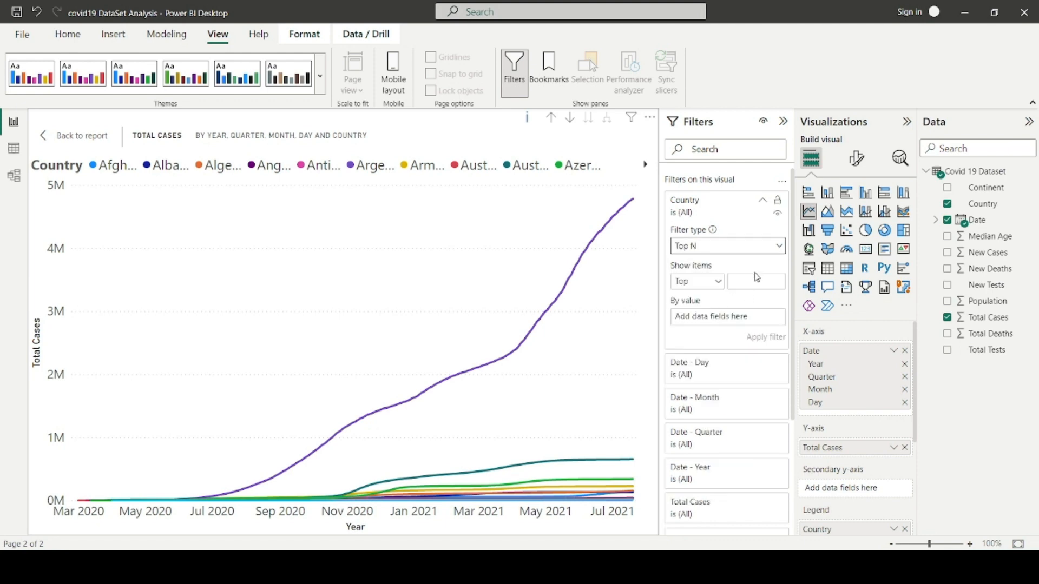
click(756, 276)
drag(986, 317, 723, 319)
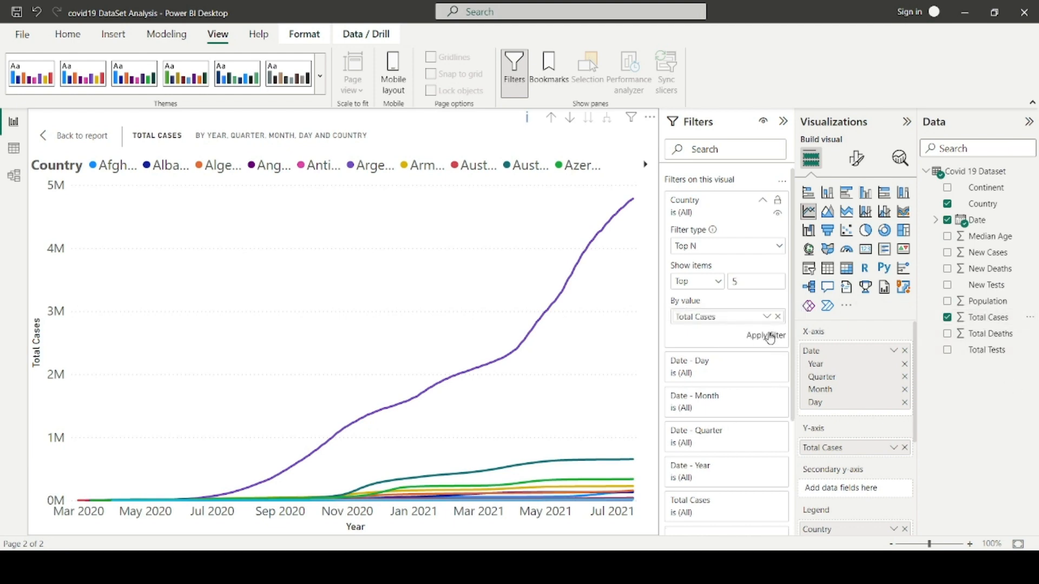
click(769, 336)
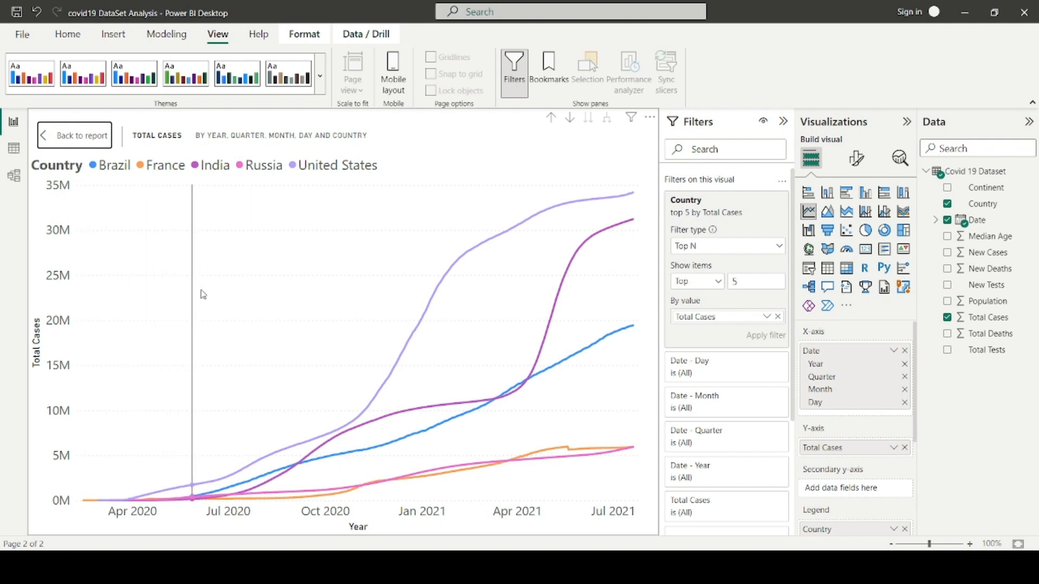
mouse_move(191, 298)
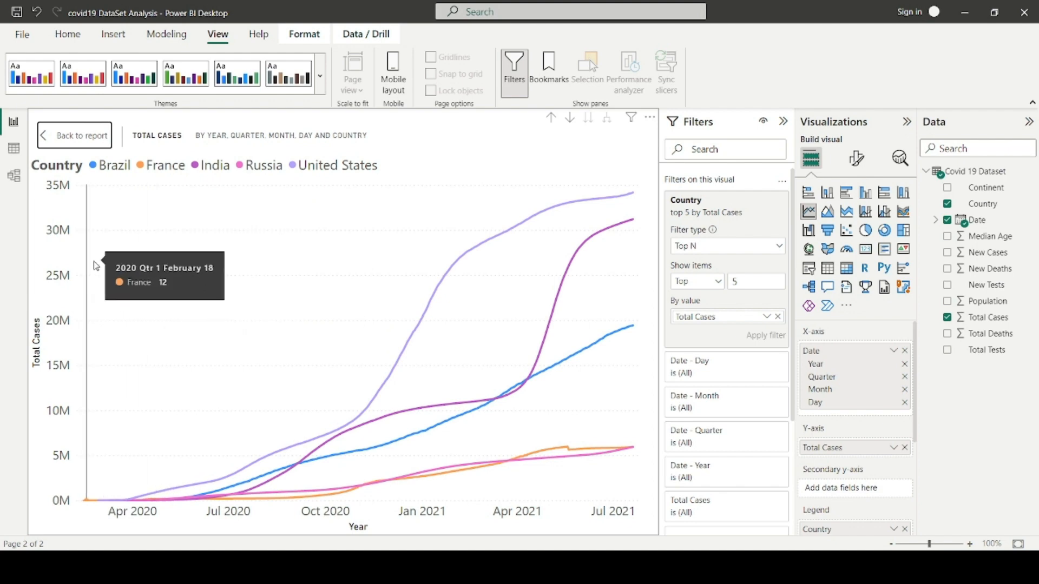
click(89, 146)
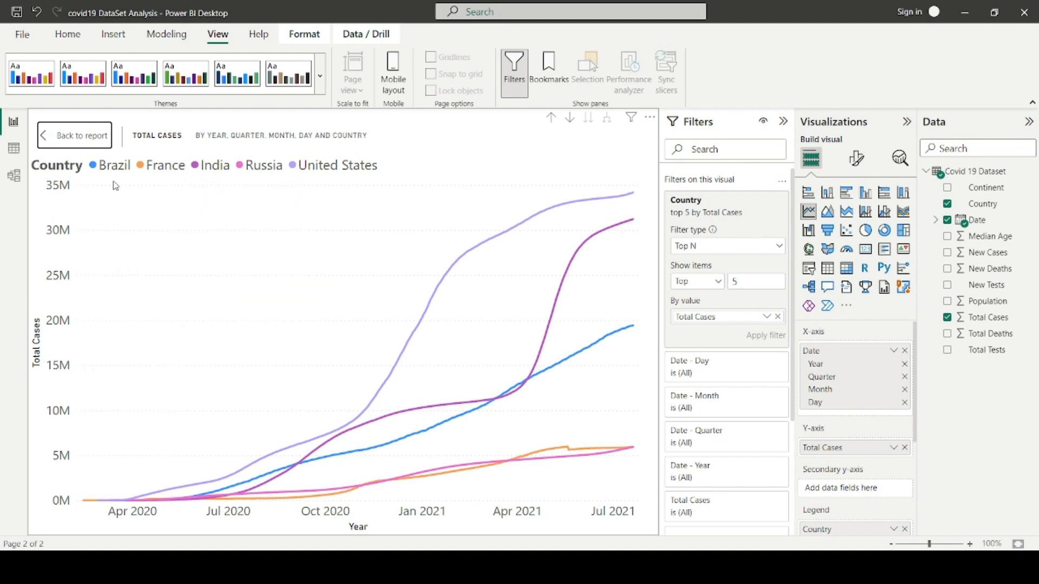
Return from focus mode to the report page and enlarge the Total Cases line chart to about half the page width
click(373, 338)
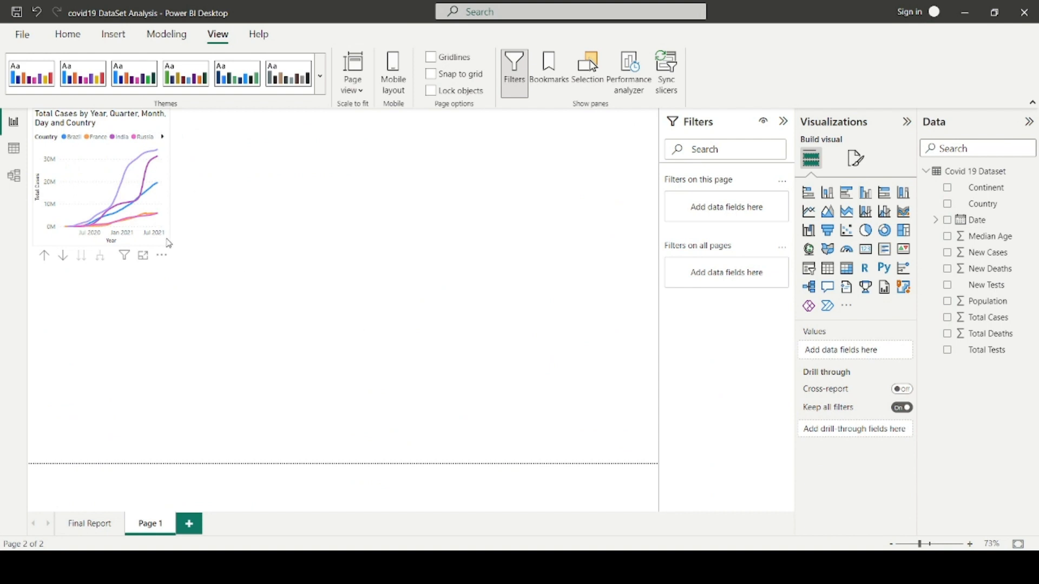
drag(169, 243, 360, 269)
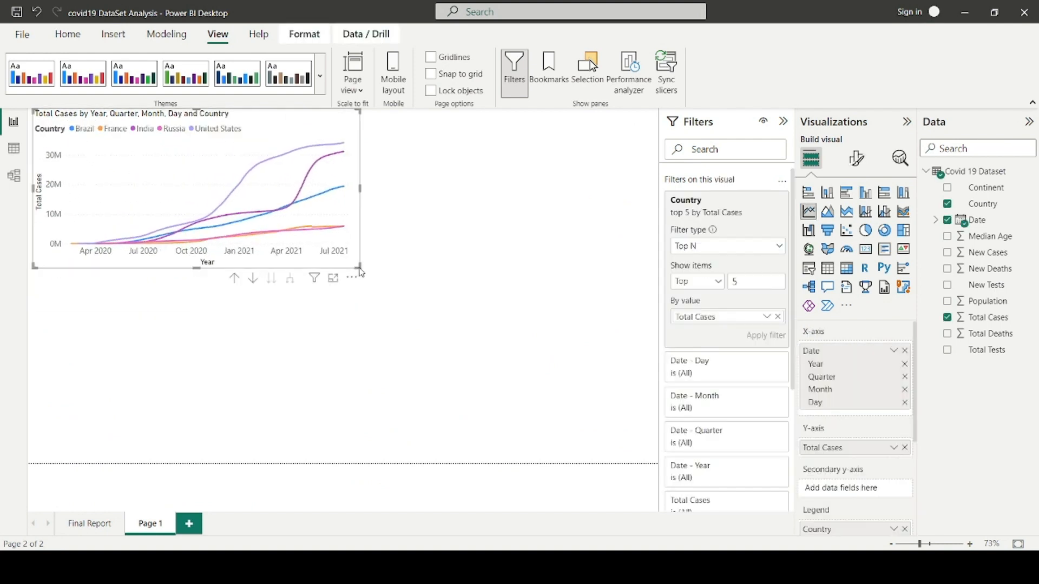
click(411, 298)
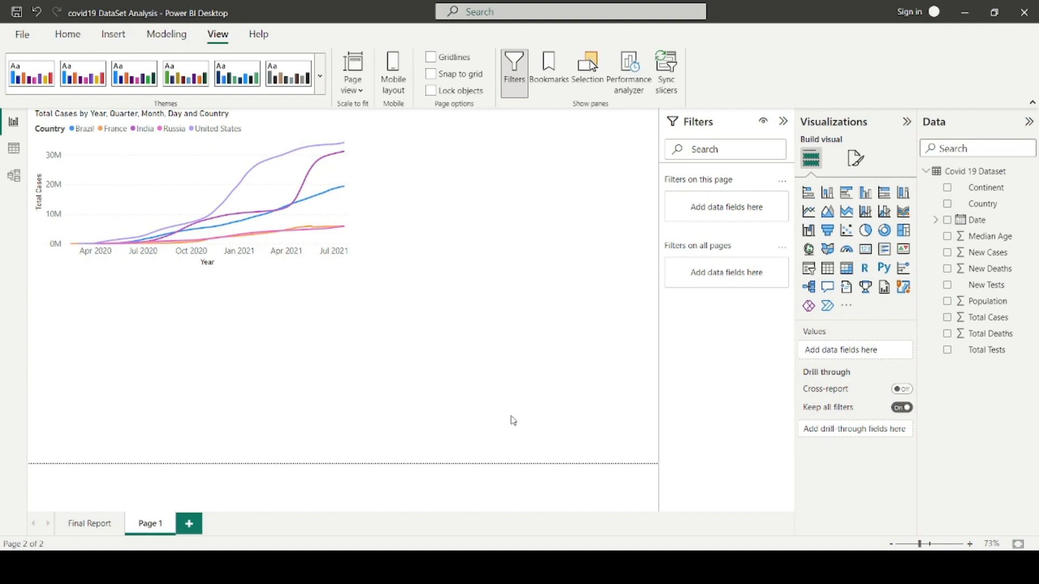
Check the Median Age by Country objective in the Objectives list, insert a second empty line chart and open it in focus mode
click(518, 567)
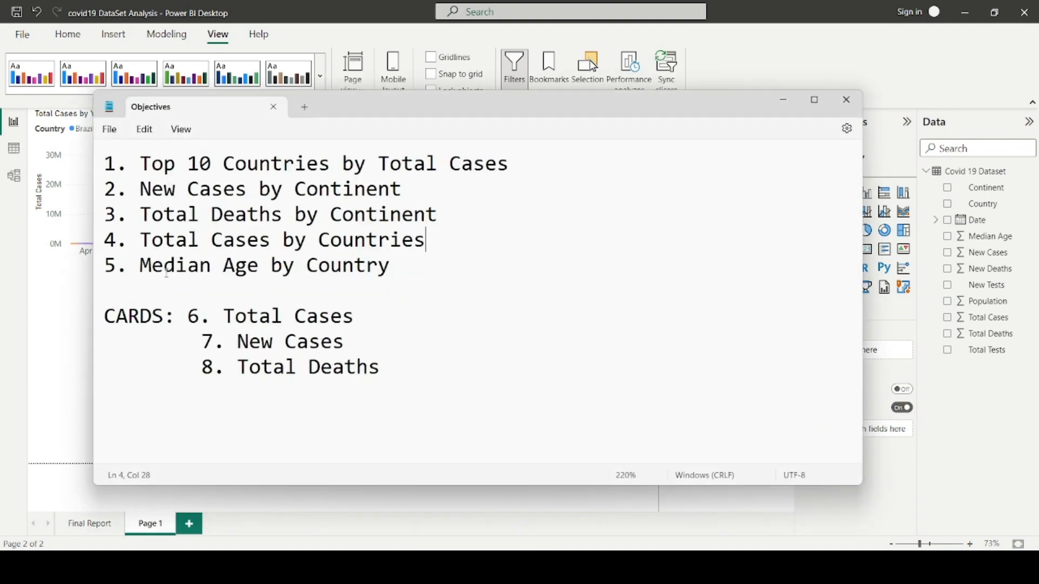
drag(141, 266, 523, 252)
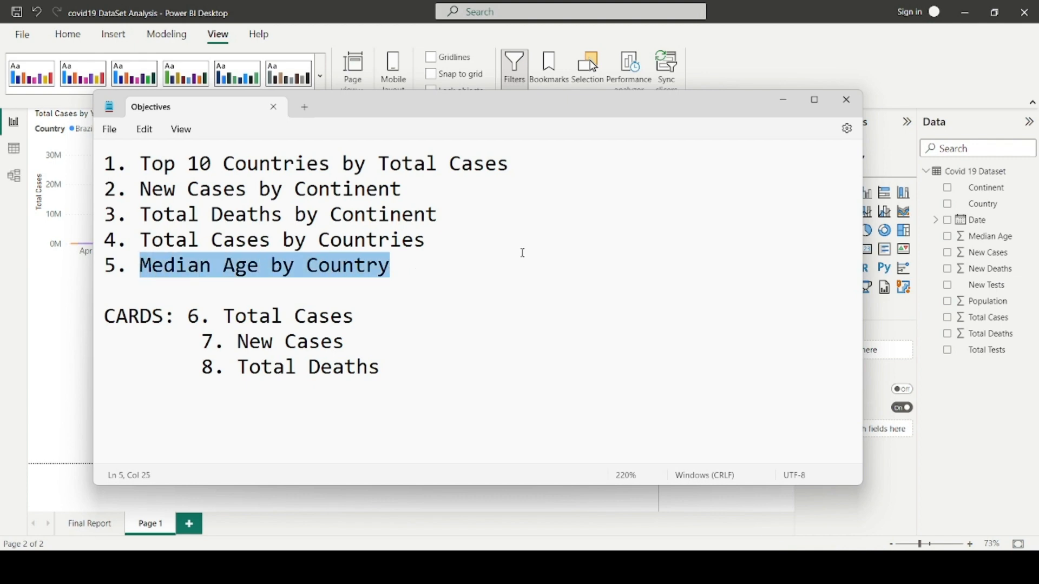
click(657, 239)
click(783, 100)
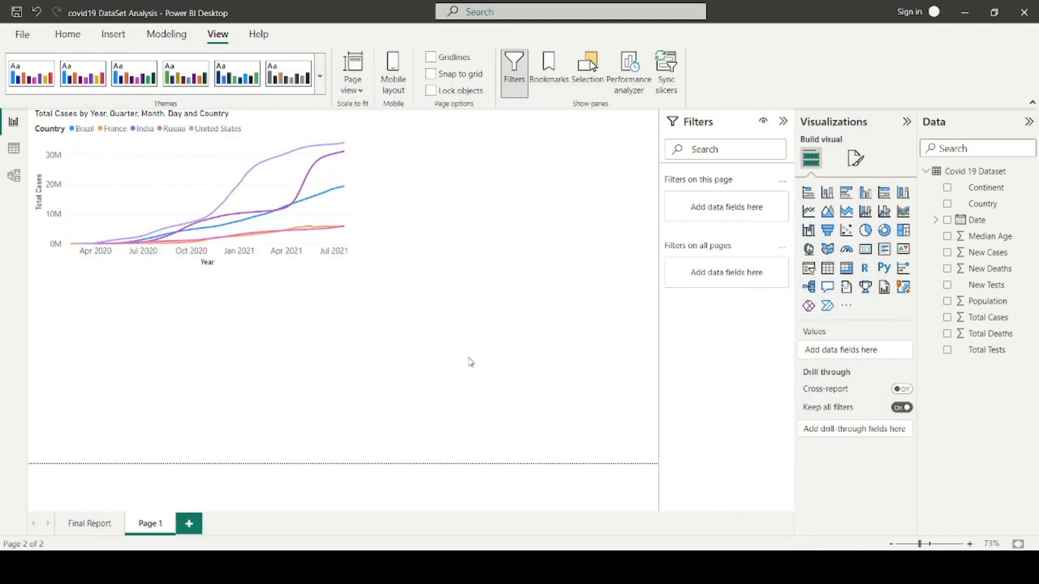
click(812, 212)
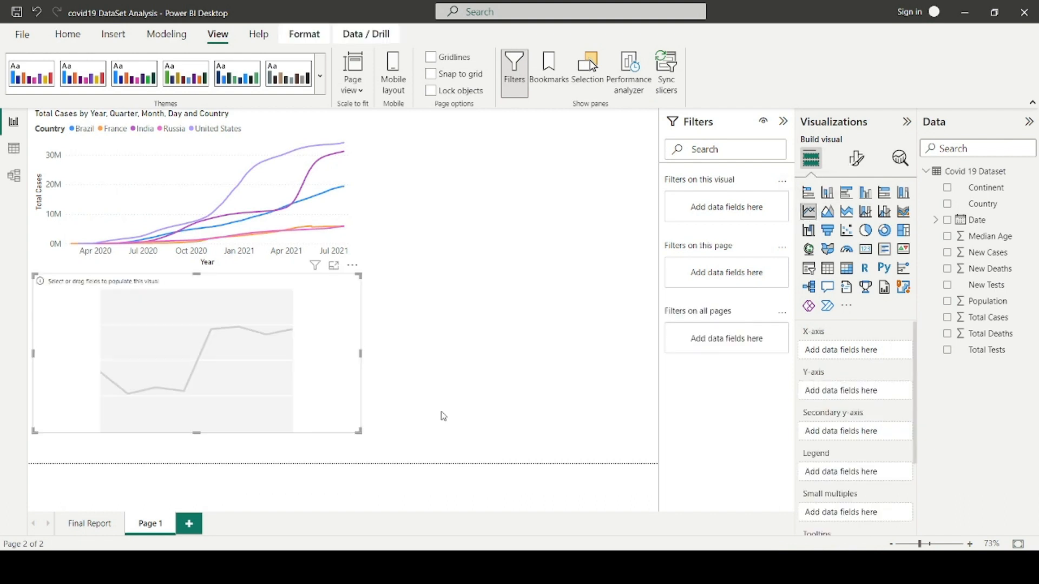
click(334, 265)
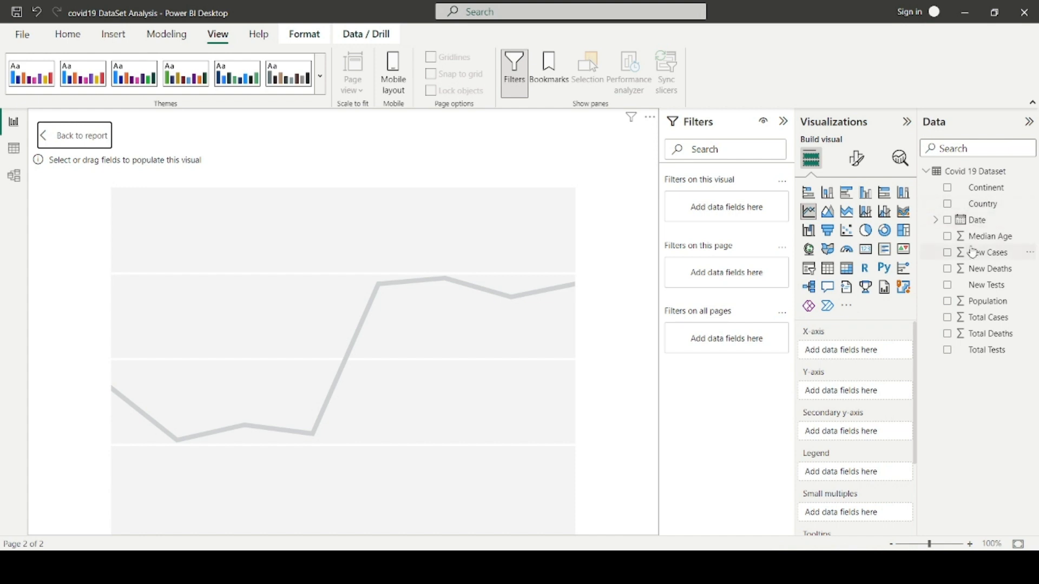
Assign Median Age to the new line chart's Y-axis, Continent to its X-axis and Country to its legend
drag(973, 238, 911, 313)
drag(869, 353, 846, 403)
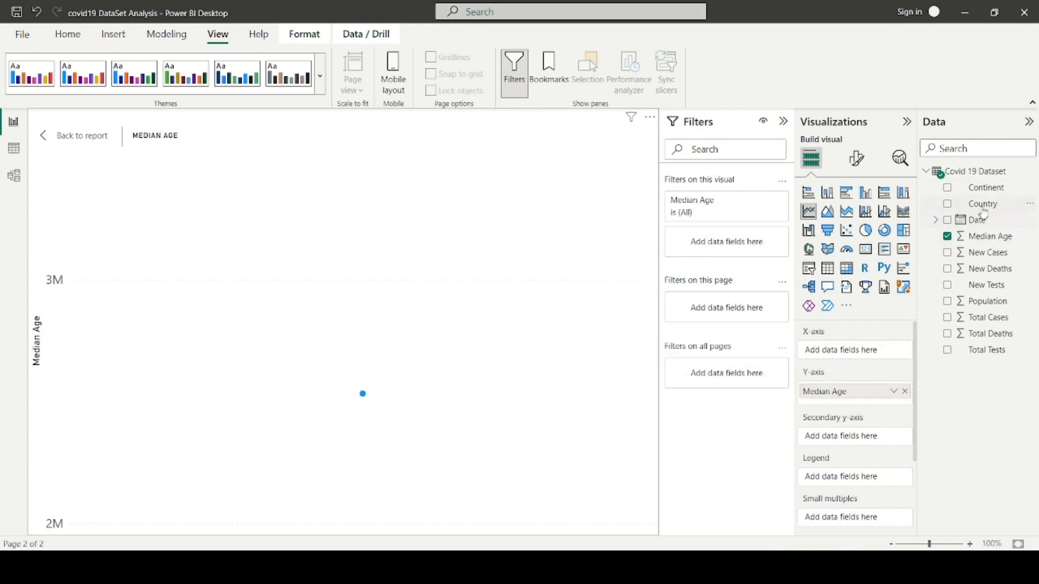
drag(984, 187, 860, 350)
drag(998, 208, 855, 479)
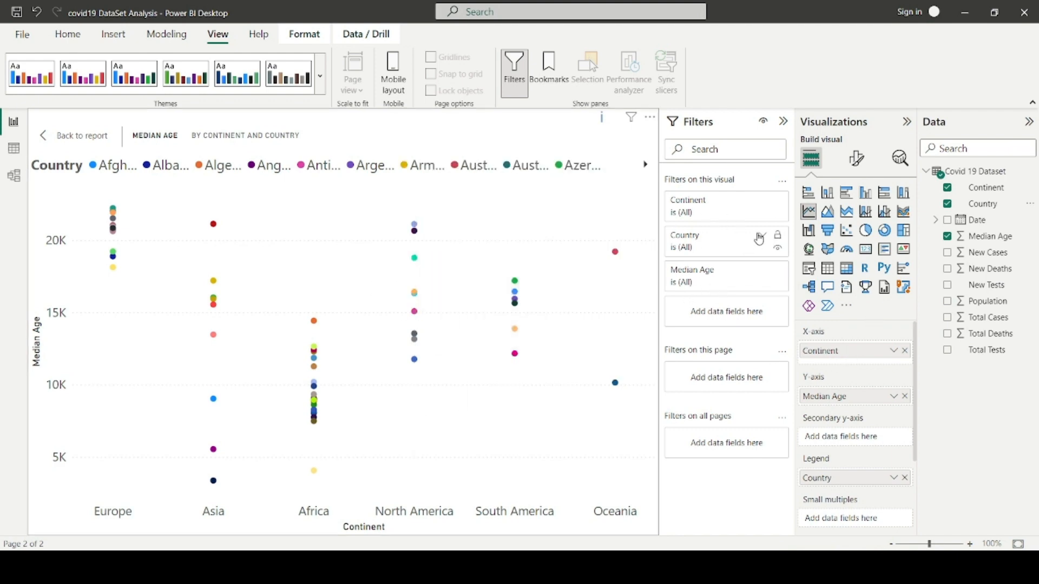
Filter the median age chart to the top 10 countries by Total Cases
click(762, 235)
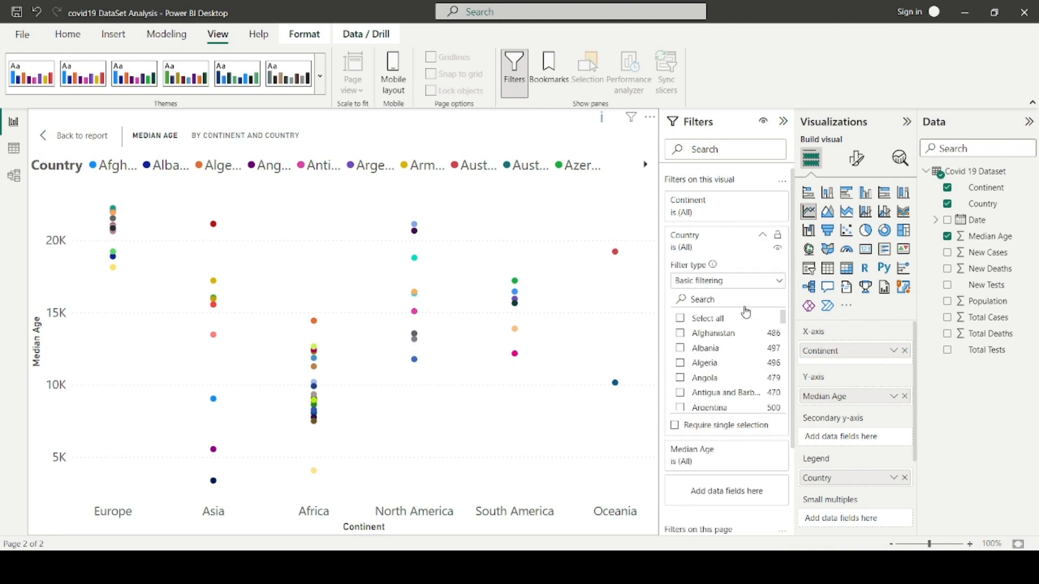
click(722, 281)
click(721, 330)
click(763, 316)
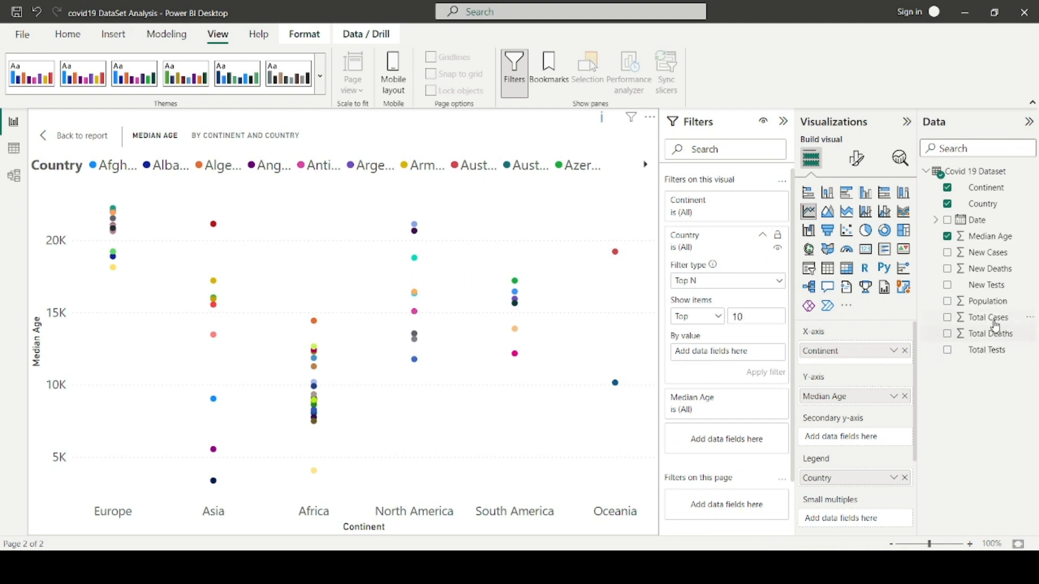
drag(995, 325, 703, 352)
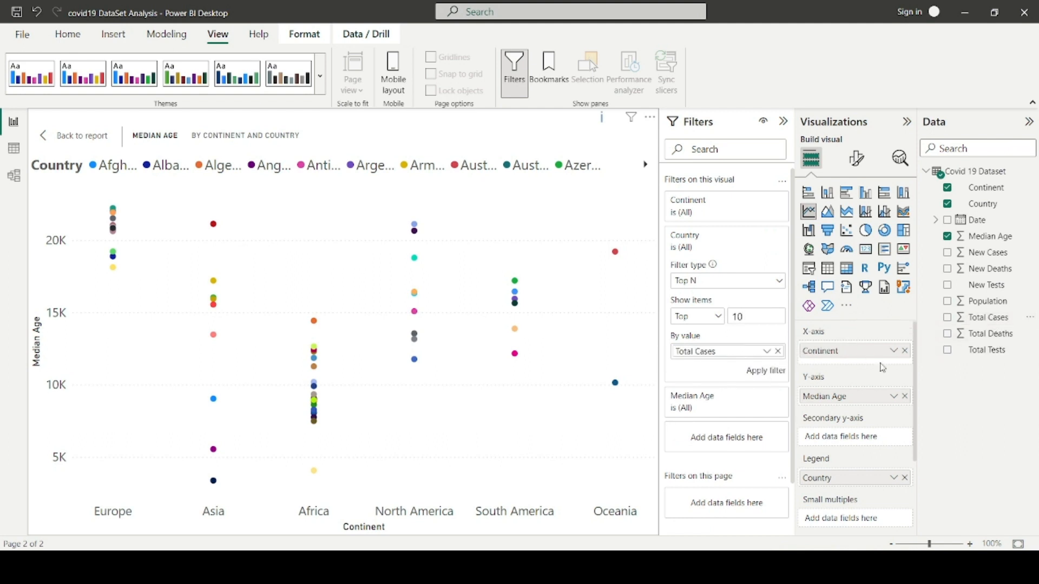
click(758, 373)
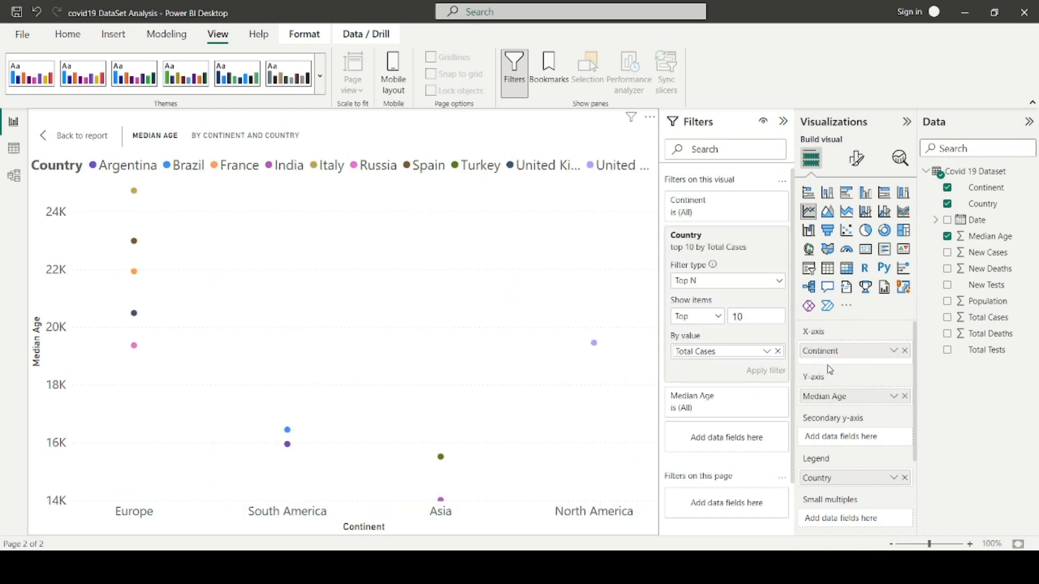
Summarize Median Age as Average, inspect the countries' values per continent and return to the report page
click(892, 397)
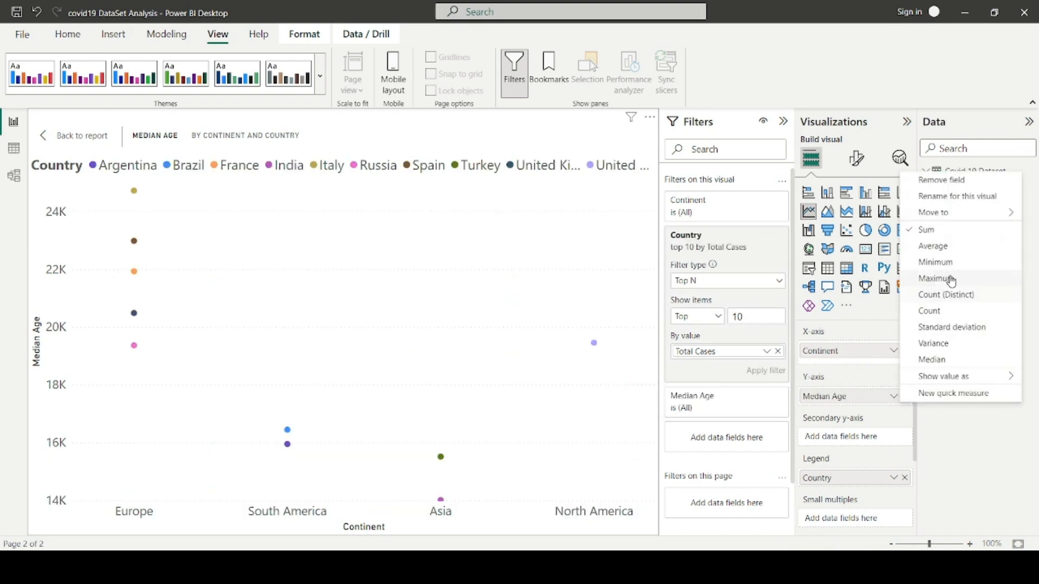
click(933, 246)
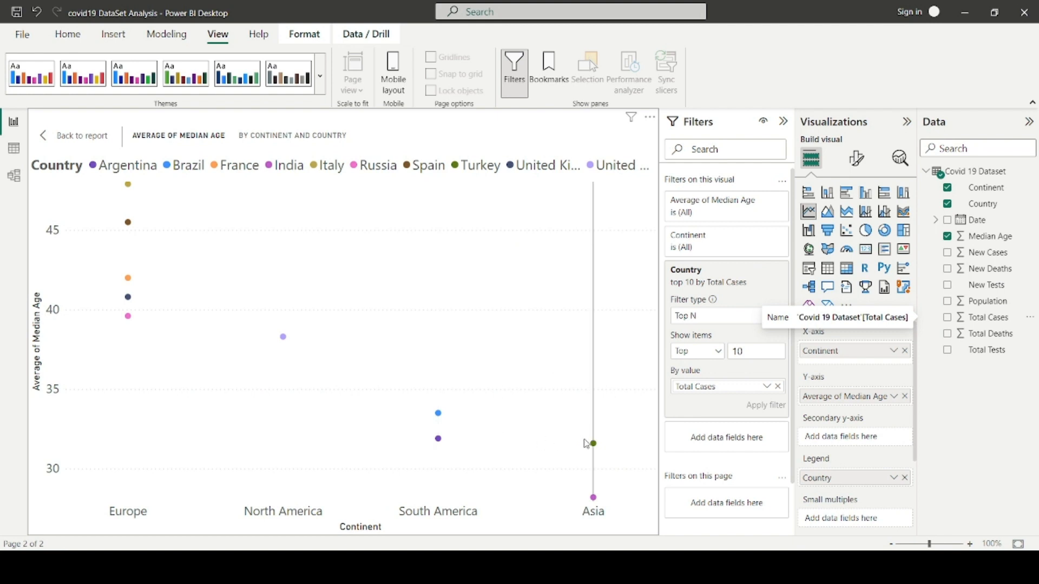
mouse_move(594, 446)
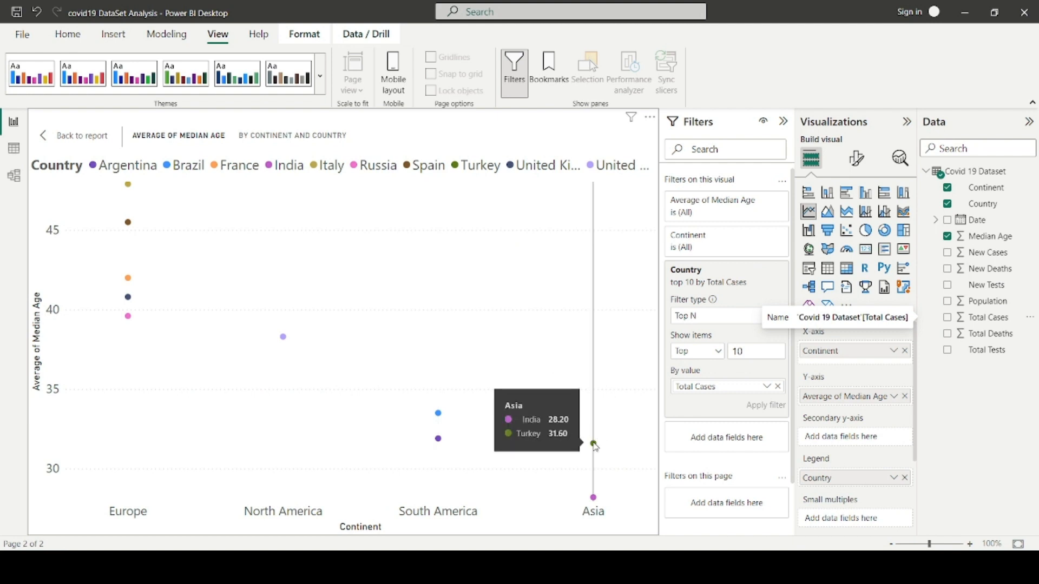
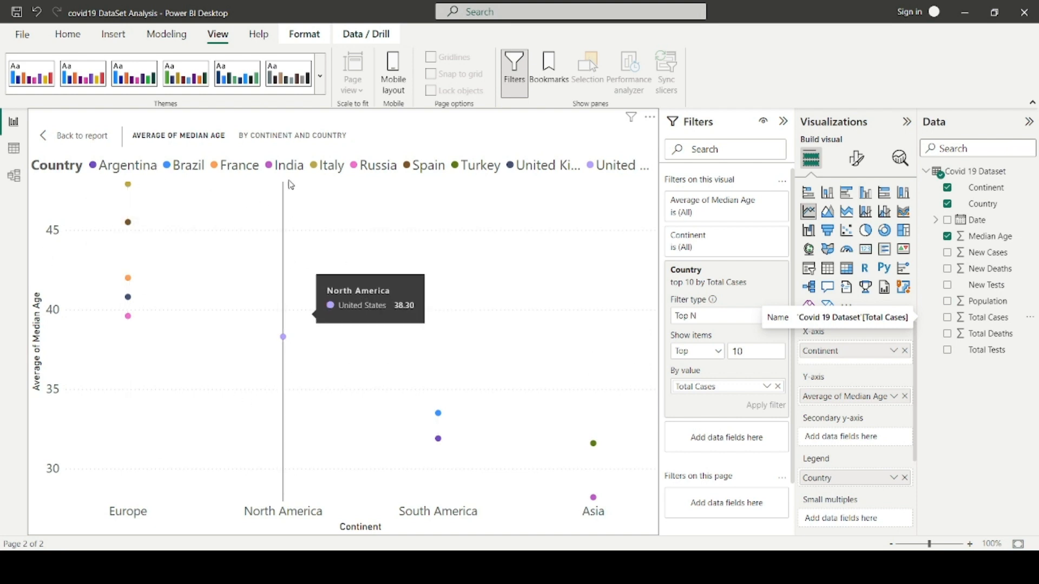
click(47, 136)
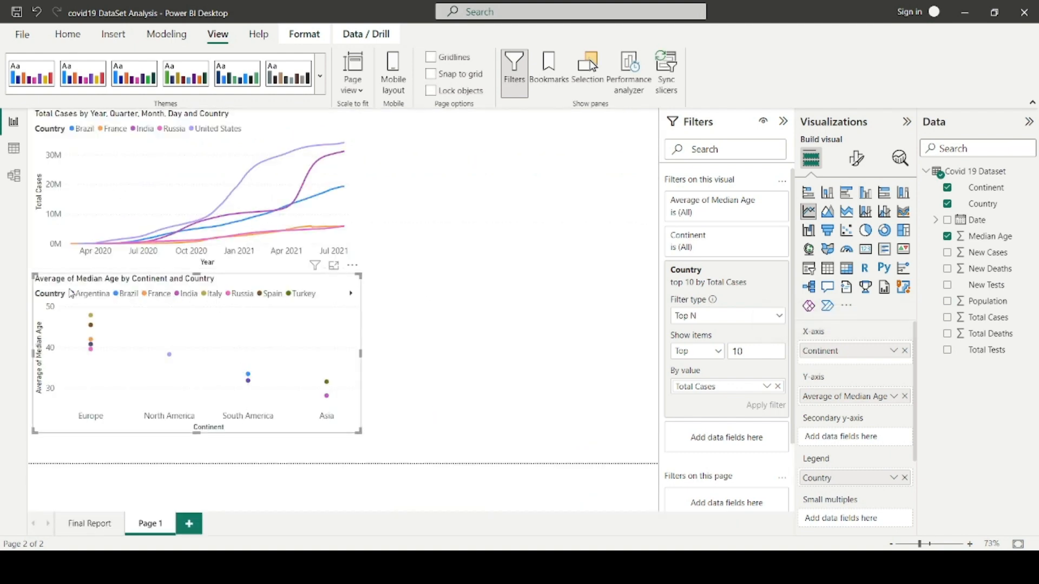
Turn off the legend of the median age chart in focus mode and return to the report page
drag(70, 293, 110, 288)
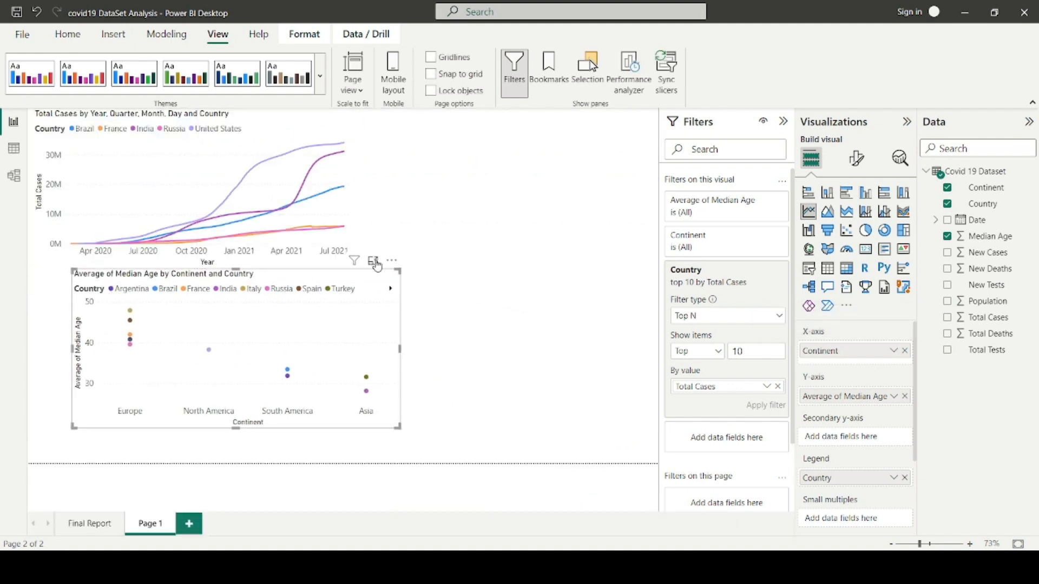
click(374, 262)
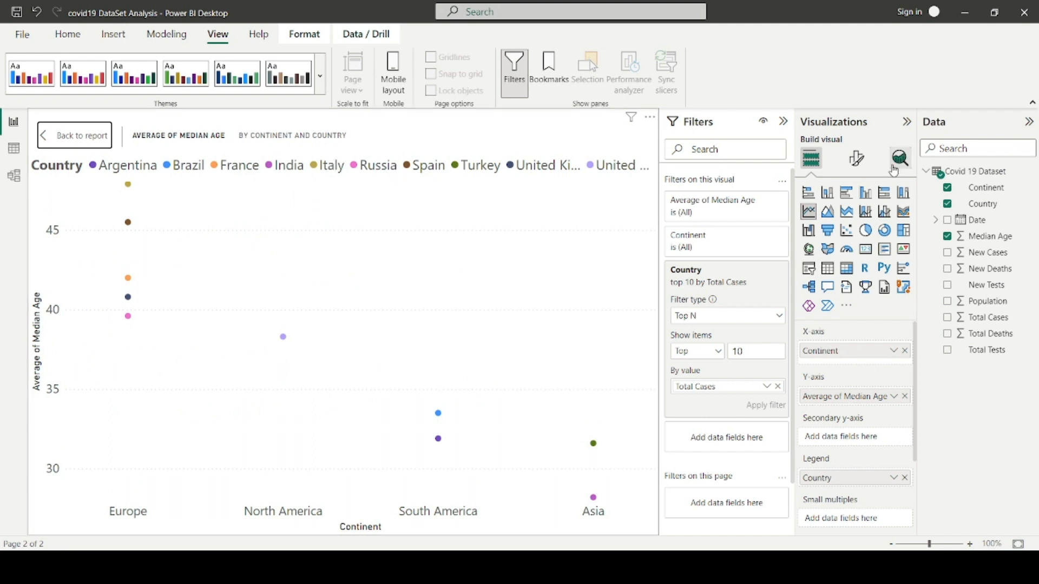
click(856, 158)
scroll(843, 441, down, 1)
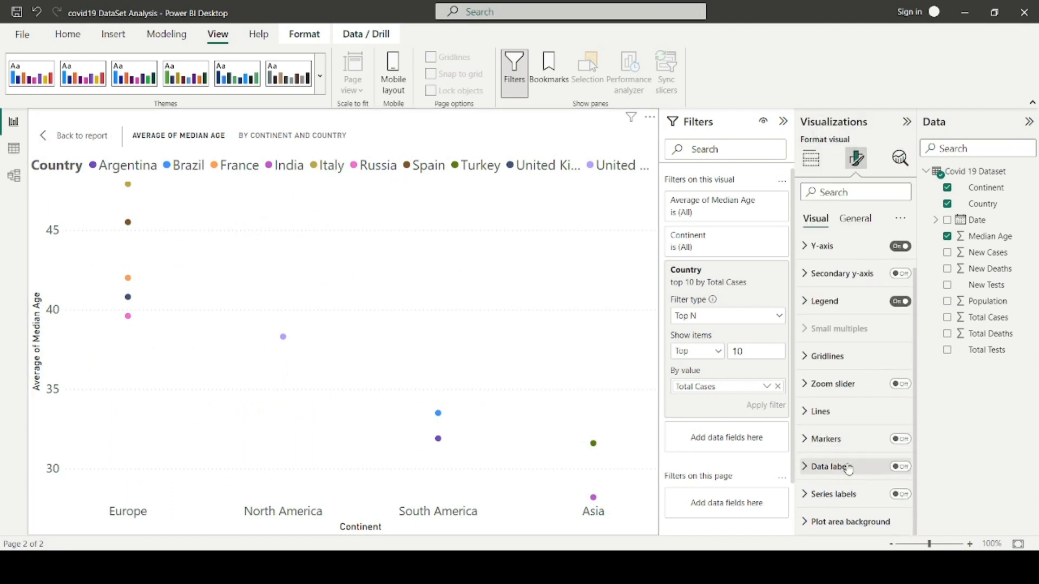
scroll(858, 470, up, 1)
click(900, 334)
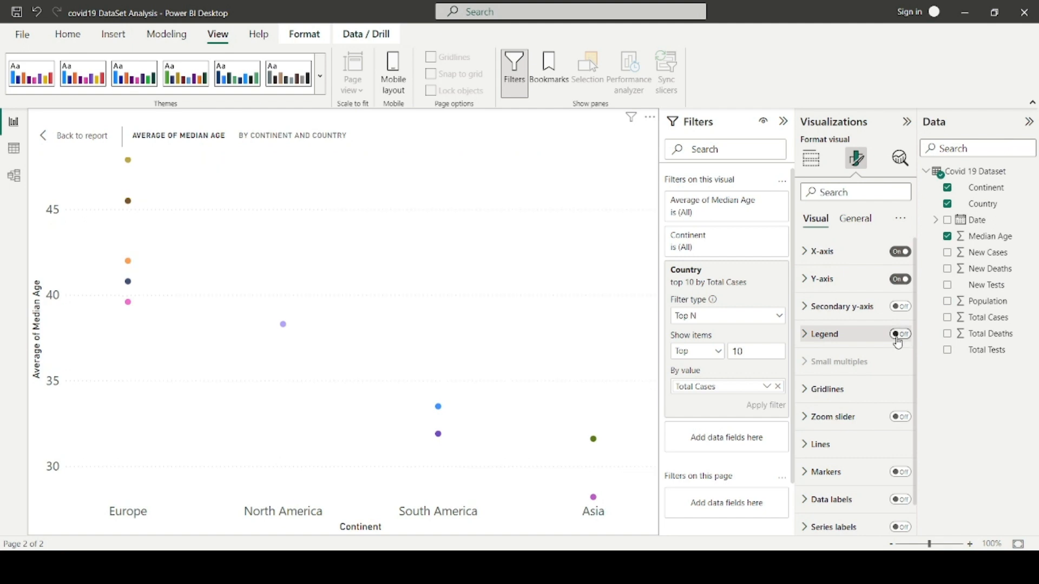
click(81, 135)
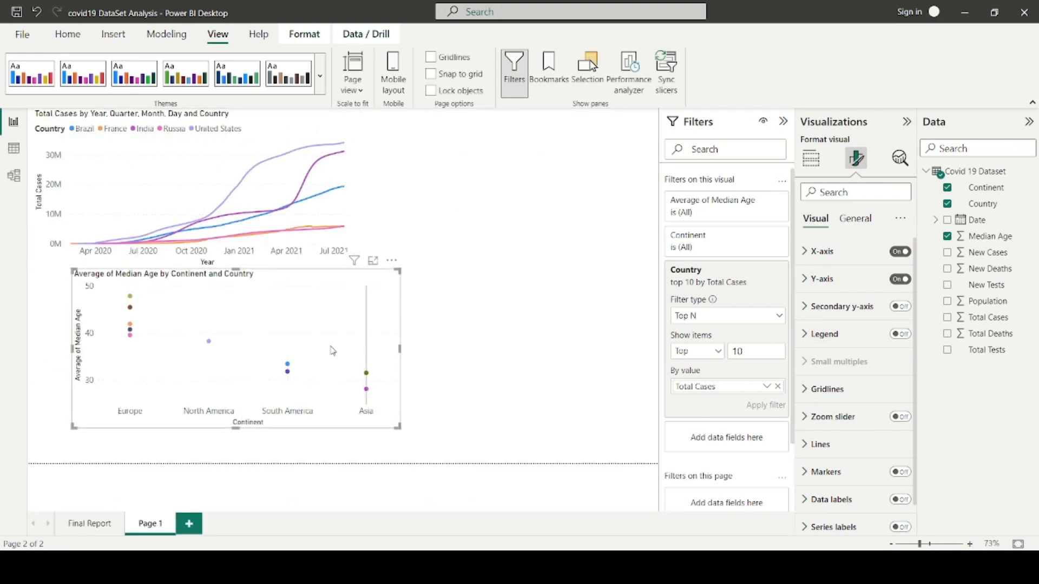
Move the median age chart to the lower-right corner of the page and enlarge it to reach the page edges
click(364, 295)
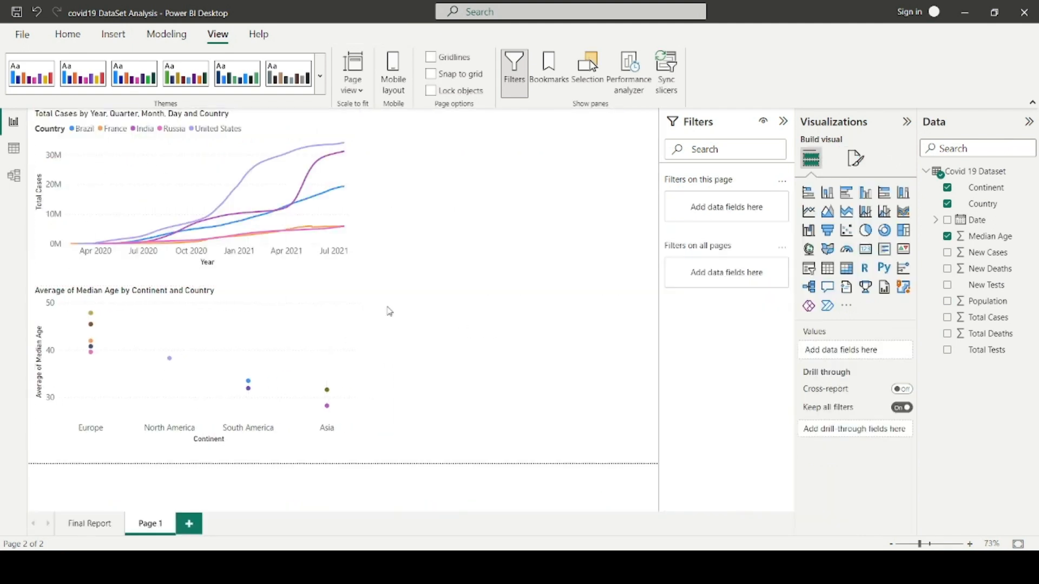
click(360, 295)
drag(361, 292, 567, 319)
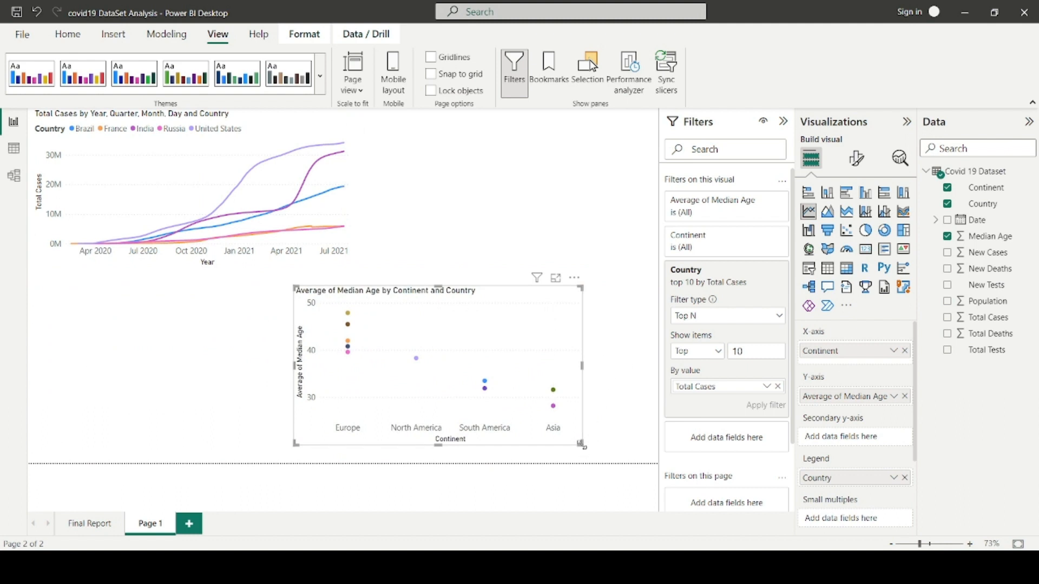
drag(583, 445, 649, 464)
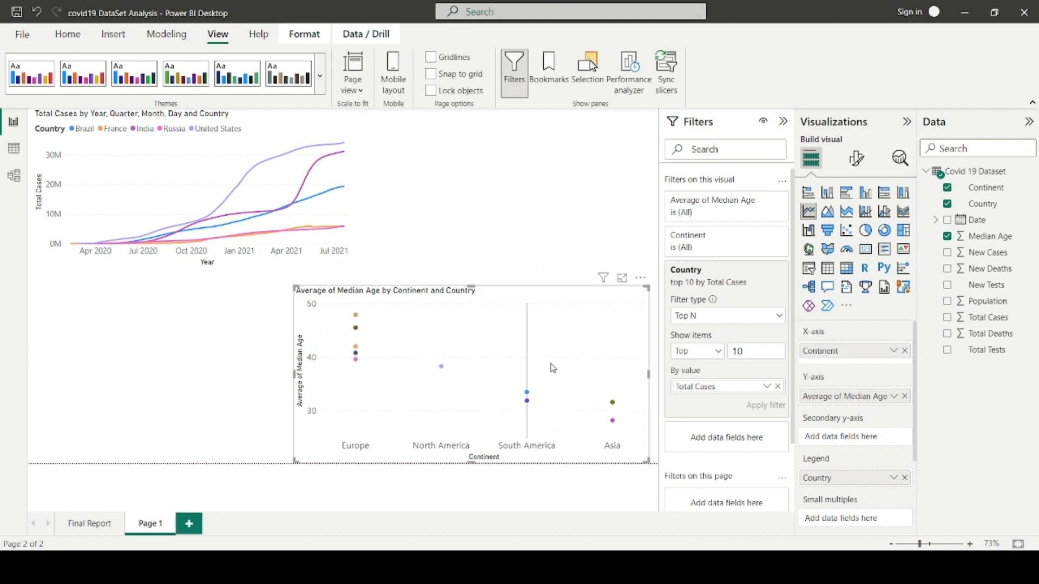
drag(552, 368, 562, 360)
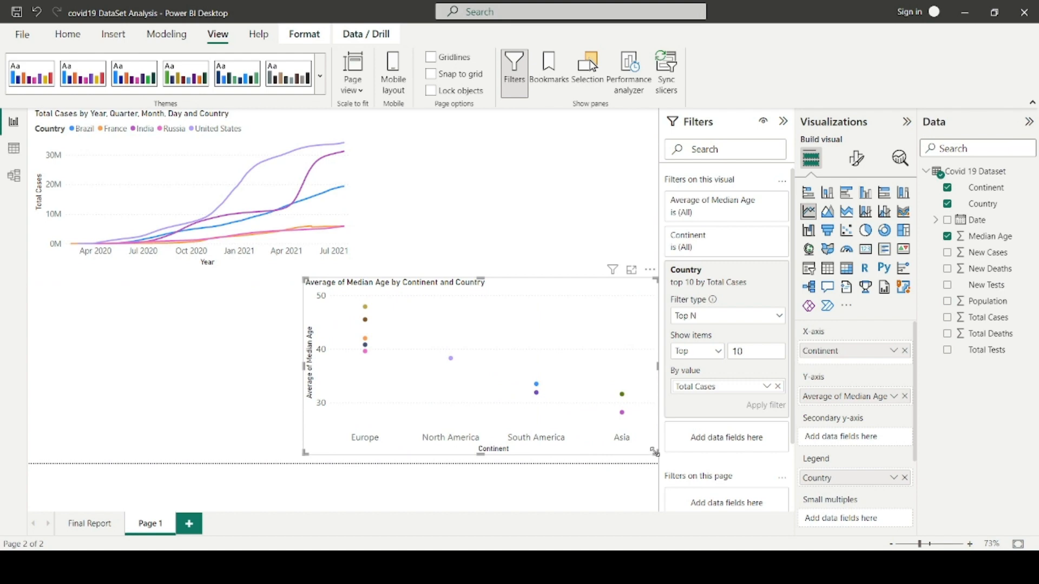
mouse_move(655, 452)
mouse_down()
mouse_move(656, 466)
mouse_move(559, 461)
mouse_move(657, 464)
mouse_up()
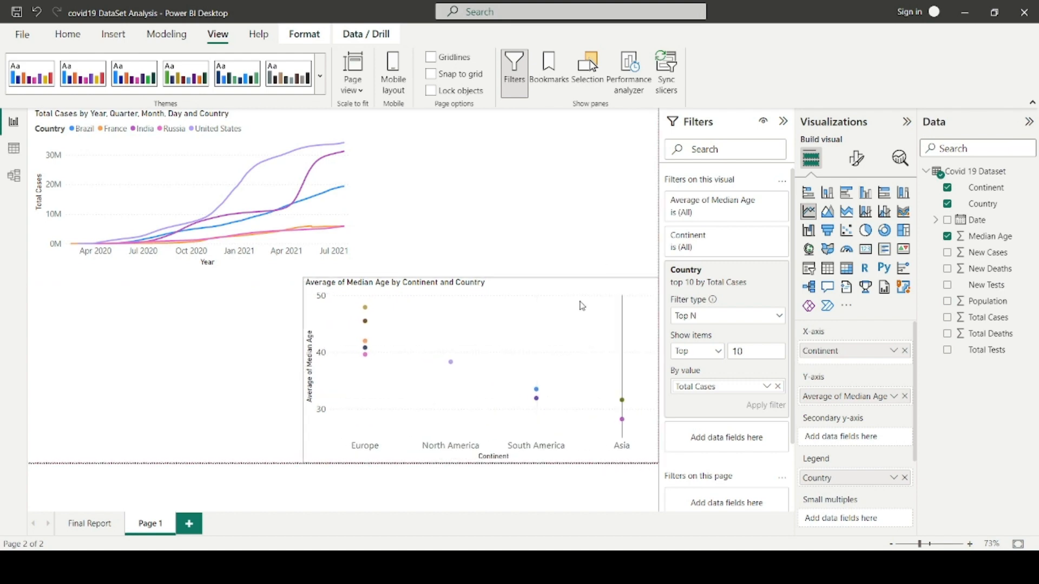
click(574, 226)
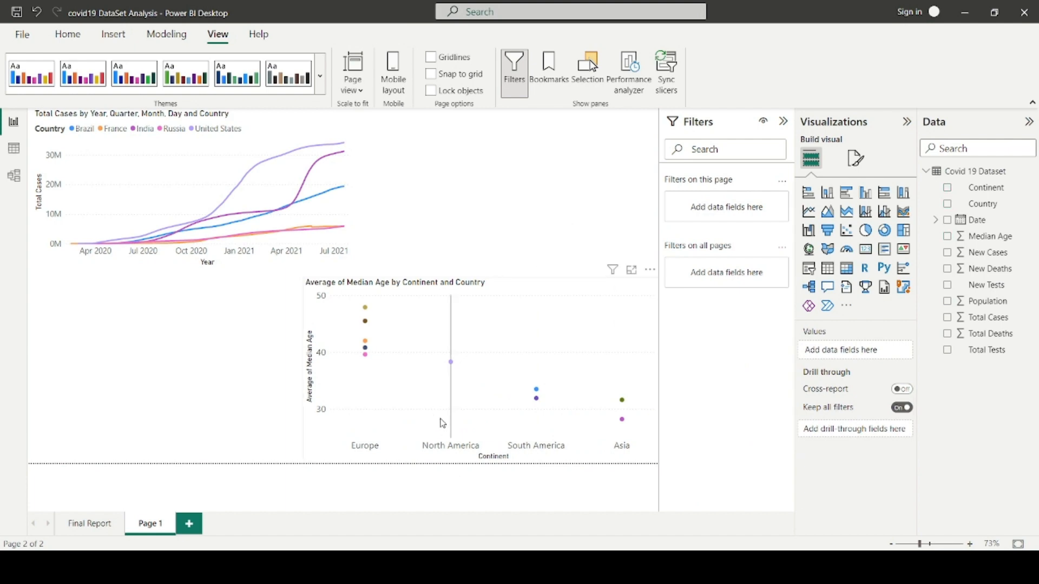
Review the card objectives Total Cases, New Cases and Total Deaths in the Objectives list and add another page to the report
click(504, 566)
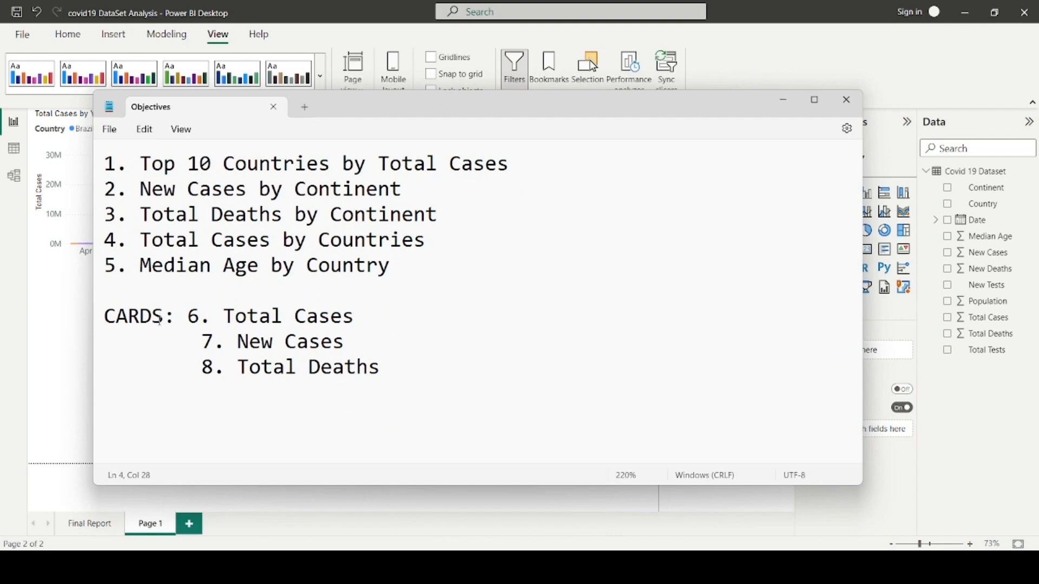
drag(109, 314, 374, 311)
drag(237, 342, 345, 342)
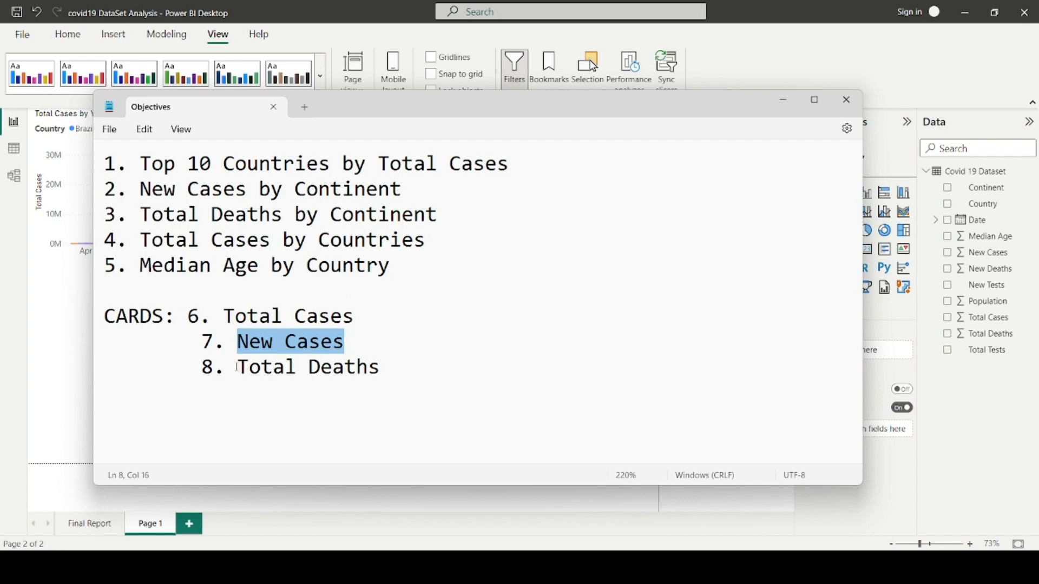
drag(239, 368, 393, 368)
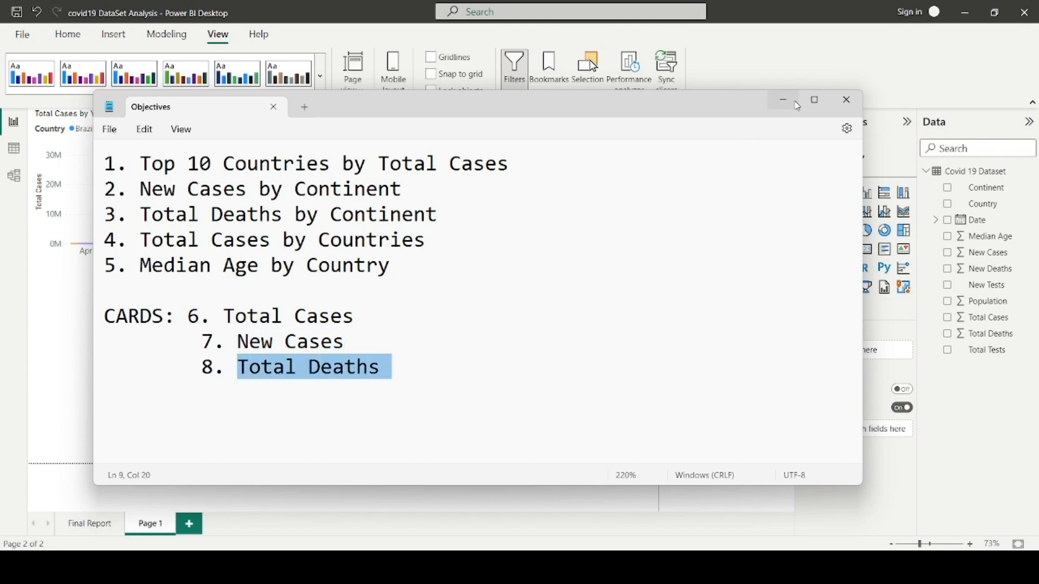
click(784, 100)
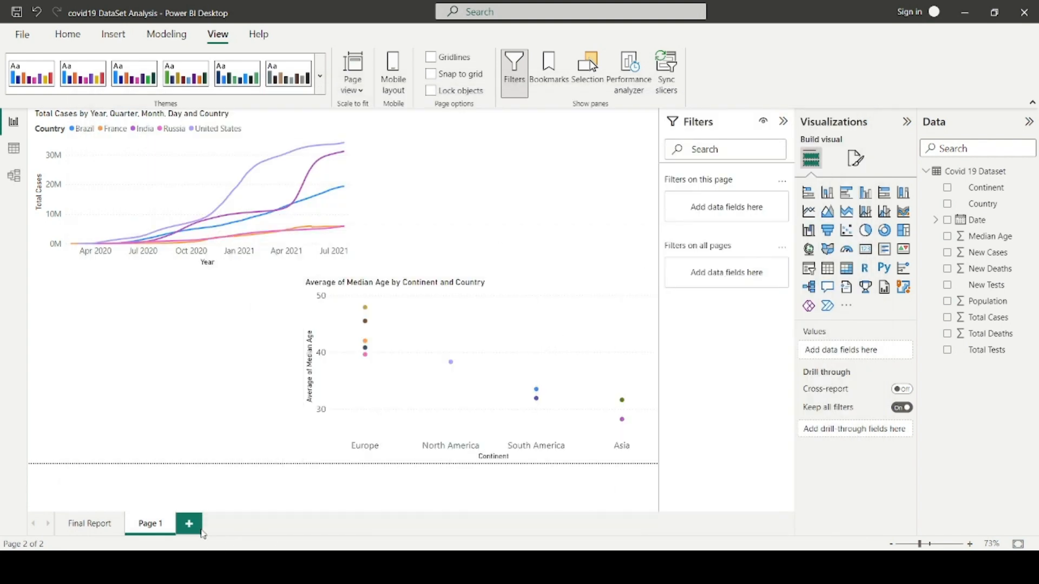
click(198, 525)
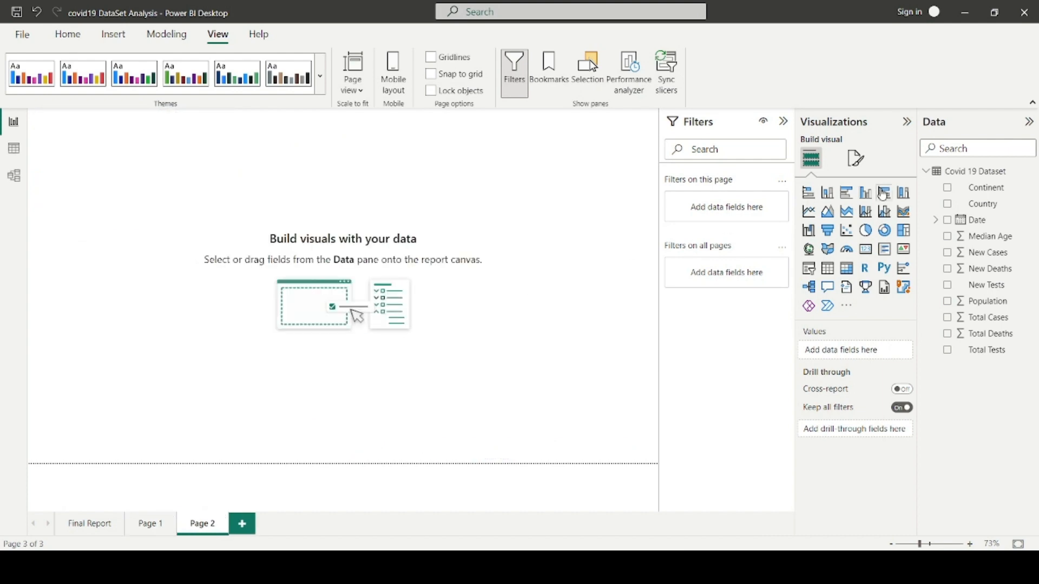
Add a card visual to the empty page showing Total Cases
click(864, 250)
click(554, 308)
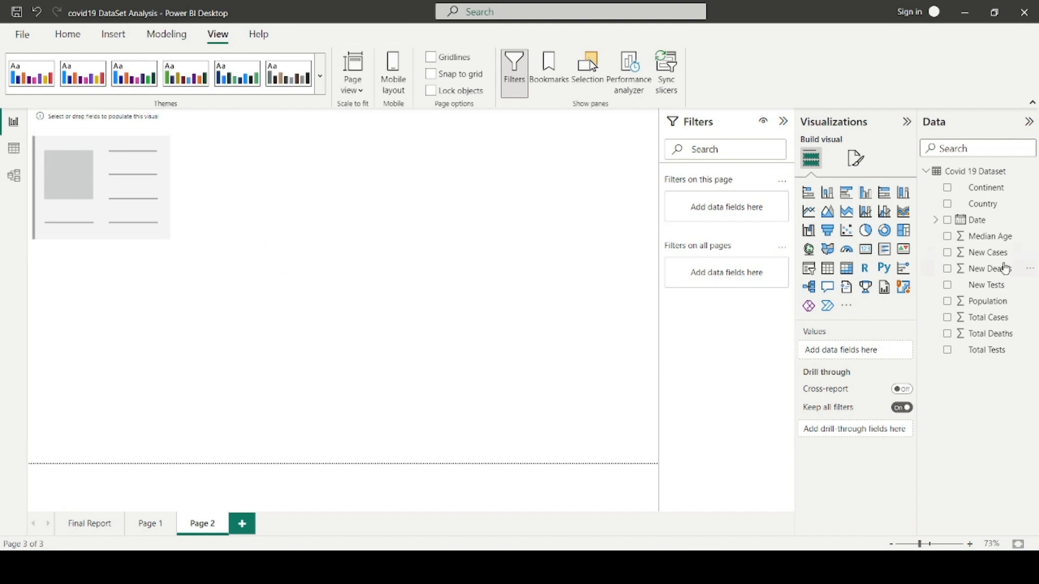
click(141, 208)
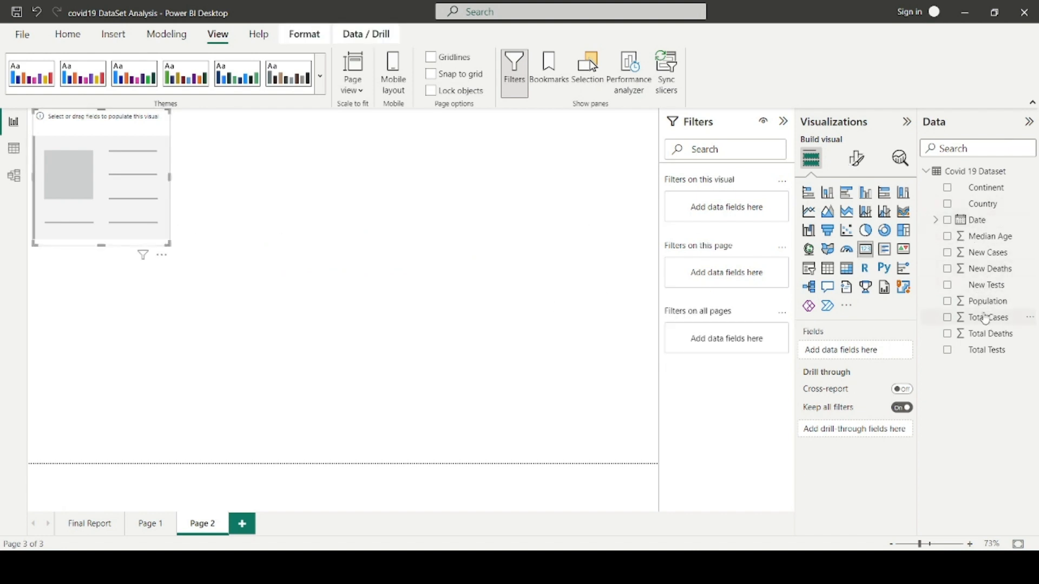
drag(986, 324, 860, 351)
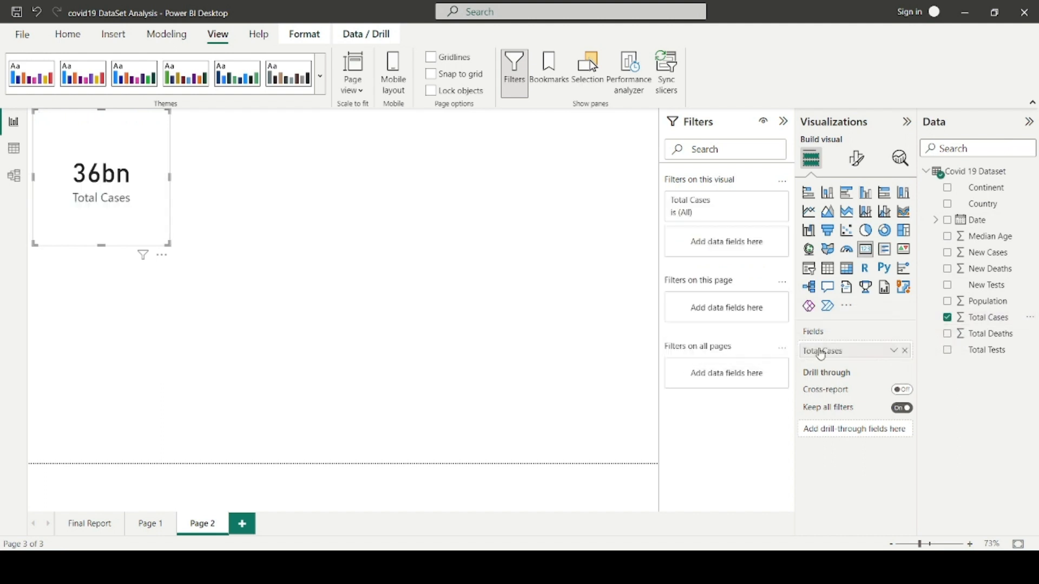
click(487, 267)
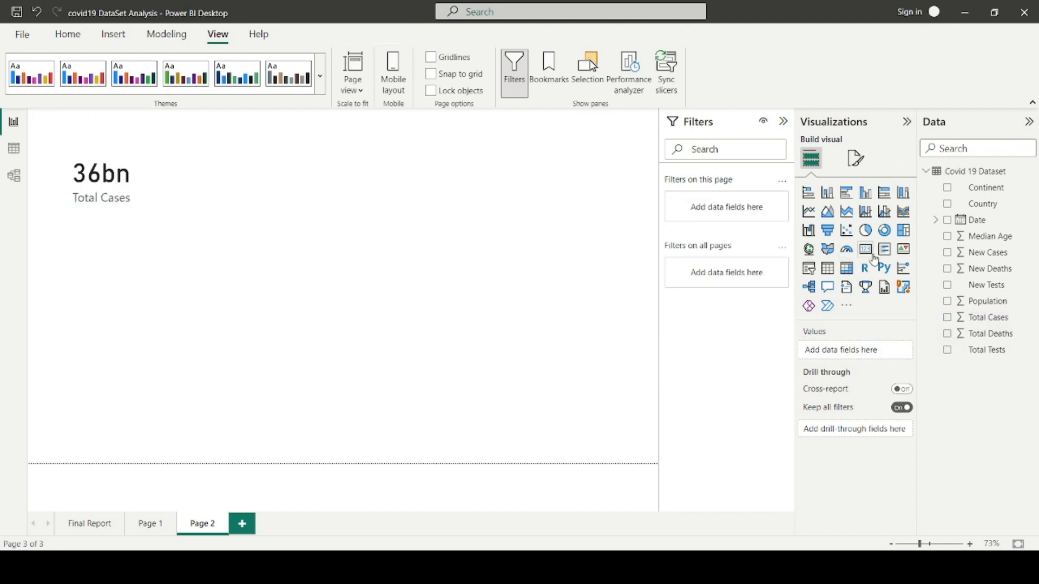
Add a second card showing New Cases, shrink it and place it beside the Total Cases card
click(866, 249)
drag(135, 322, 371, 240)
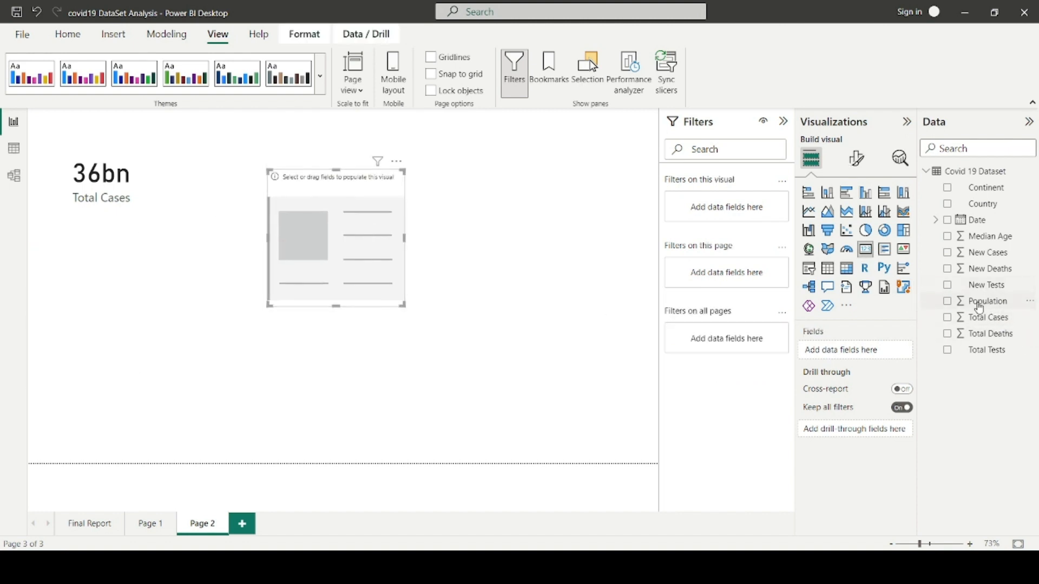
drag(998, 259, 892, 353)
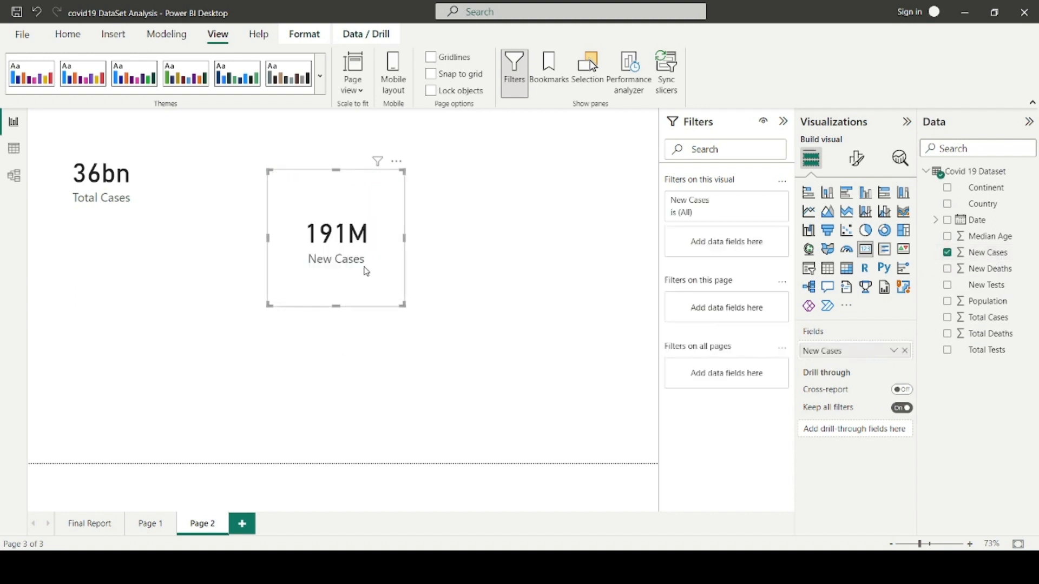
drag(366, 272, 290, 211)
click(427, 249)
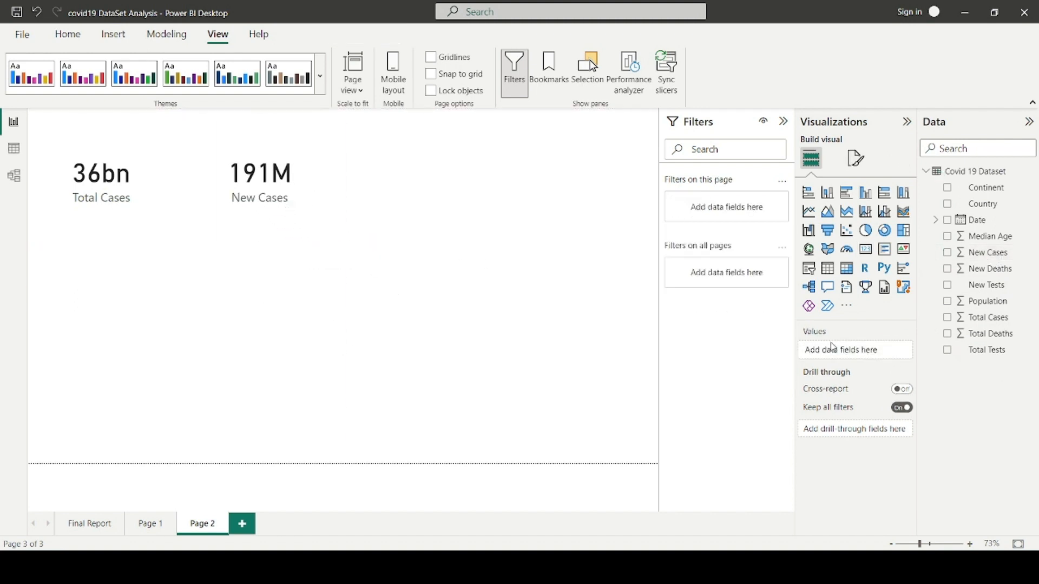
Add a third card showing Total Deaths, place it to the right of the New Cases card and shrink it
click(865, 249)
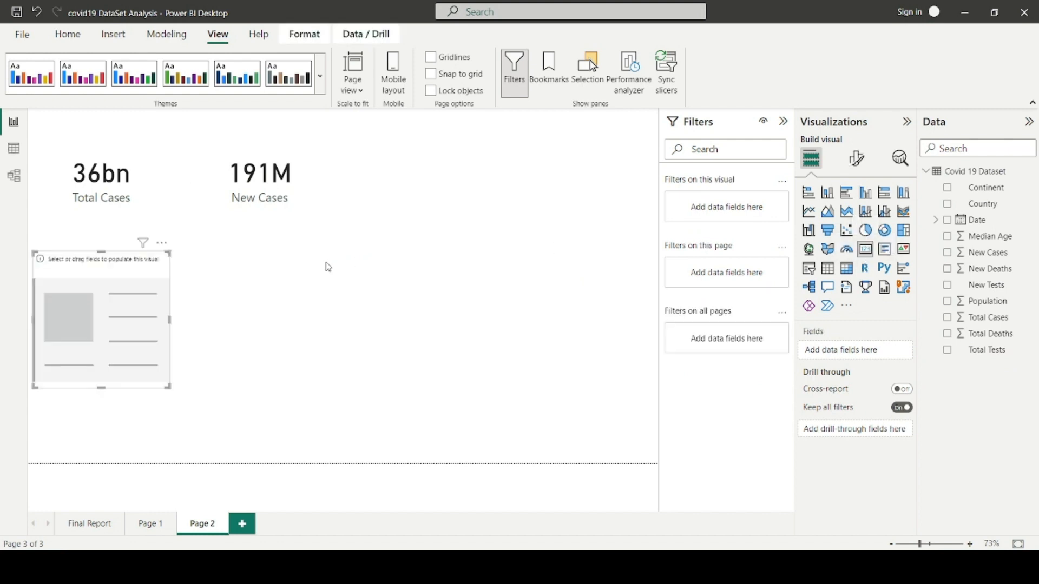
drag(998, 337, 836, 351)
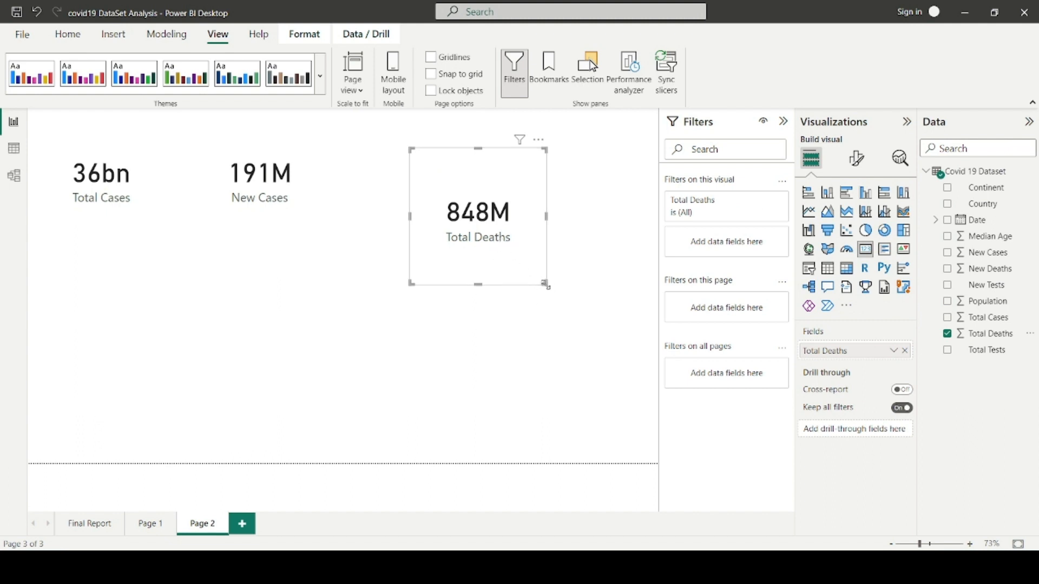
drag(544, 283, 526, 219)
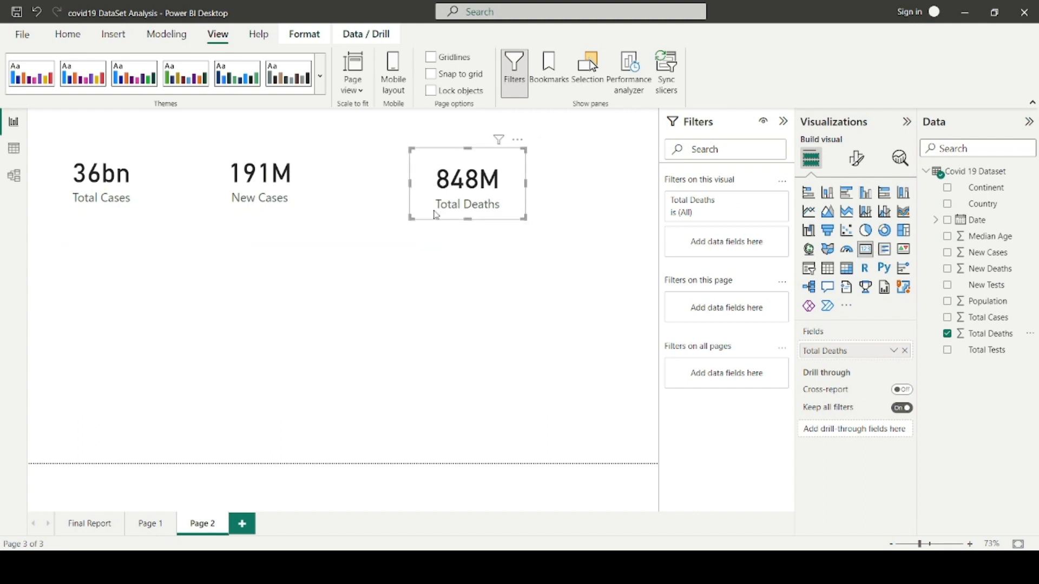
Move the New Cases card next to the Total Deaths card and the Total Cases card next to New Cases
click(275, 196)
drag(327, 245, 369, 184)
click(529, 207)
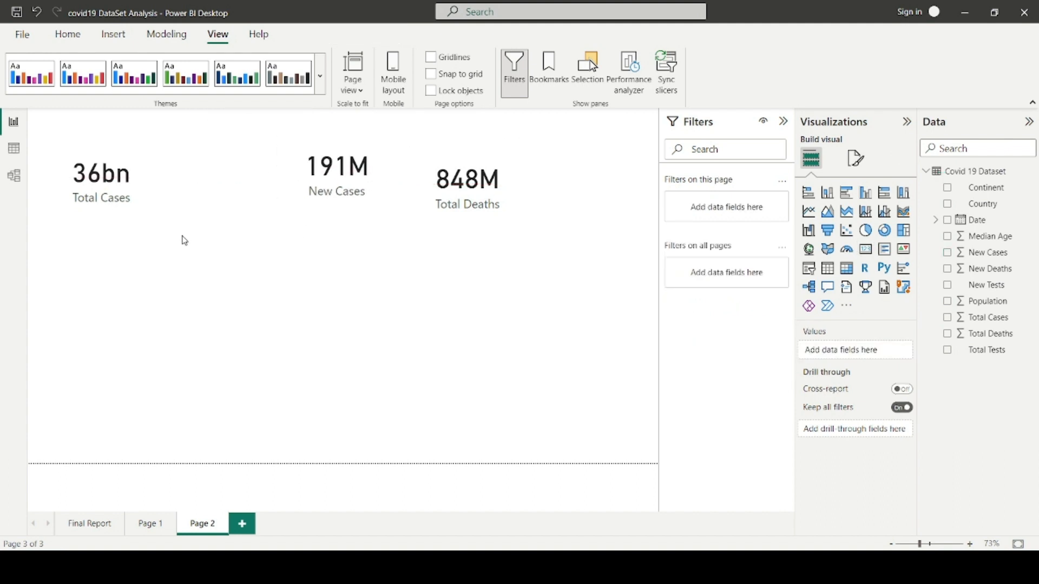
click(138, 196)
drag(119, 185, 248, 178)
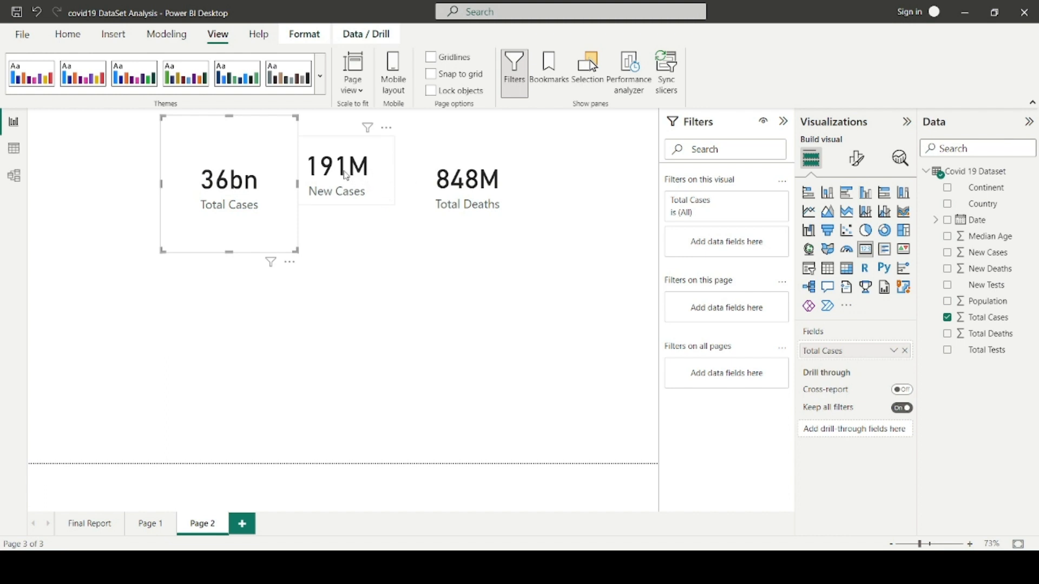
Try Millions as the display units of the Total Cases card's callout value and set them back to Auto
click(864, 159)
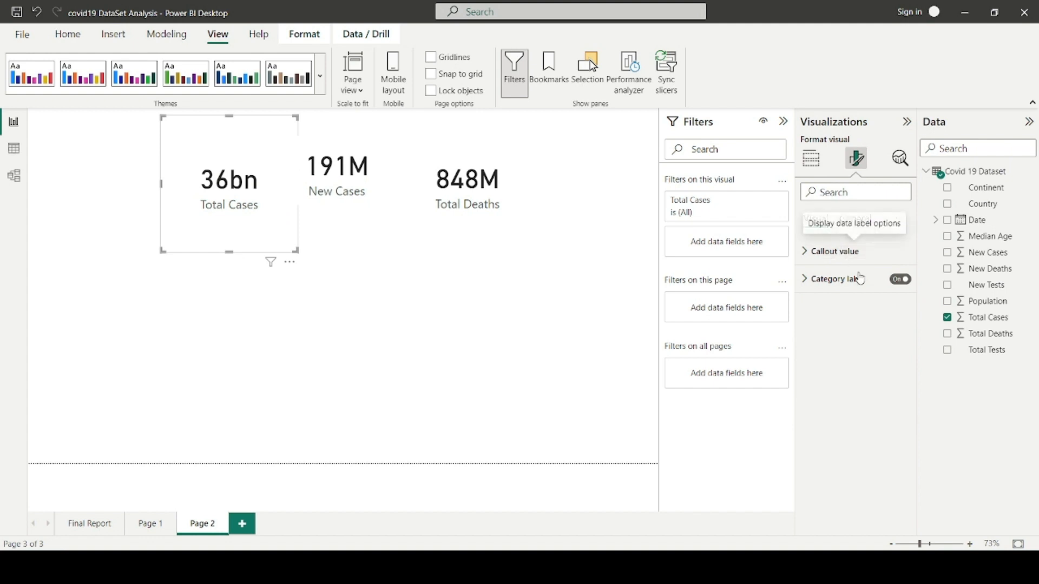
click(833, 252)
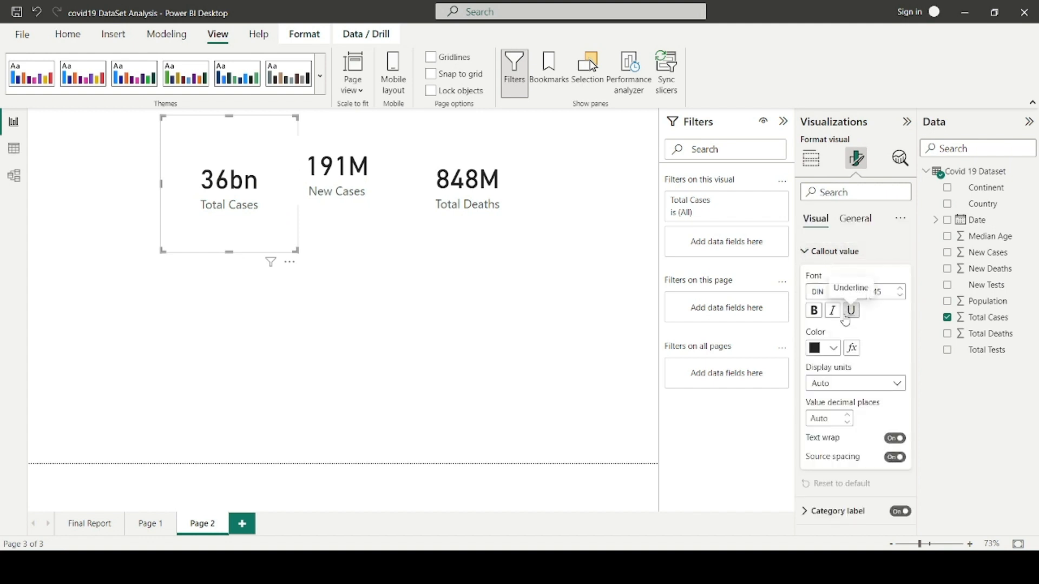
click(856, 383)
click(856, 447)
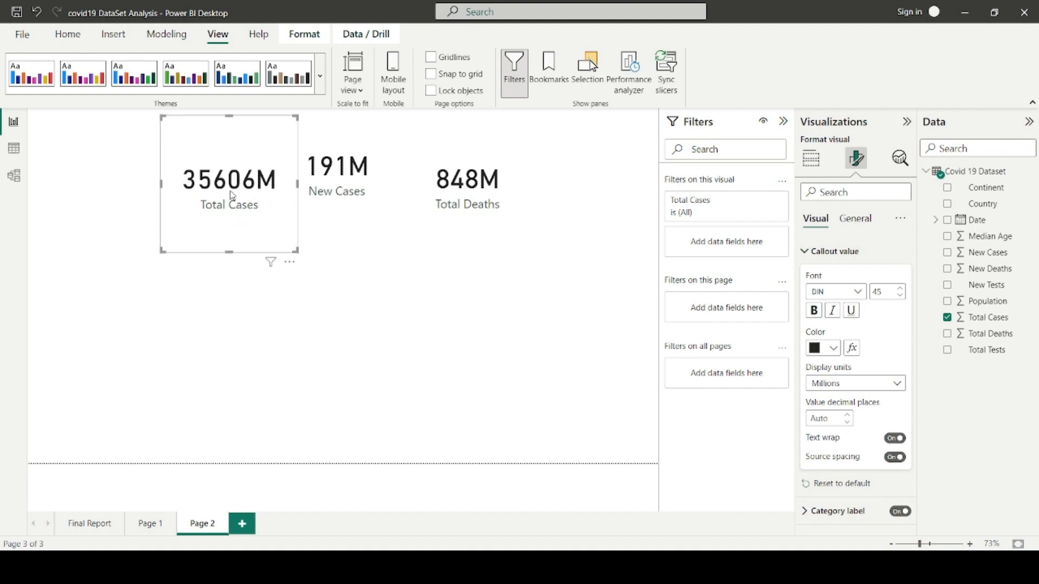
click(862, 384)
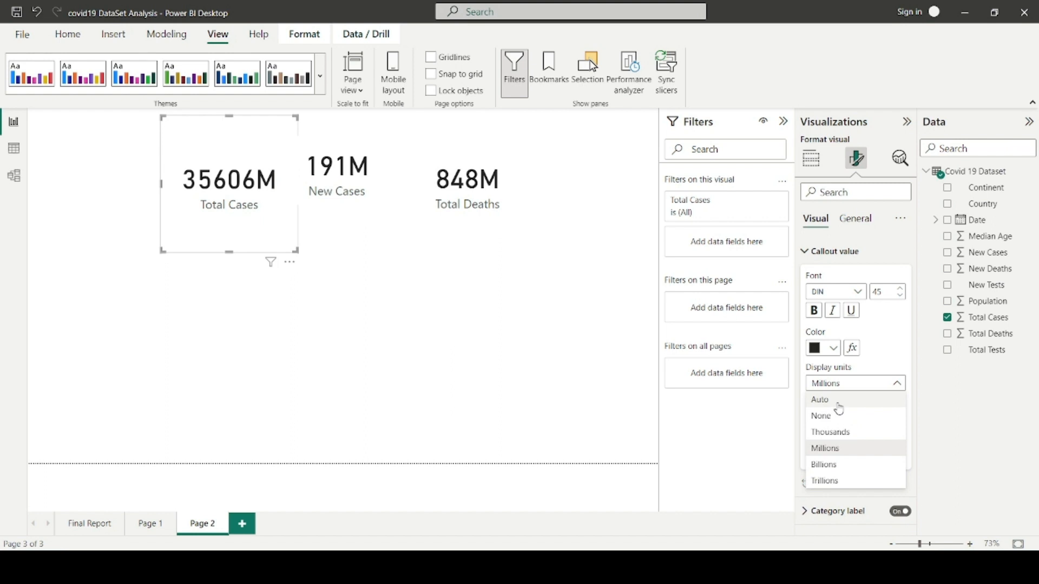
click(838, 403)
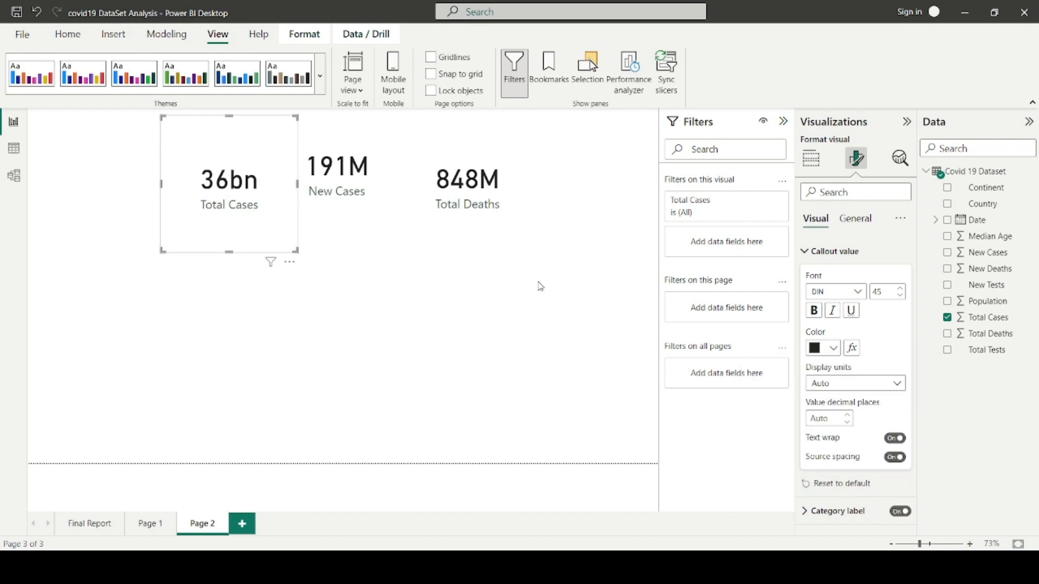
click(353, 284)
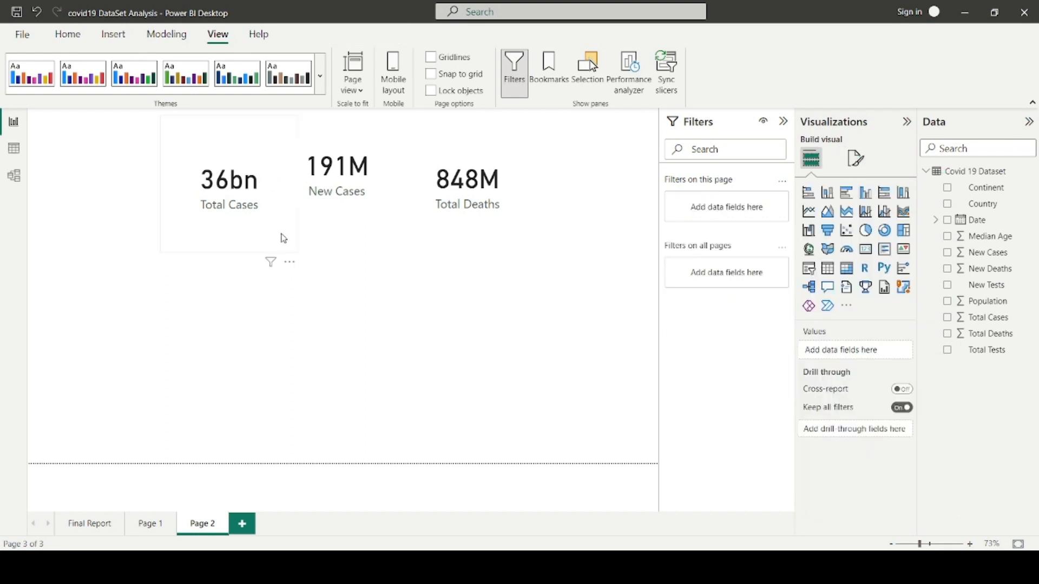
Reduce the height of the Total Cases card and line up the three cards in a row along the page's upper edge
click(276, 252)
drag(296, 252, 296, 178)
click(403, 192)
drag(367, 190, 374, 168)
drag(477, 213, 515, 182)
click(490, 202)
click(489, 183)
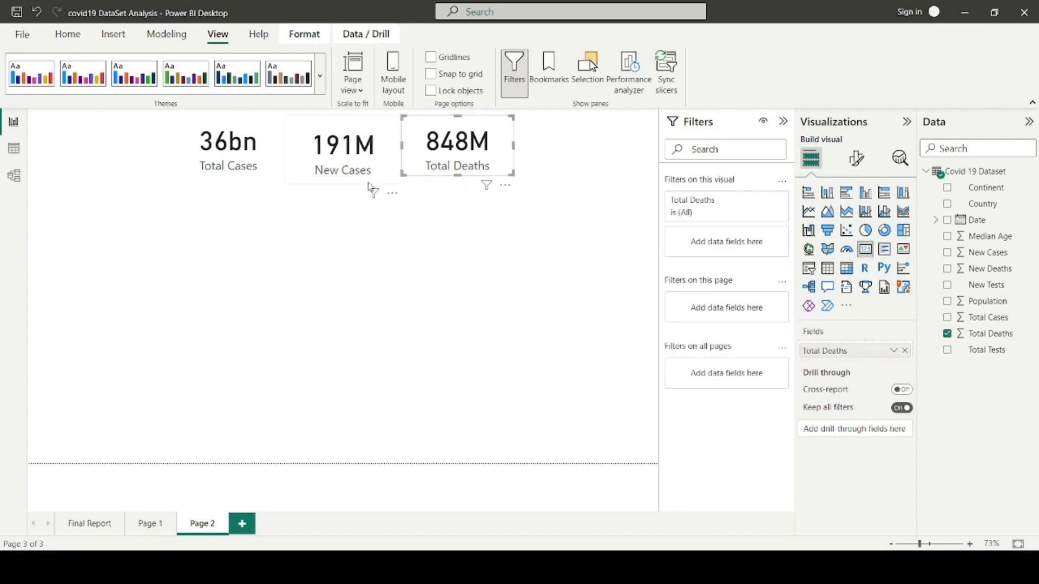
Reduce the height of the New Cases card and narrow the Total Cases card so they sit edge to edge
click(386, 180)
drag(397, 186, 397, 161)
mouse_move(374, 157)
mouse_down()
mouse_move(384, 169)
mouse_move(373, 171)
mouse_up()
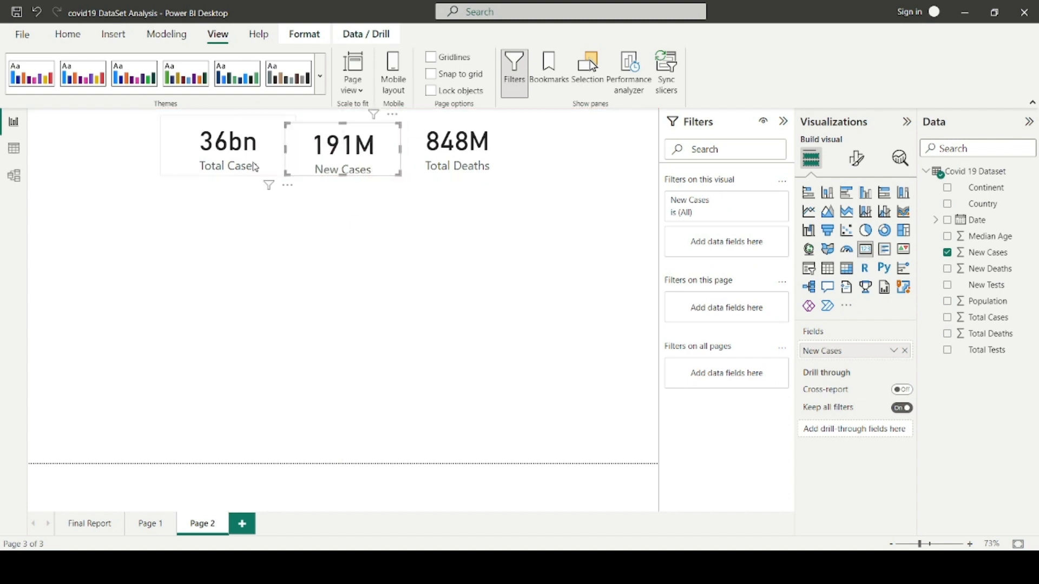
click(295, 173)
drag(294, 173, 272, 162)
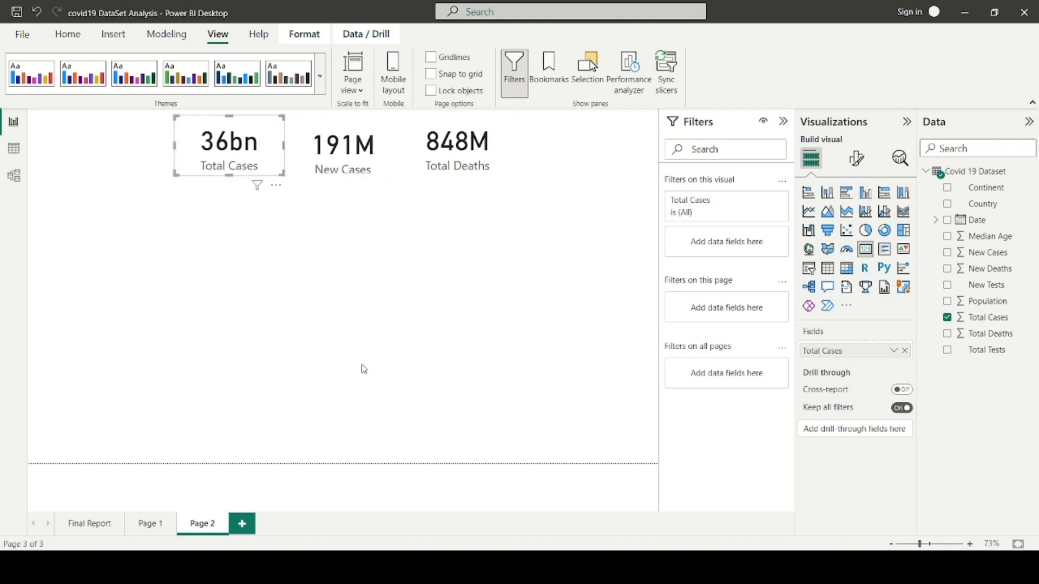
Look through the visuals on the Final Report page and Page 1, and return to Page 2
click(89, 524)
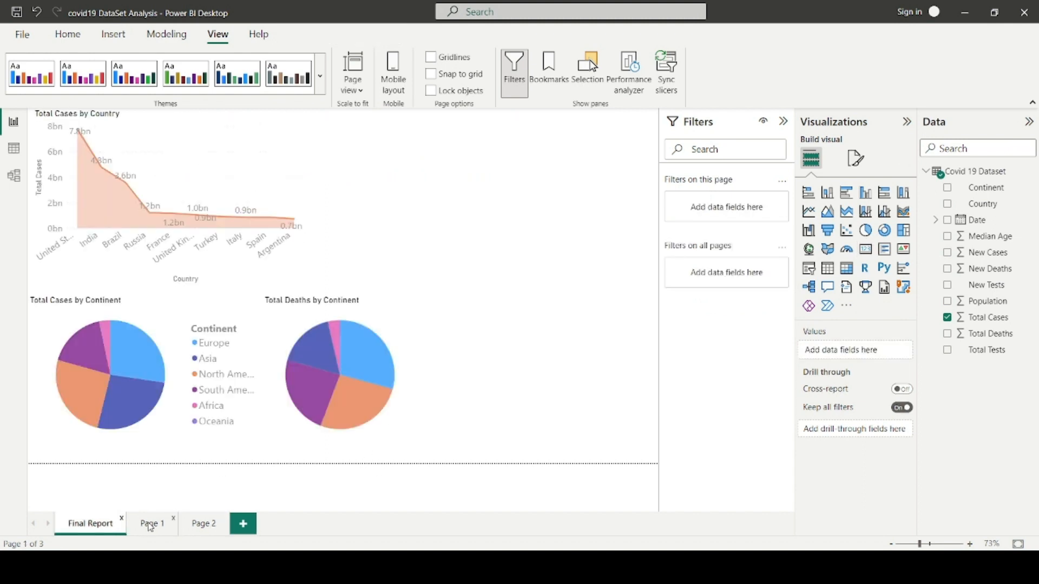
click(150, 523)
click(203, 523)
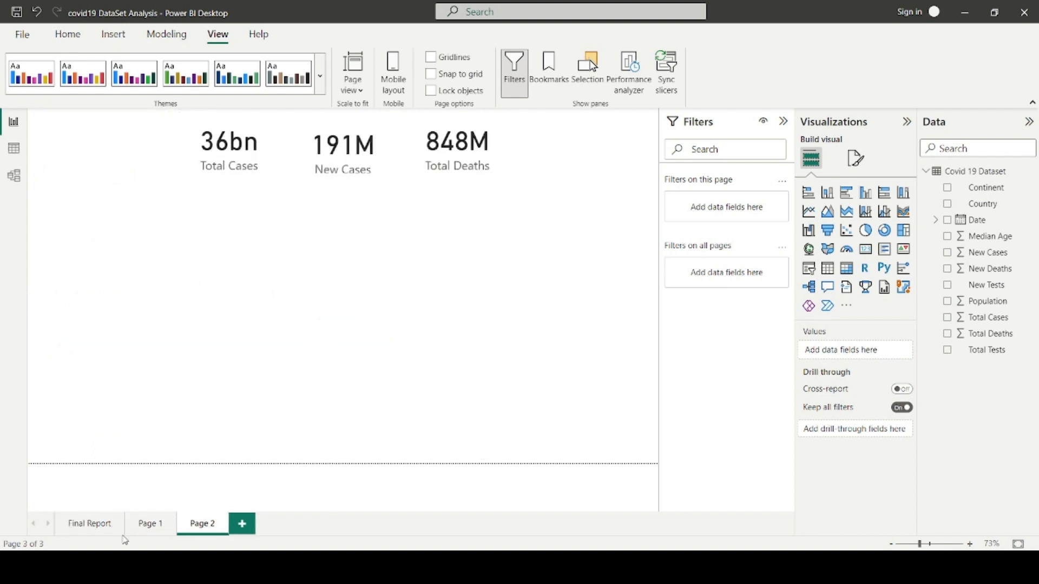
click(95, 525)
click(154, 526)
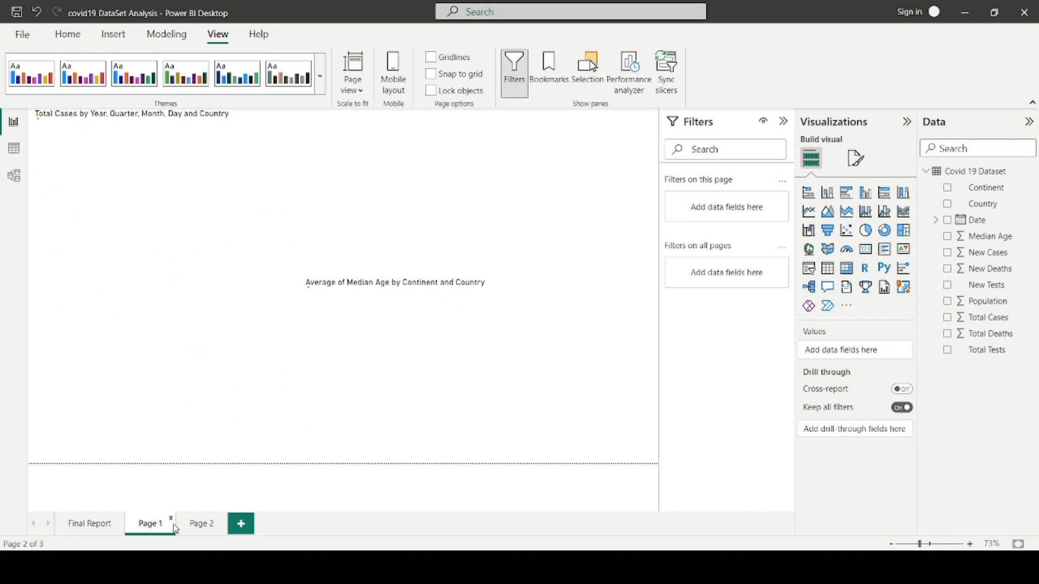
click(203, 528)
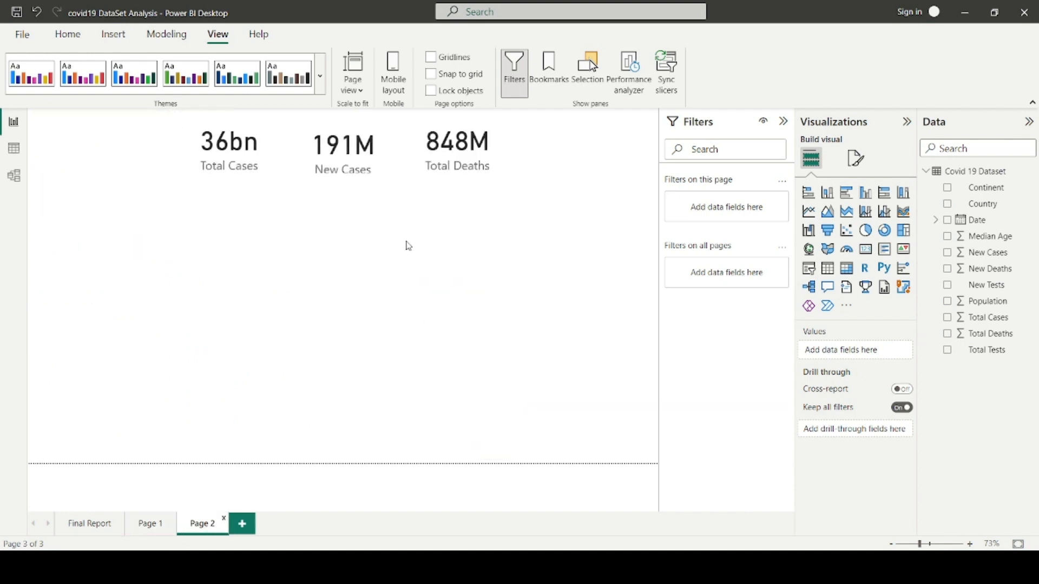
Narrow the Total Deaths card and rearrange the three cards close together around New Cases at the page's upper edge
click(507, 166)
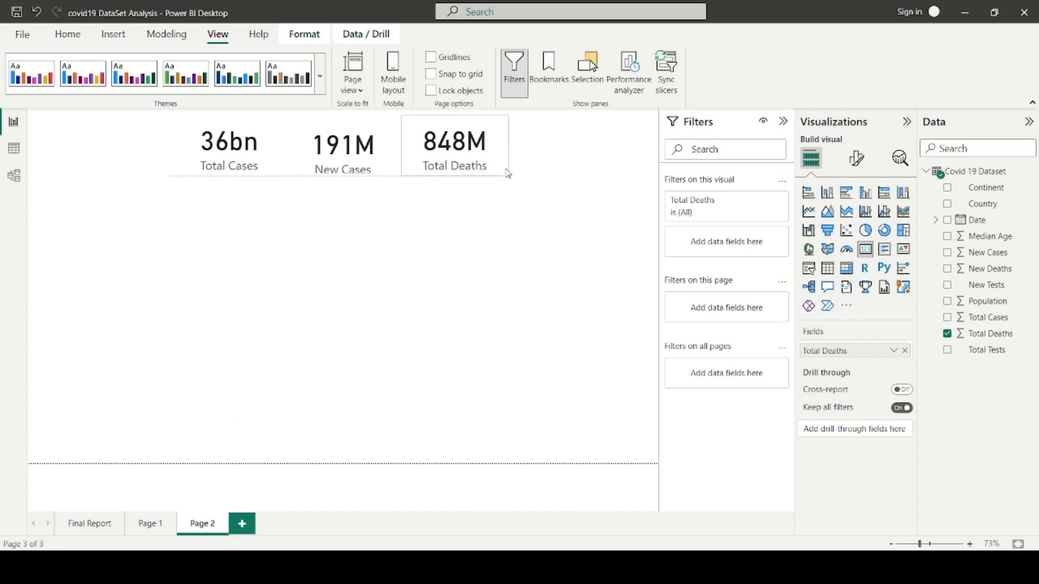
drag(510, 173, 641, 165)
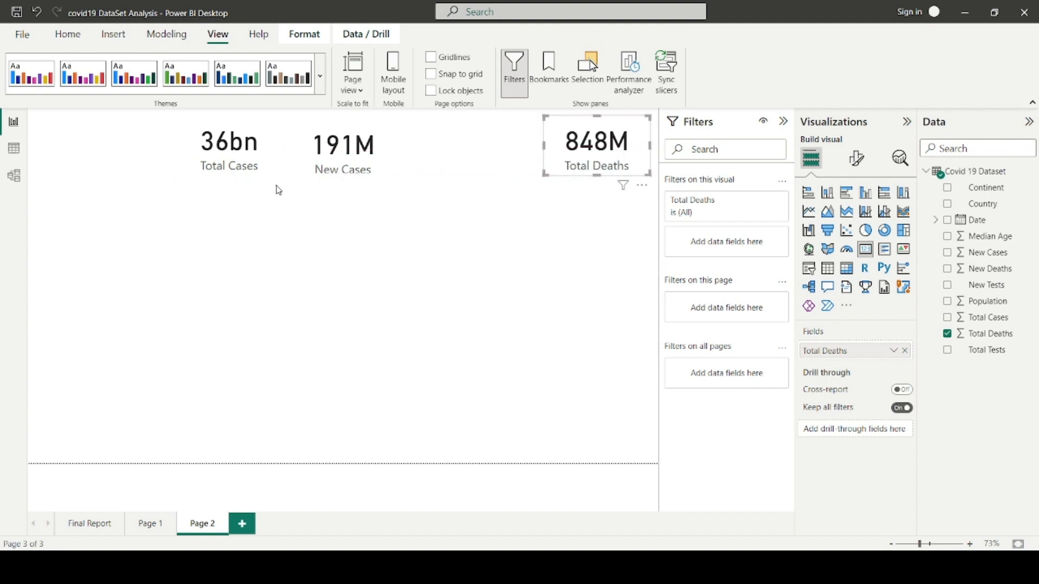
mouse_move(330, 168)
mouse_down()
mouse_move(363, 167)
mouse_move(347, 165)
mouse_up()
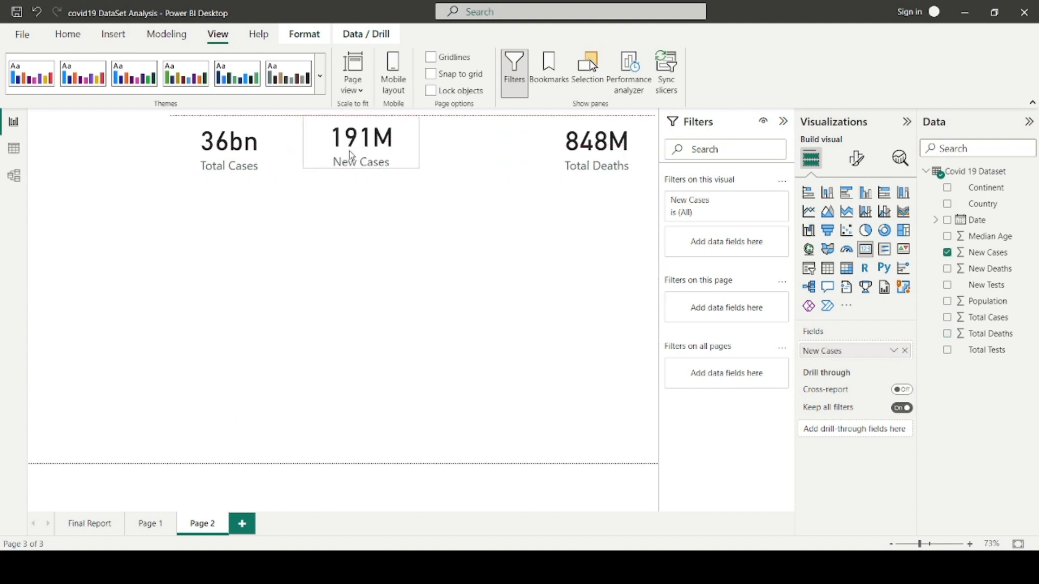
drag(597, 154, 468, 154)
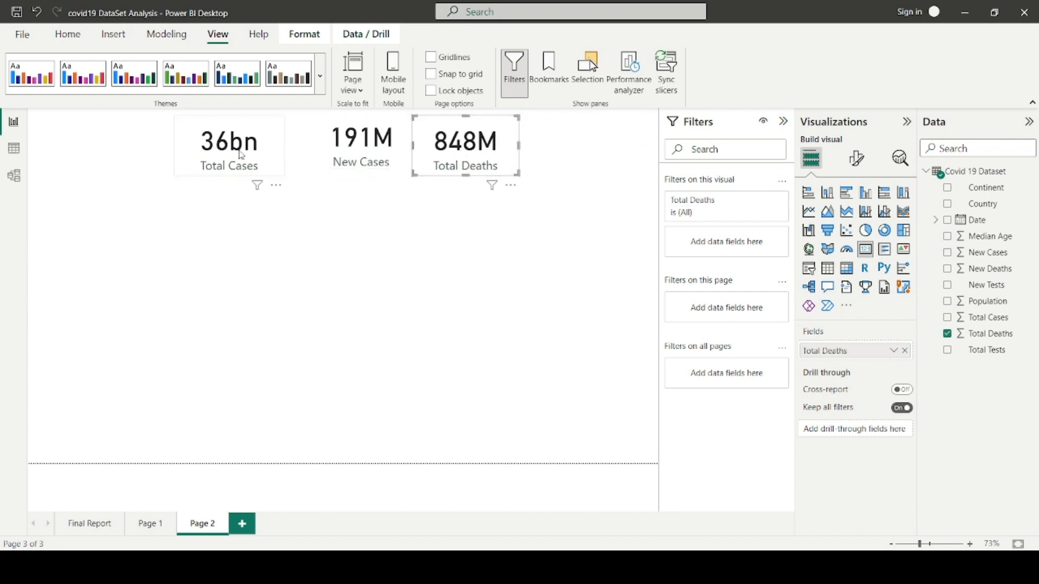
drag(223, 148, 250, 151)
click(361, 313)
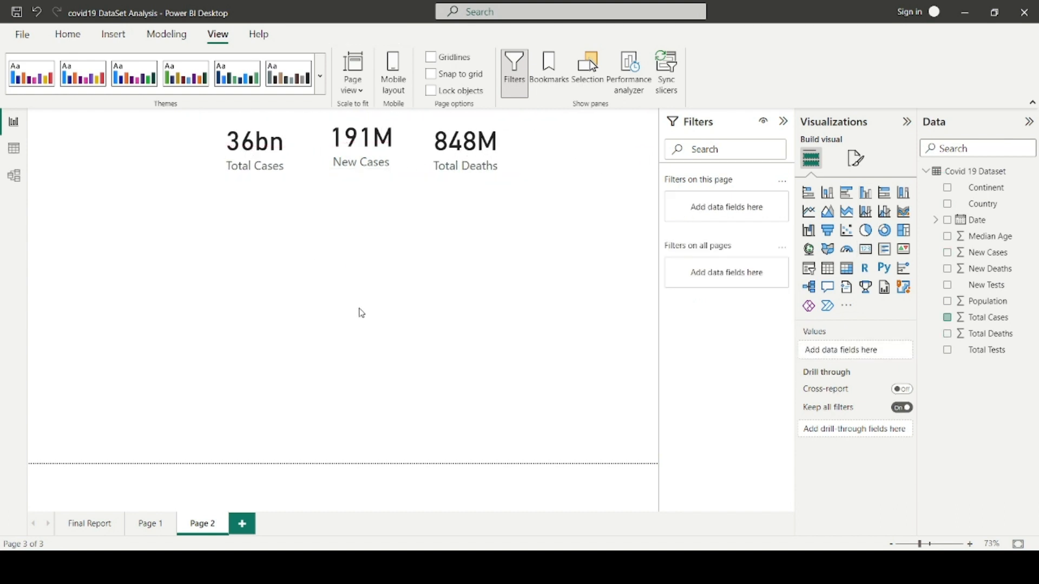
Copy the Total Cases by Country area chart and both continent pie charts from Final Report onto Page 2
click(87, 523)
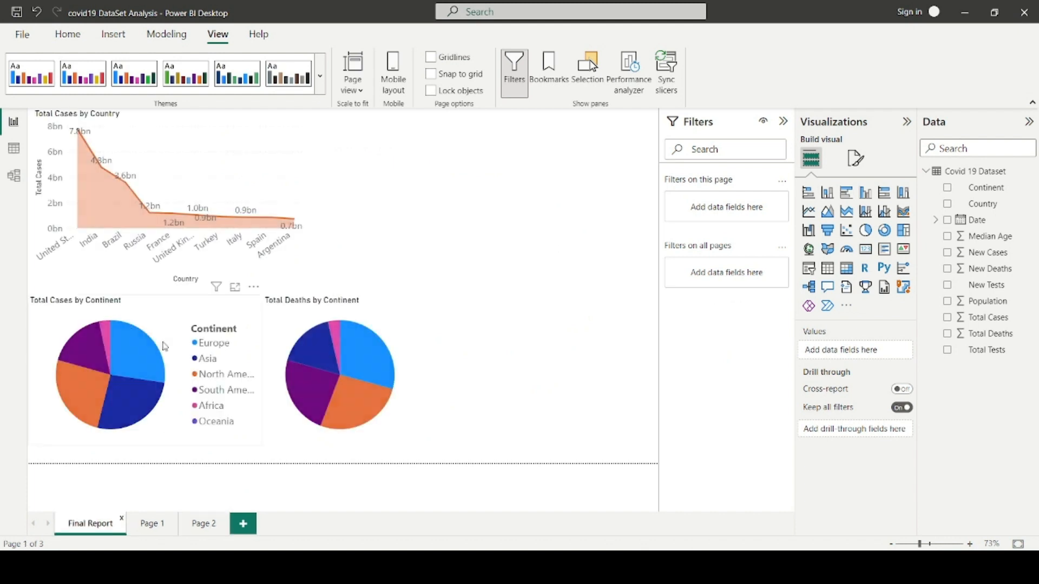
click(283, 158)
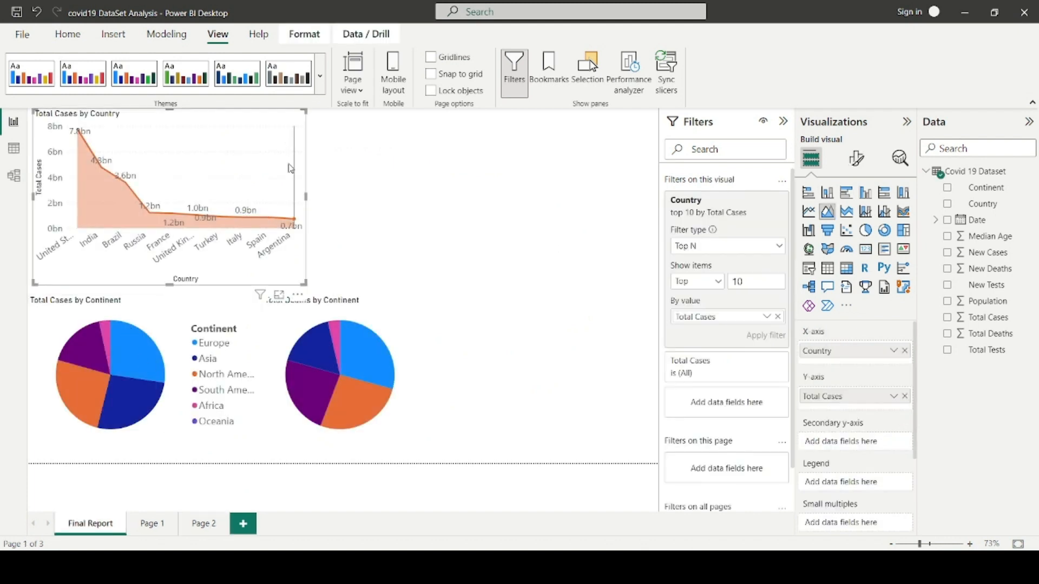
ctrl+click(175, 320)
ctrl+click(408, 328)
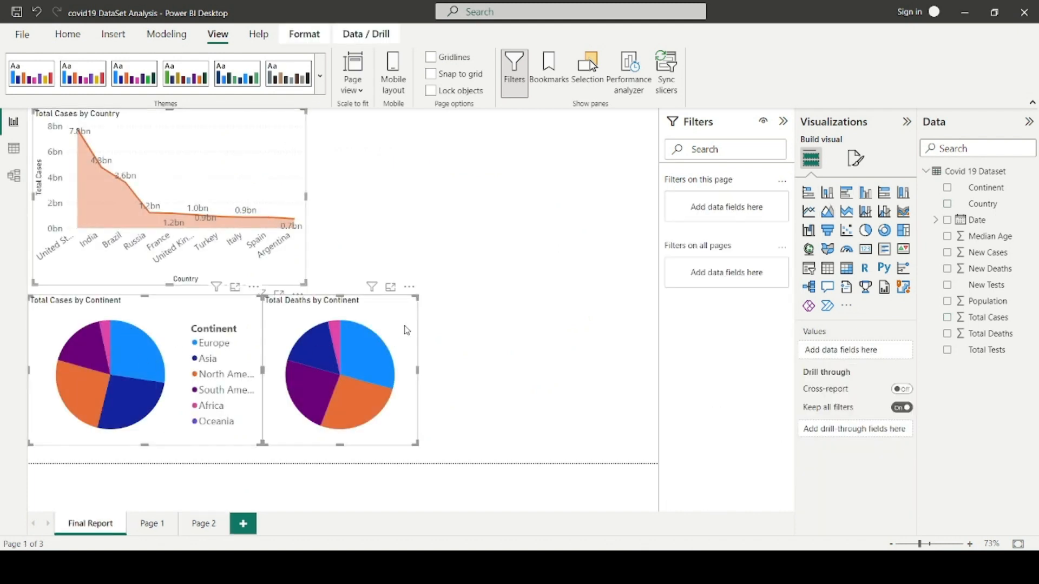
click(203, 529)
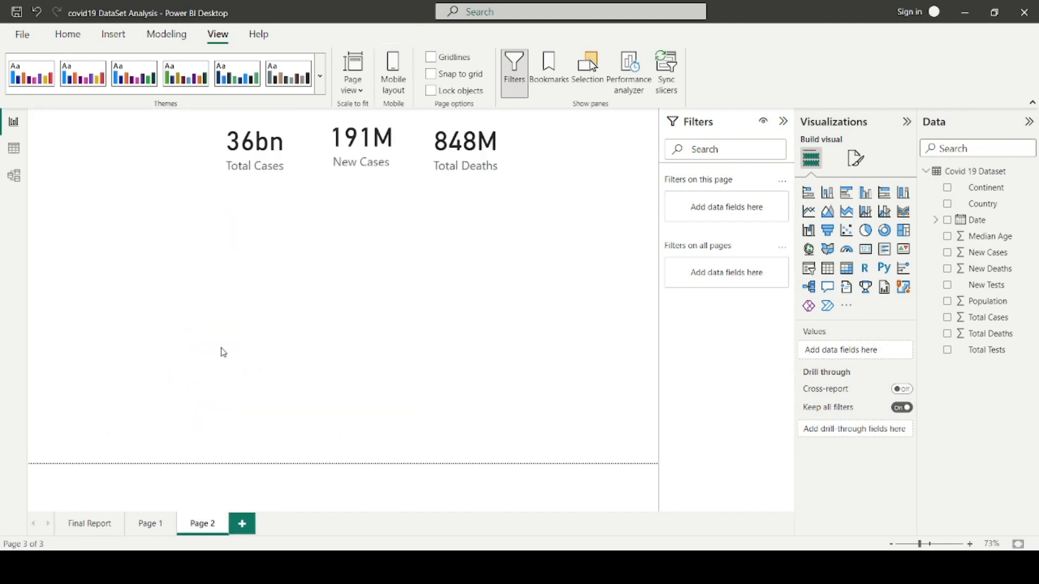
key(ctrl+v)
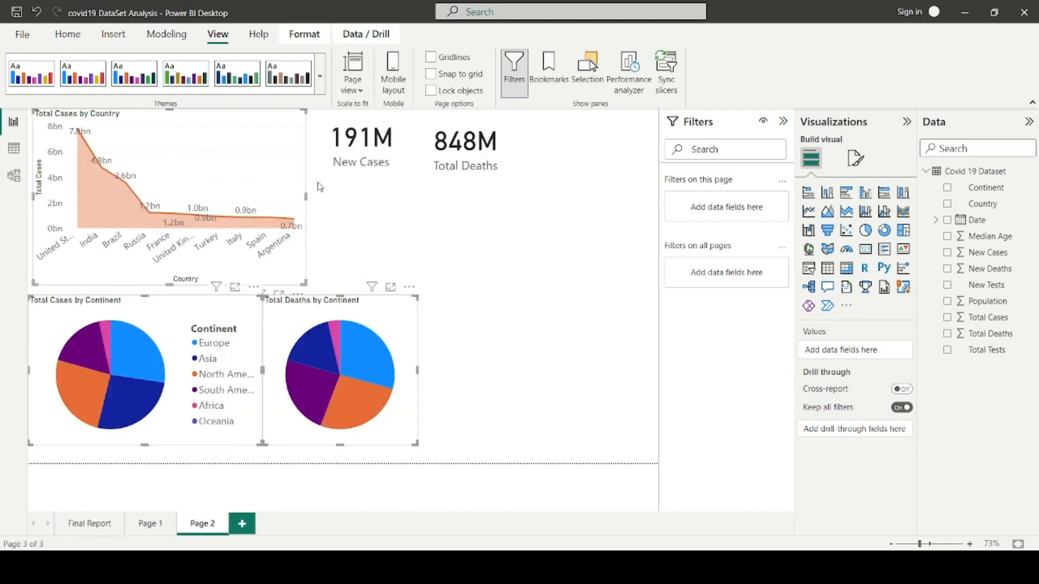
Shrink the Total Cases by Country area chart to clear the cards, and reduce the Total Cases by Continent pie beneath it
click(297, 132)
drag(305, 112, 261, 163)
click(246, 312)
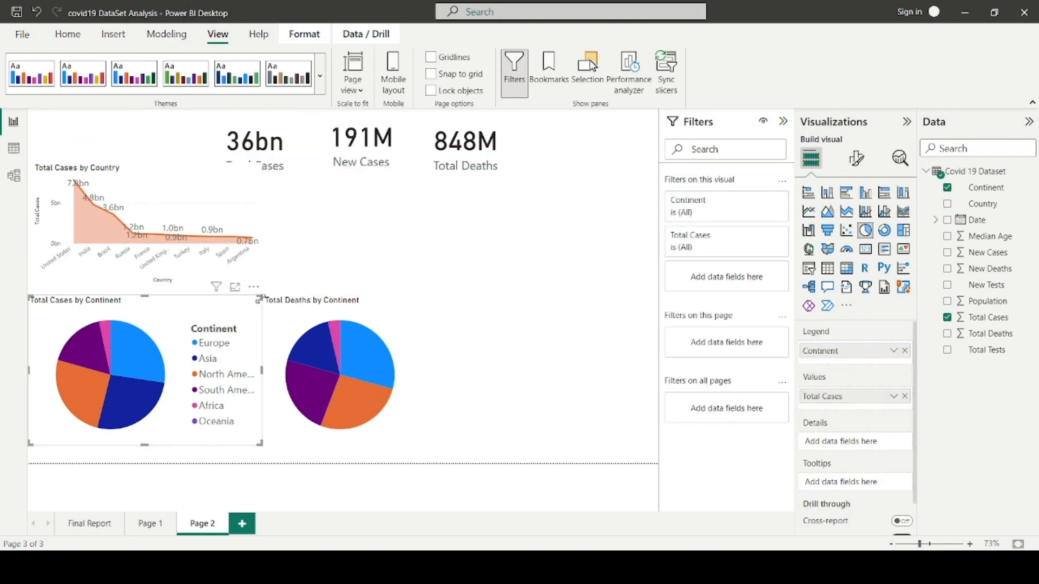
drag(261, 295, 211, 329)
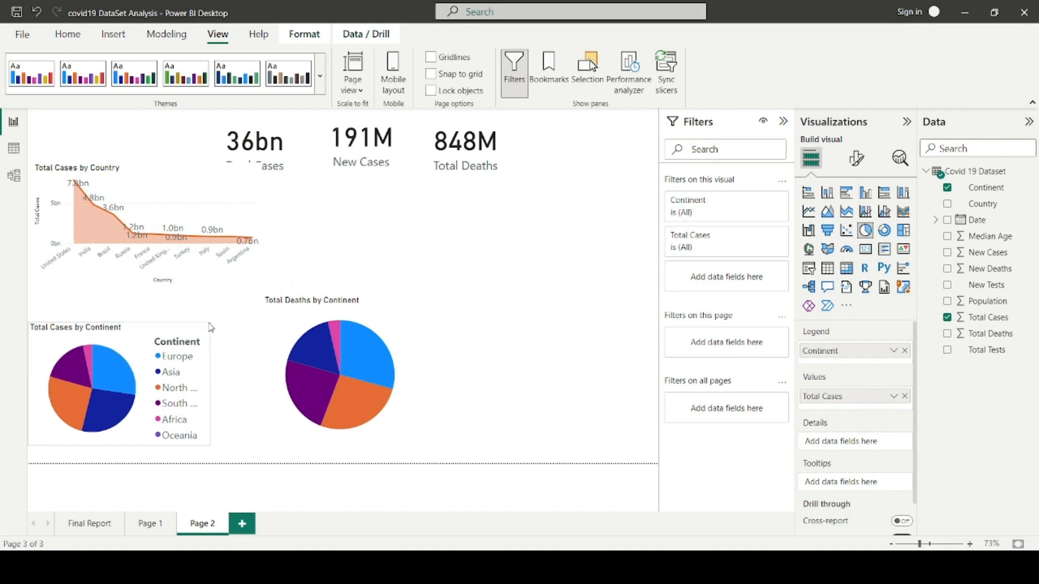
Shrink the Total Deaths by Continent pie chart and place it directly beside the Total Cases by Continent pie
click(406, 320)
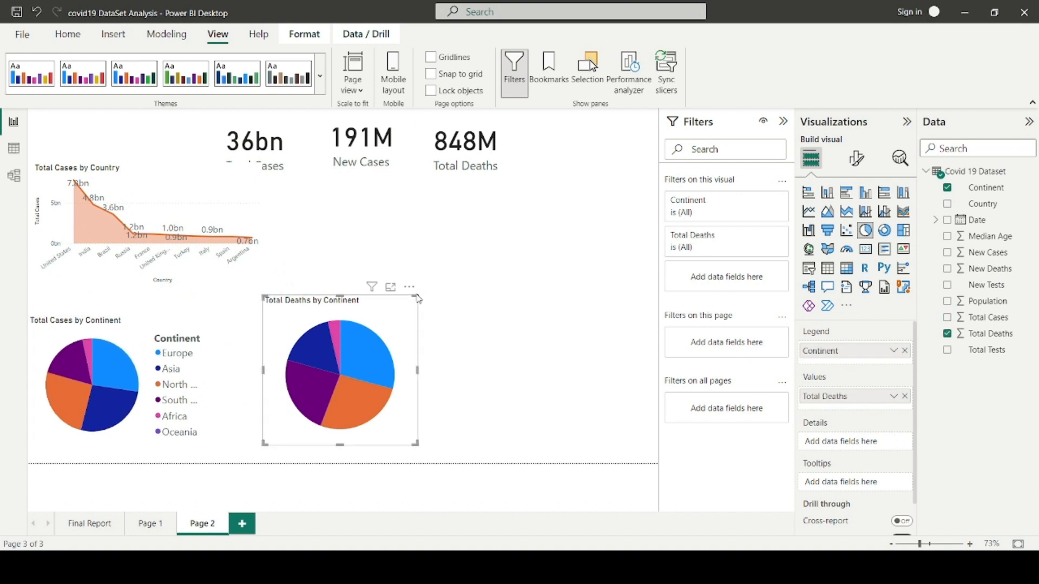
drag(416, 297, 346, 341)
click(447, 395)
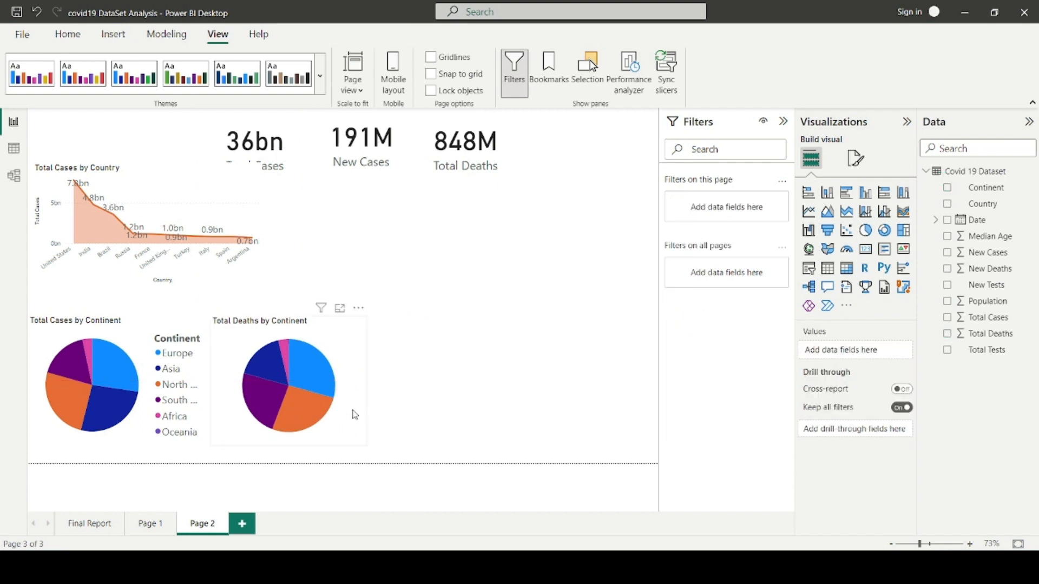
click(357, 389)
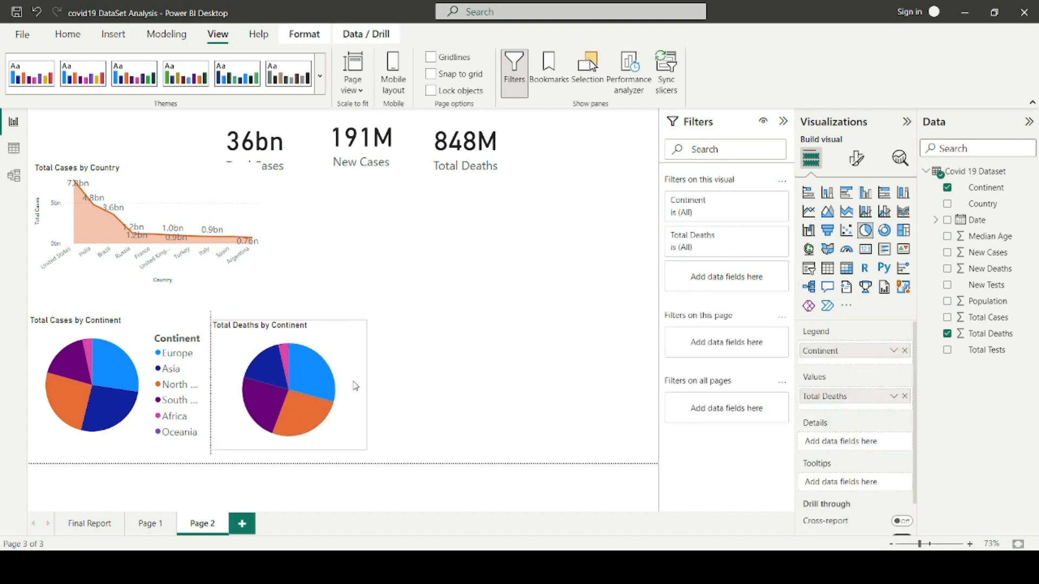
click(439, 385)
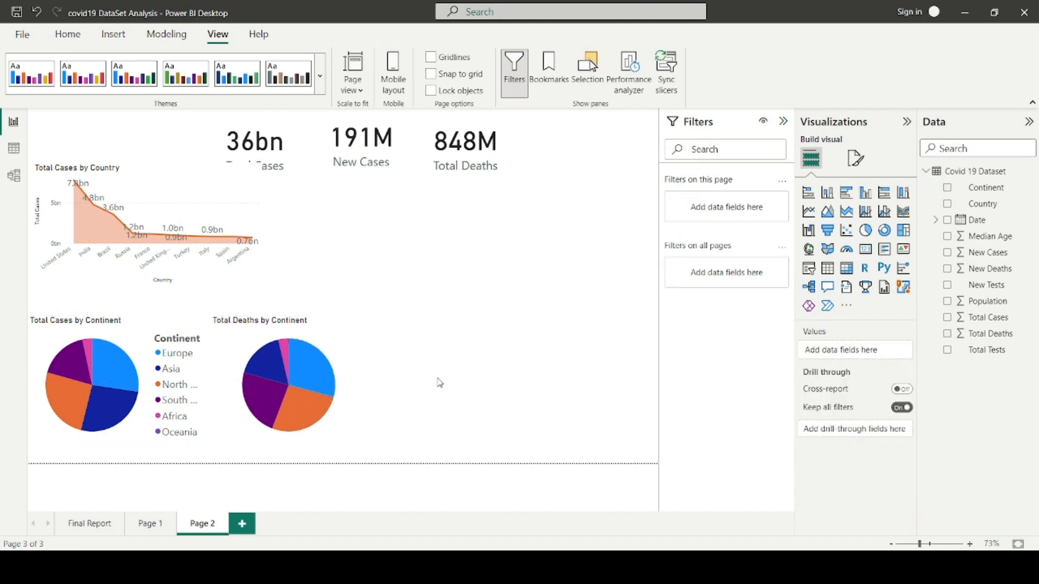
Enlarge the Total Cases by Country area chart to reach the pie charts, and lower its upper edge clear of the cards
click(258, 282)
drag(258, 284, 343, 317)
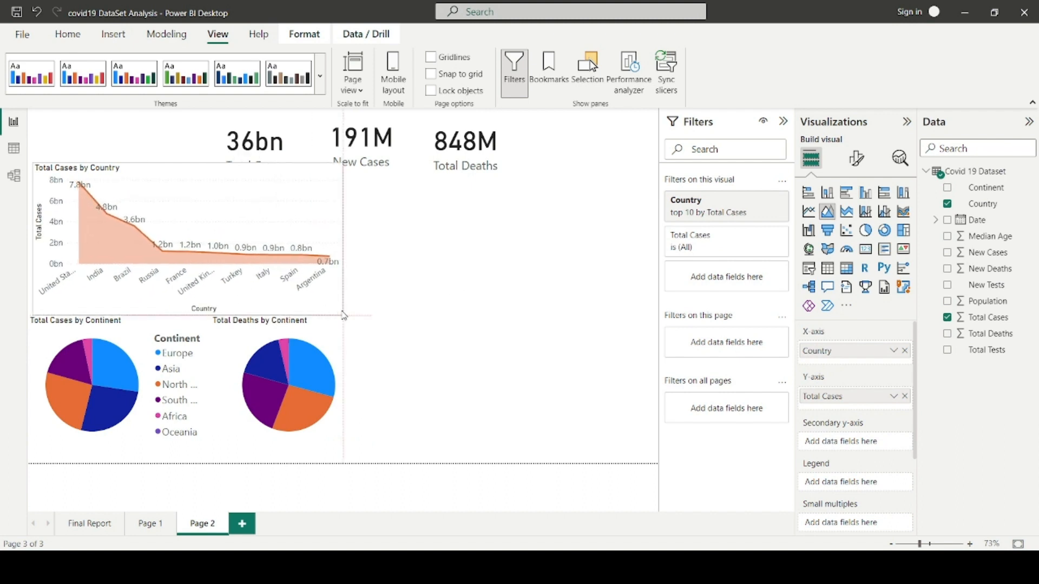
click(403, 303)
click(312, 222)
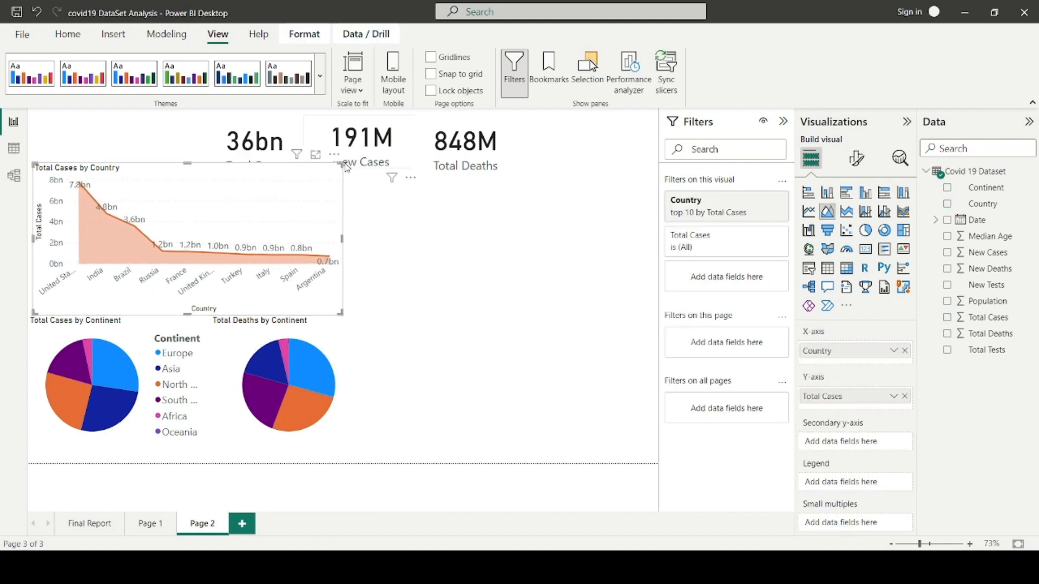
drag(342, 163, 339, 181)
click(412, 258)
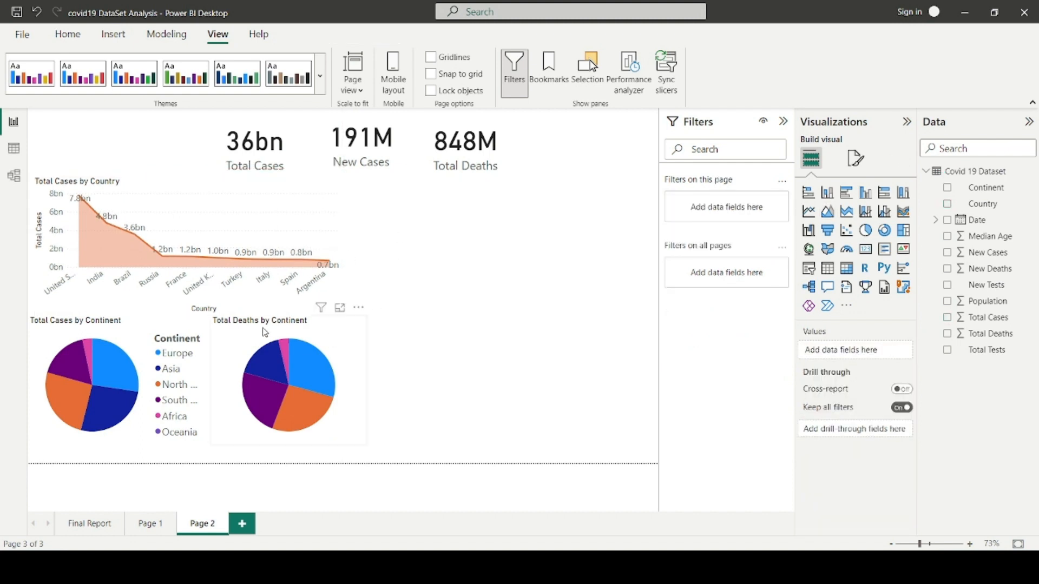
Resize both continent pie charts to fit between the area chart and the page's lower edge, and close the gap between them
click(205, 327)
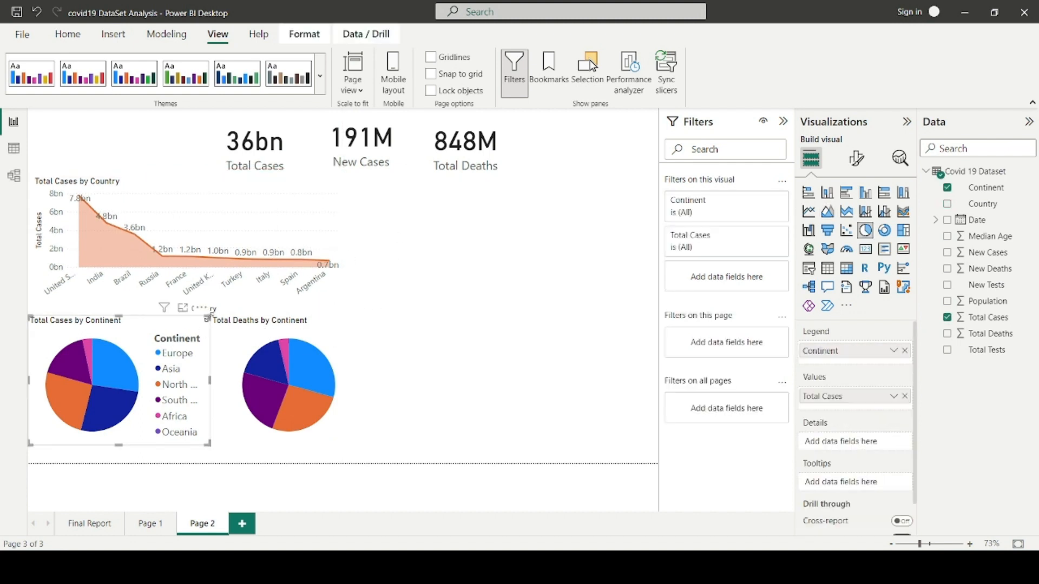
click(335, 333)
drag(367, 317, 361, 328)
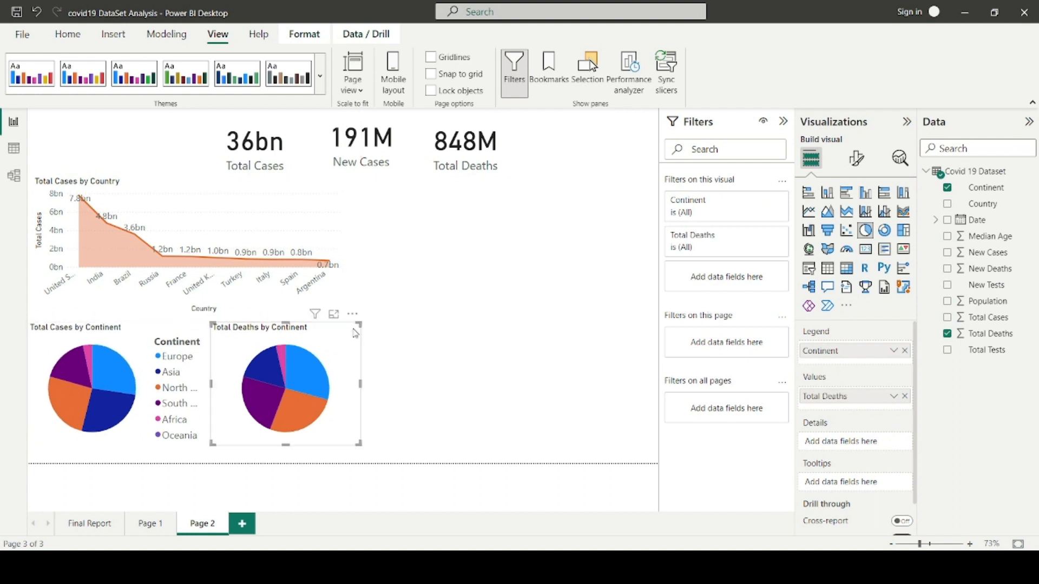
drag(359, 445, 364, 469)
click(111, 441)
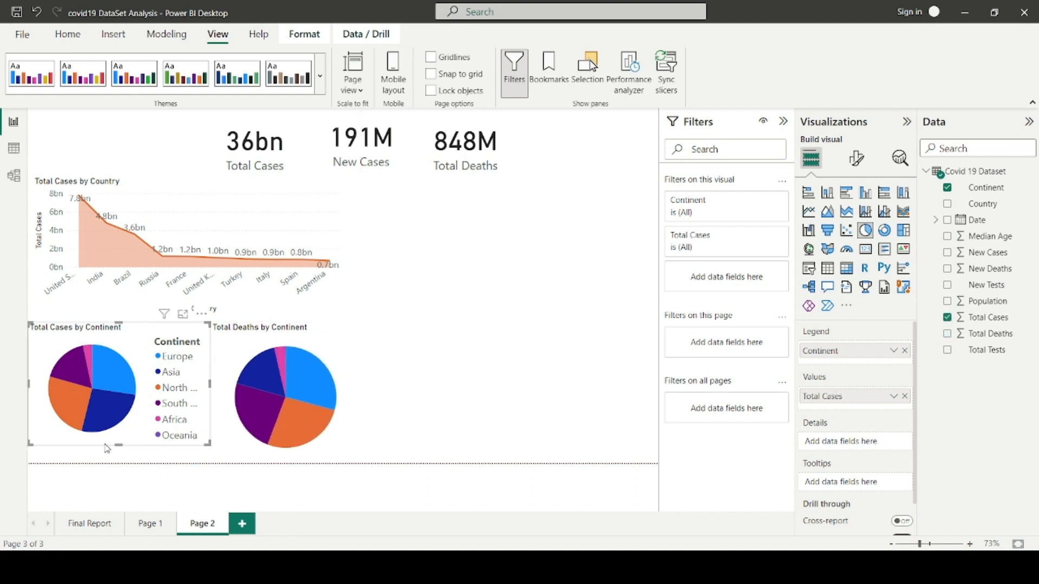
drag(30, 444, 31, 466)
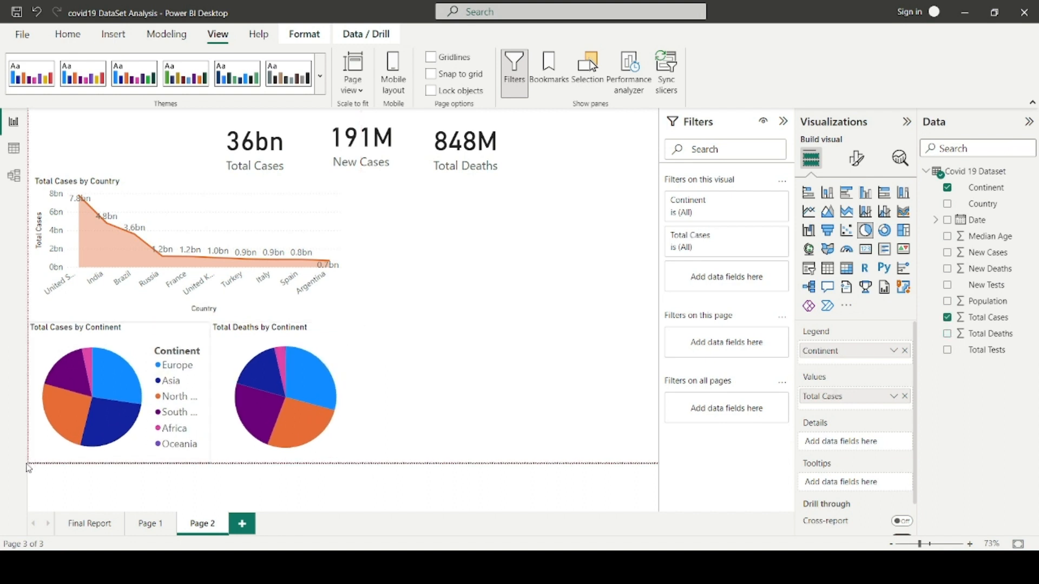
drag(224, 434, 221, 436)
click(403, 411)
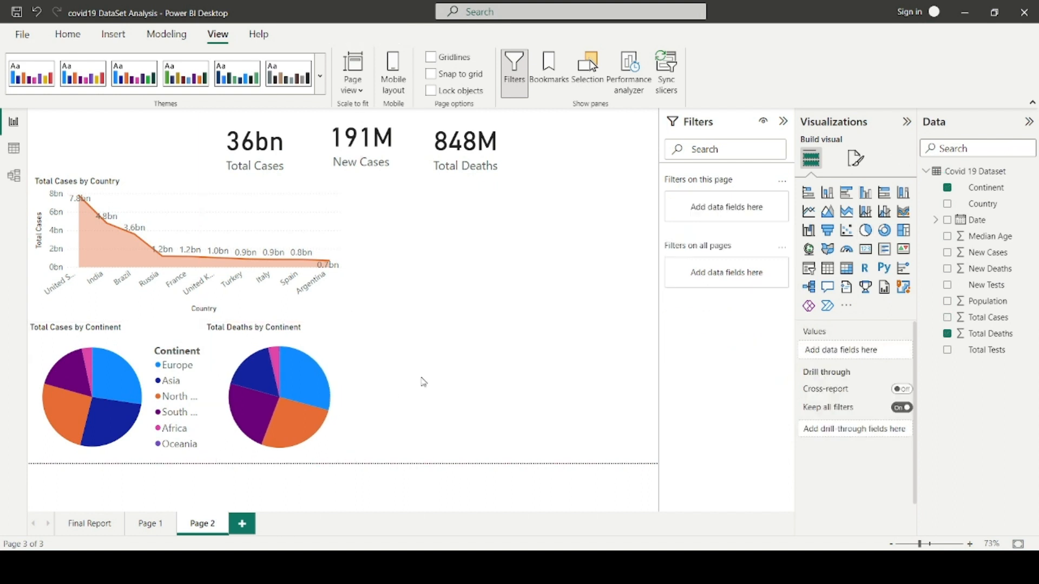
Copy the Total Cases line chart and the Average of Median Age chart from Page 1 onto Page 2
click(147, 527)
click(165, 206)
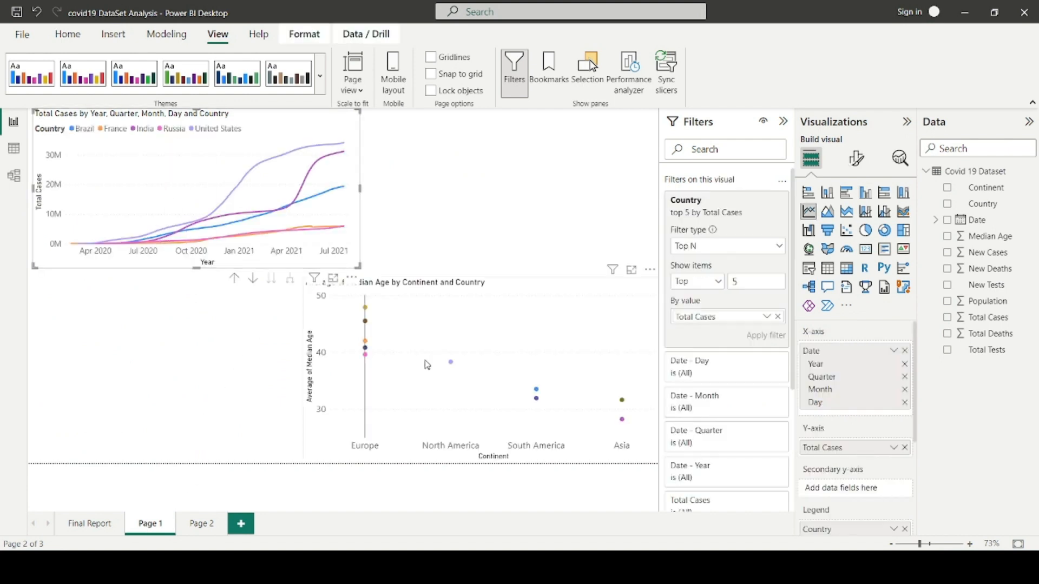
click(541, 324)
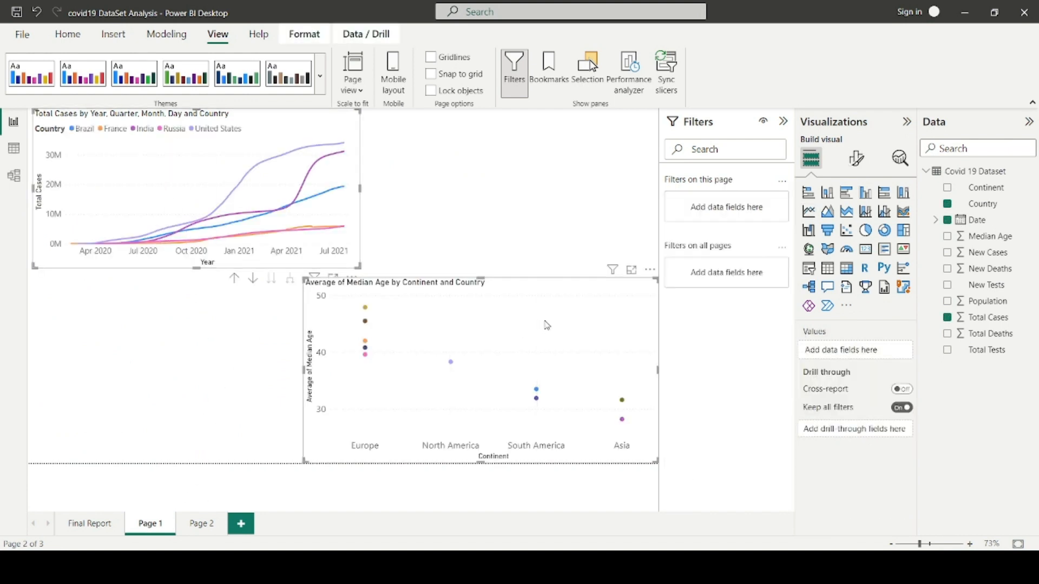
click(206, 521)
key(ctrl+v)
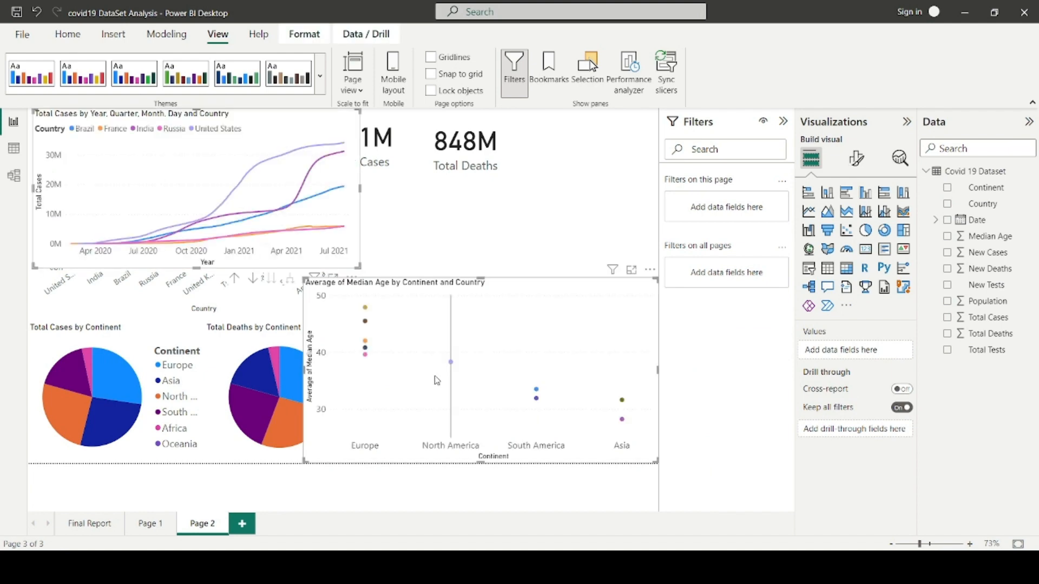
Shrink the median age chart below the cards and fit the line chart into the page's lower right corner beside the pies
drag(656, 279, 611, 217)
drag(207, 189, 487, 384)
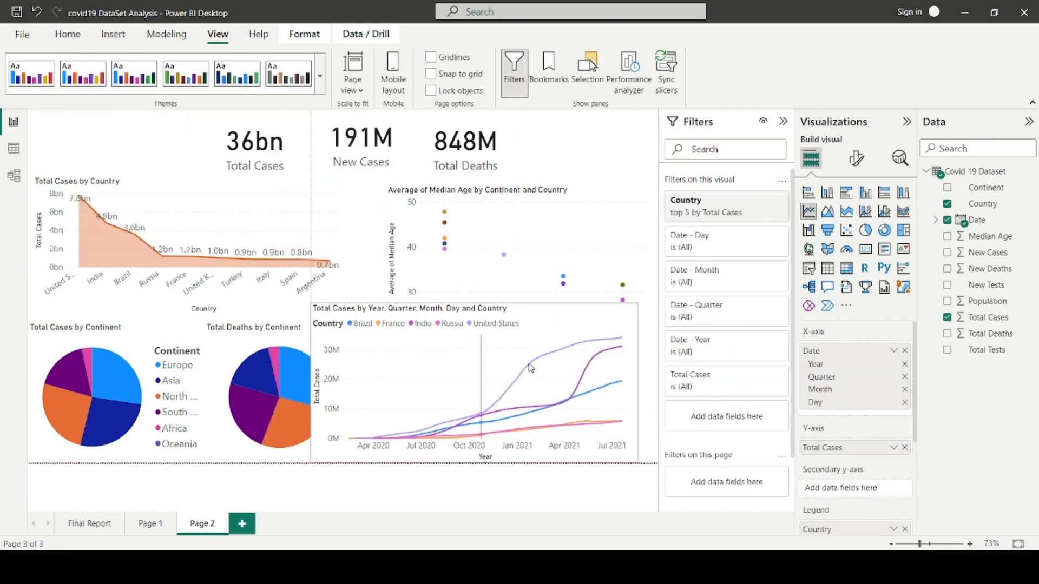
drag(638, 307, 559, 332)
drag(445, 361, 486, 365)
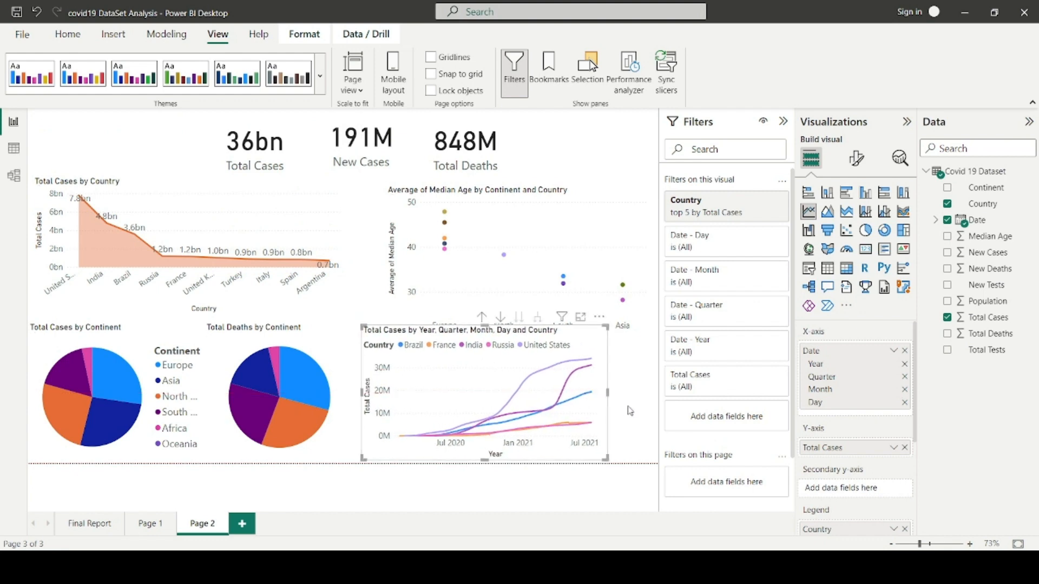
drag(611, 339, 658, 333)
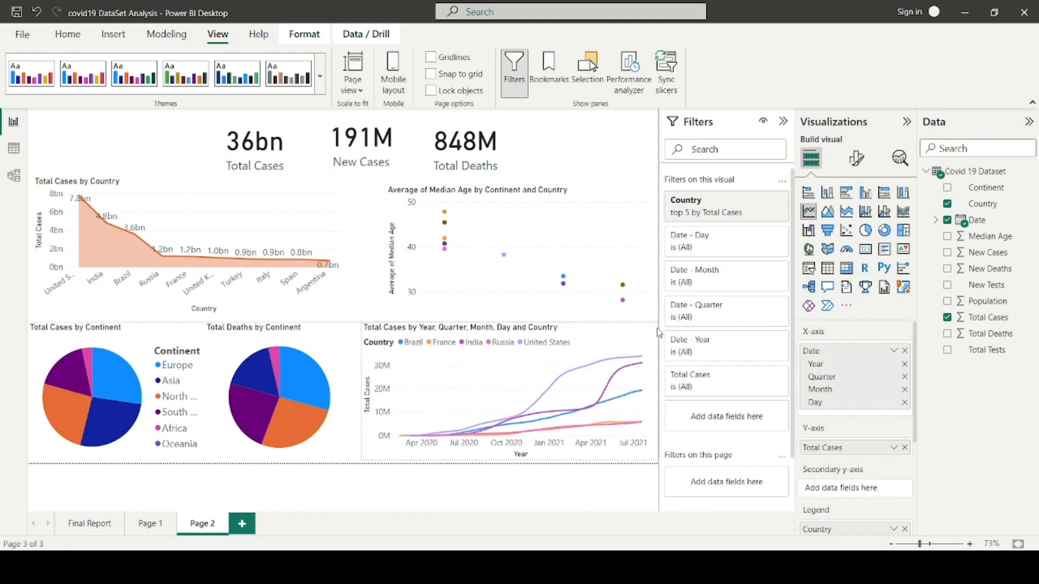
Resize the Average of Median Age chart to end above the line chart, reach the page's right edge and extend slightly left
click(618, 268)
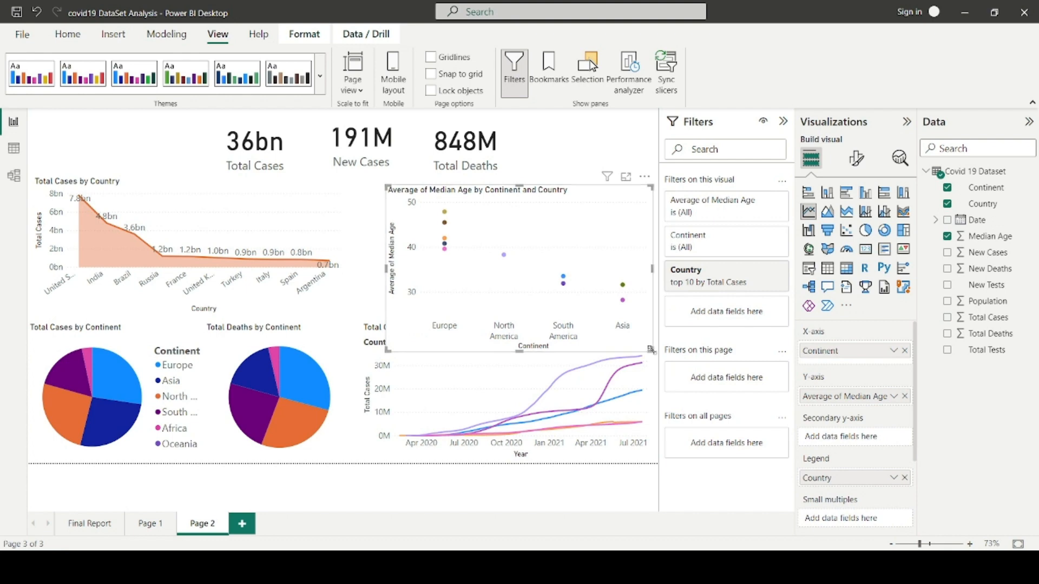
drag(652, 355, 658, 317)
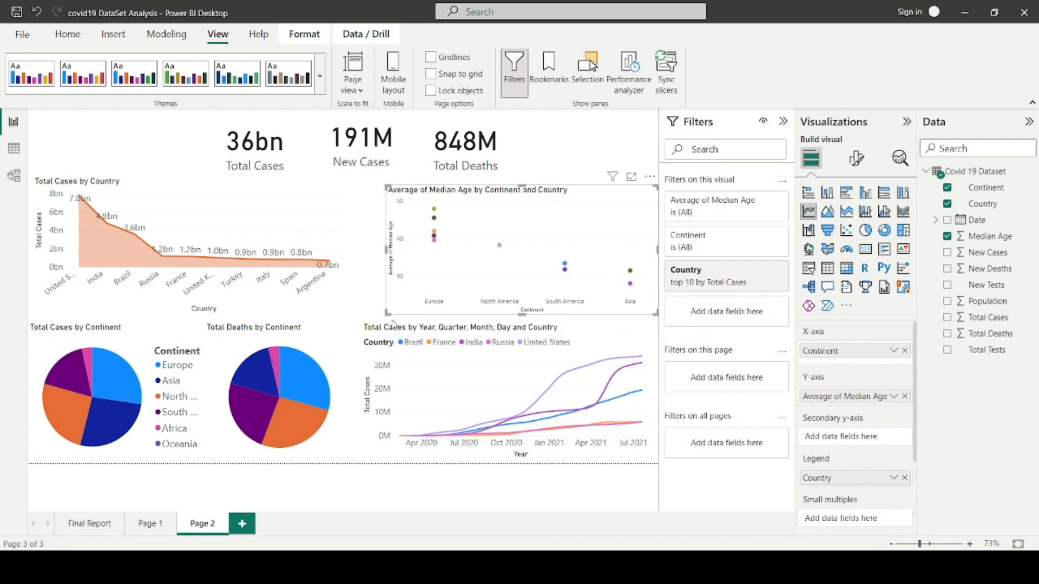
mouse_move(386, 313)
mouse_down()
mouse_move(344, 315)
mouse_move(386, 314)
mouse_move(373, 315)
mouse_up()
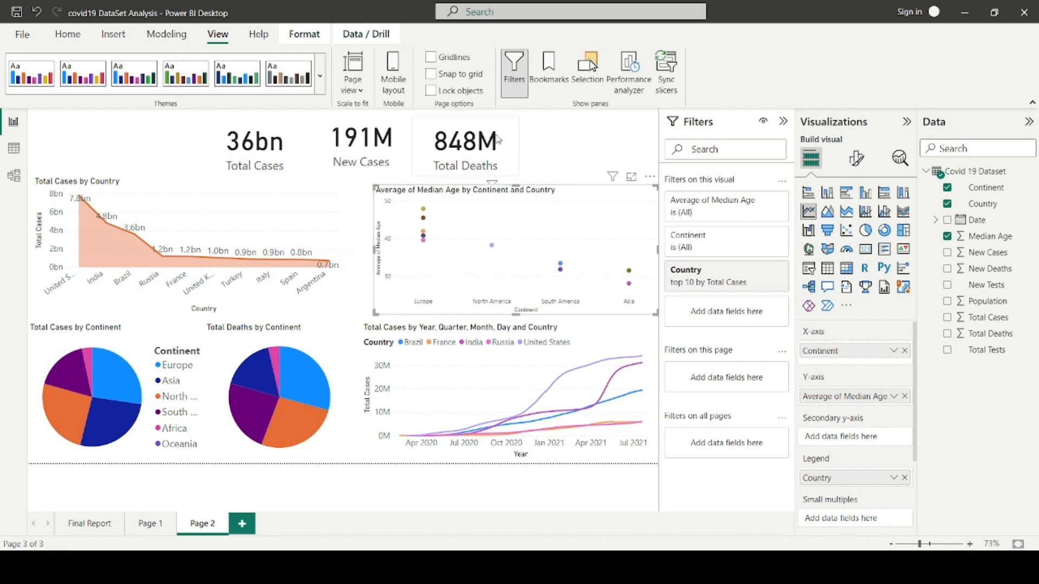
Move the cards above the median age chart in the order Total Cases, New Cases, Total Deaths
drag(498, 139, 617, 139)
drag(360, 144, 483, 148)
drag(245, 159, 373, 153)
drag(481, 150, 505, 153)
drag(406, 154, 403, 157)
click(296, 155)
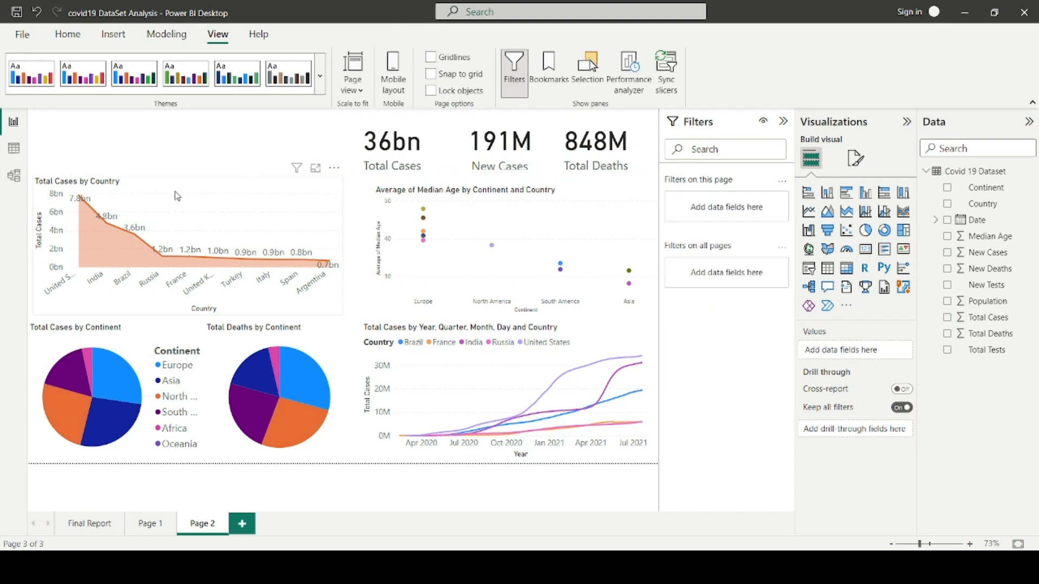
Shift the Total Cases by Country area chart slightly right, widen it to the median age chart and extend it down to the pies
click(278, 190)
drag(278, 190, 291, 189)
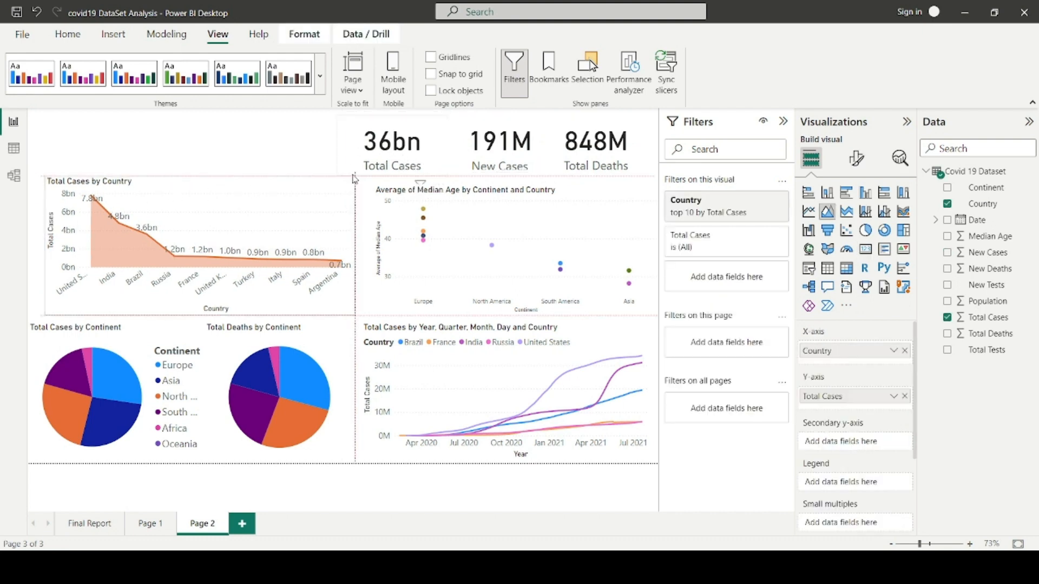
drag(351, 178, 371, 178)
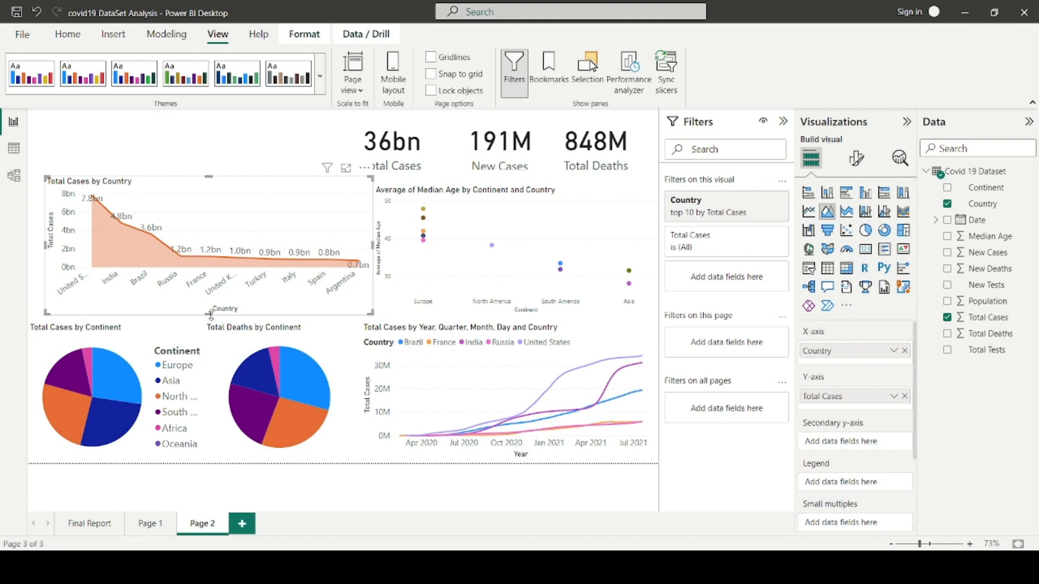
drag(211, 314, 212, 320)
click(225, 155)
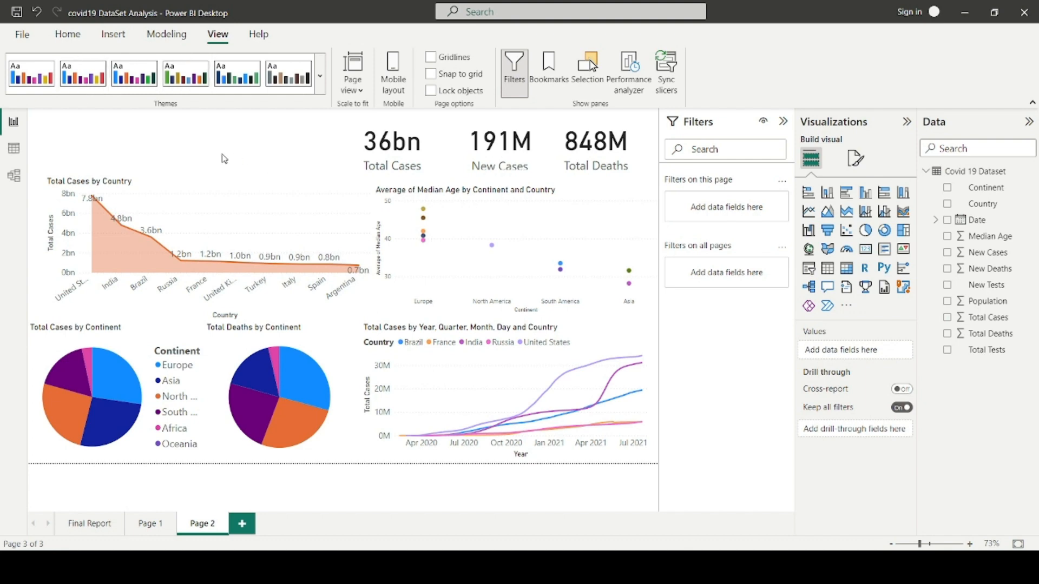
Insert a pill shape, stretch it into a flat, wide banner and place it above the area chart beside the cards
click(113, 34)
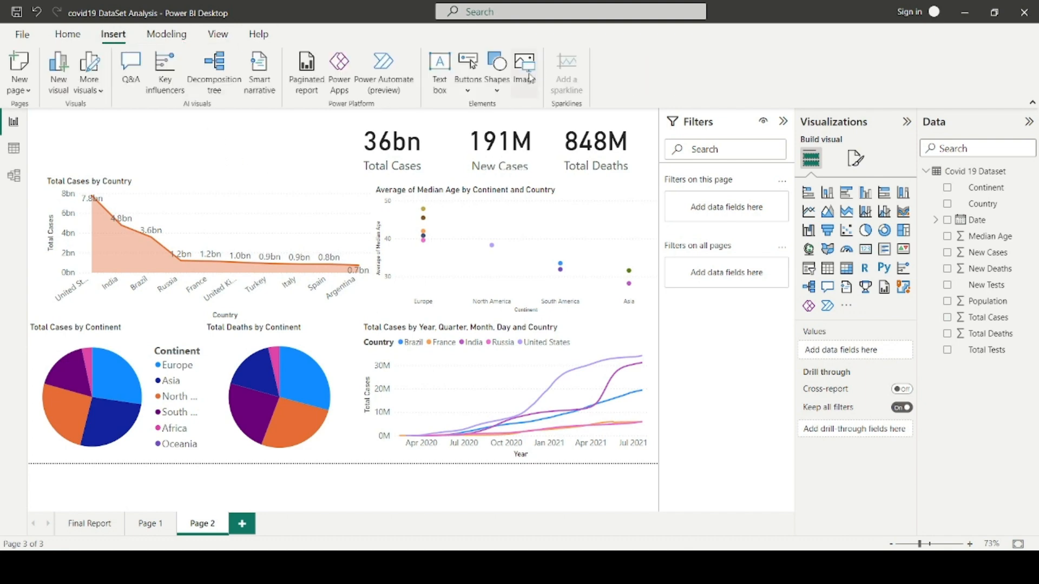
click(496, 76)
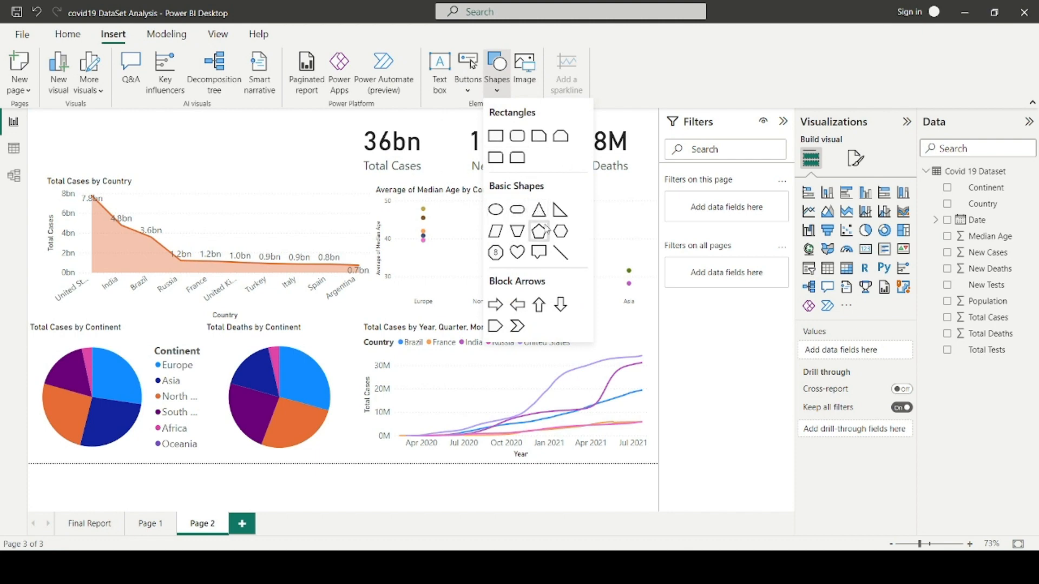
click(525, 212)
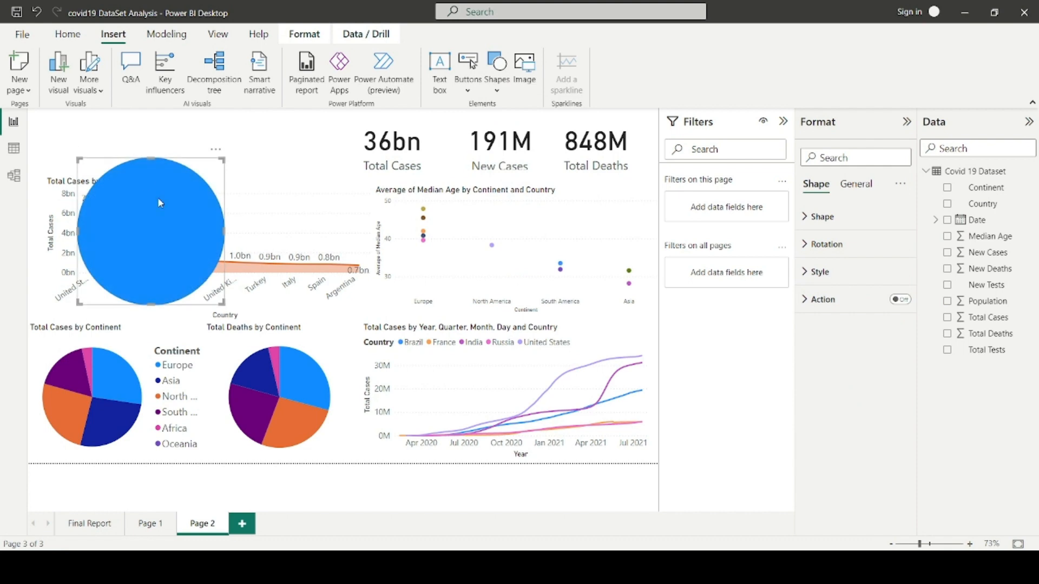
drag(220, 301, 356, 198)
drag(245, 168, 210, 132)
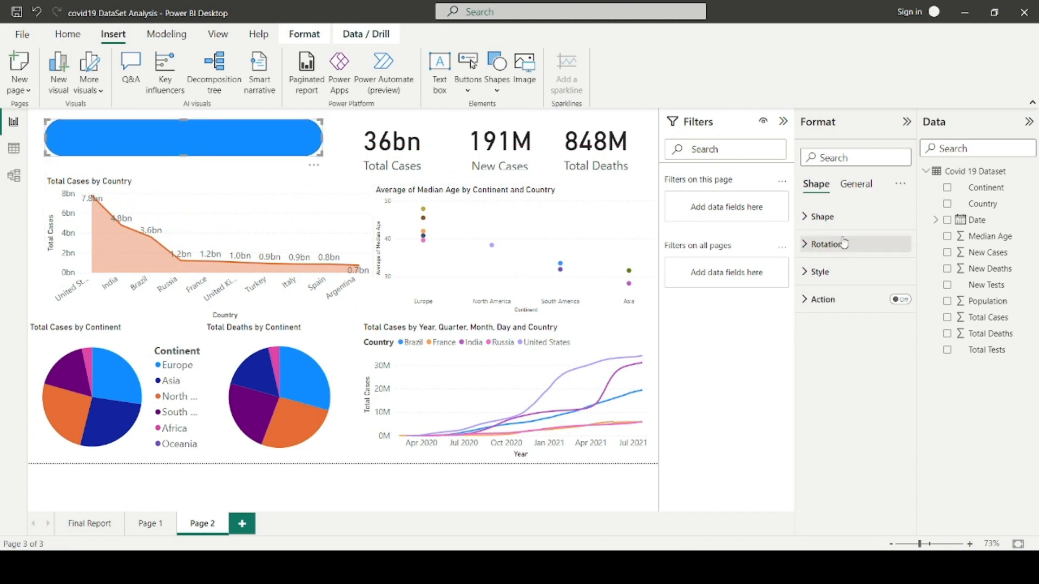
Keep the shape type as Pill and set the banner's fill color to the lightest orange theme tint
click(844, 216)
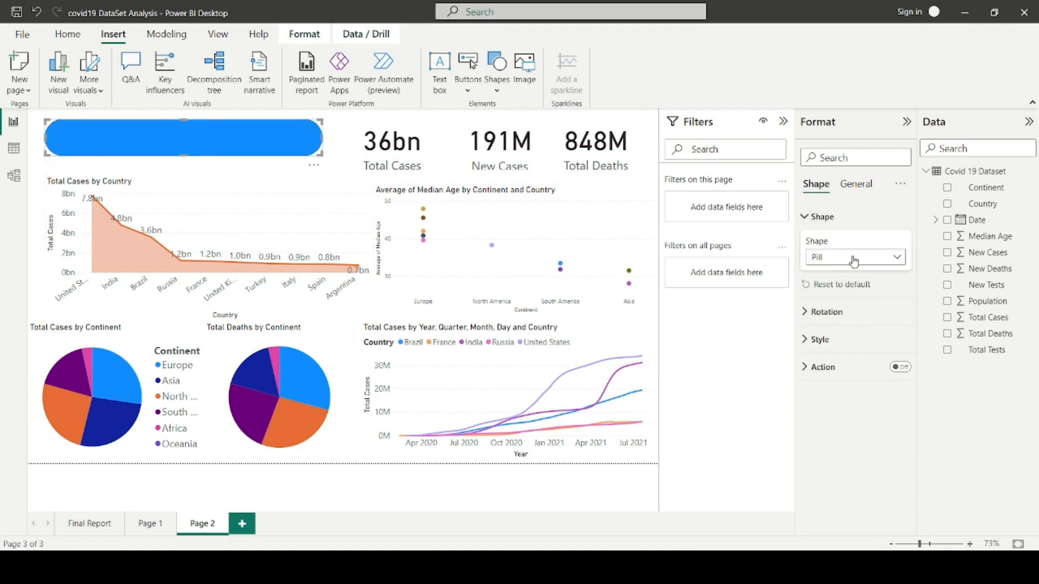
click(854, 262)
click(816, 216)
click(820, 339)
scroll(828, 319, down, 2)
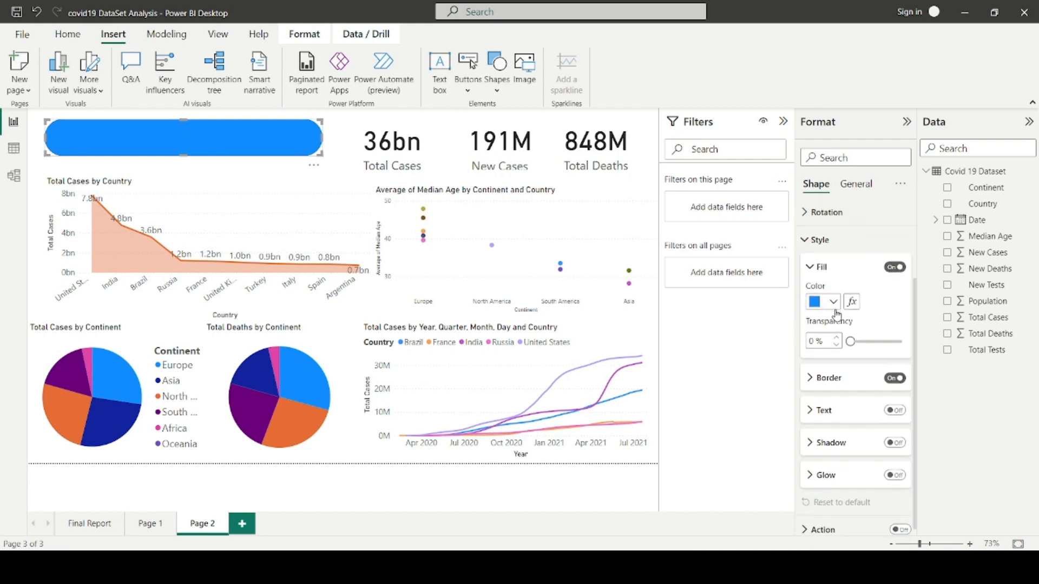
click(834, 303)
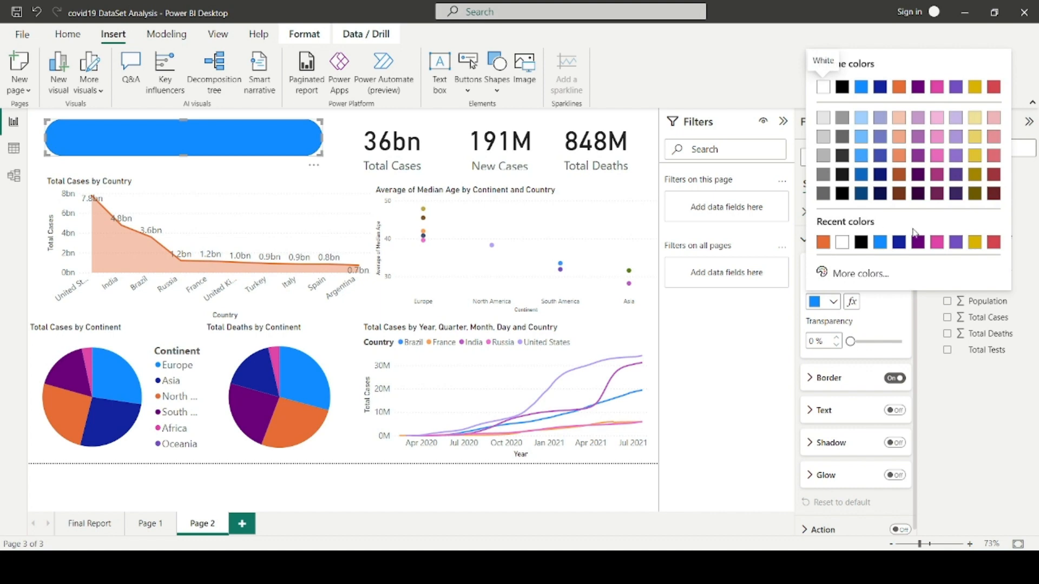
click(898, 118)
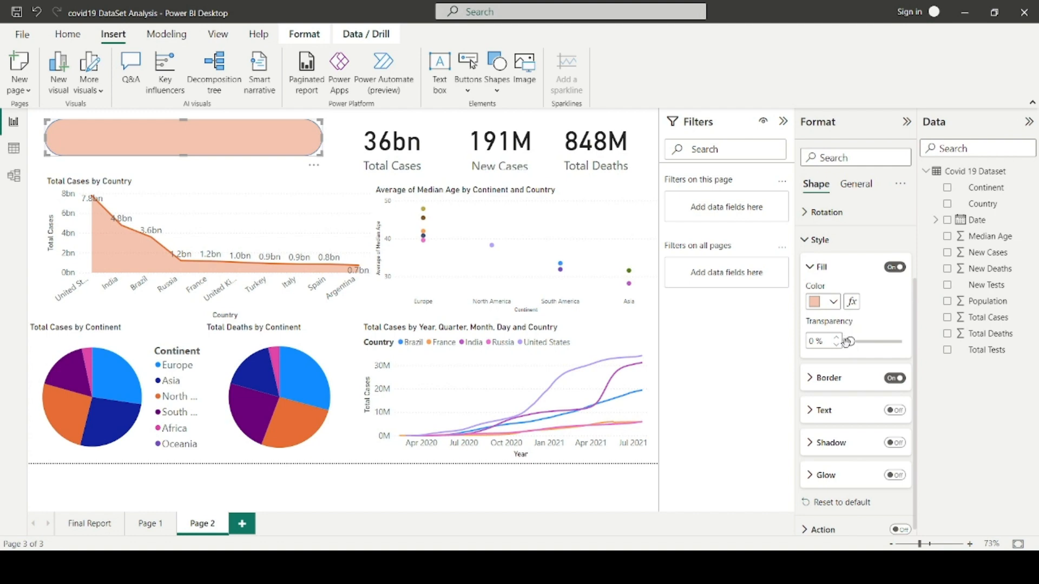
Enable text on the pill banner and enter the title Covid-19 Analysis
mouse_move(848, 341)
mouse_down()
mouse_move(901, 340)
mouse_move(849, 340)
mouse_up()
click(846, 410)
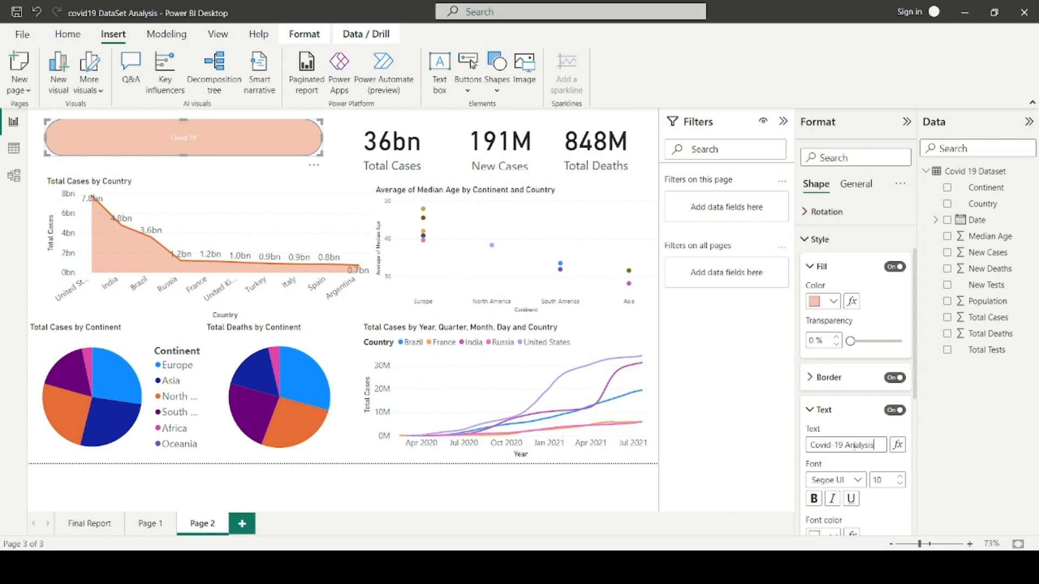
scroll(848, 466, down, 1)
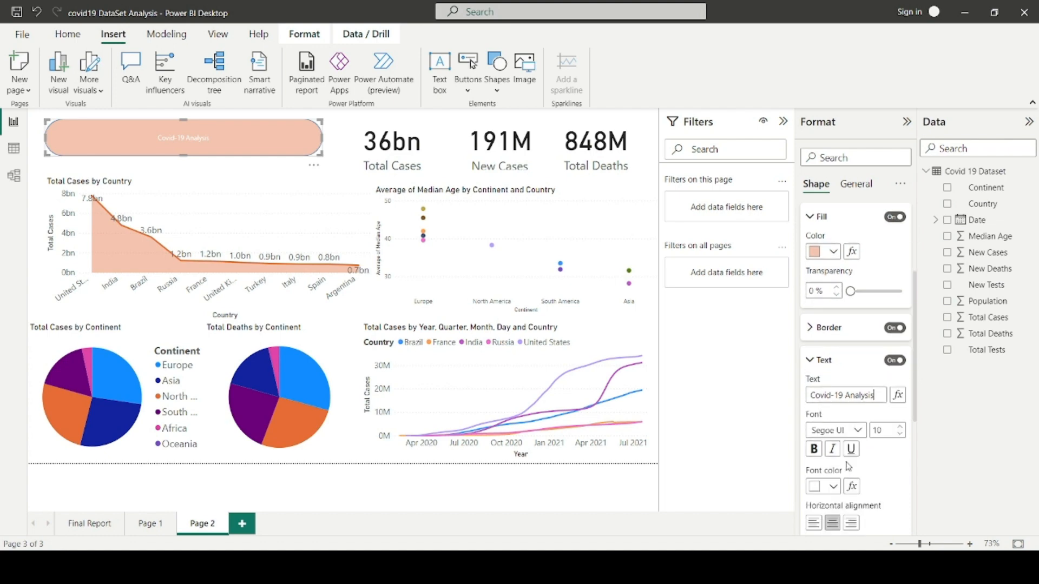
Increase the banner title's font size to 31
click(899, 428)
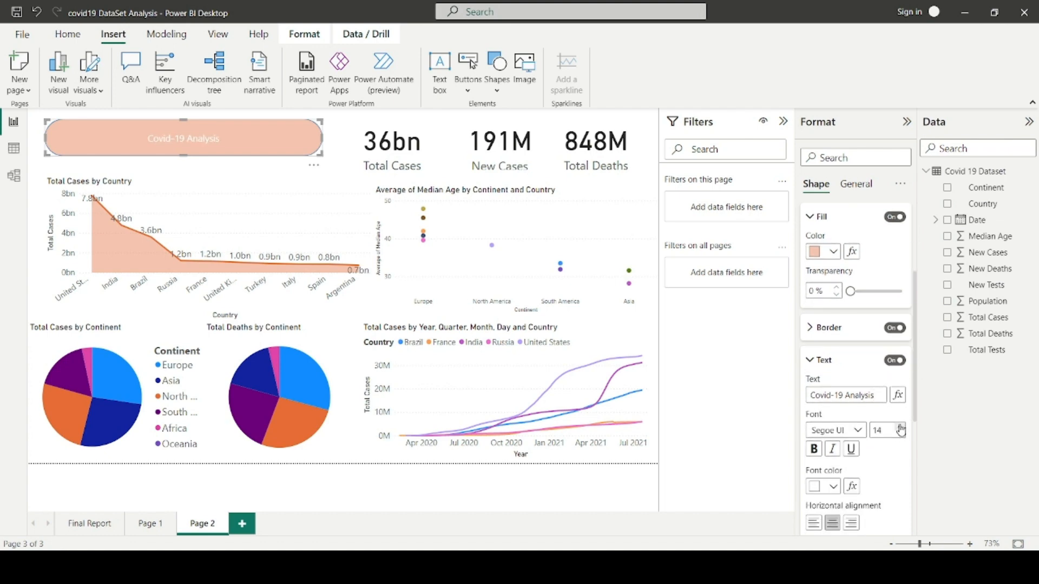
click(900, 427)
click(900, 427)
click(900, 427)
click(900, 427)
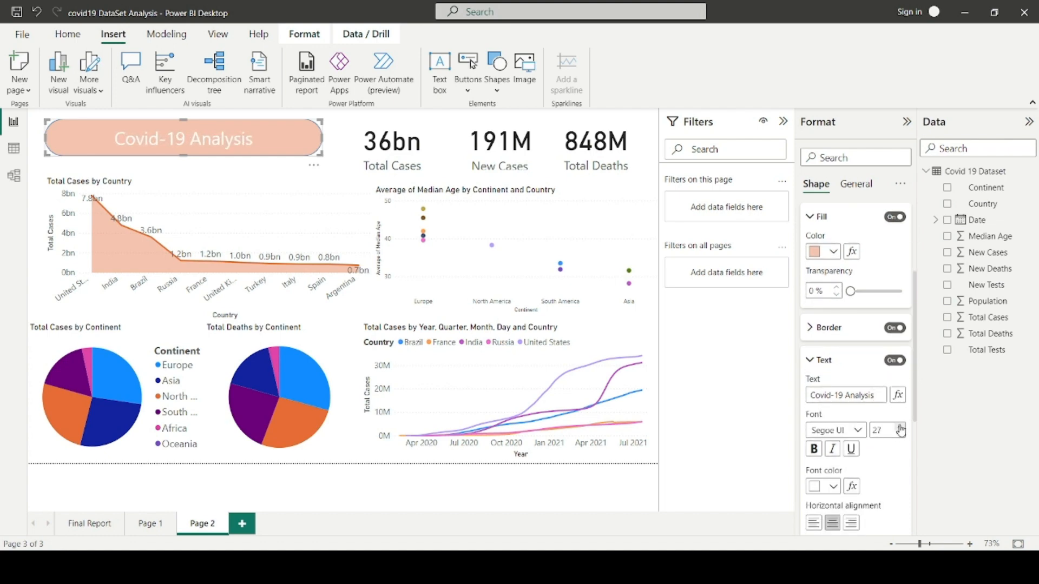
click(900, 428)
click(900, 427)
click(900, 427)
click(899, 428)
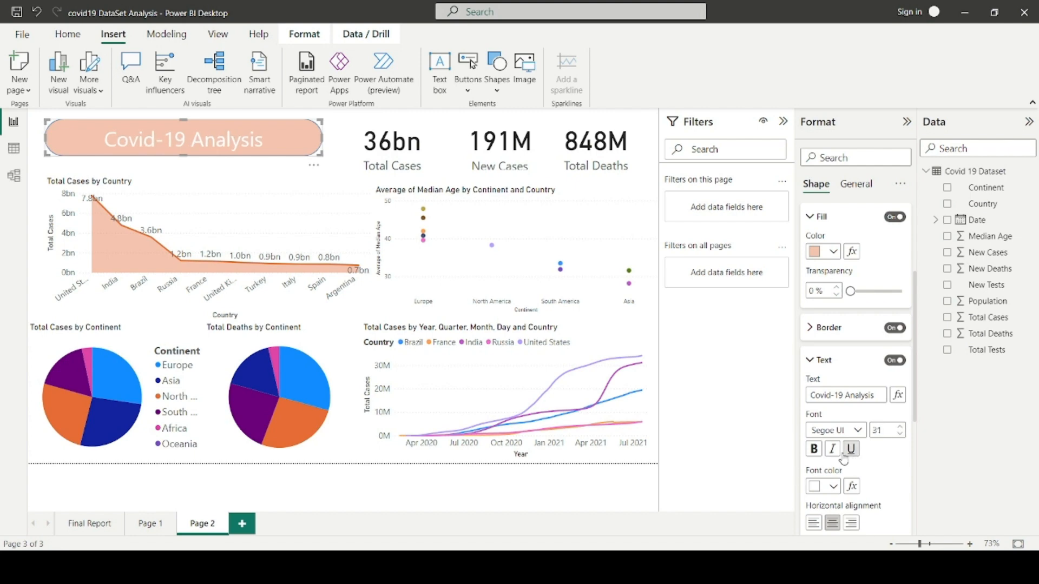
Try bold formatting on the Covid-19 Analysis banner title
click(814, 449)
click(813, 449)
scroll(881, 467, down, 2)
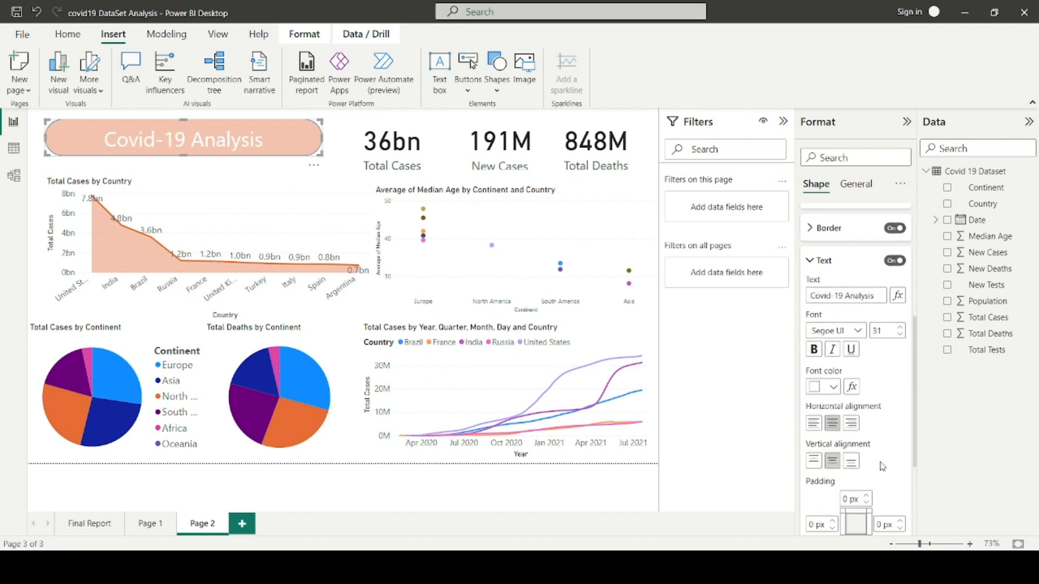
click(814, 349)
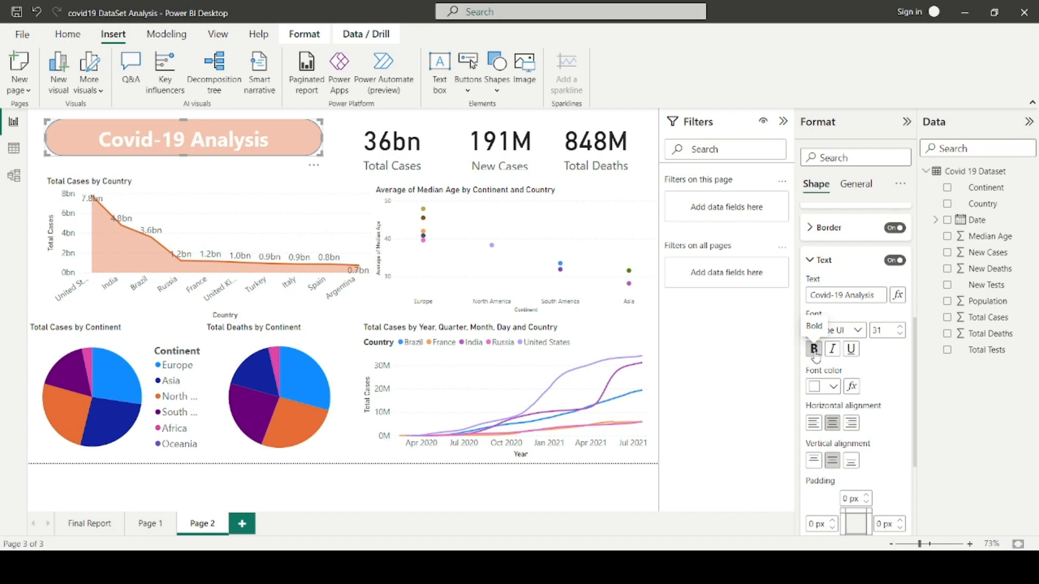
click(814, 349)
Set the font color of the Covid-19 Analysis banner title to black
click(833, 386)
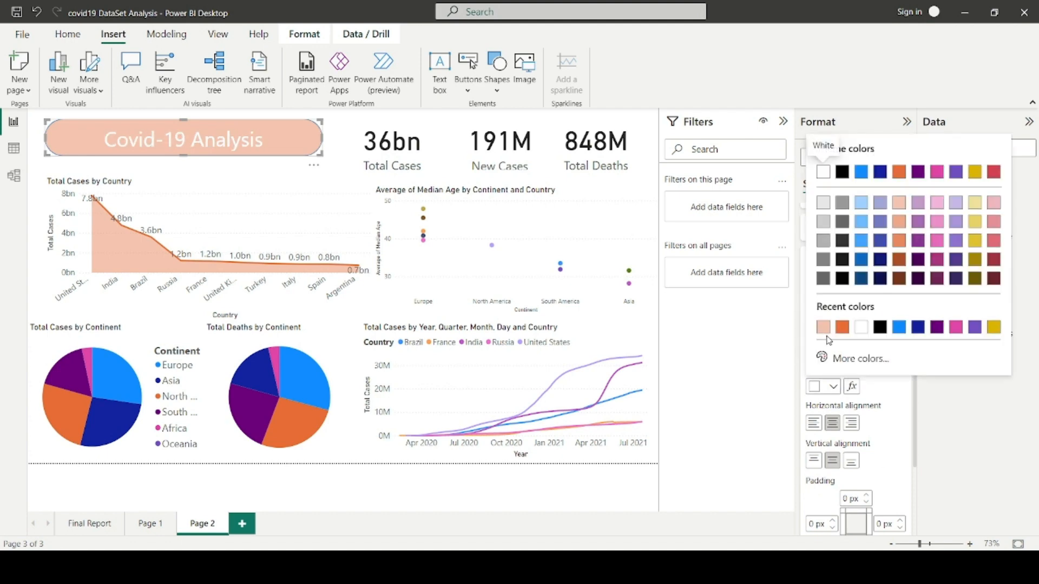
click(880, 327)
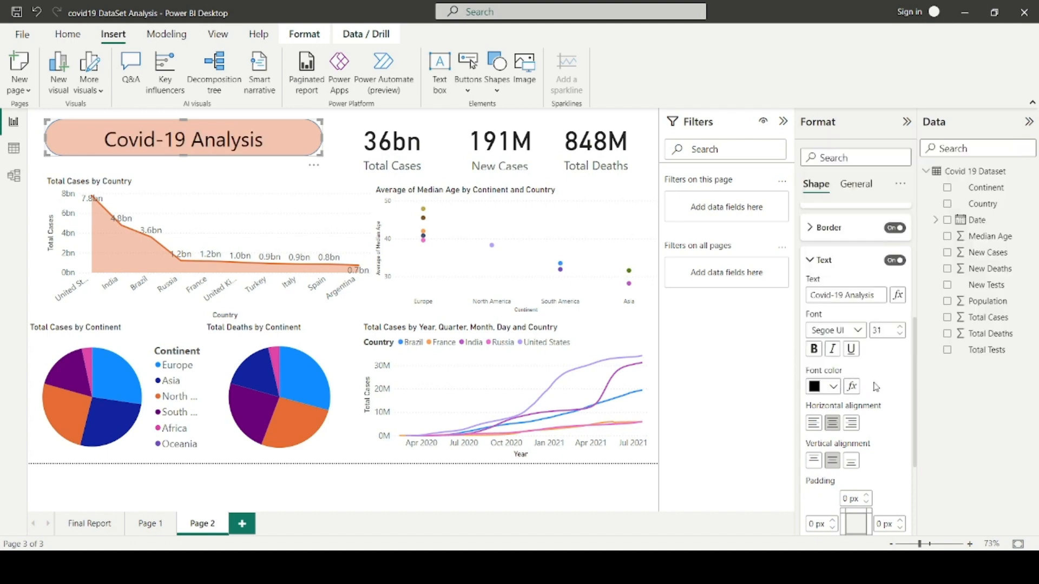
scroll(871, 404, down, 3)
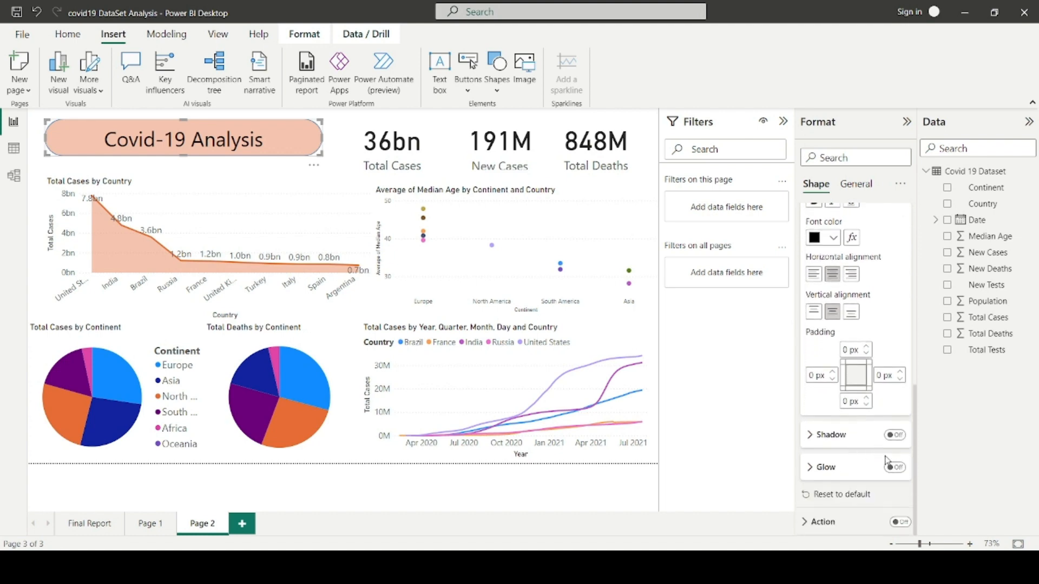
Try the banner title at font size 36, then settle on size 33
scroll(885, 437, up, 3)
click(899, 378)
click(900, 379)
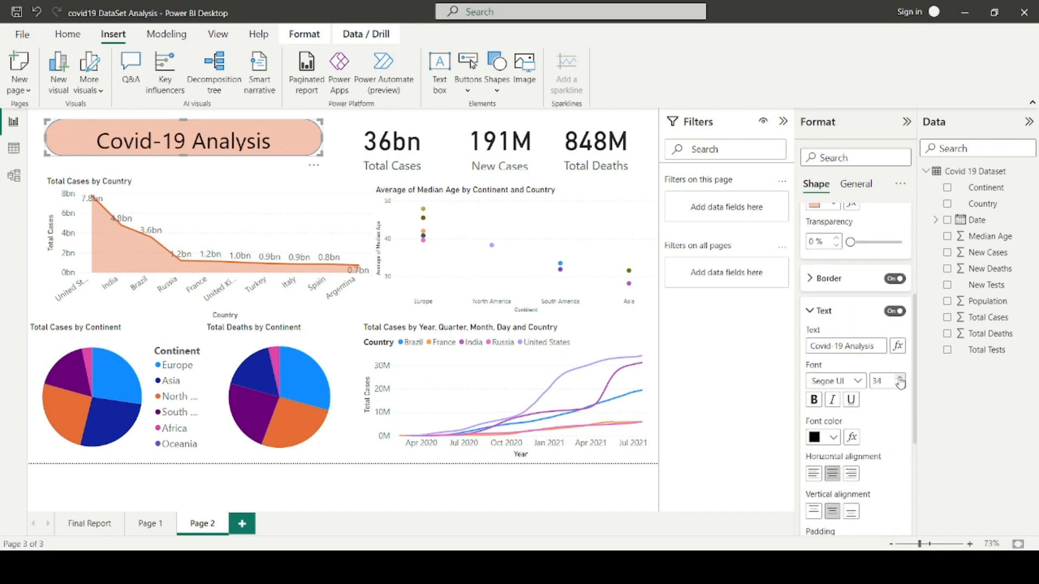
click(900, 379)
click(900, 379)
click(899, 378)
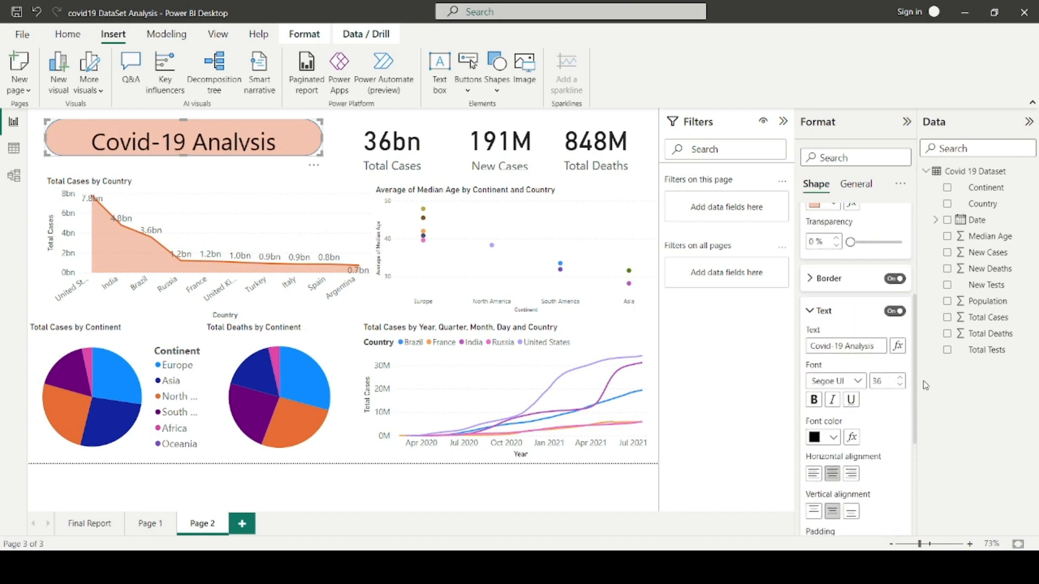
click(899, 384)
click(900, 384)
click(900, 385)
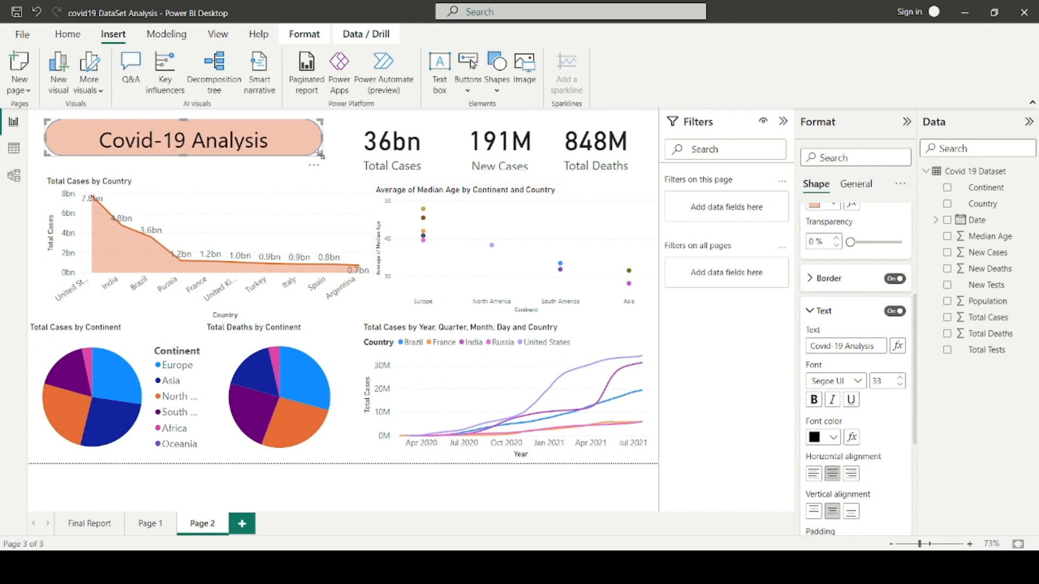
Make the title banner slightly taller and nudge it up, away from the area chart
mouse_move(319, 154)
mouse_down()
mouse_move(274, 153)
mouse_move(322, 155)
mouse_up()
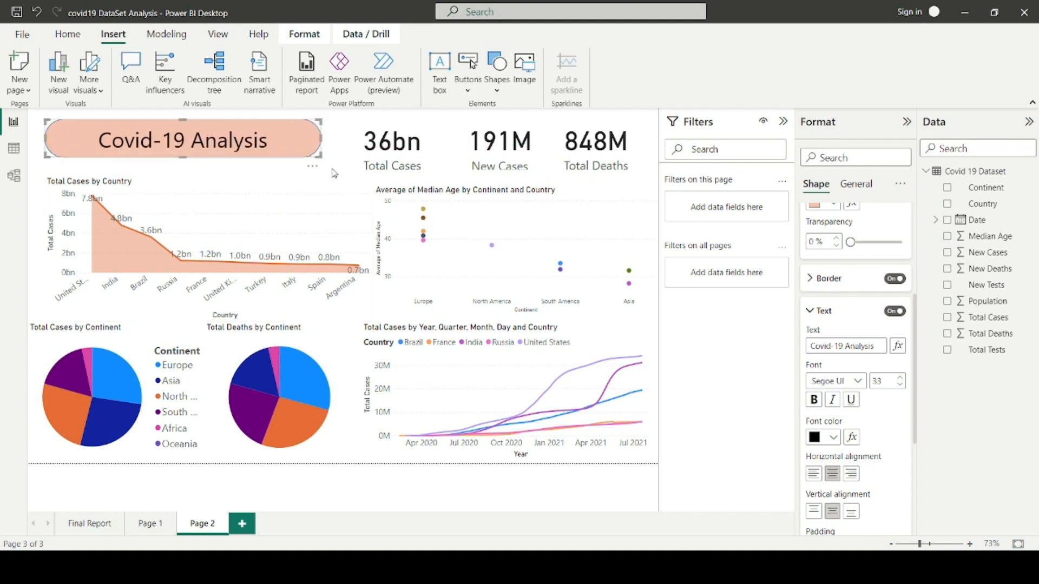
click(334, 173)
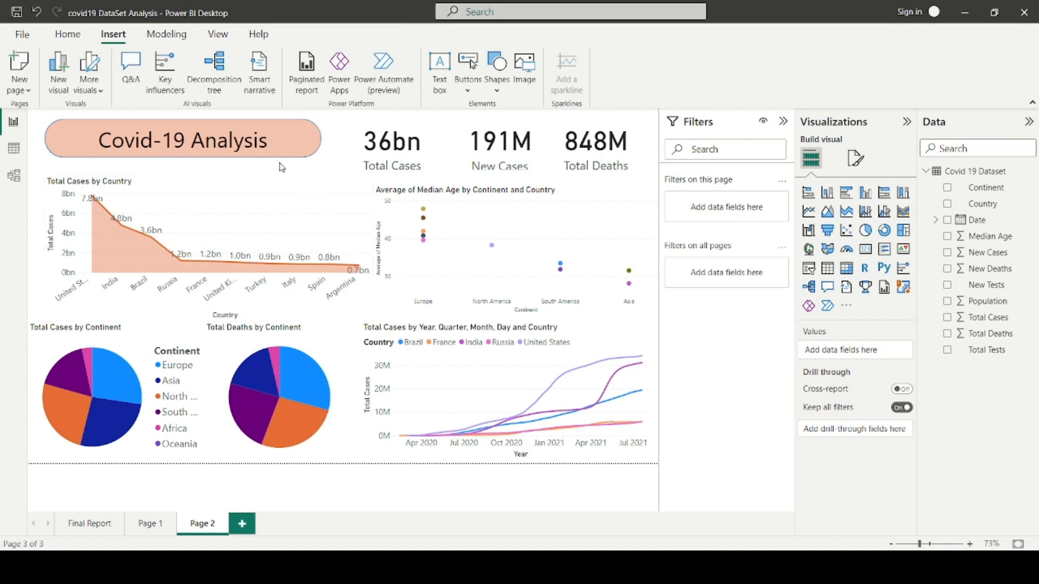
click(288, 145)
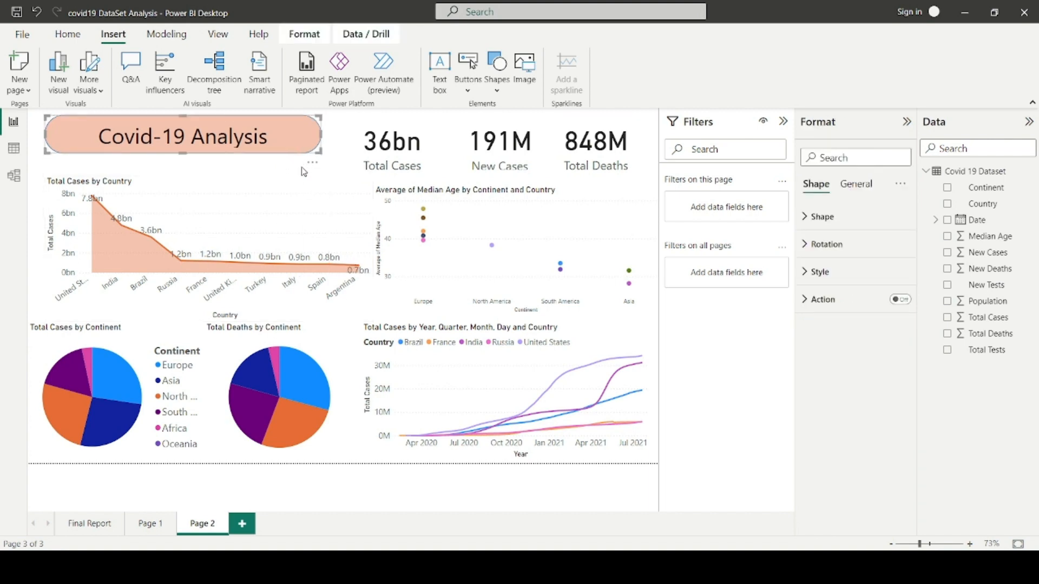
Extend the Total Cases by Country area chart up to the banner and shift the Total Cases card right, closer to New Cases
click(256, 183)
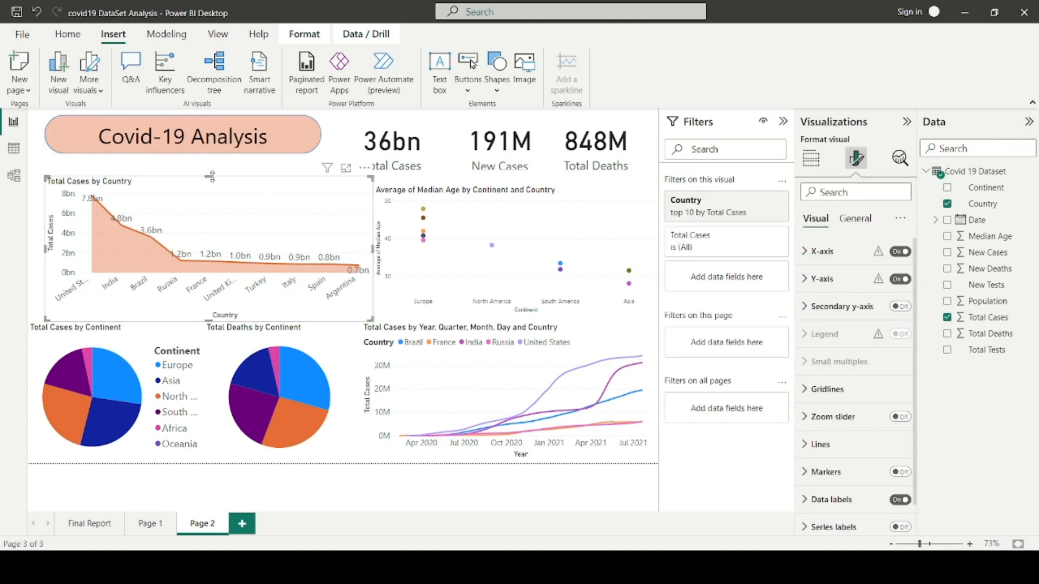
drag(213, 174, 211, 159)
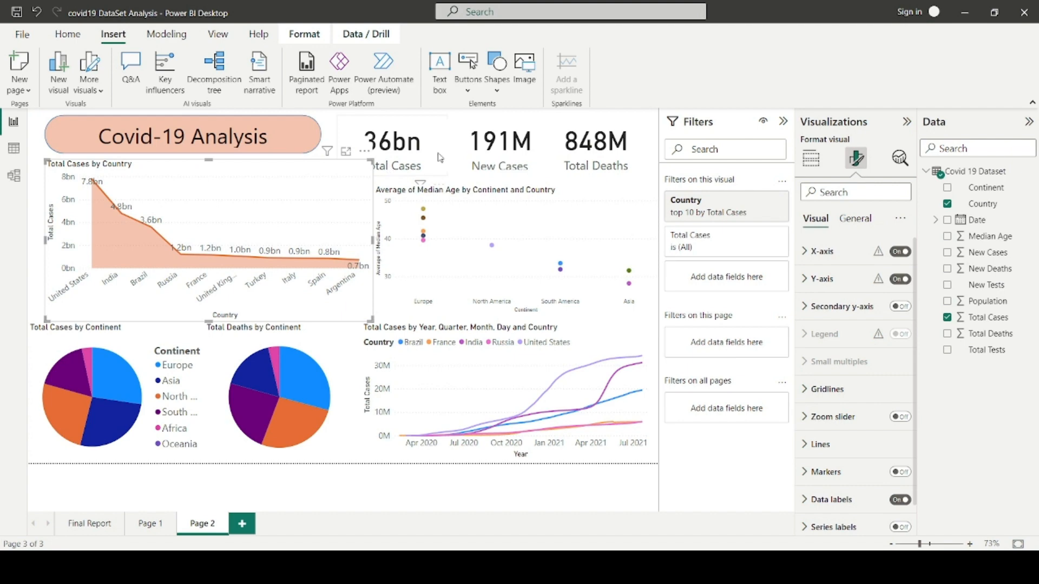
drag(438, 154, 456, 131)
click(344, 146)
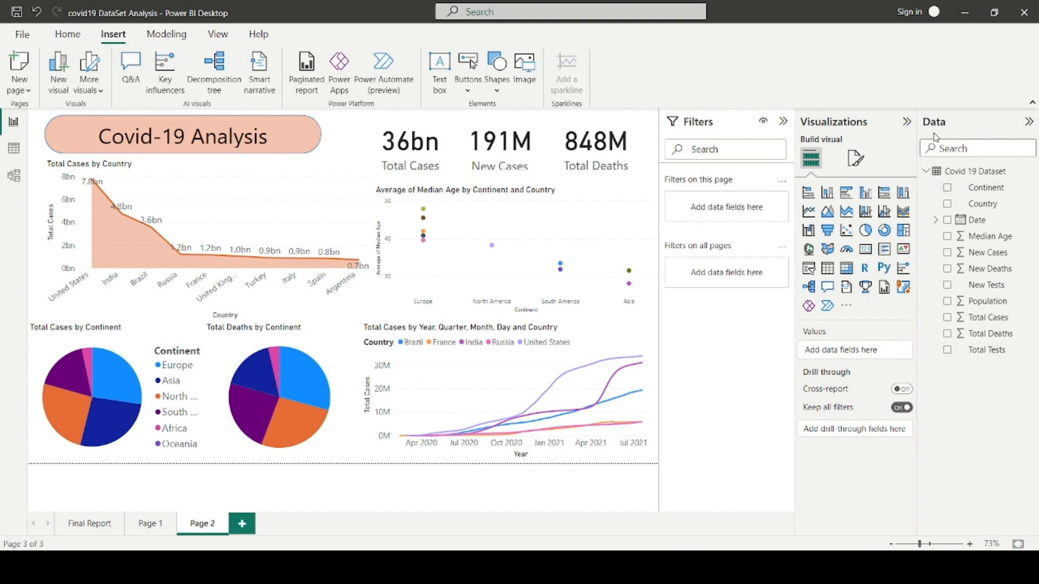
Collapse the Visualizations and Filters panes to give the report canvas more room
click(906, 121)
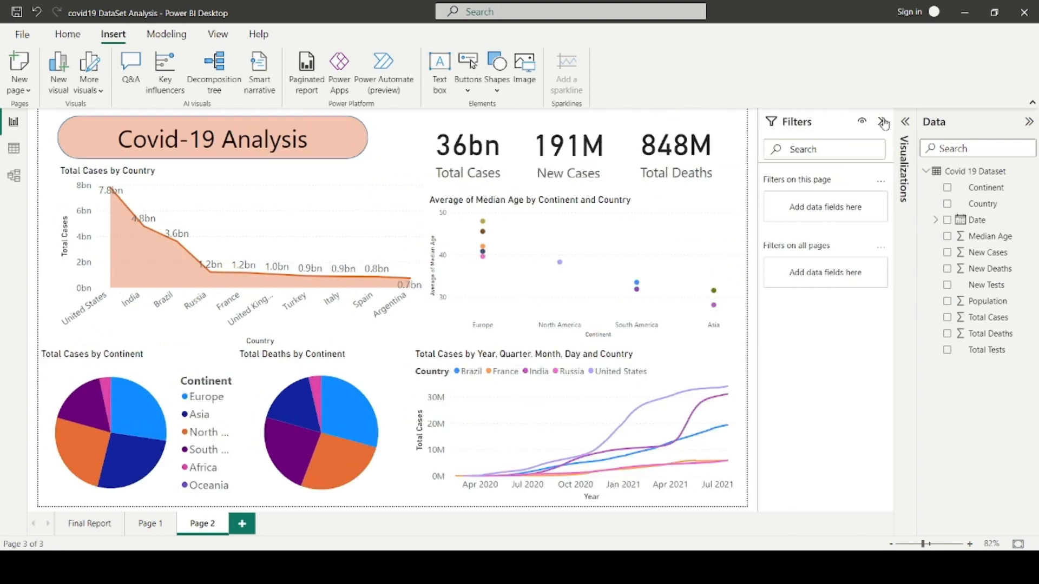
click(883, 121)
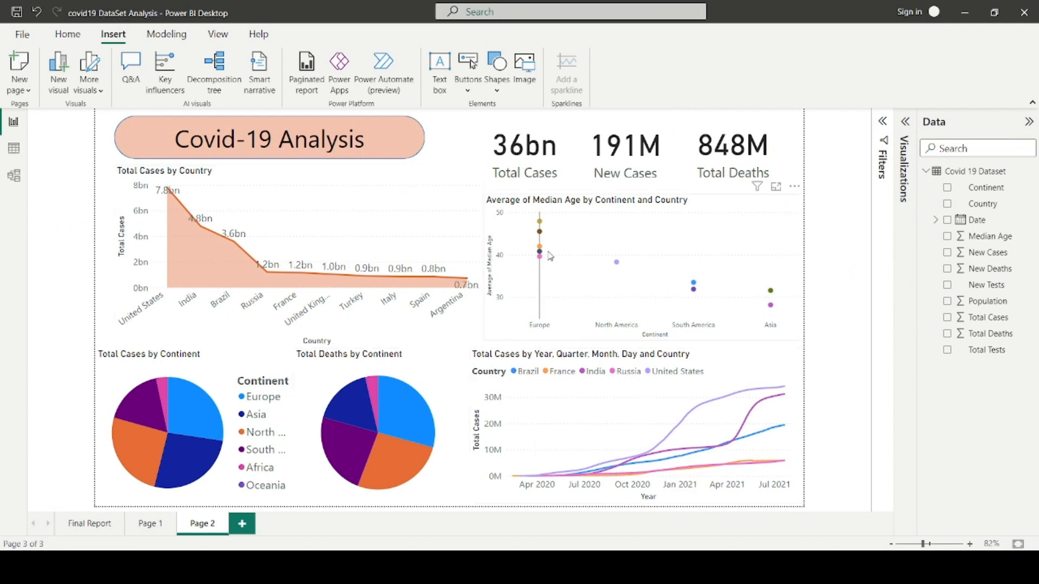
Review the Page 2 report, examining the median age chart, the total cards and the Total Deaths by Continent pie
mouse_move(549, 254)
click(632, 162)
click(722, 163)
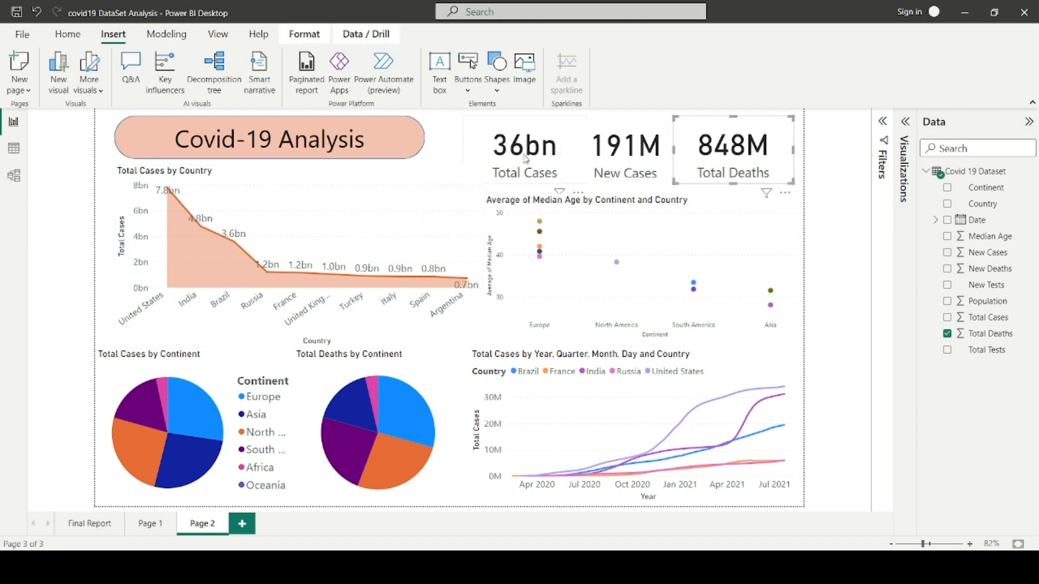
click(453, 147)
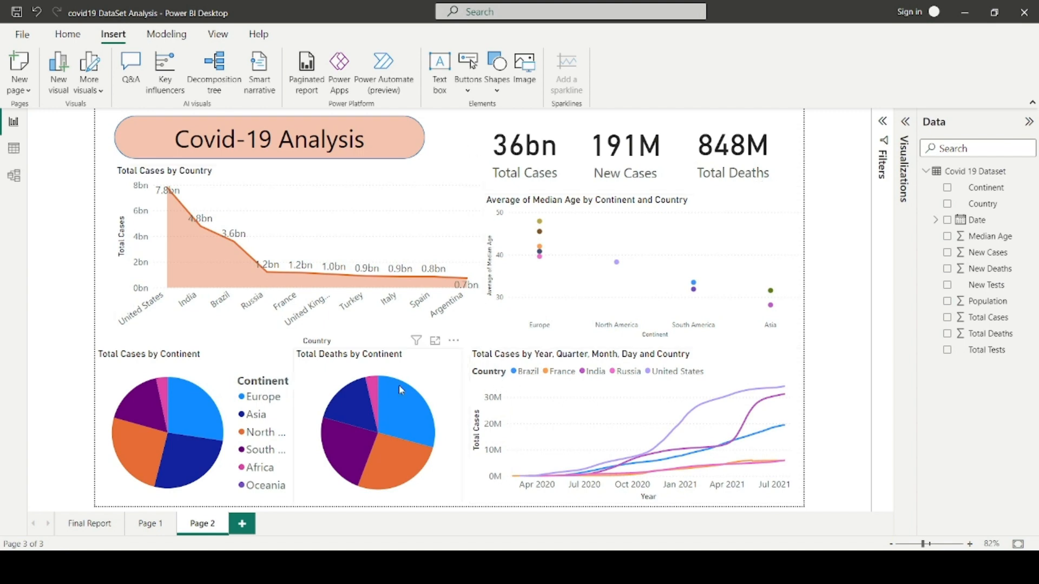
click(311, 381)
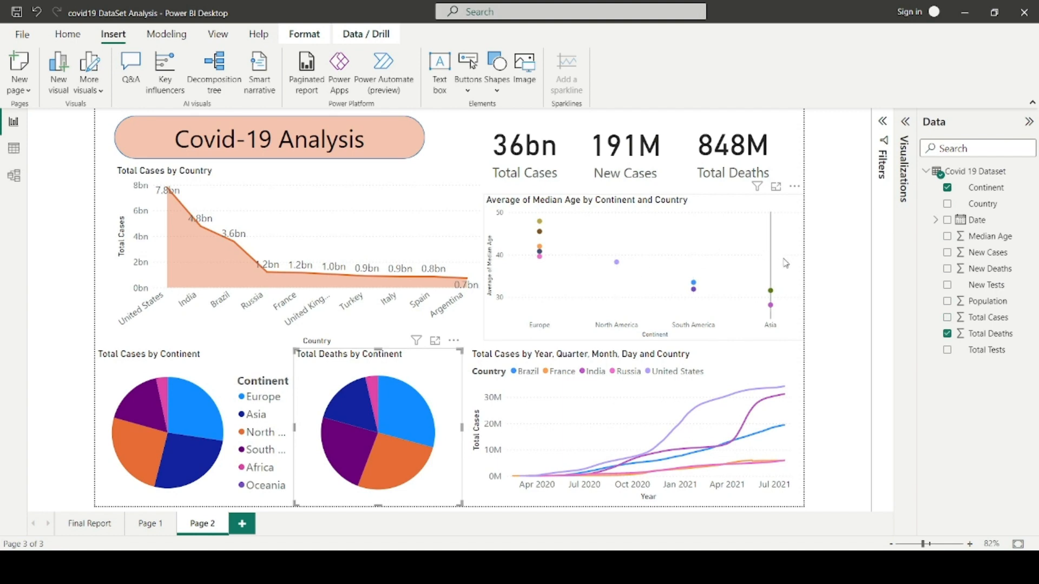
click(476, 172)
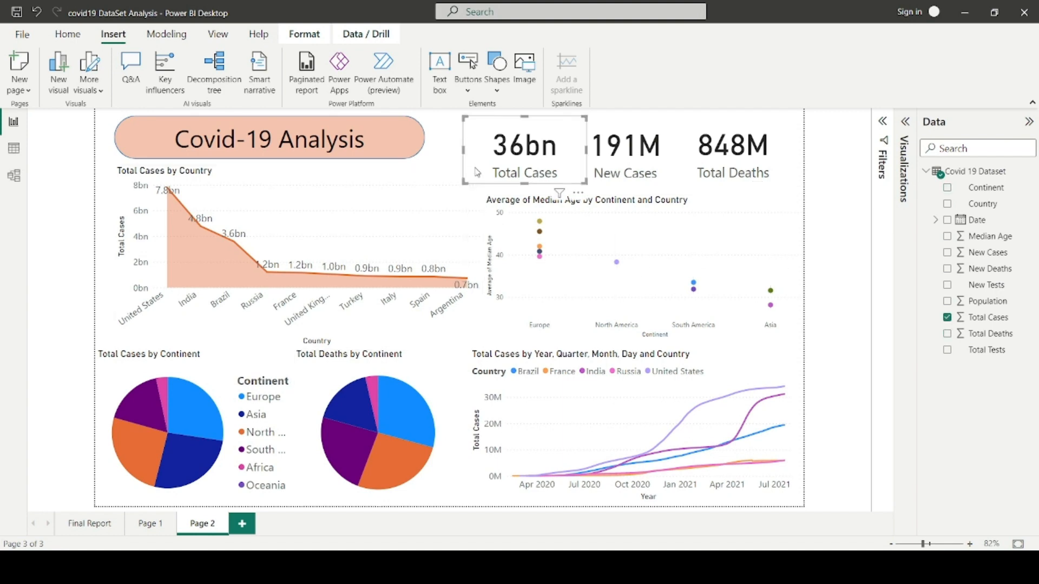
click(452, 156)
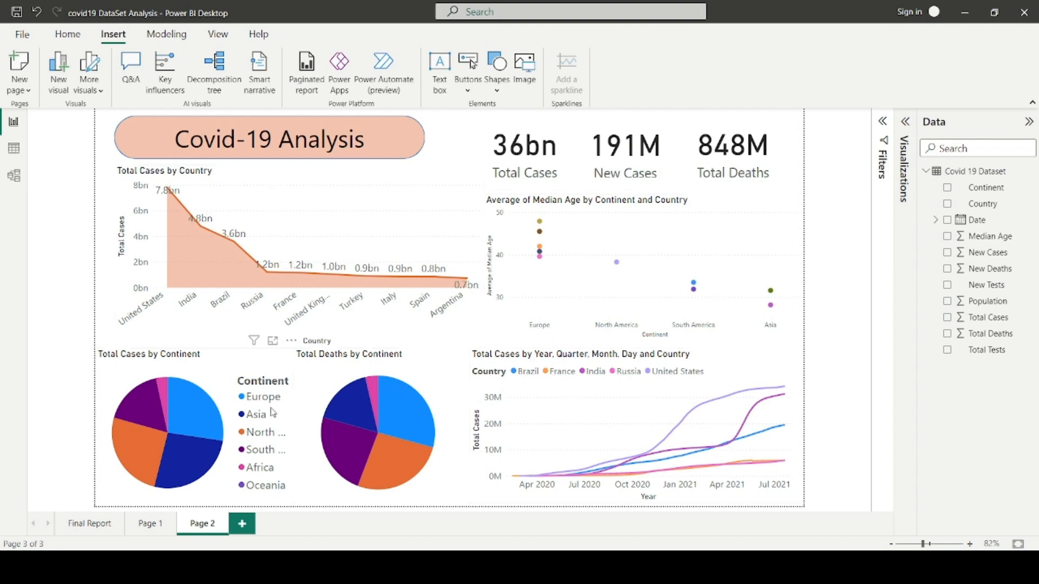
click(465, 142)
click(456, 144)
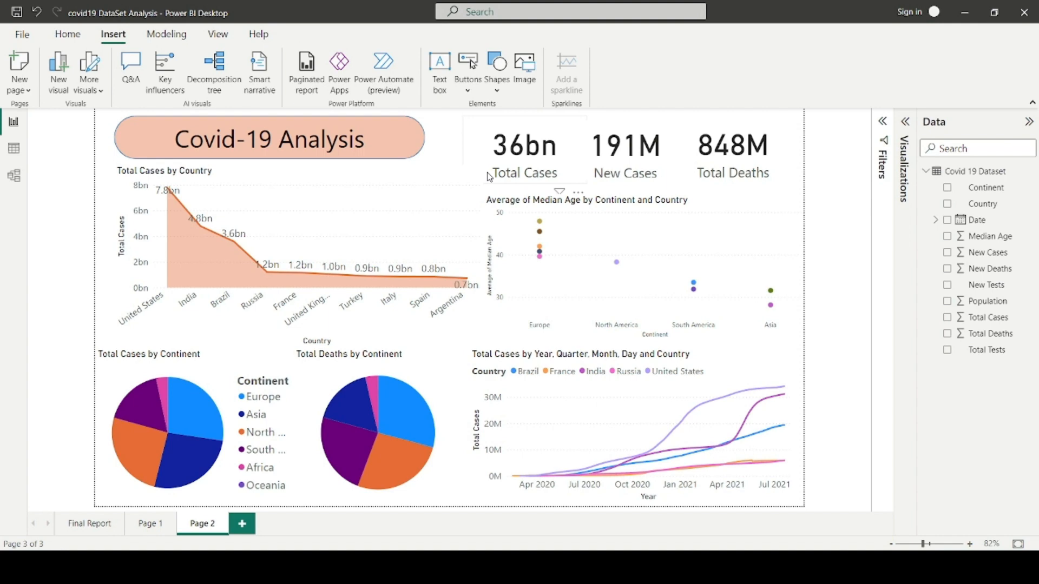